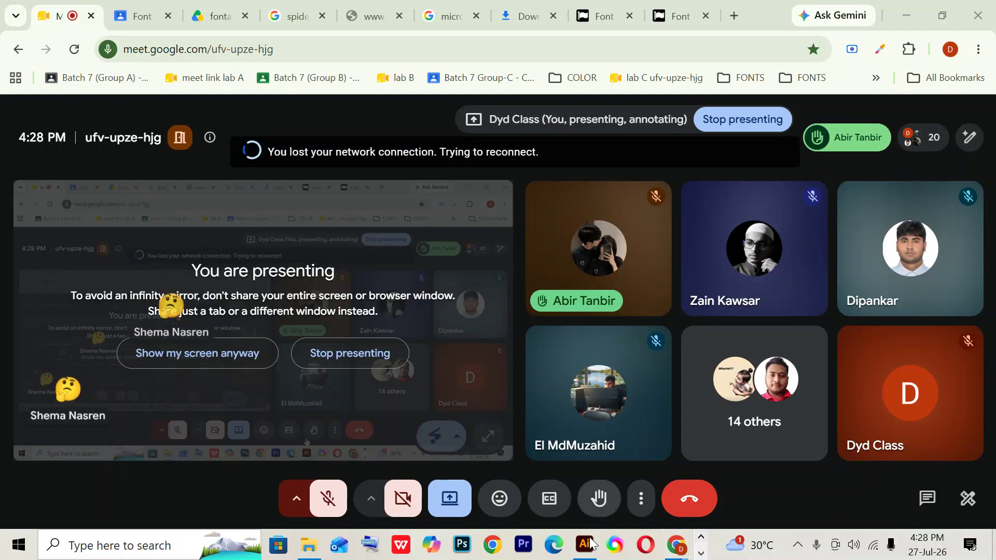
- Switch from Google Meet to the Illustrator document window
left_click(585, 544)
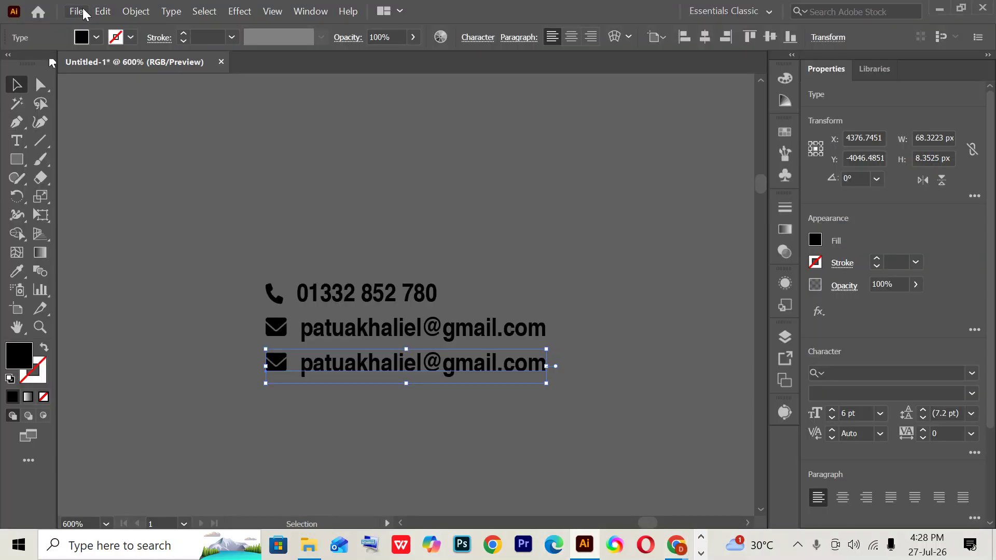
- Start a new blank print document measured in inches
left_click(77, 13)
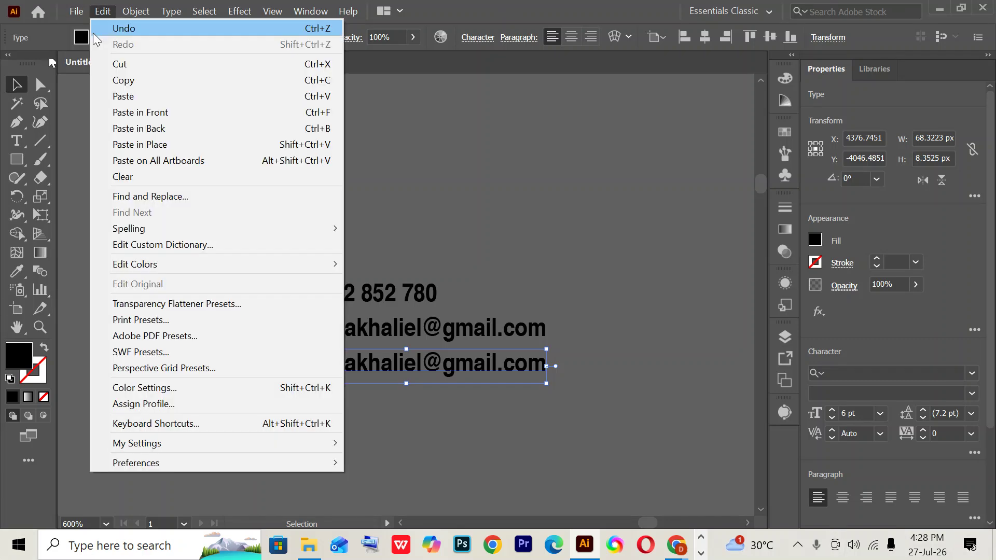
left_click(79, 29)
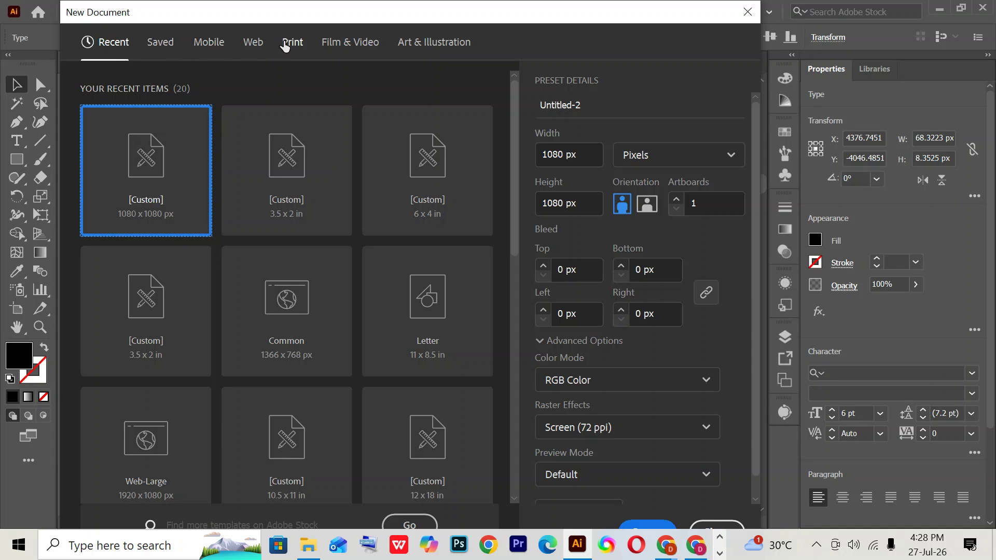
left_click(286, 43)
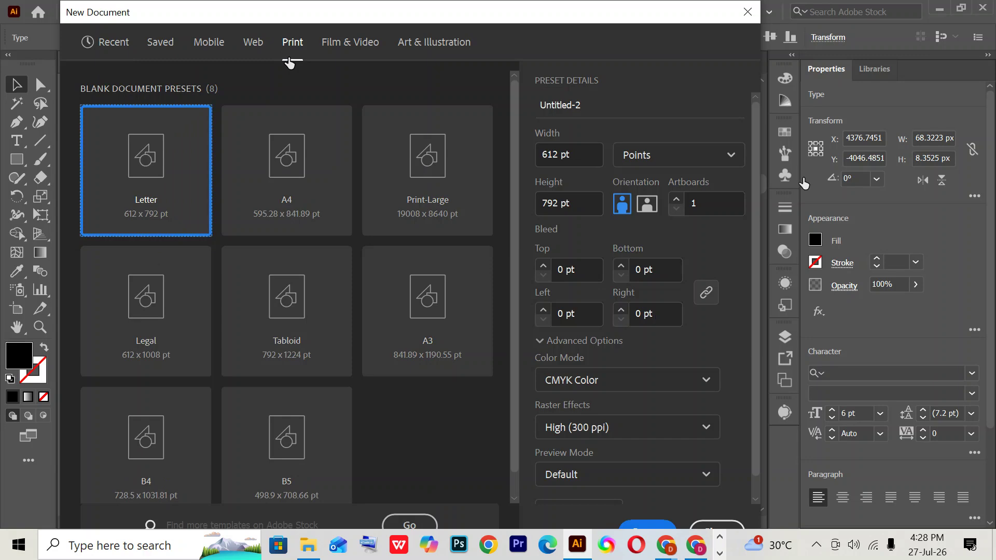
left_click(695, 161)
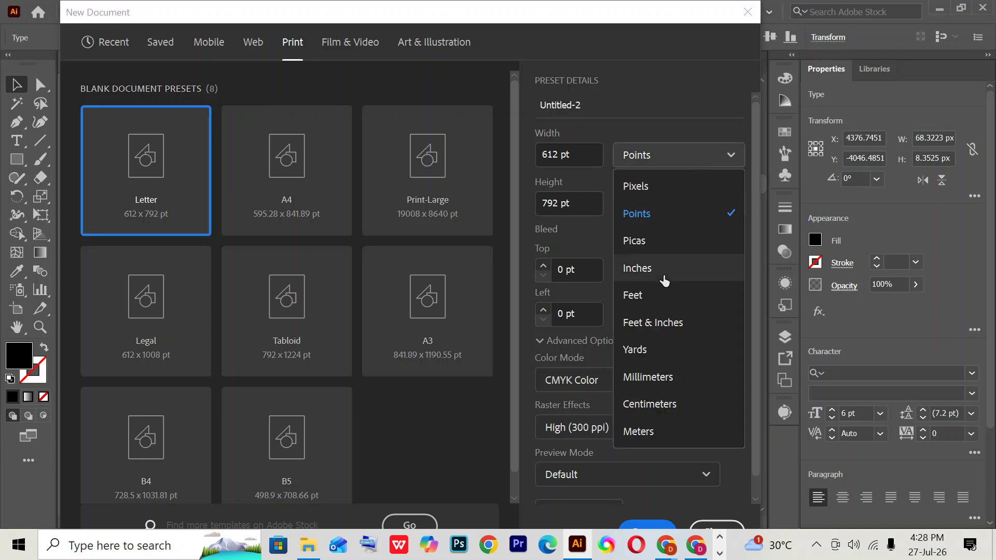
left_click(663, 279)
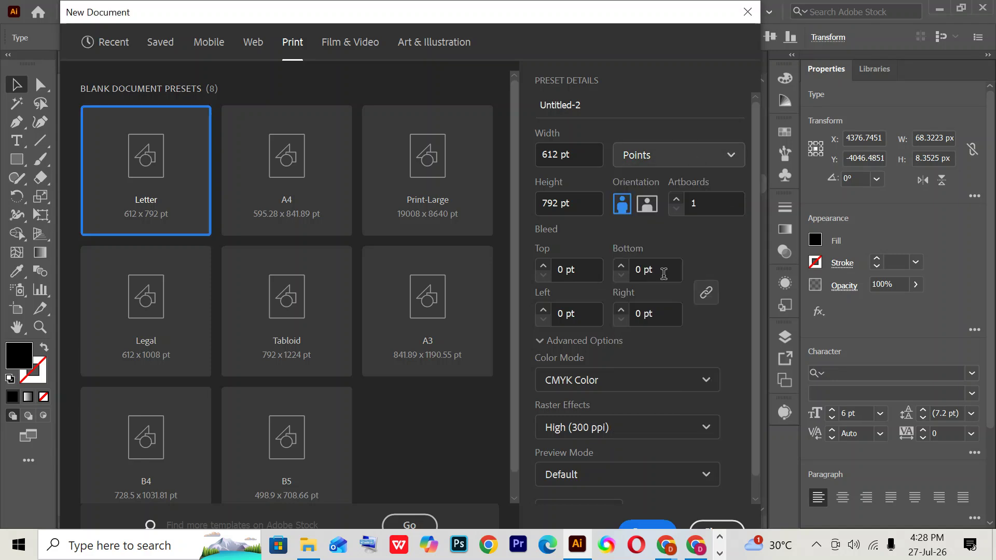
- Create it at 3.5 × 2 in with 2 artboards and 0.125 in bleed
double_click(560, 154)
type("3.")
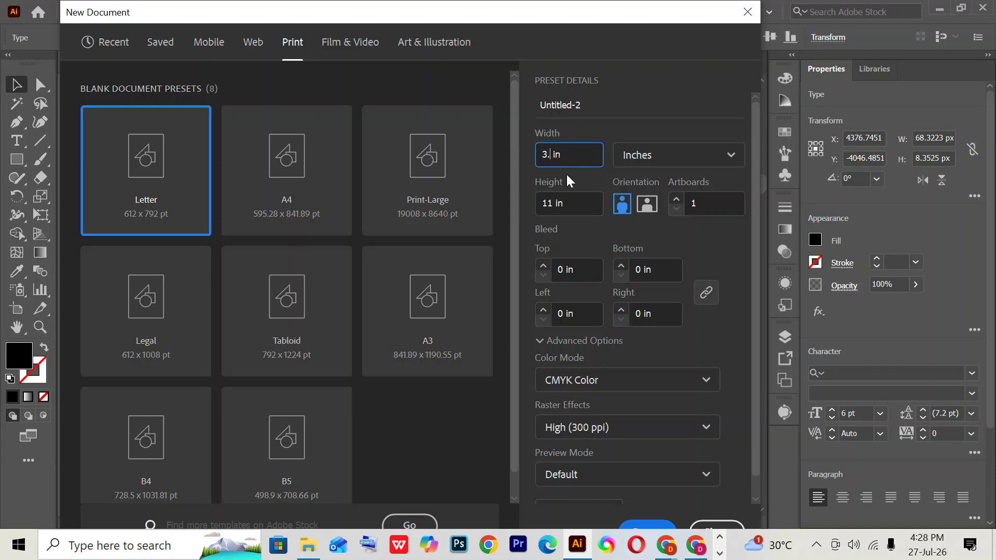
type("5")
key("Tab")
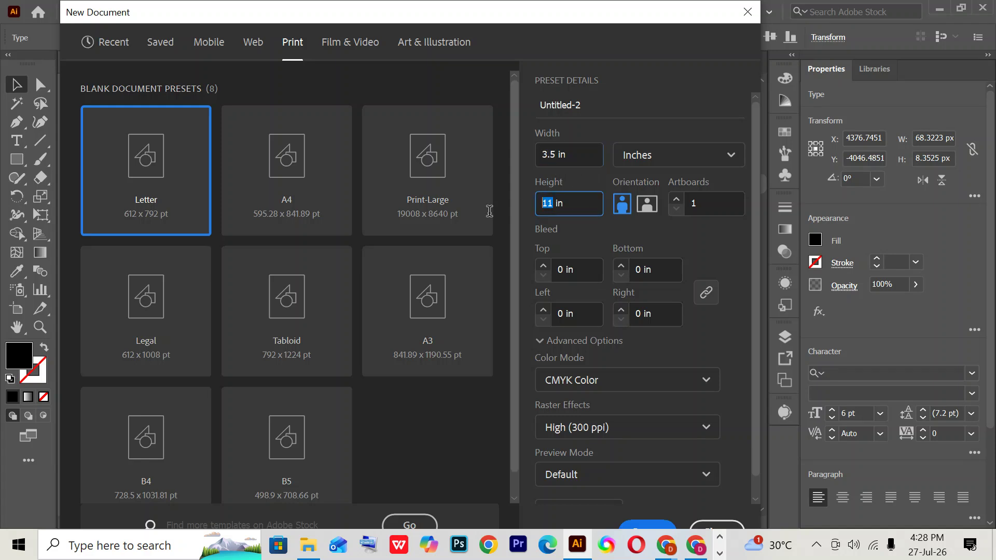
type("2")
left_click(676, 200)
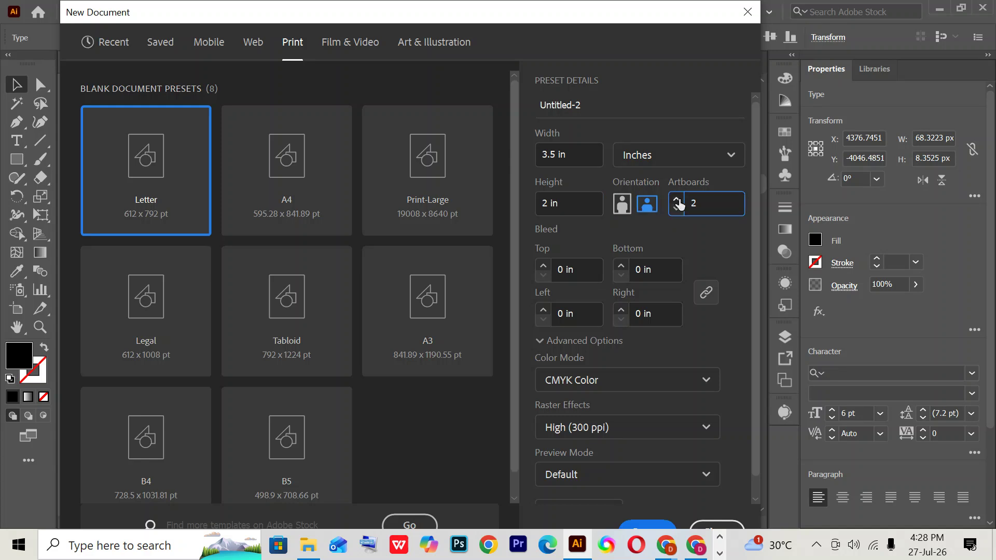
left_click(588, 269)
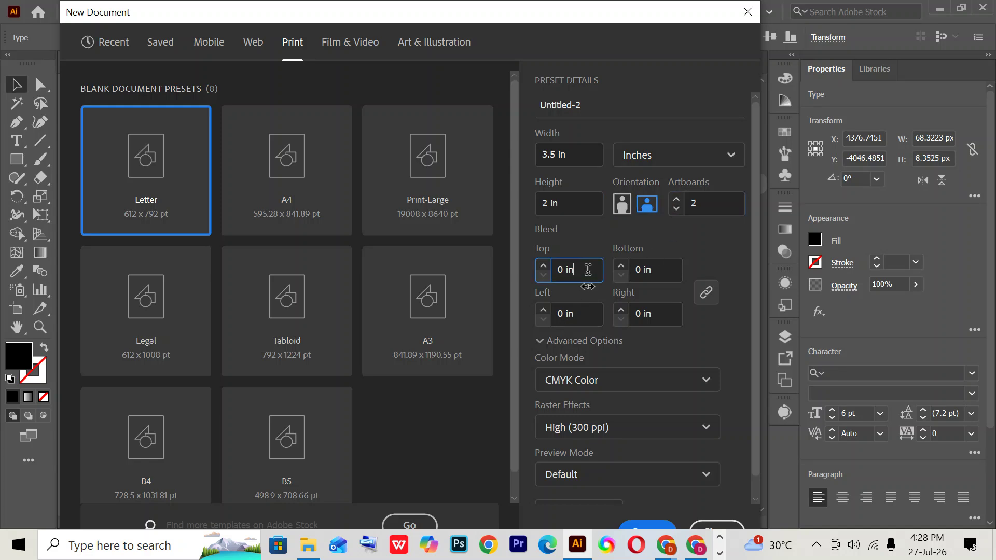
key("ctrl+a")
type("0.125")
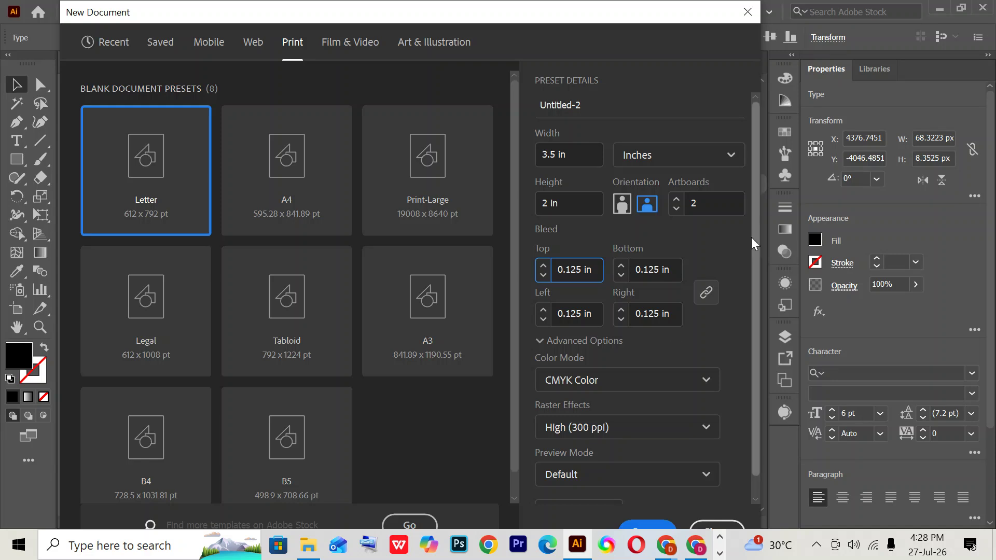
scroll(628, 384, "down", 1)
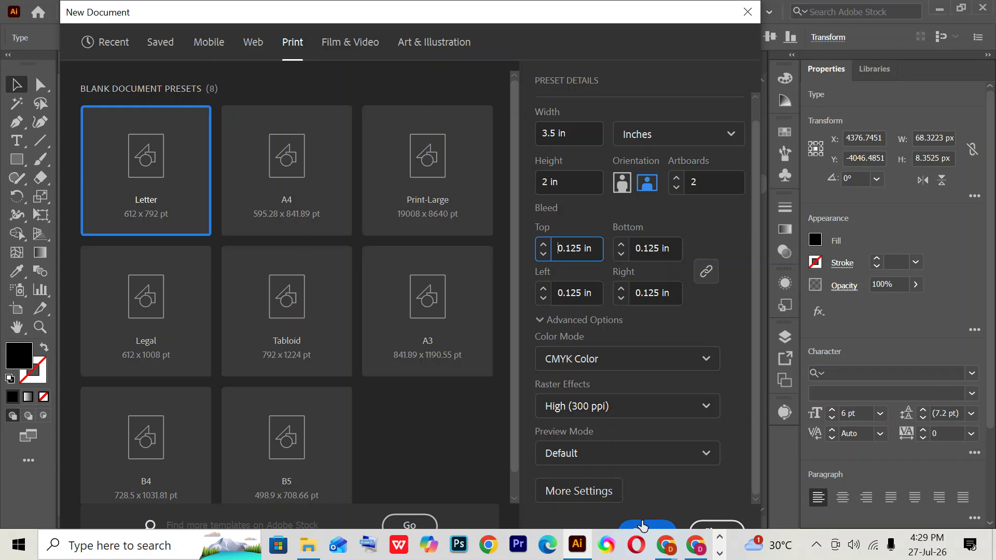
left_click(642, 526)
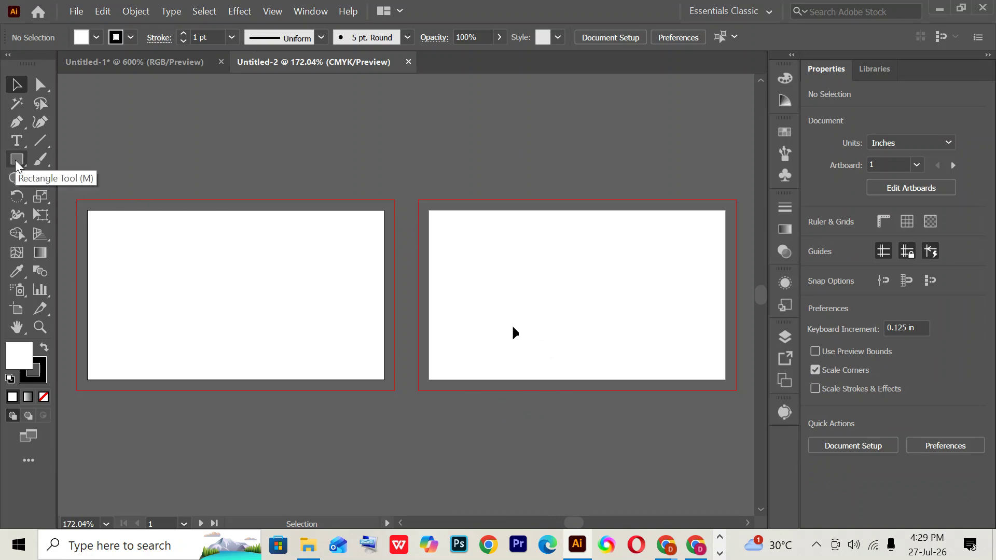
- Draw a rectangle sized exactly 3.5 in wide by 2 in high
left_click(16, 161)
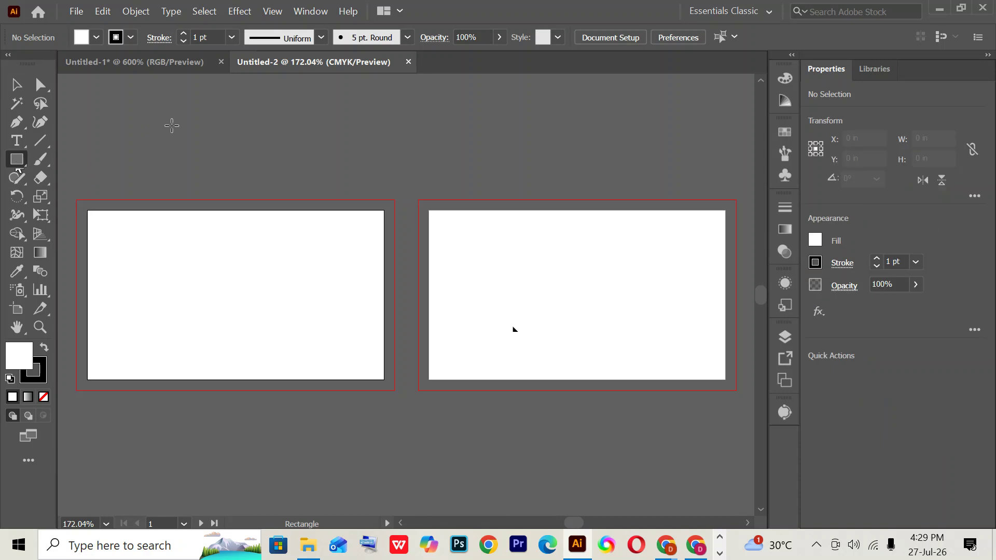
left_click(216, 112)
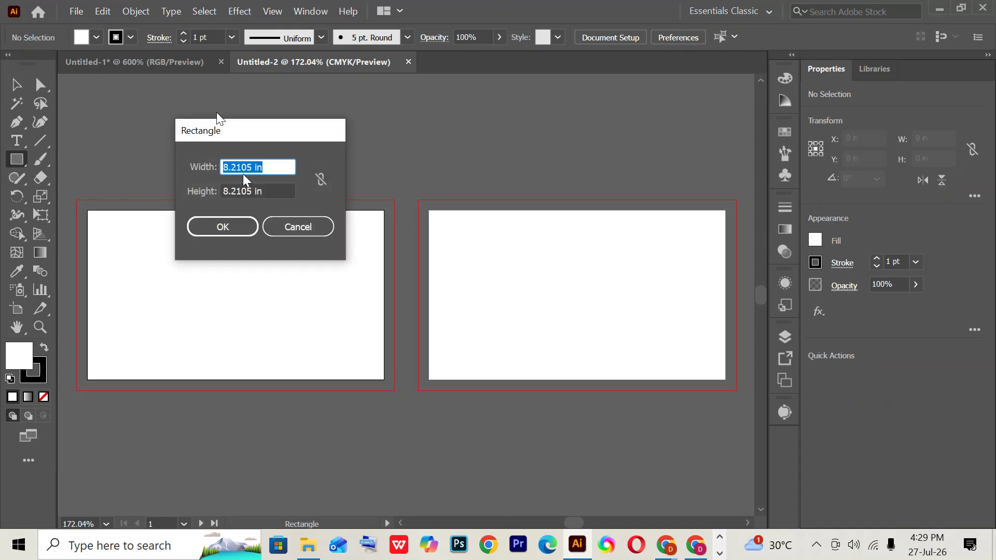
double_click(252, 167)
type("3.5")
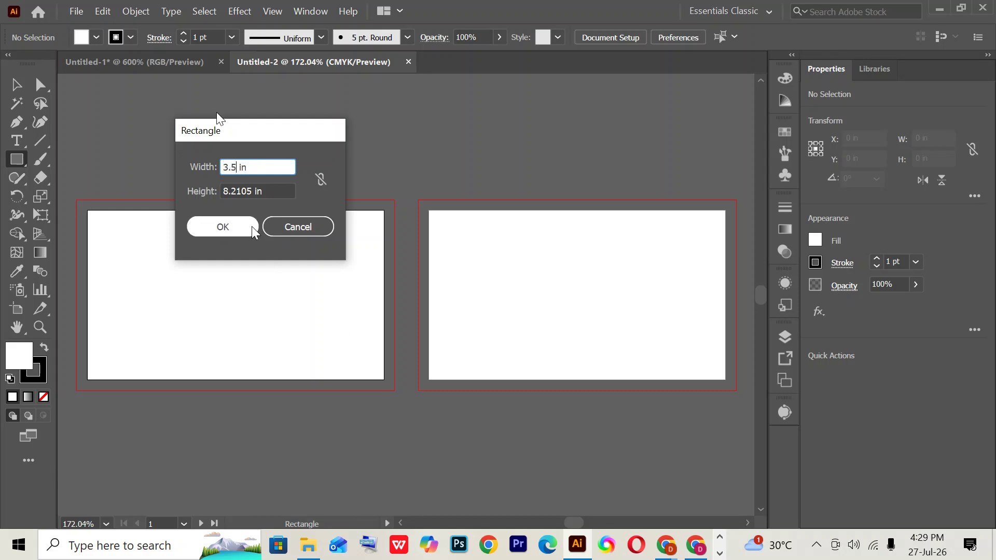
key("Tab")
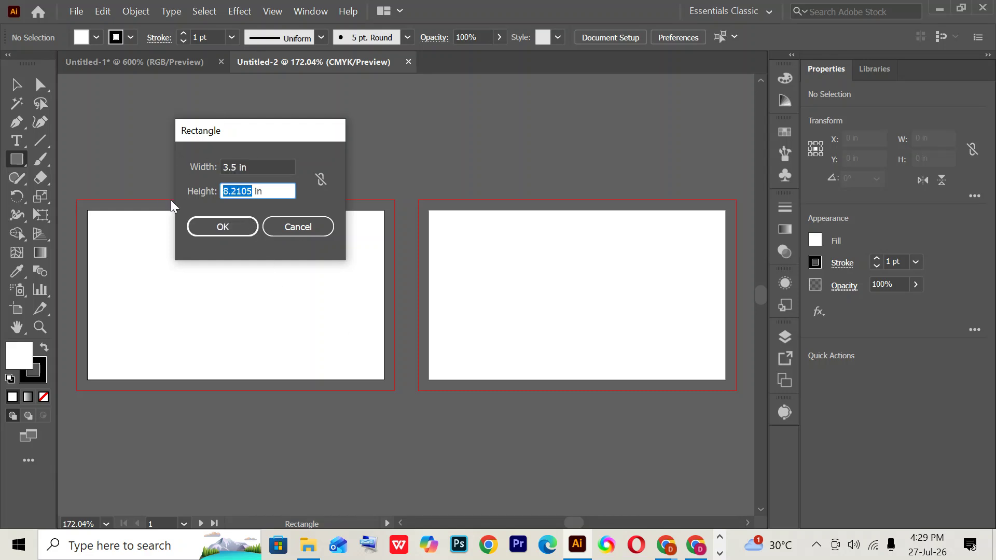
type("2")
left_click(233, 226)
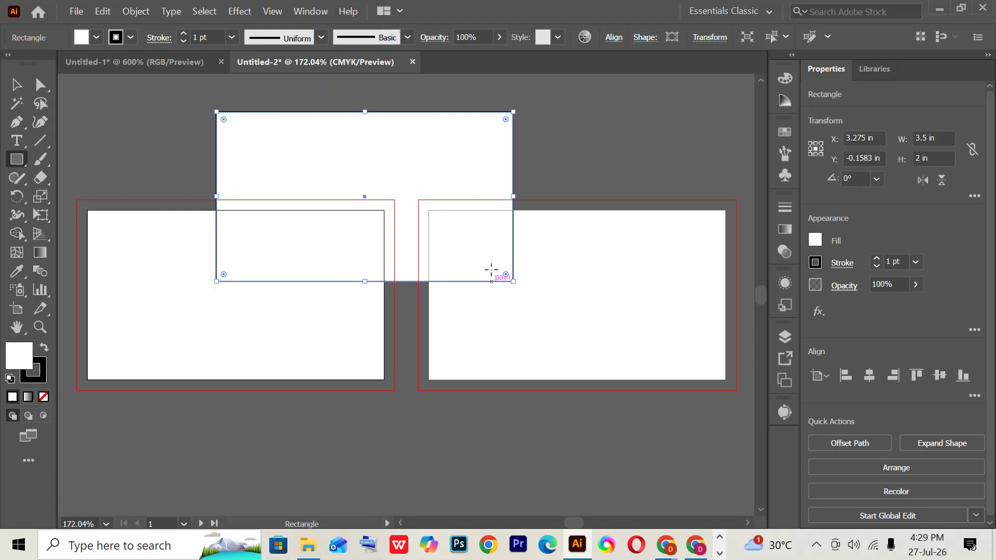
- Set the rectangle's stroke to None and center it on the left artboard
left_click(133, 40)
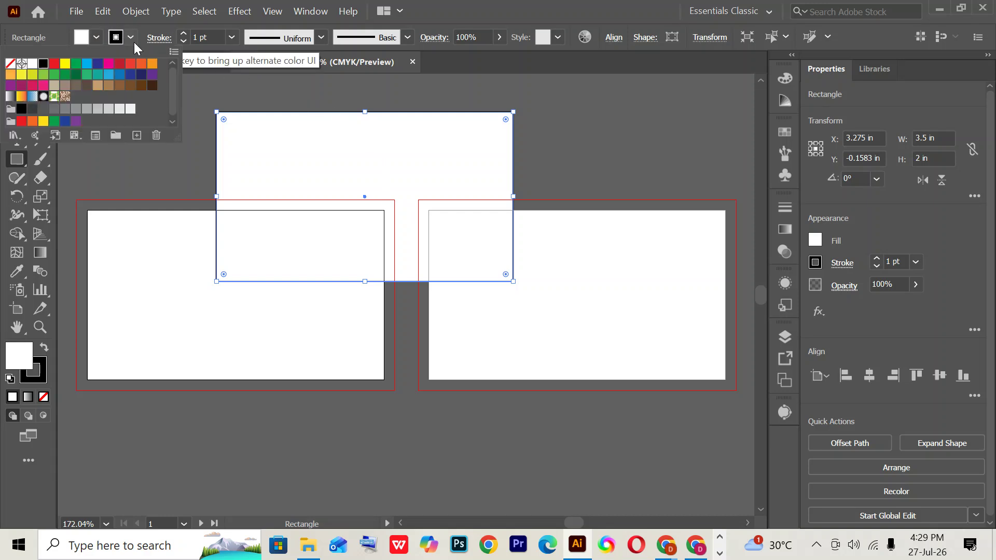
left_click(11, 65)
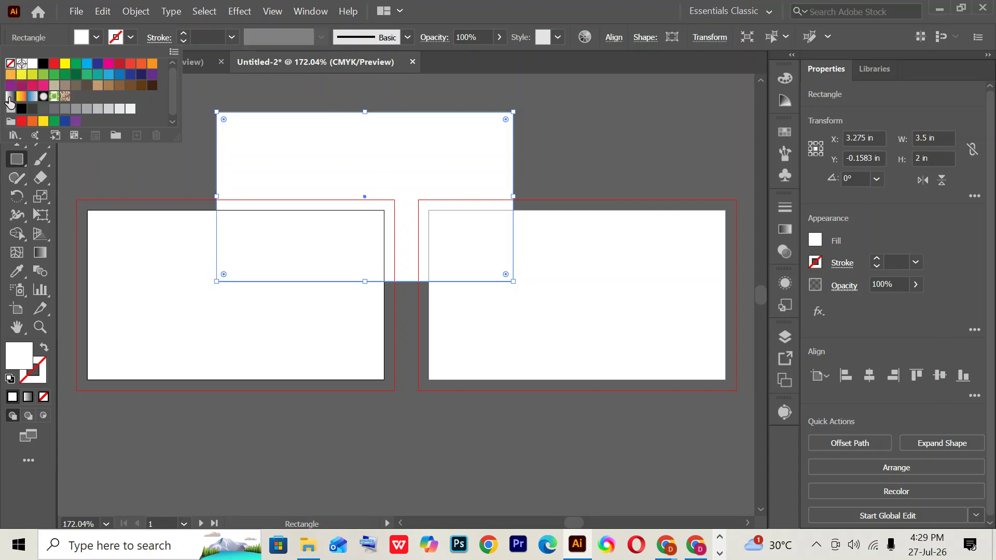
left_click(16, 351)
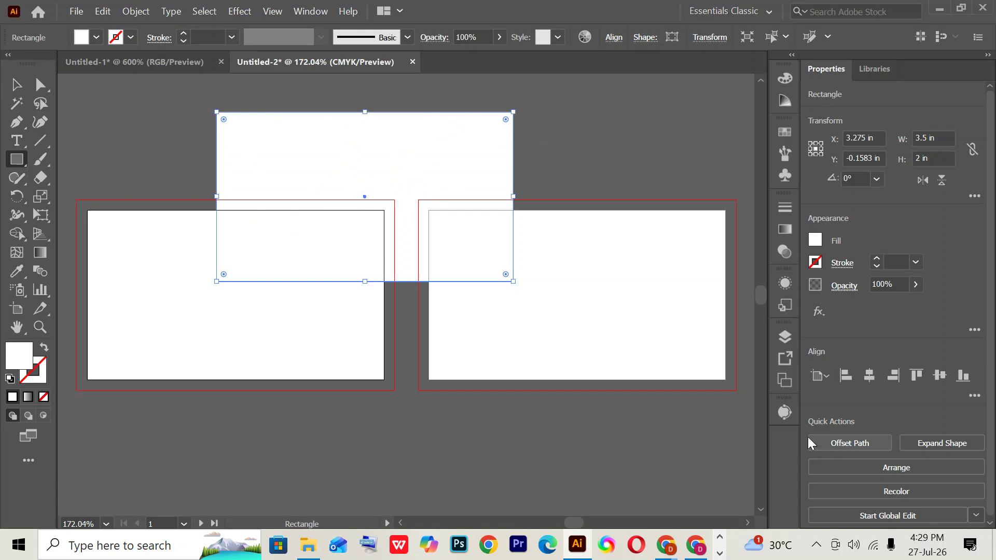
left_click(870, 376)
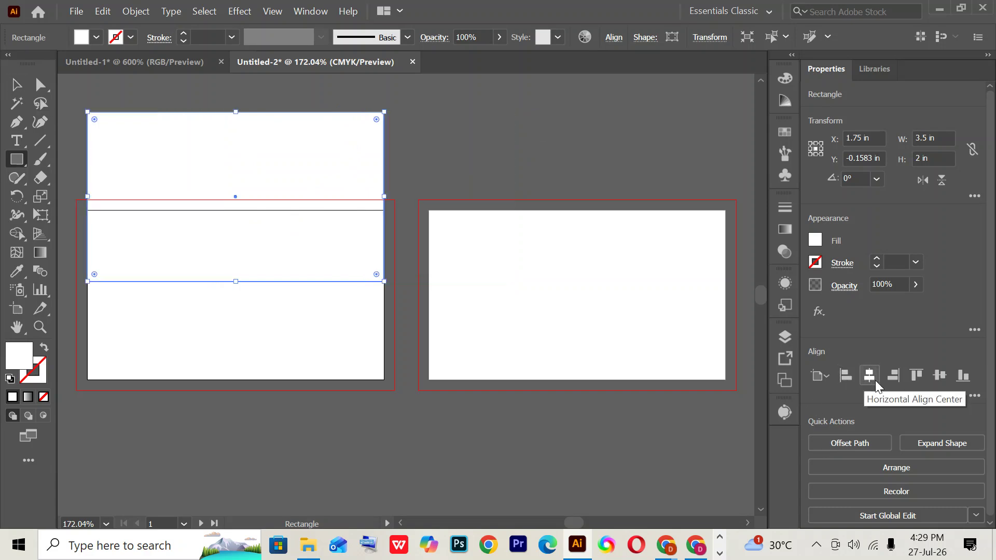
left_click(941, 378)
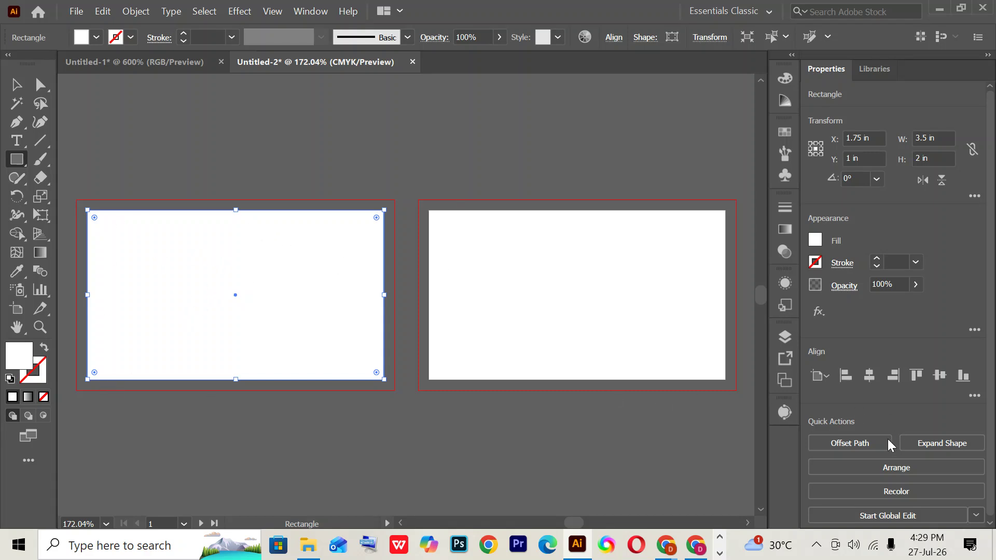
- Offset the rectangle by -0.125 in and turn the inset copy into a guide
left_click(865, 442)
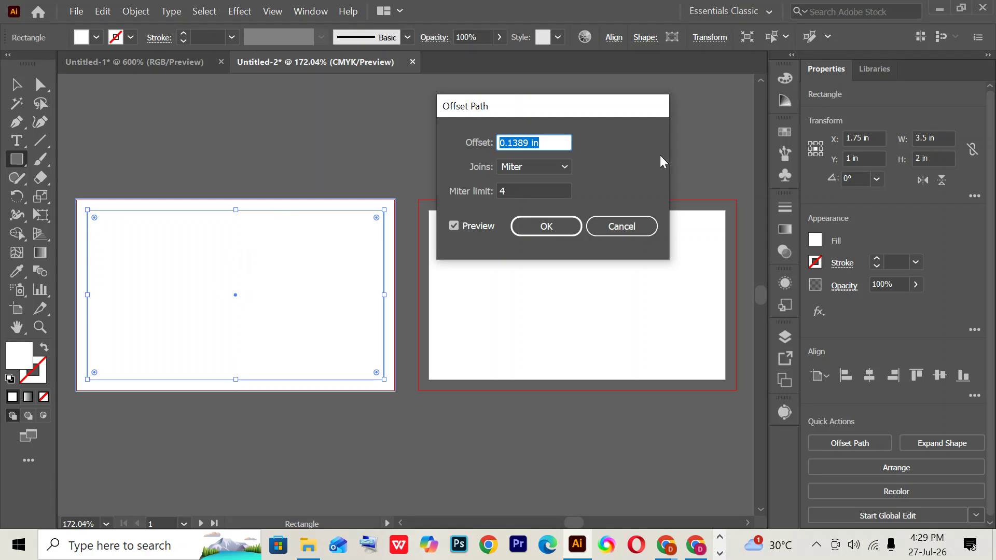
type("0")
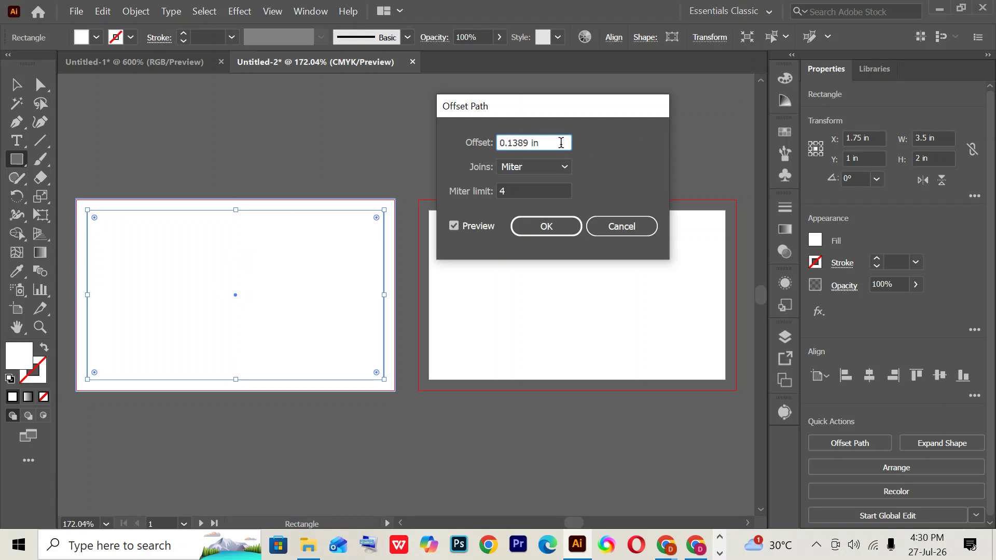
key("Tab")
type("-0.125")
key("Tab")
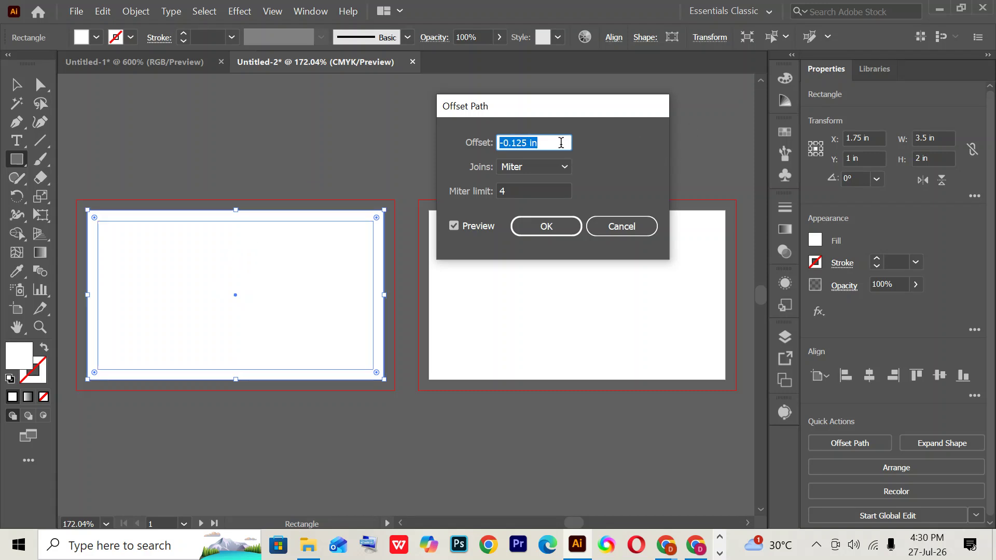
left_click(549, 229)
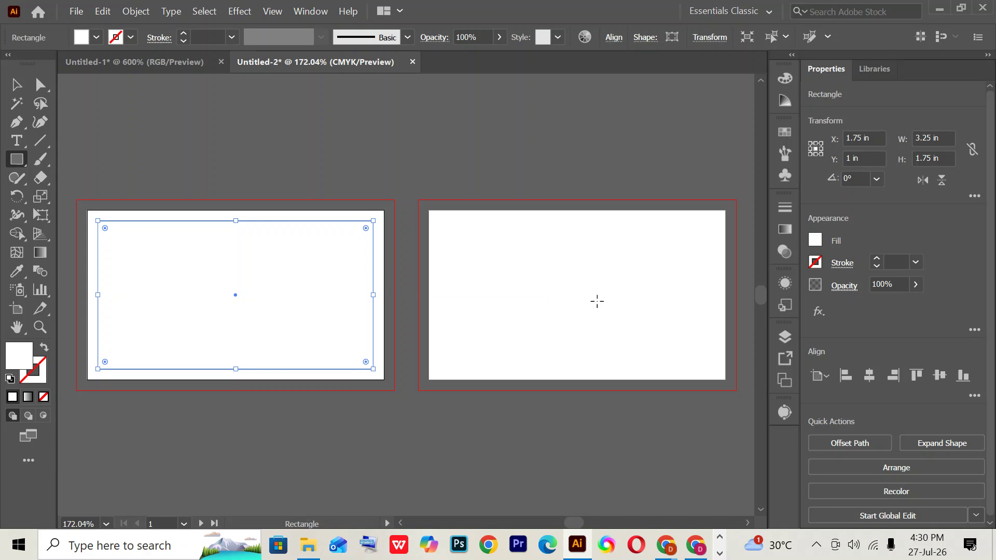
key("ctrl+shift+a")
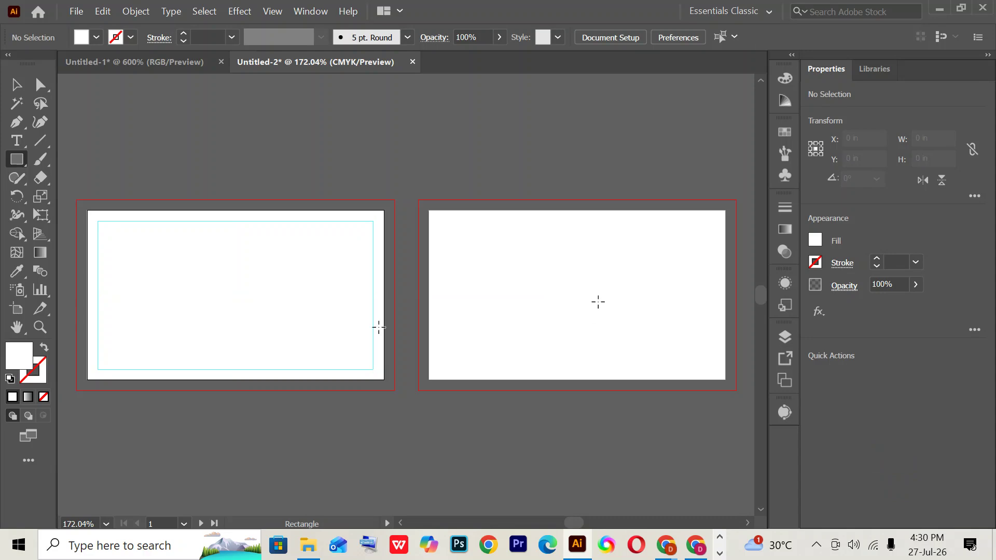
left_click(21, 87)
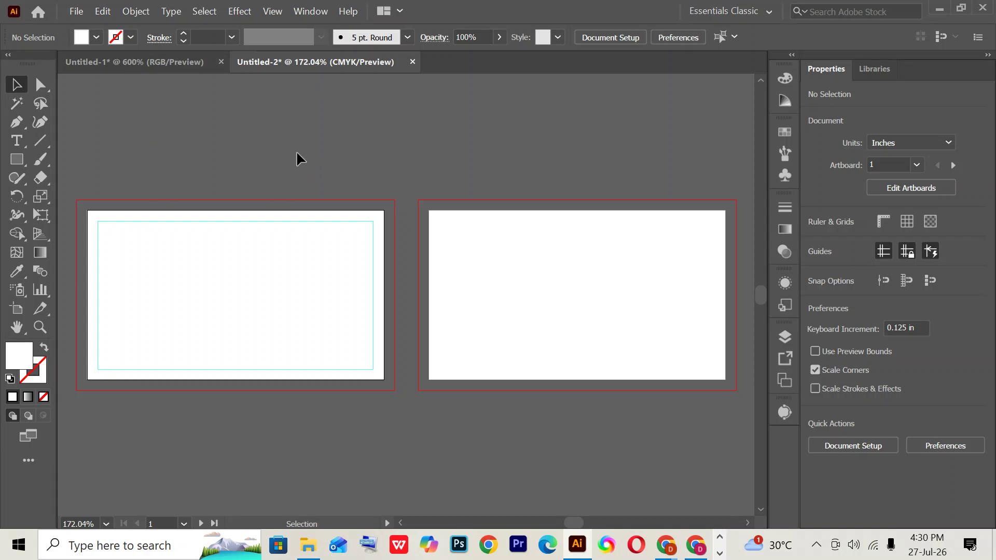
right_click(278, 112)
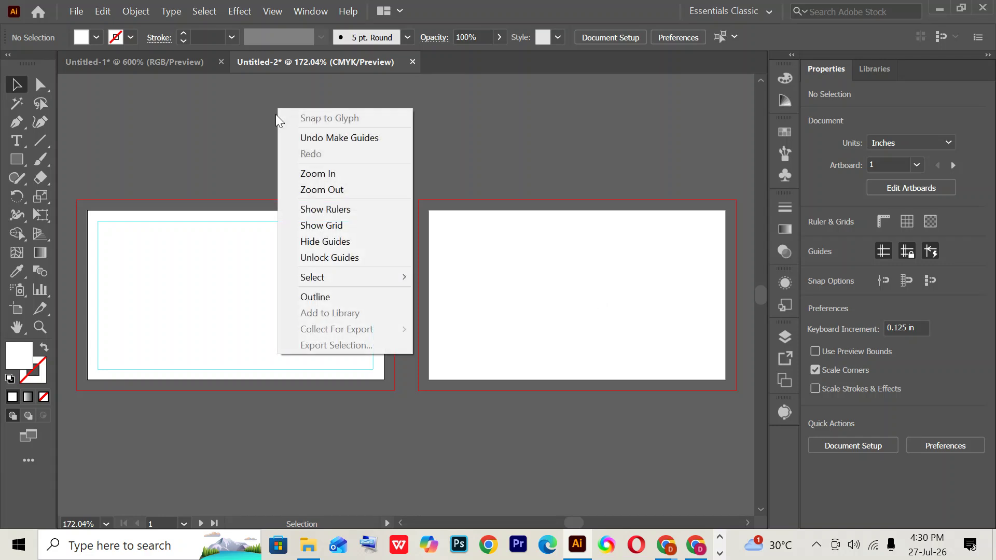
left_click(316, 255)
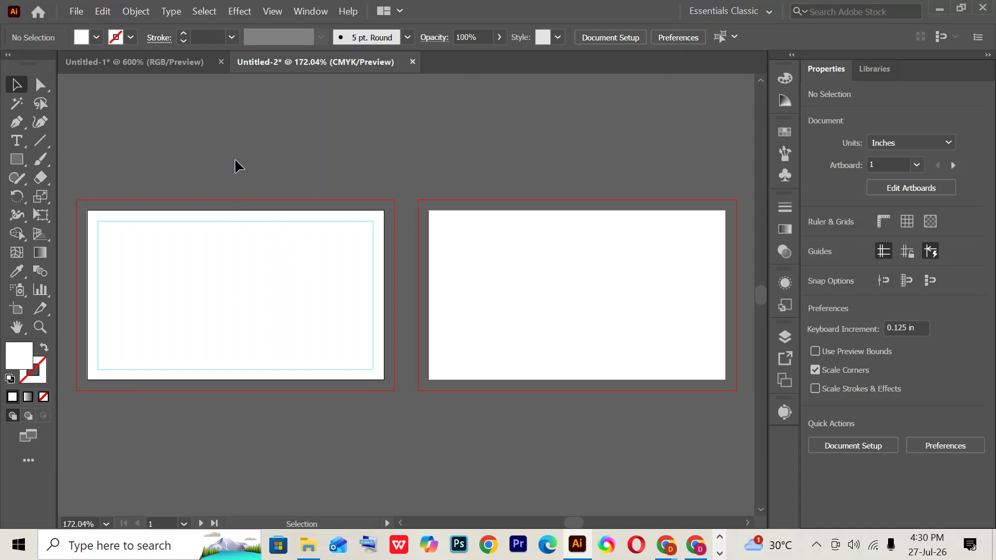
left_click_drag(234, 160, 292, 409)
right_click(245, 144)
left_click(228, 112)
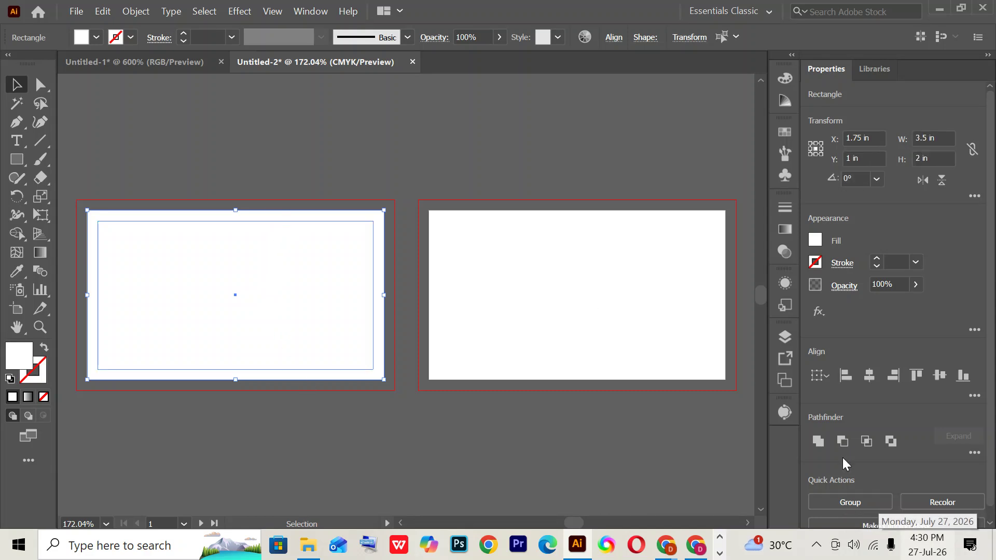
left_click(480, 125)
right_click(480, 126)
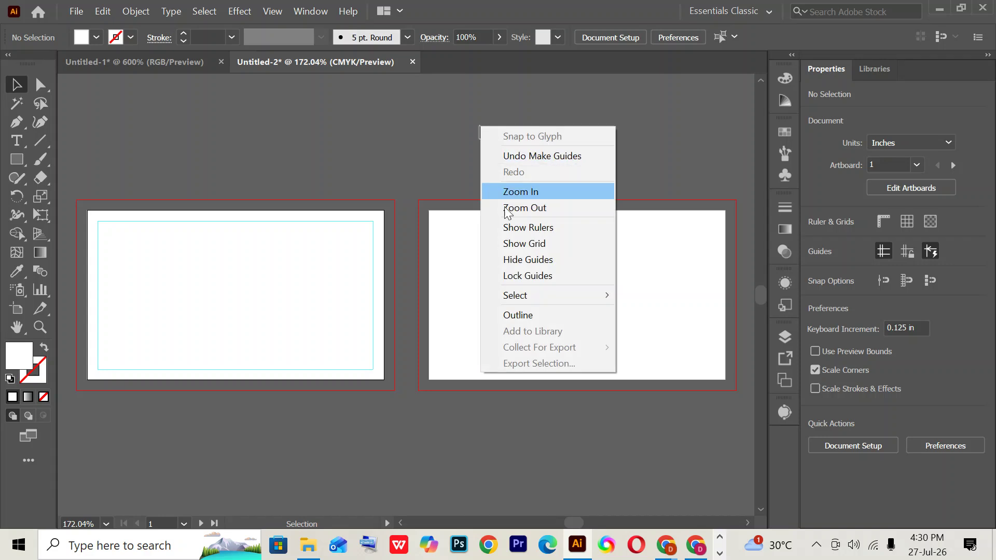
left_click(522, 275)
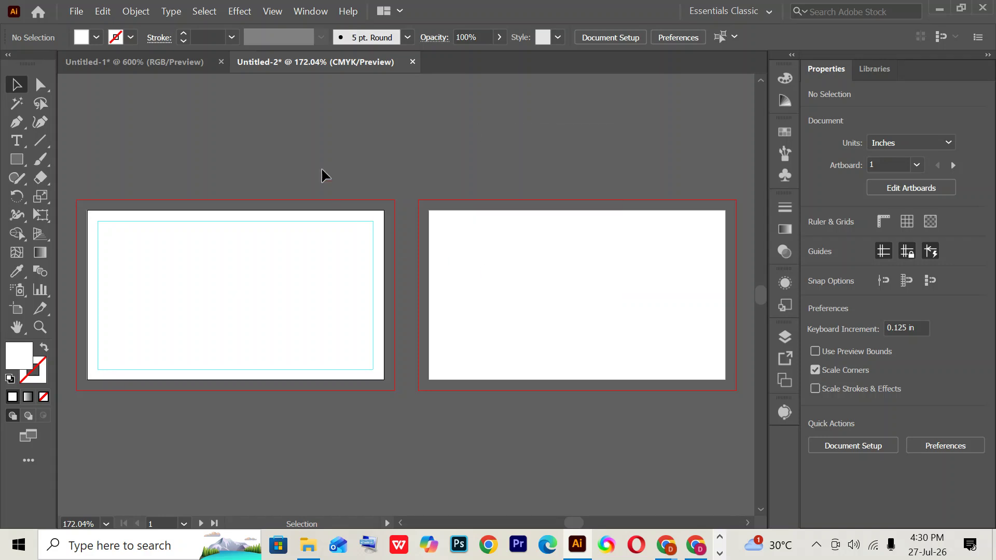
left_click_drag(280, 113, 360, 403)
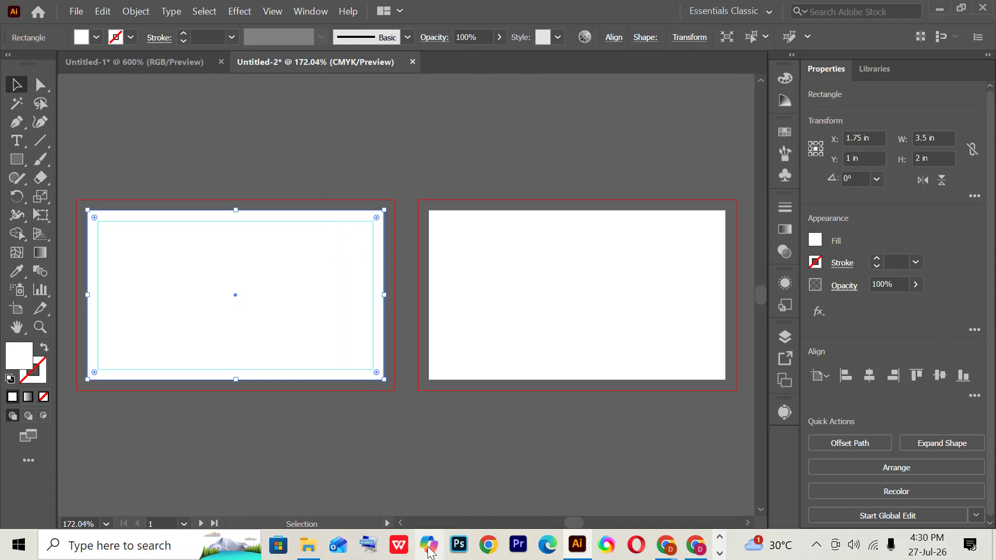
left_click(423, 120)
- Unlock the guides from the canvas context menu
right_click(424, 122)
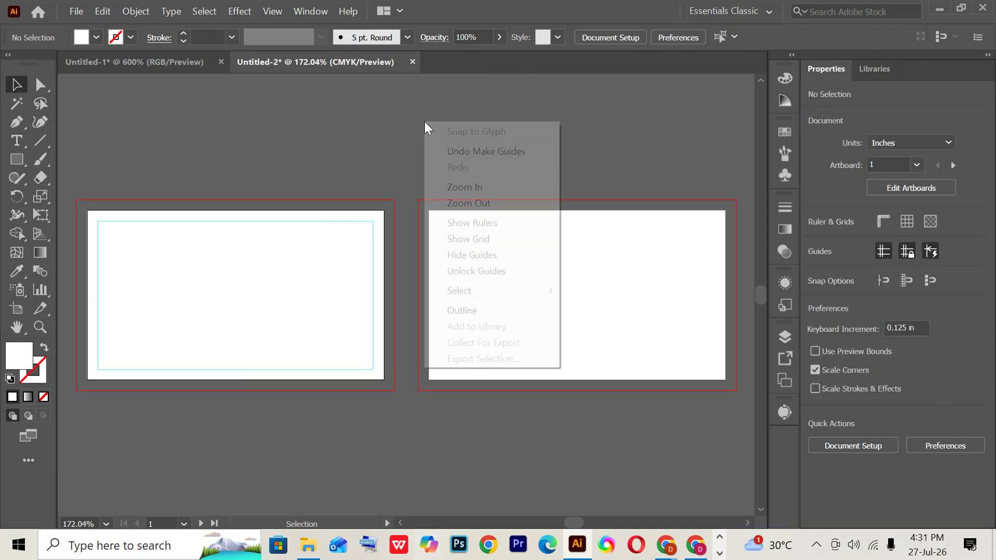
right_click(371, 112)
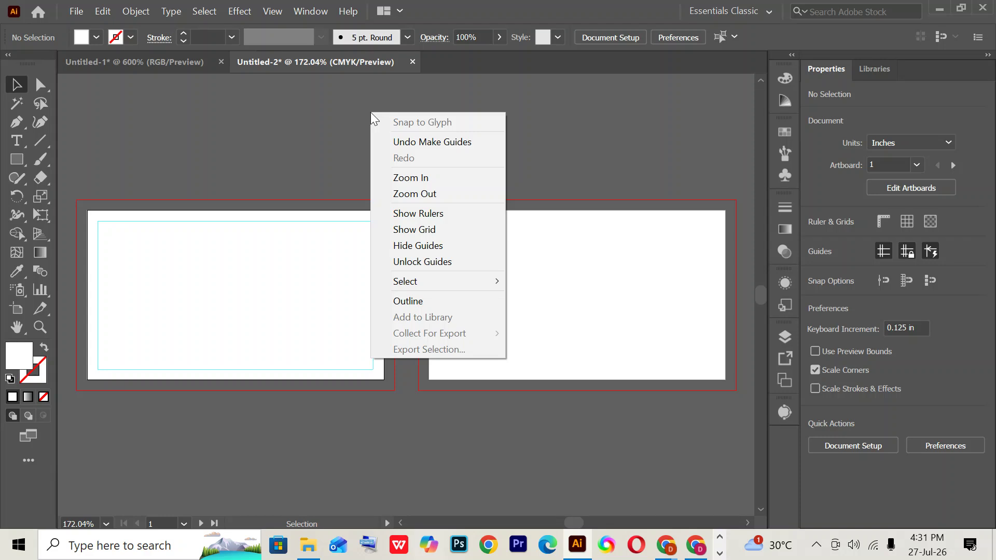
left_click(411, 263)
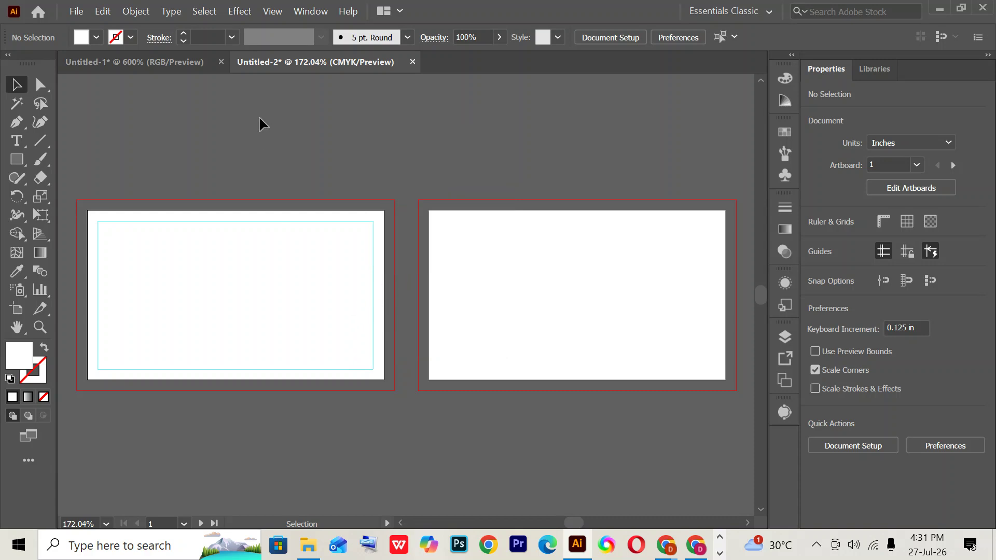
- Copy the inset guide rectangle and paste it onto every artboard
left_click_drag(260, 124, 315, 428)
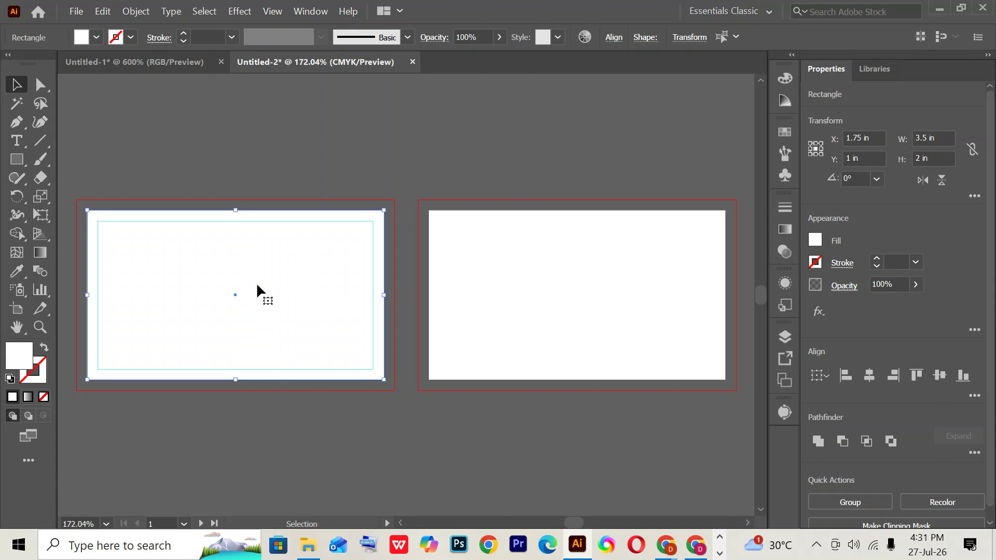
left_click_drag(252, 148, 305, 446)
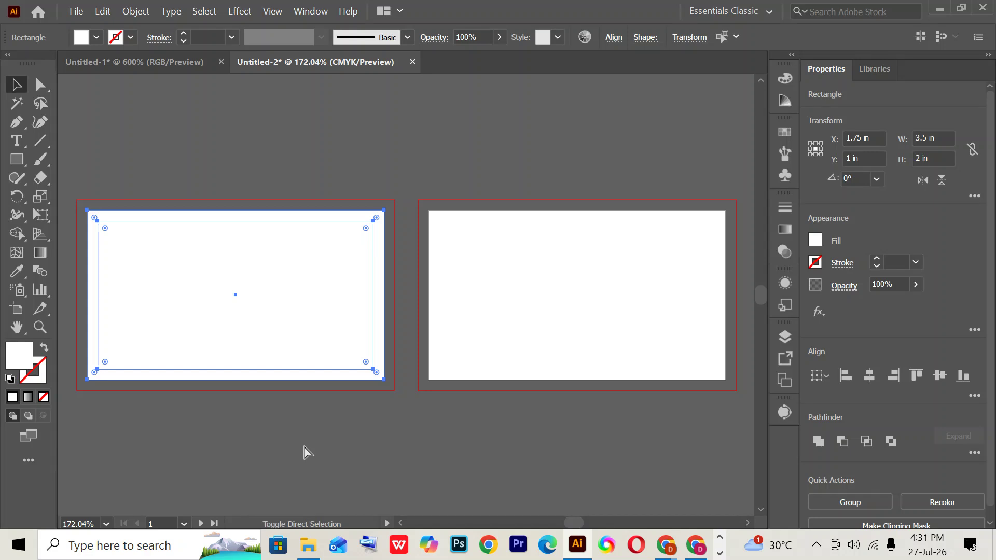
key("shift")
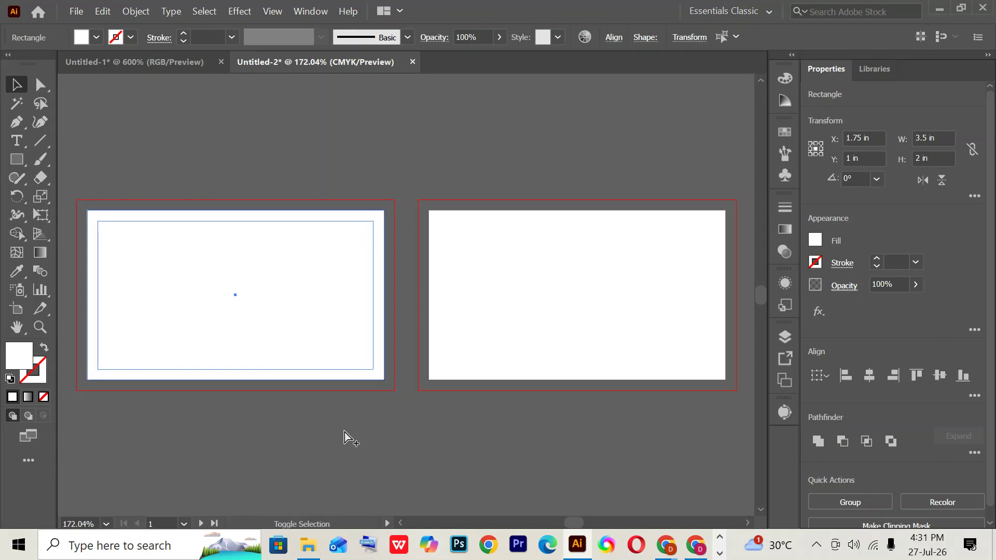
key("ctrl+shift+v")
left_click(470, 152)
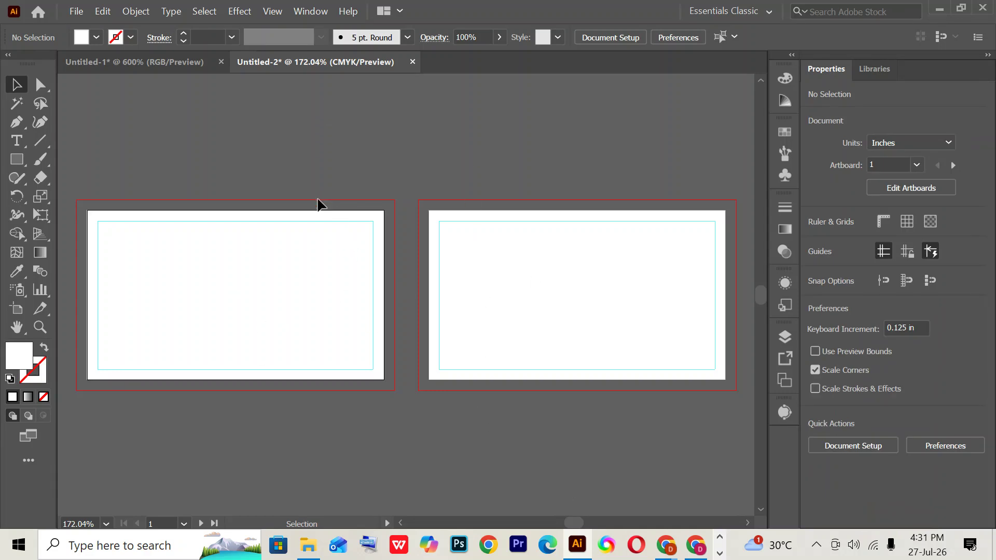
left_click(316, 221)
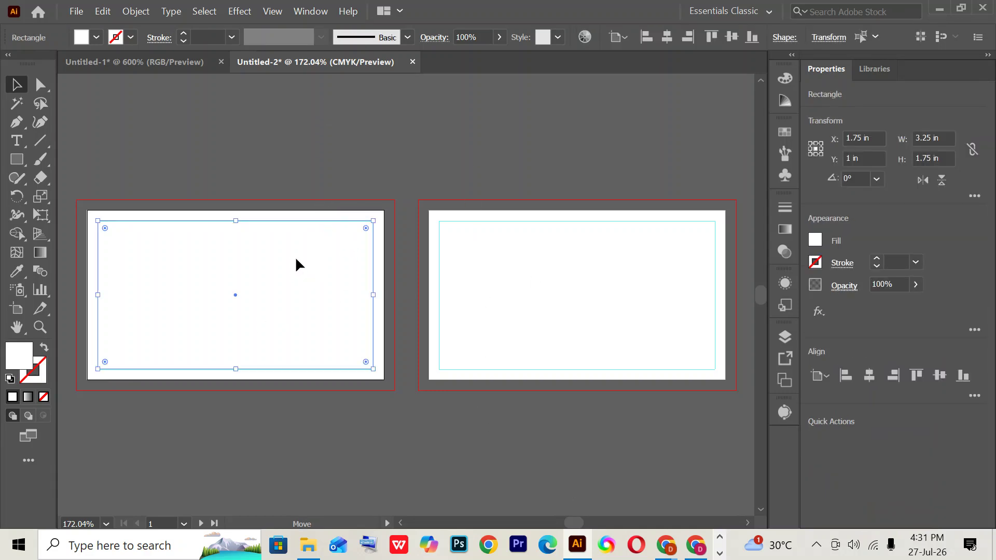
left_click_drag(296, 263, 297, 169)
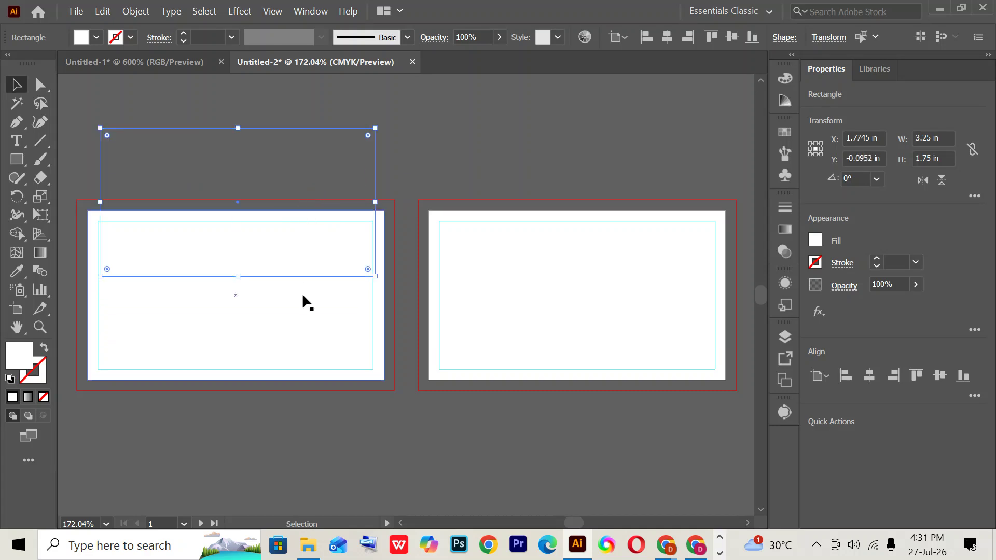
- Undo the accidental rectangle move and lock the guides again
key("a")
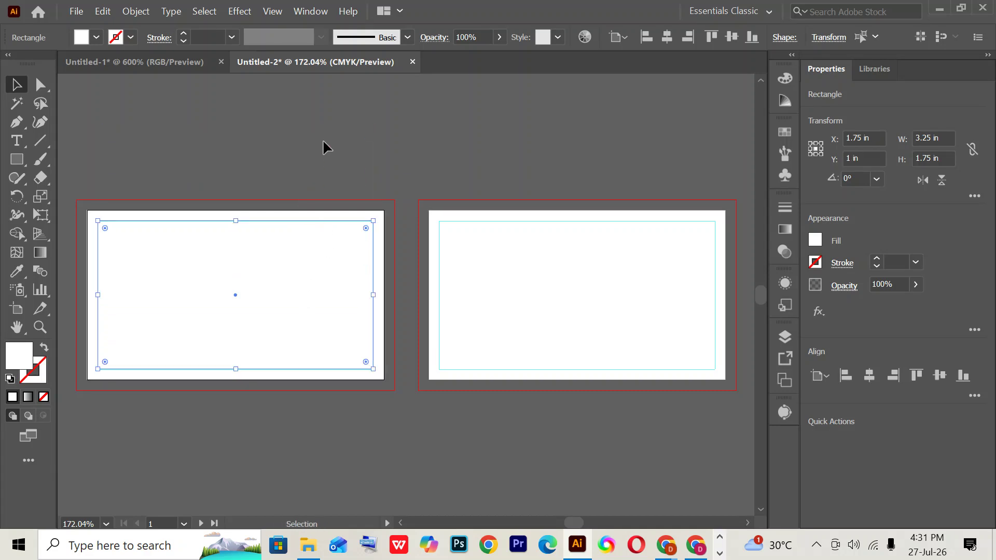
right_click(323, 137)
left_click(295, 138)
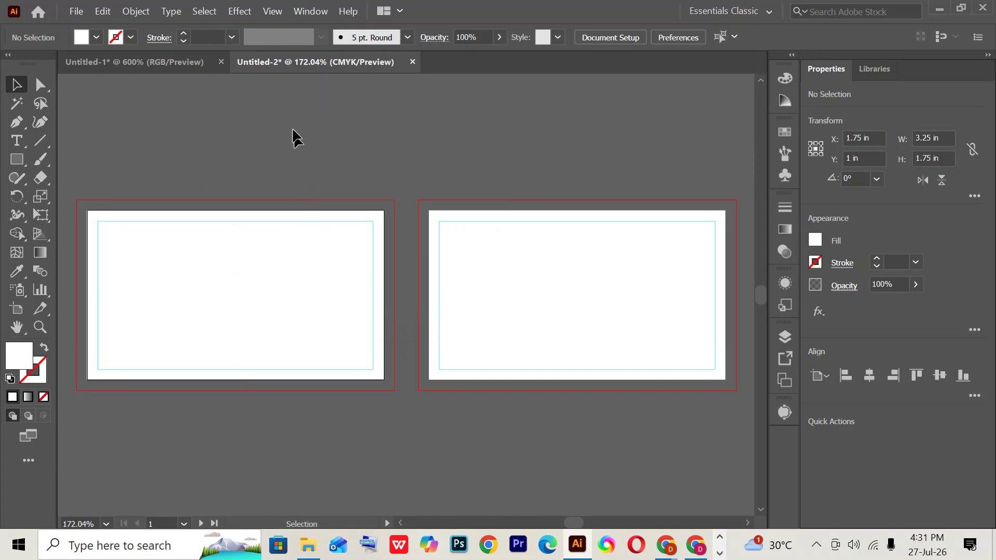
right_click(294, 136)
left_click(346, 272)
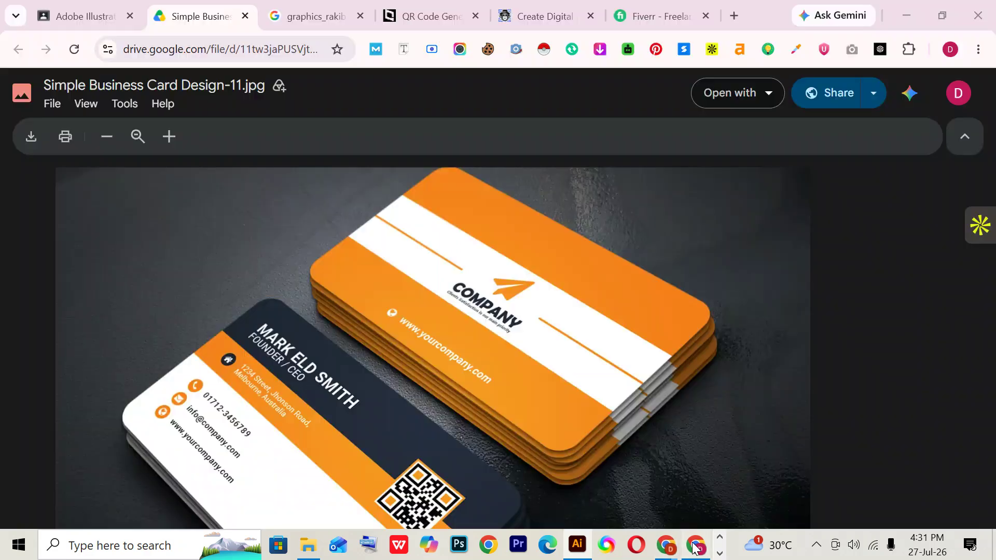
- Check the reference card design in the browser, then select the front card rectangle
left_click(693, 549)
scroll(625, 392, "down", 1)
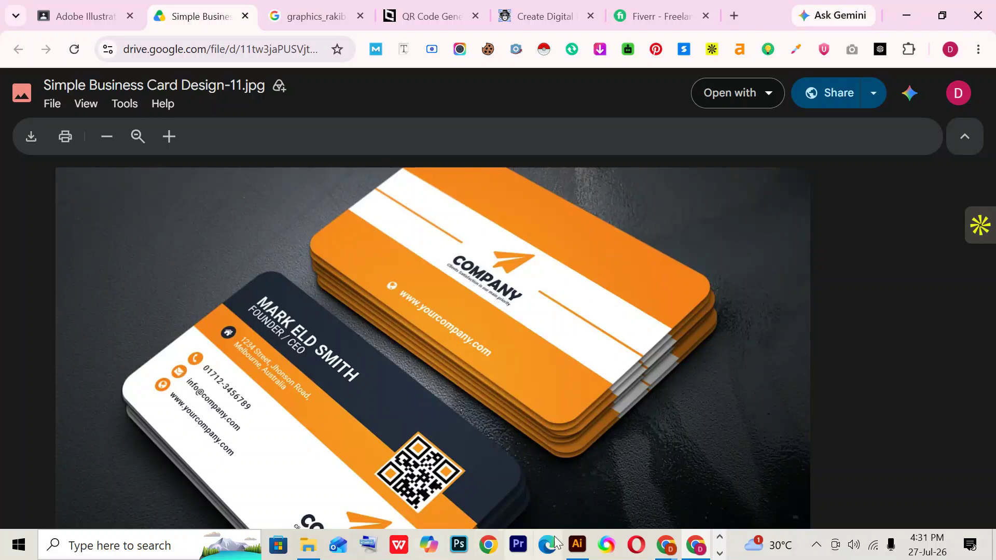
left_click(577, 544)
left_click(276, 314)
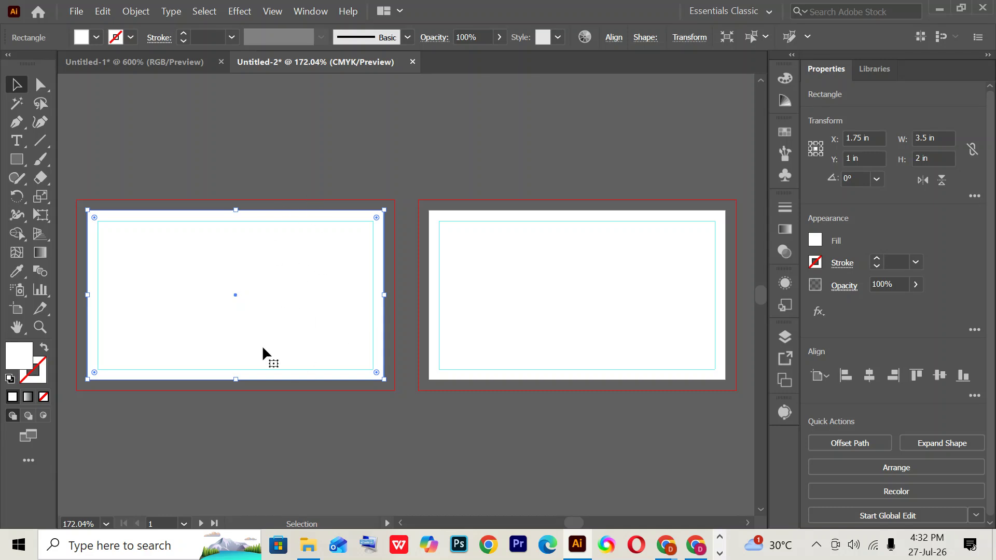
- Split the front card rectangle into a grid of 3 horizontal rows
left_click(298, 169)
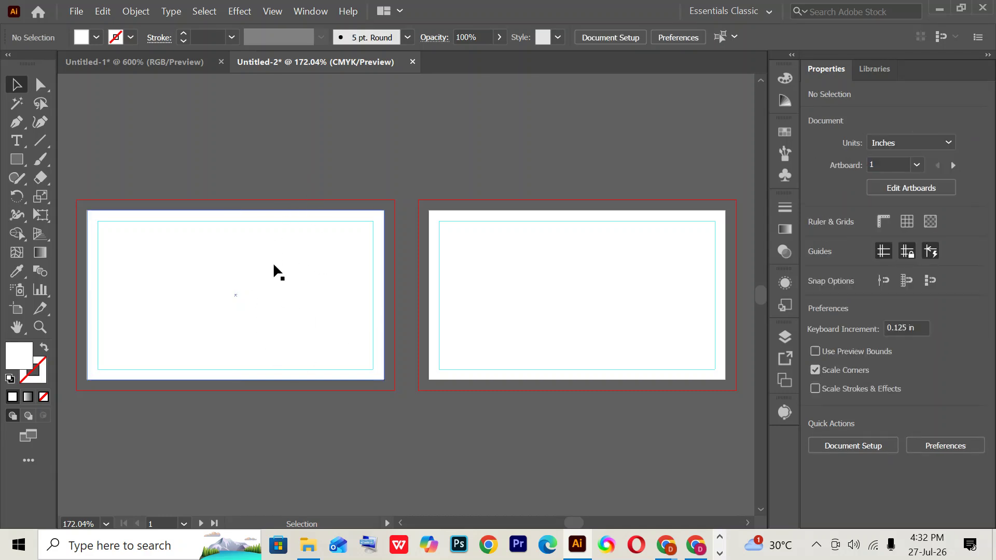
left_click(272, 265)
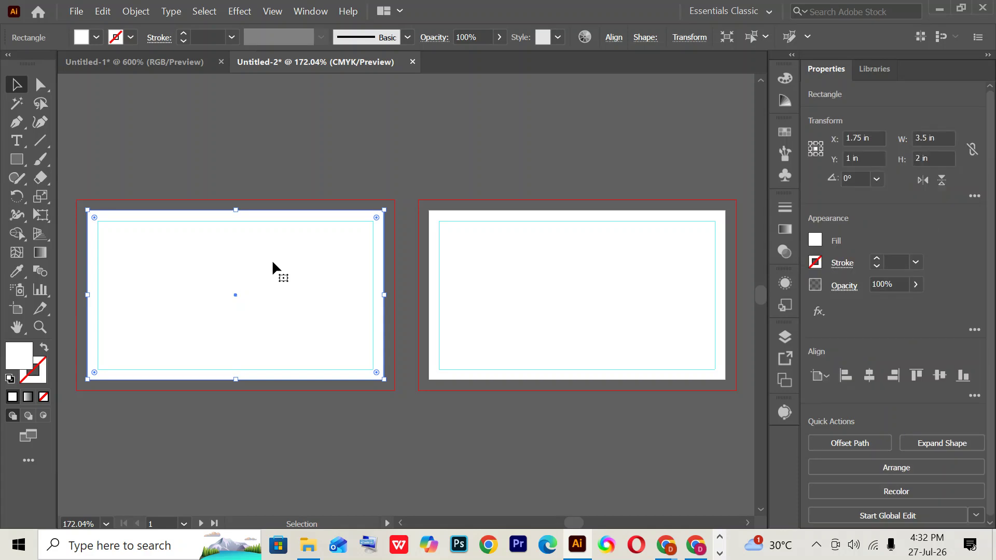
left_click(143, 10)
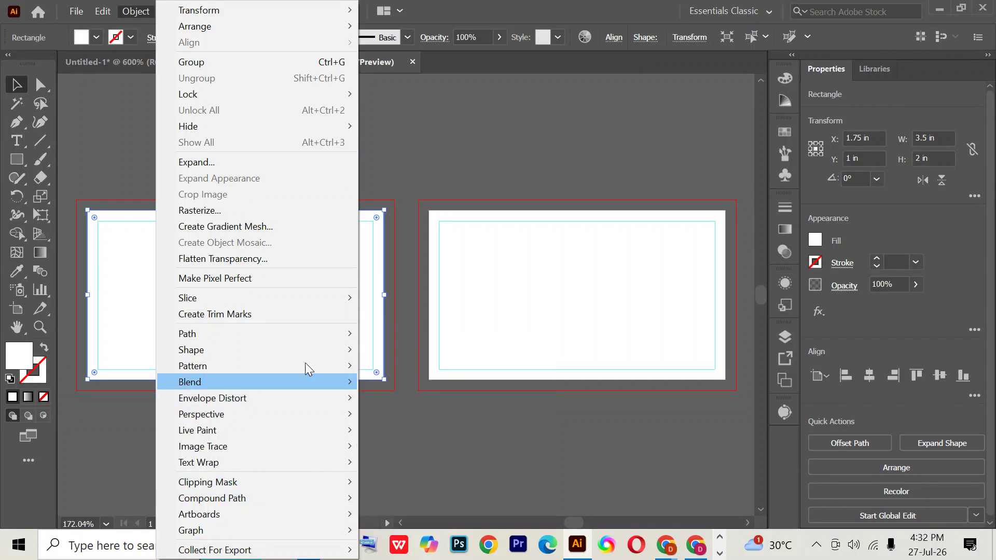
mouse_move(284, 335)
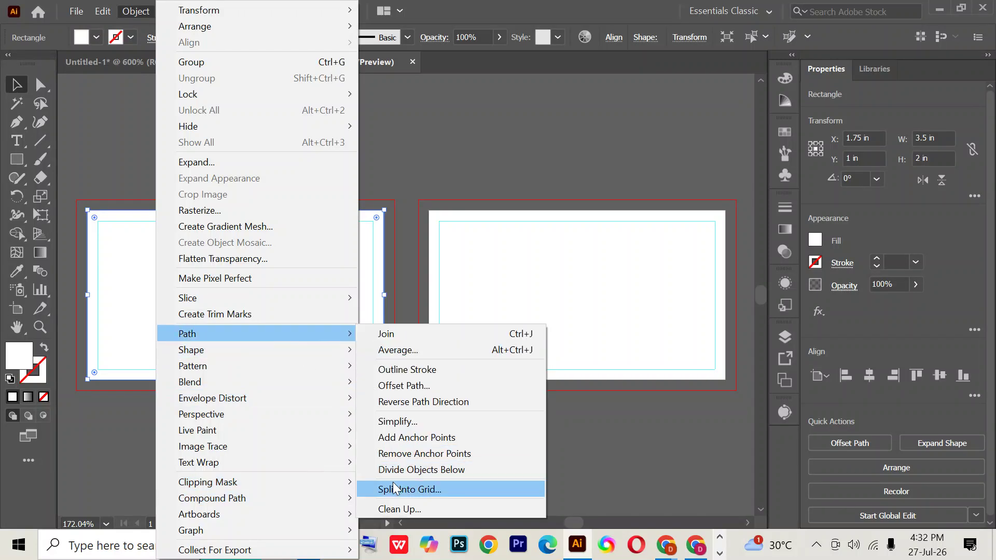
left_click(377, 490)
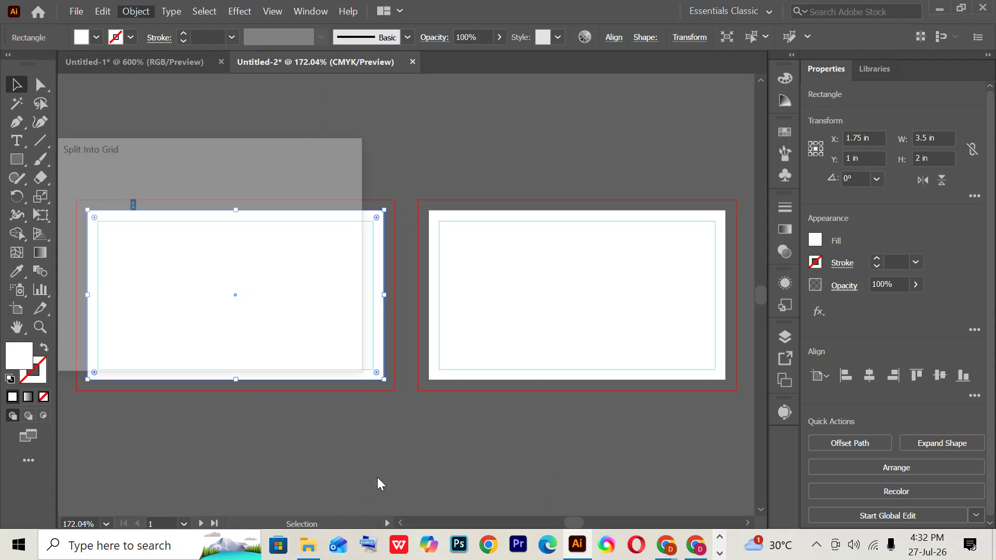
left_click(145, 205)
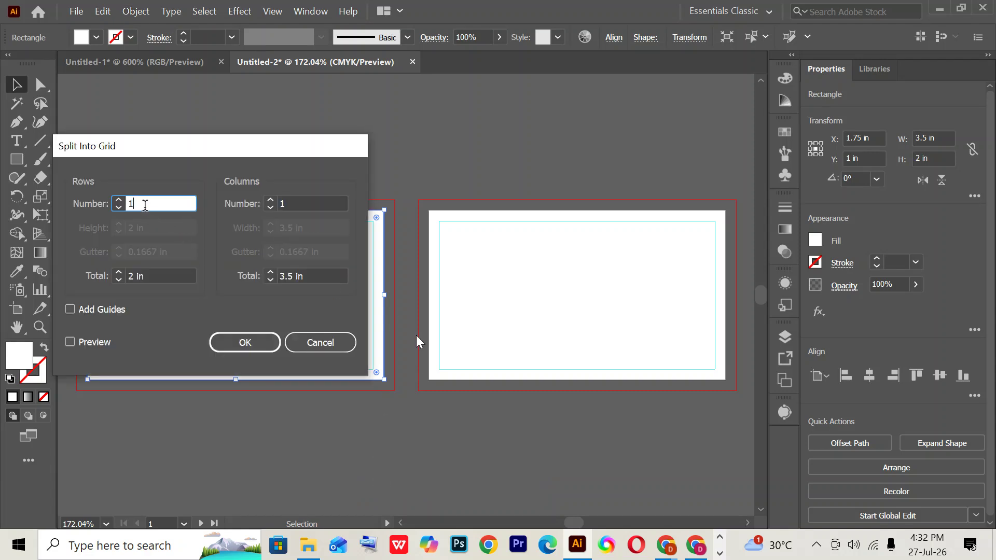
key("Up")
key("Up")
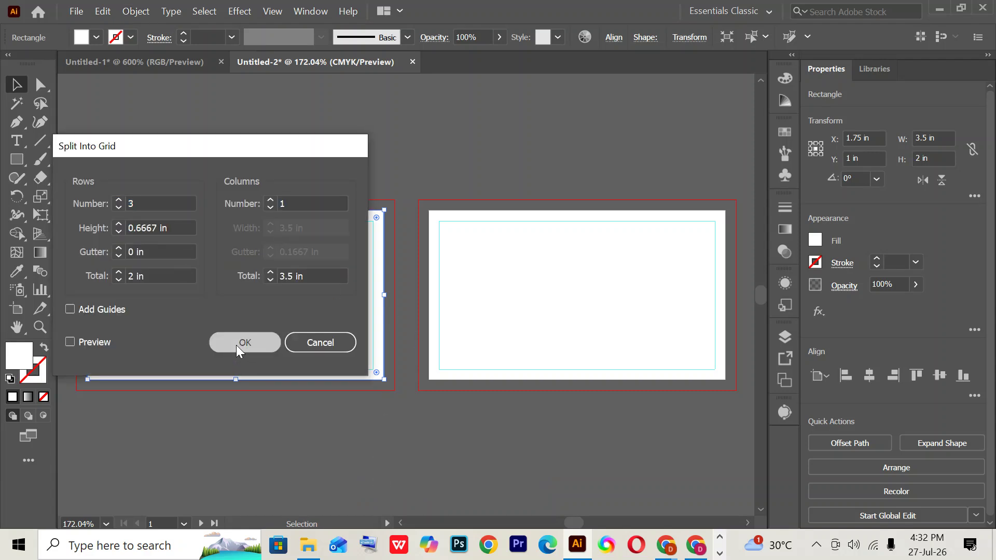
left_click(236, 344)
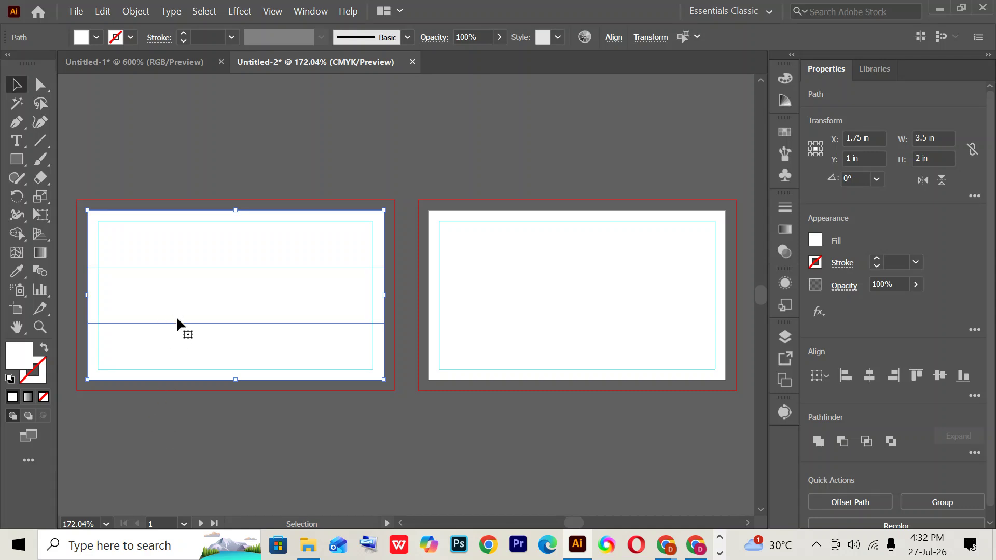
left_click(346, 147)
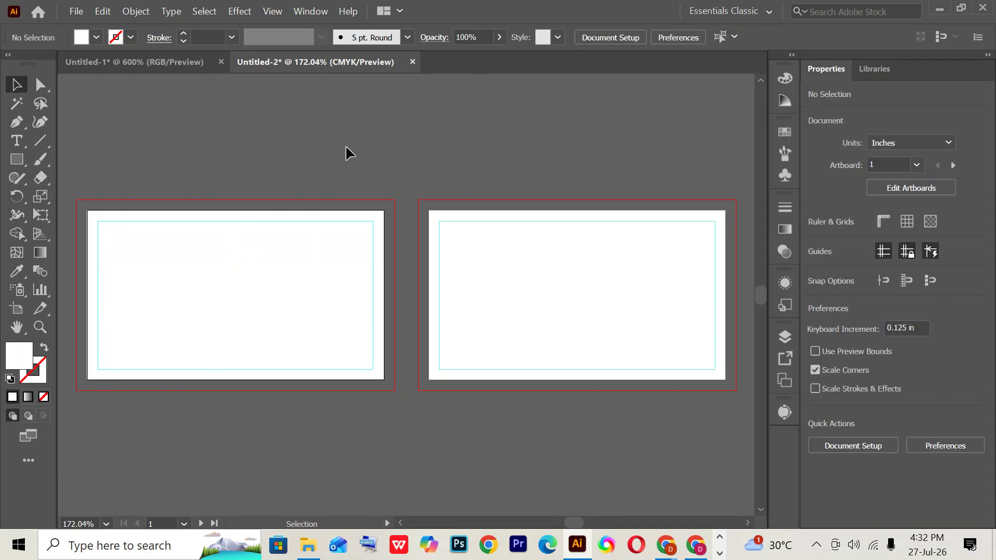
- Fill the top and bottom strips with the orange swatch
left_click(298, 249)
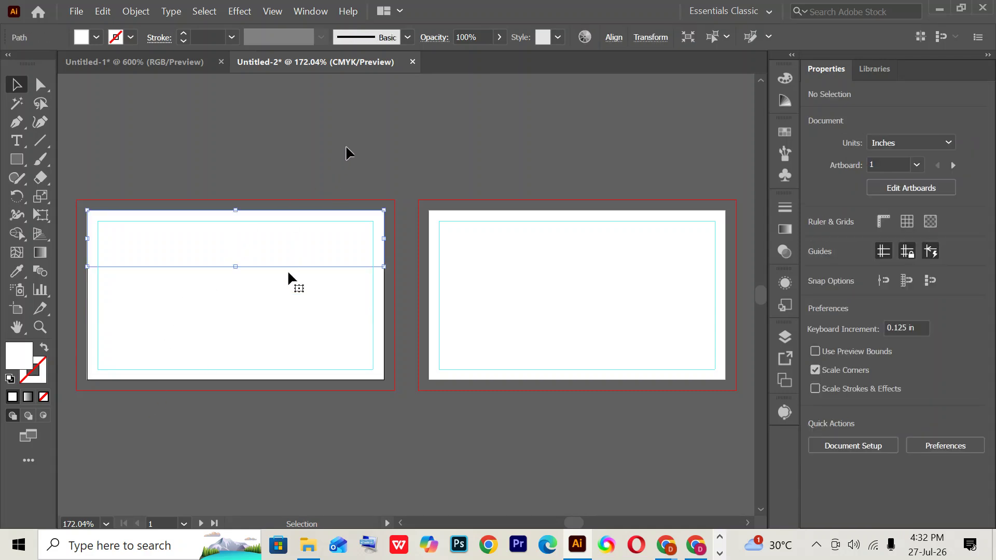
left_click(279, 365, "shift")
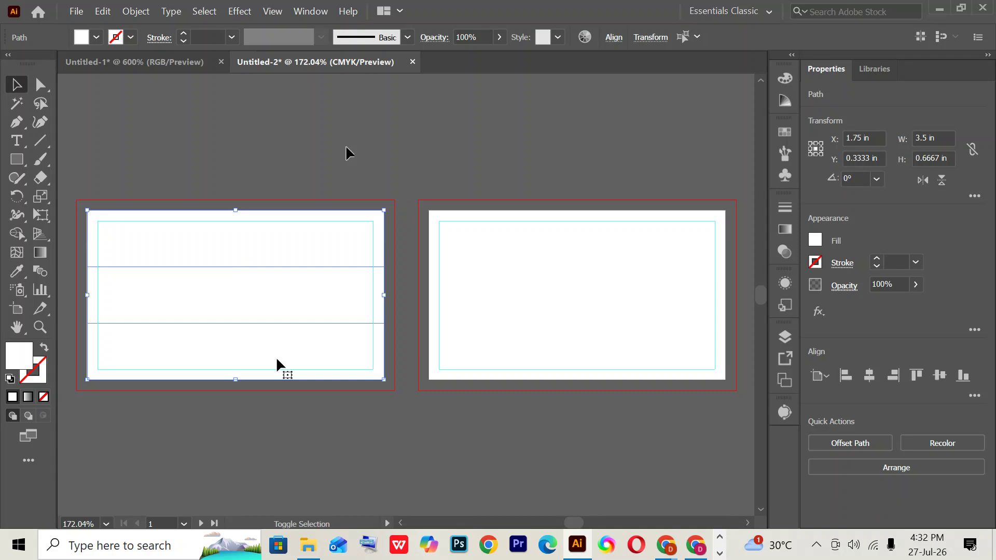
left_click(97, 36)
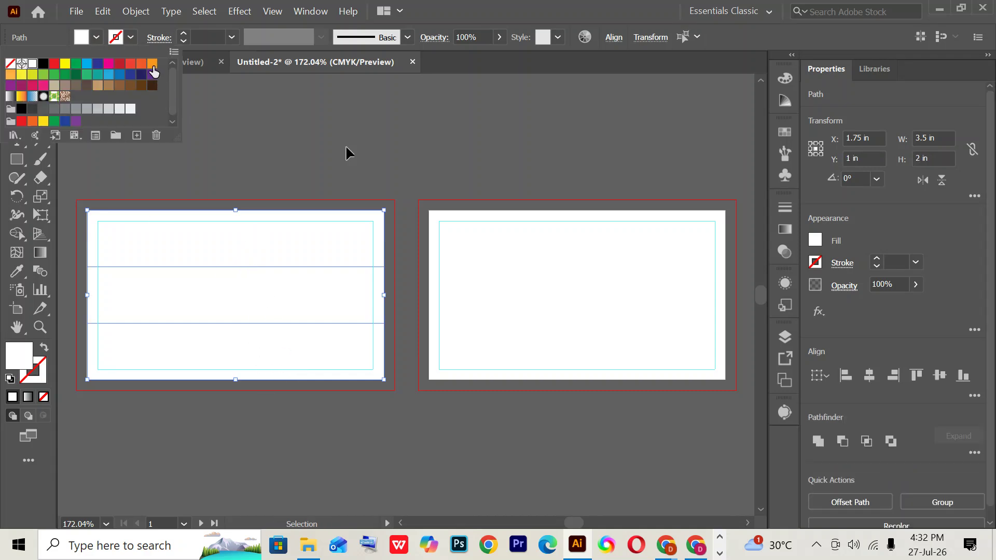
left_click(153, 64)
left_click(343, 123)
left_click(366, 423)
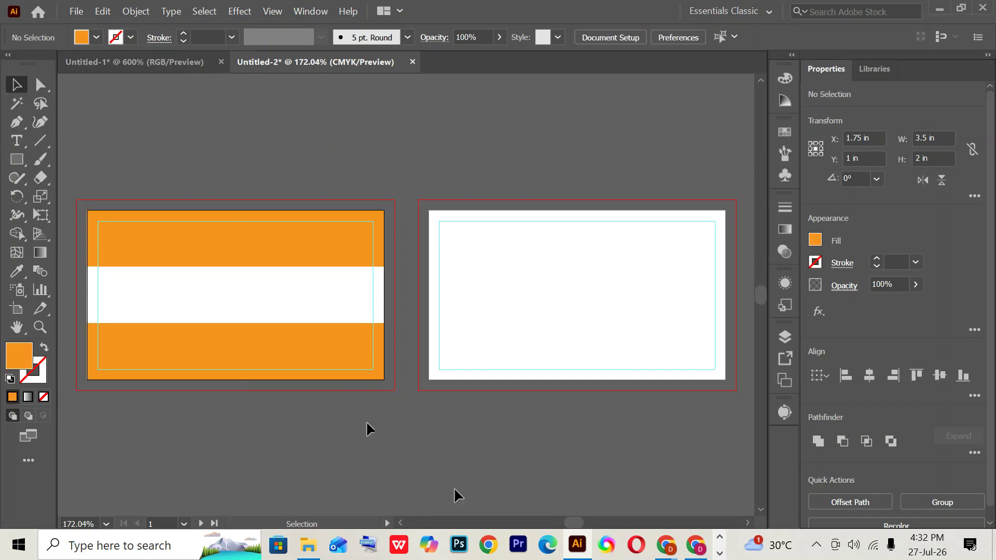
key("alt+Tab")
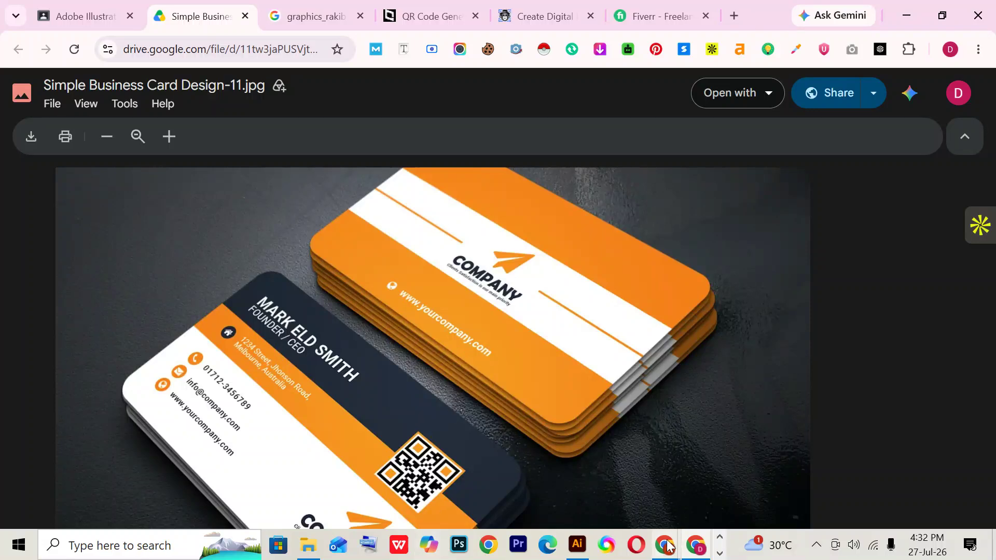
- Glance at the Illustrator artboards, then return to the reference card image in Google Drive
left_click(577, 544)
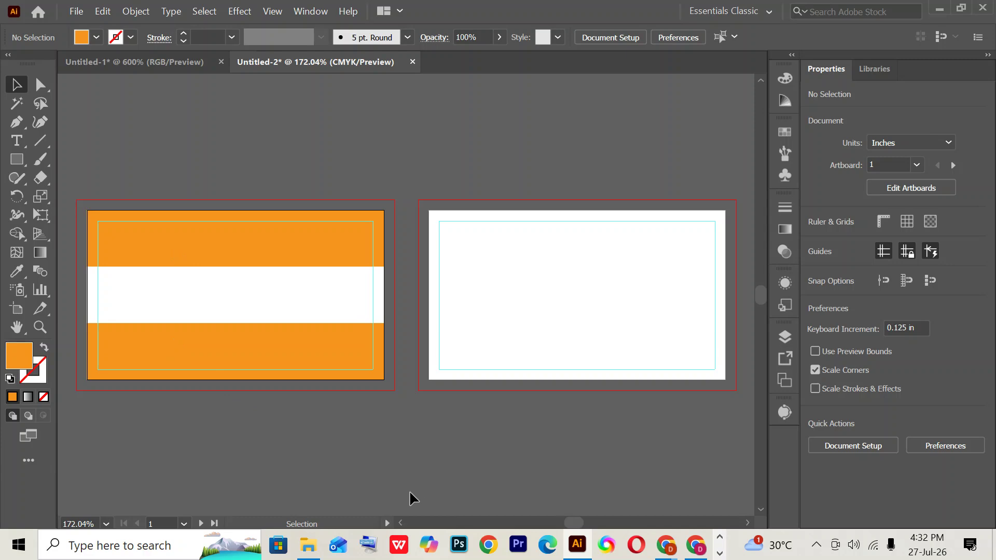
left_click(694, 545)
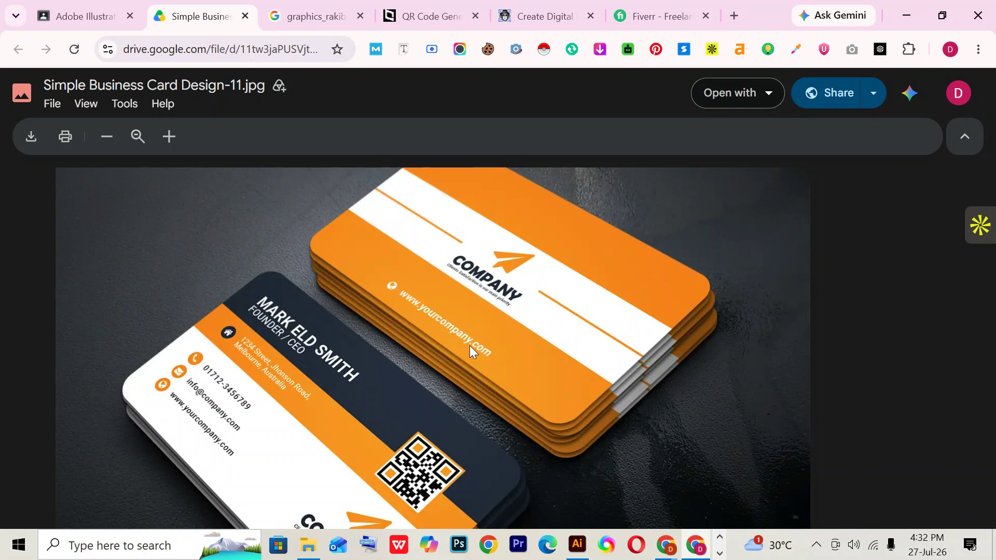
left_click(577, 544)
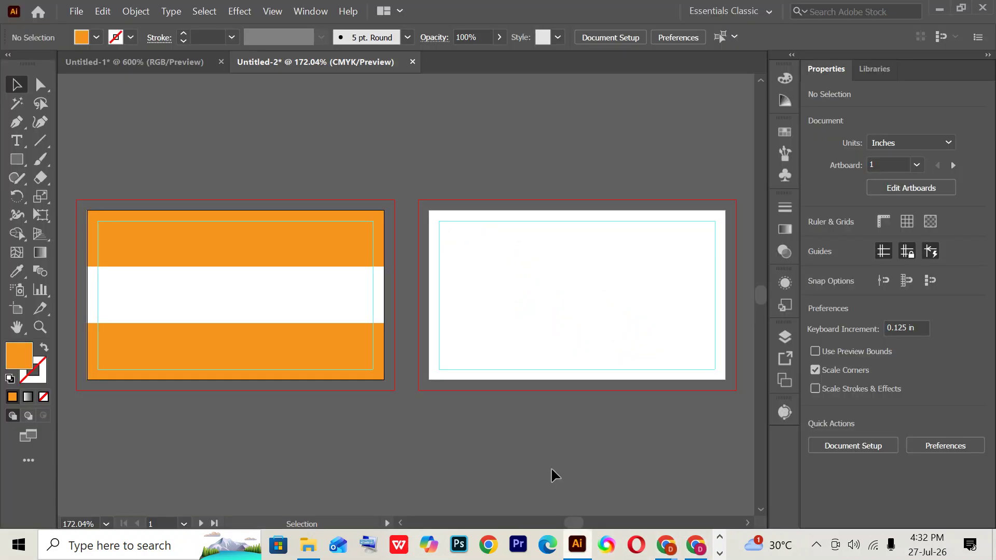
left_click(9, 142)
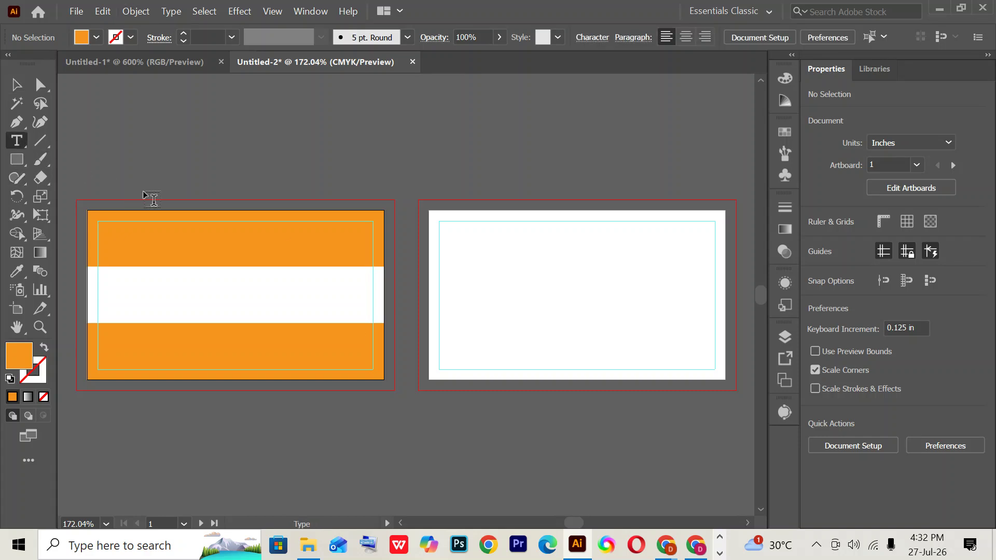
scroll(142, 191, "up", 3)
left_click(280, 146)
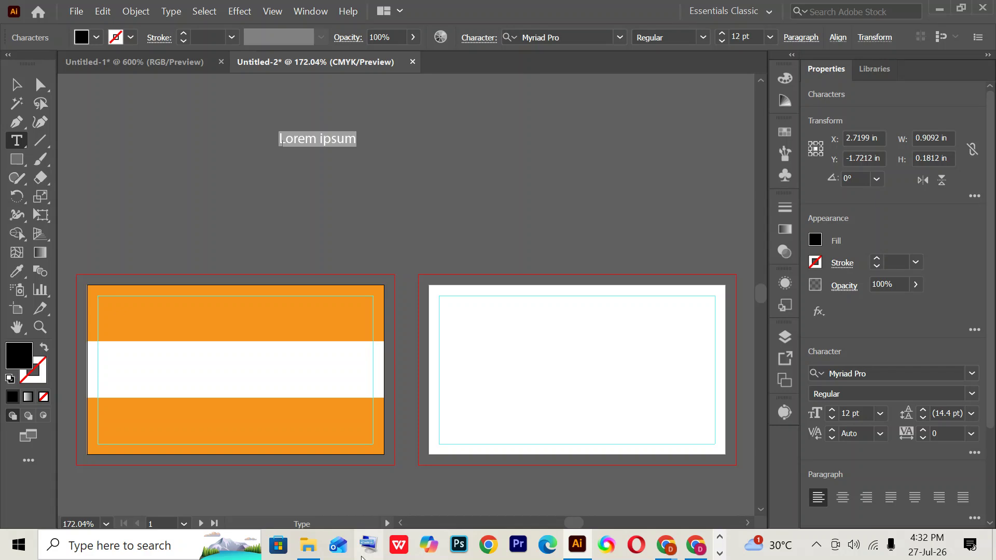
type("www")
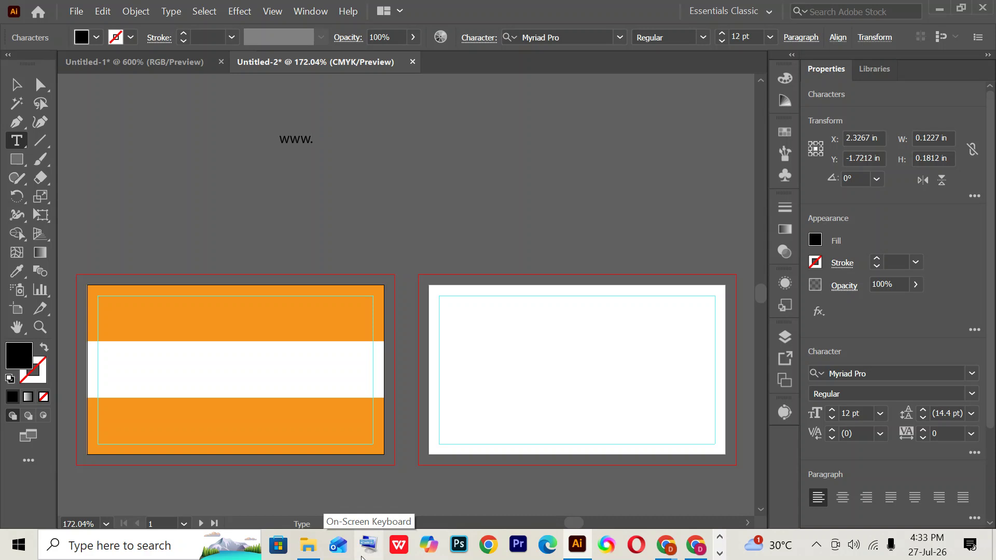
type(".yourcompany.com")
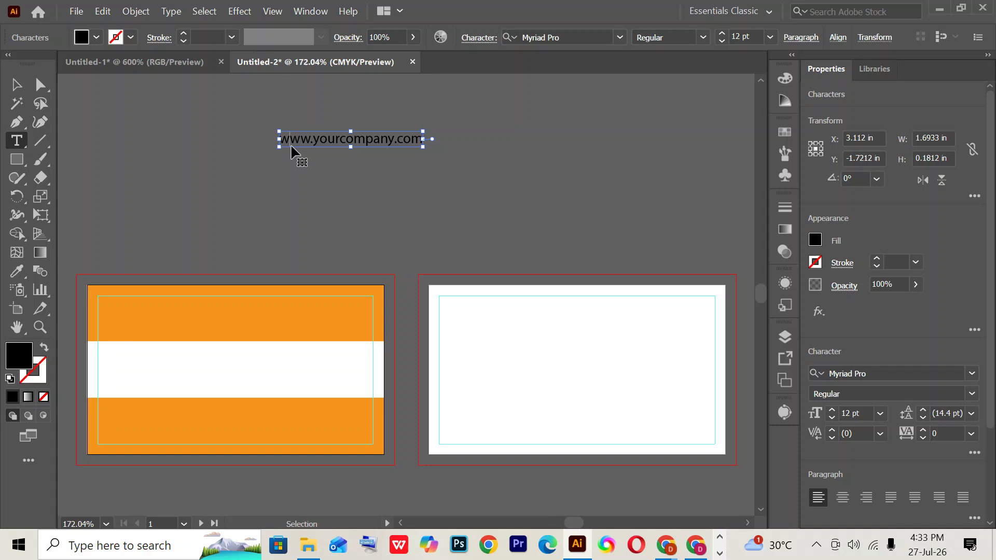
key("ctrl+a")
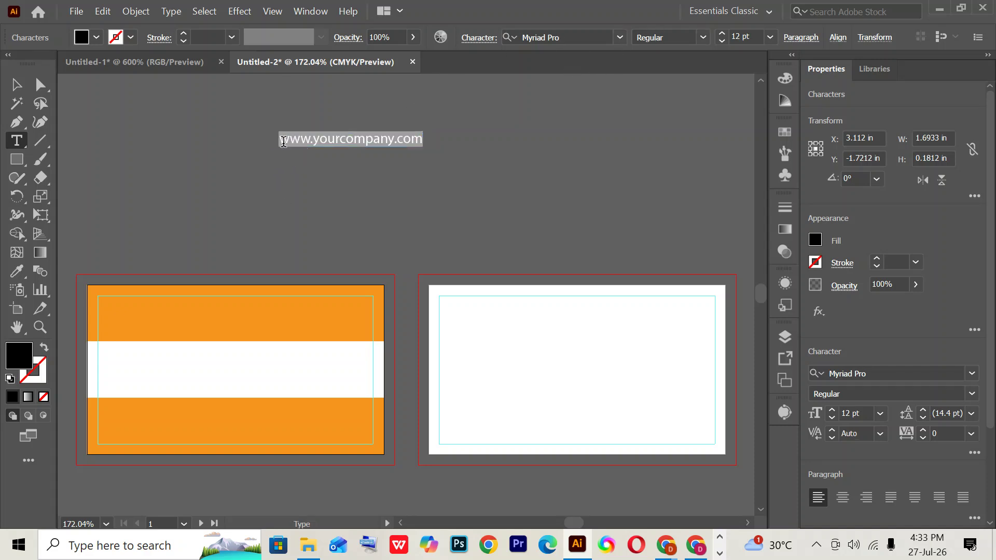
key("Escape")
key("Return")
- Style the website text as white Helvetica Bold at 8 pt
left_click(565, 37)
type("helve")
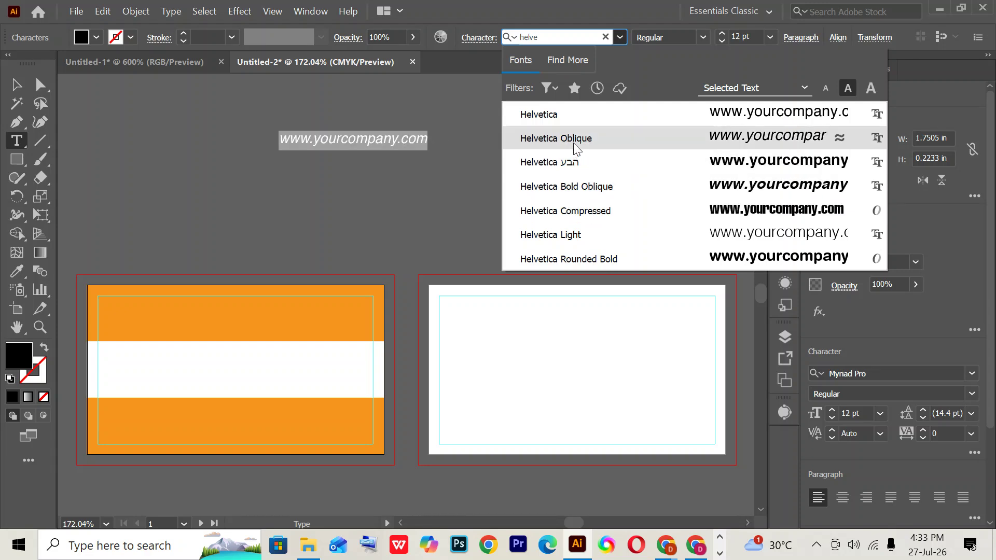
left_click(581, 168)
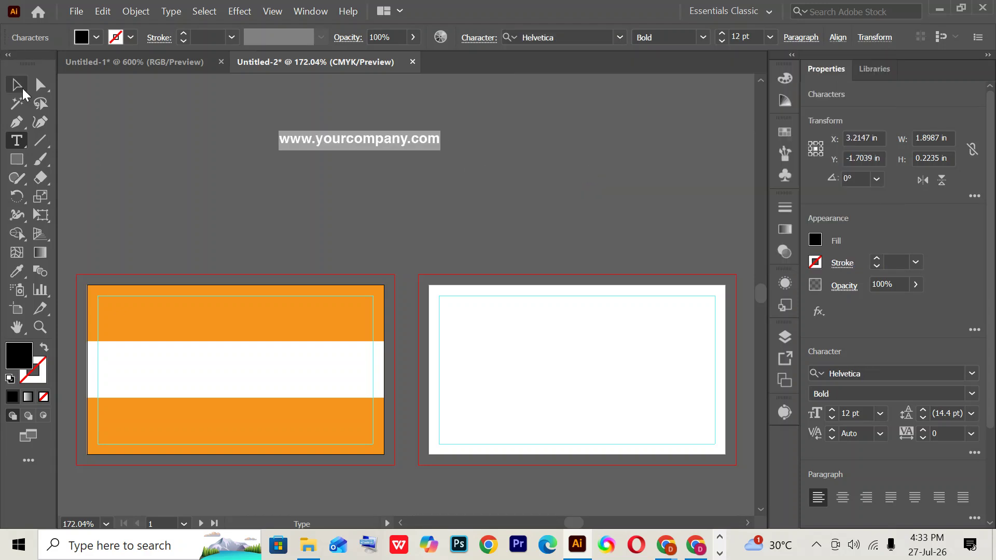
left_click(95, 38)
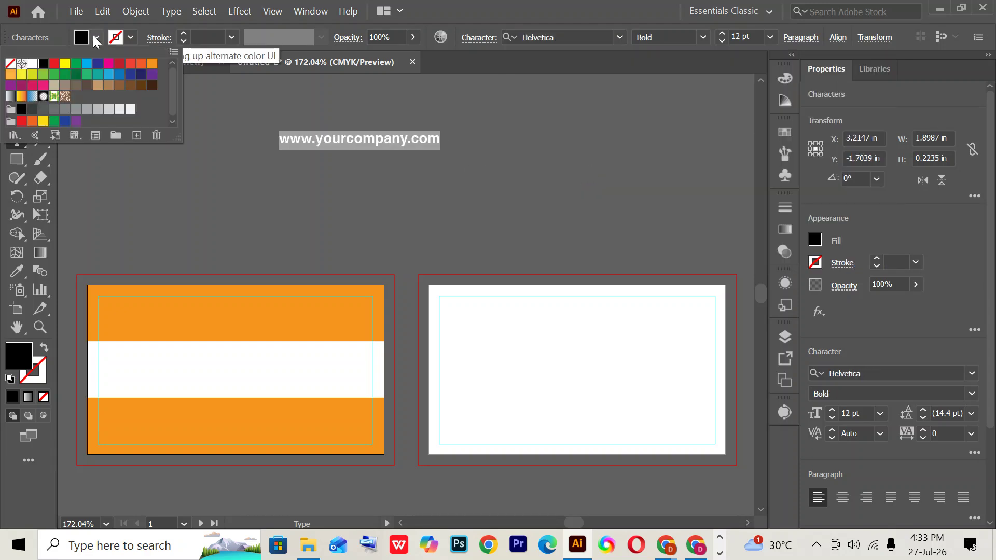
left_click(32, 63)
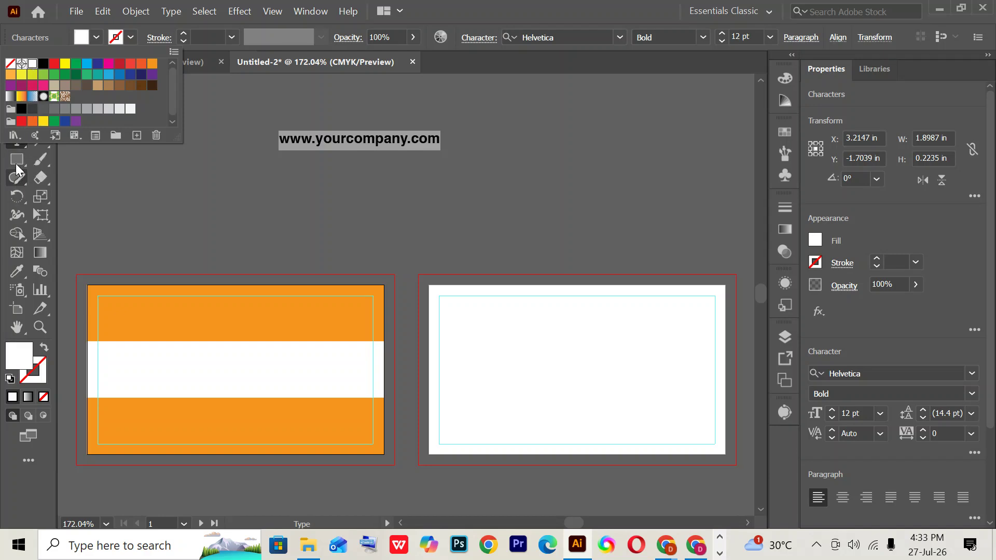
left_click(16, 146)
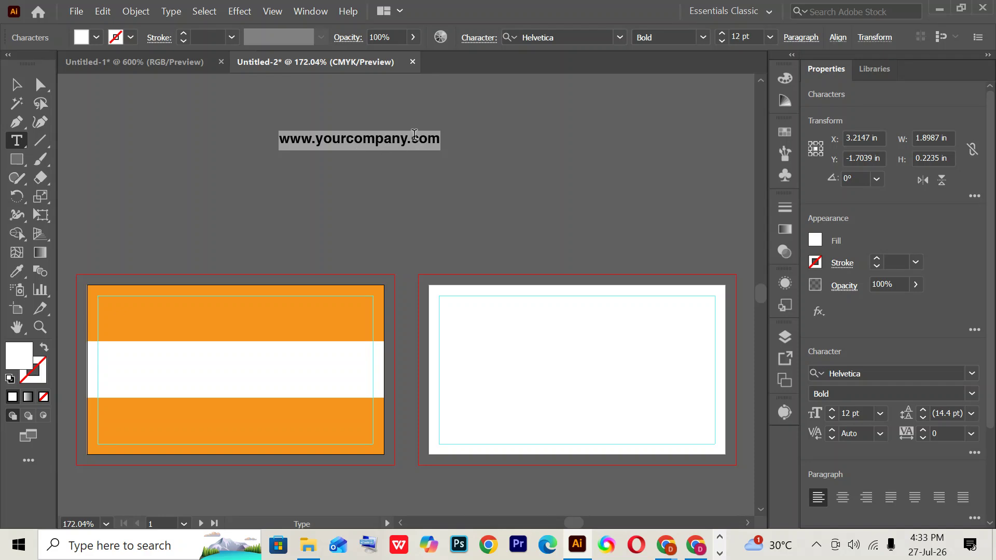
left_click(752, 37)
type("10")
key("Return")
key("Down")
key("Down")
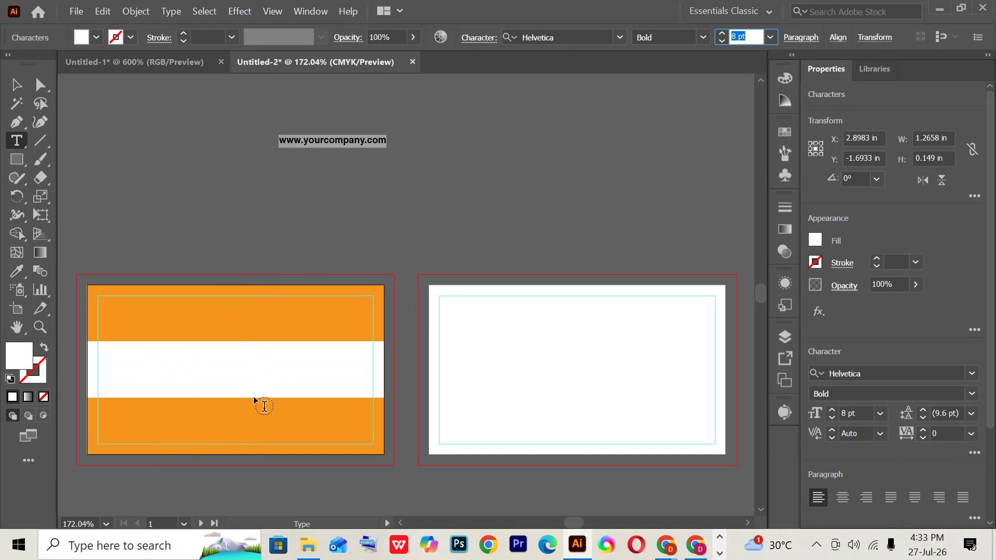
left_click(282, 137)
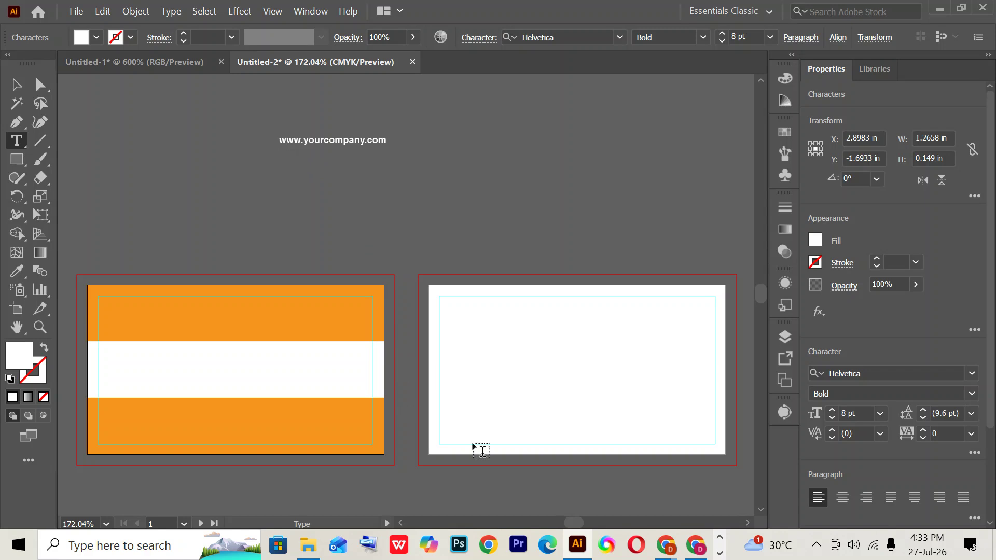
- Find the globe icon with a 'globe' search on the Font Awesome cheatsheet, dismiss the Meet popup, and return to Illustrator
mouse_move(662, 552)
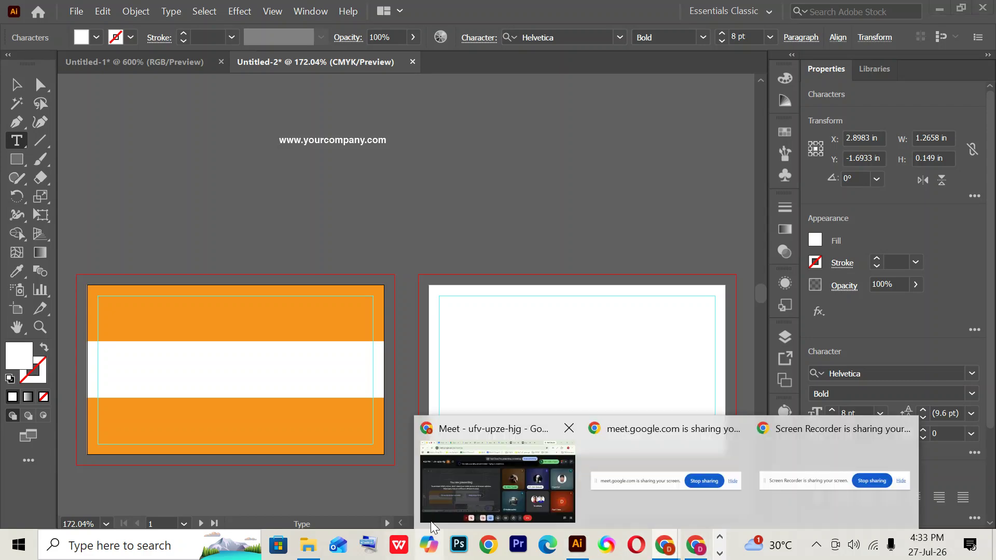
left_click(484, 429)
left_click(692, 7)
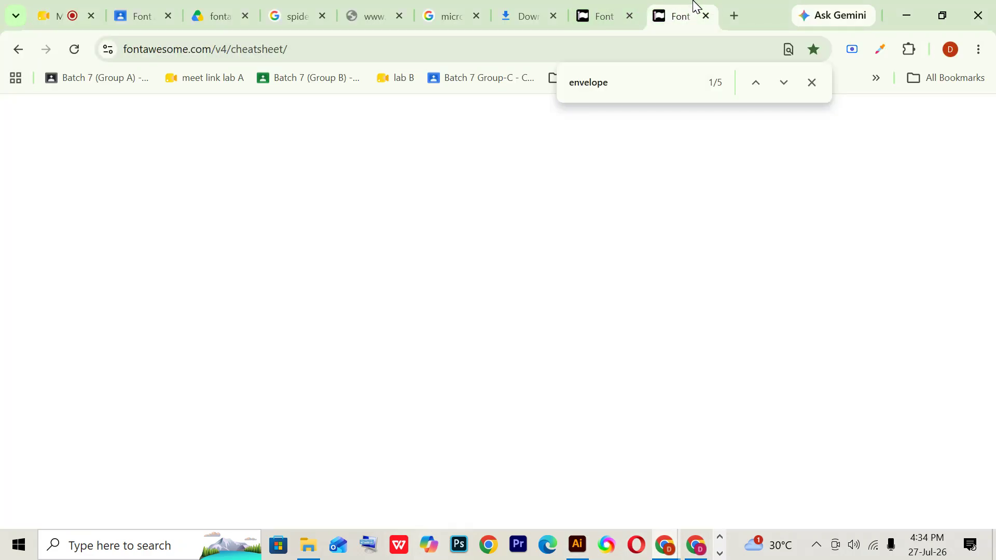
key("ctrl+f")
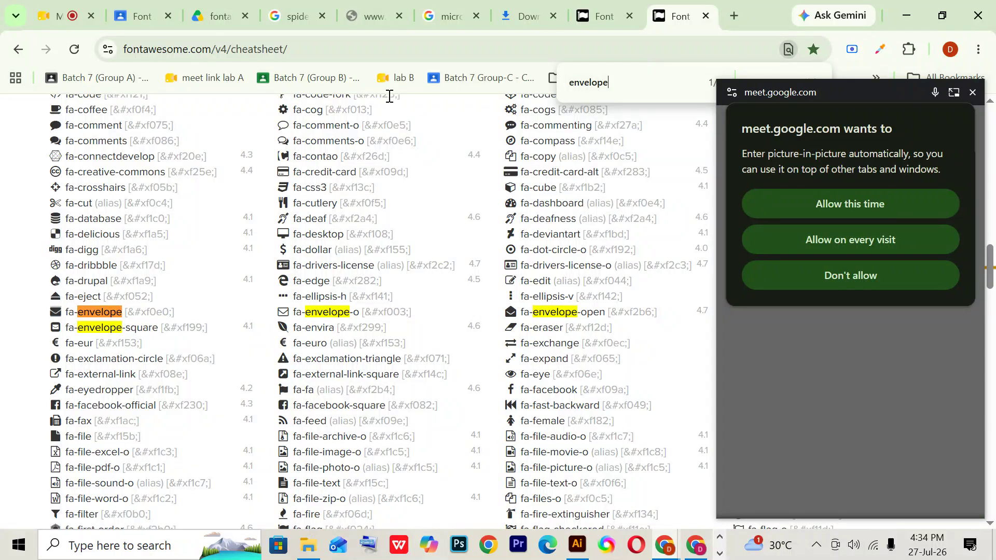
type("globe")
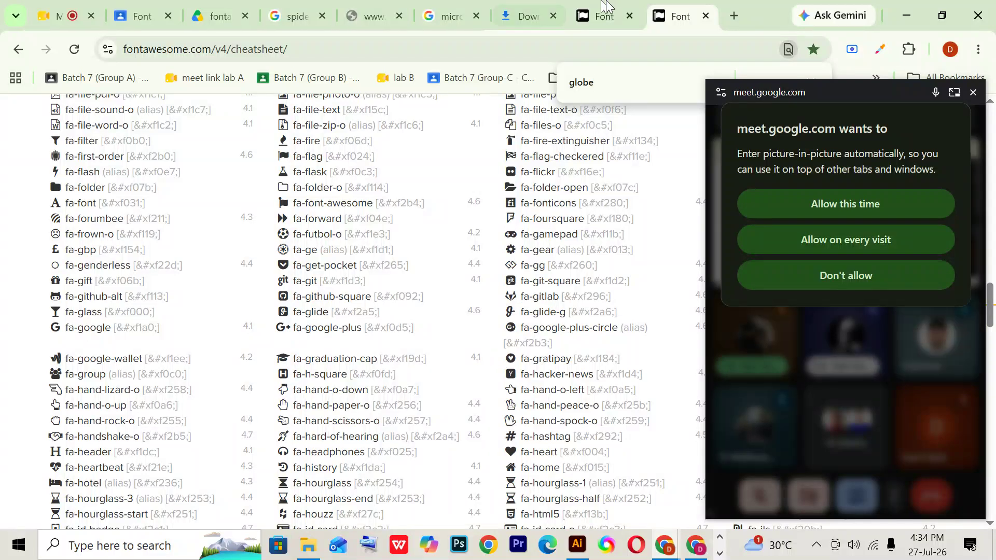
left_click(973, 92)
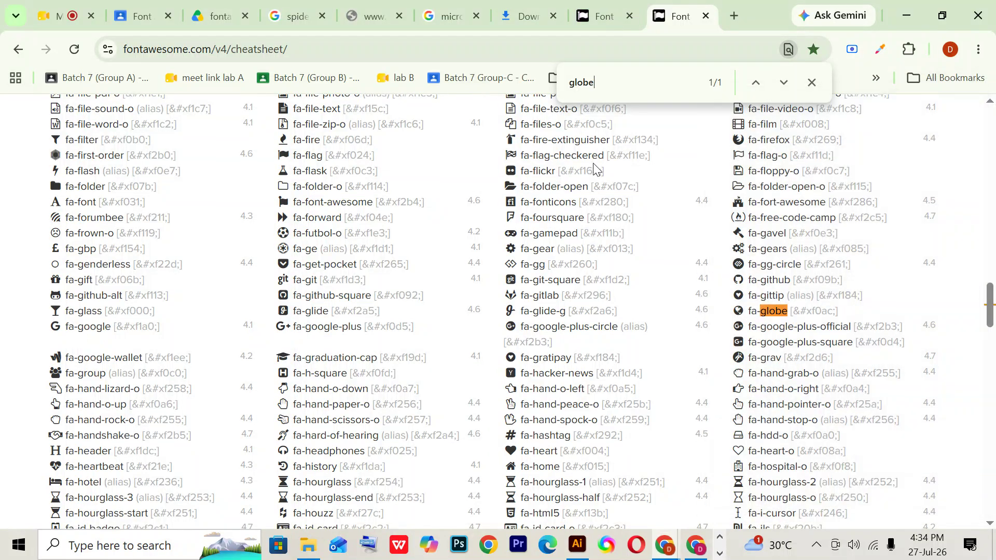
scroll(695, 150, "down", 3)
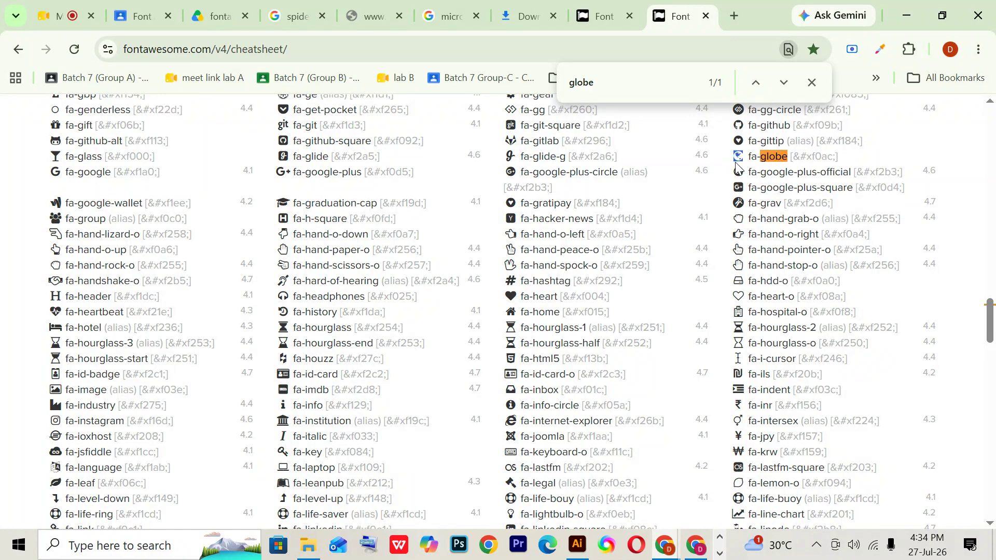
left_click(578, 545)
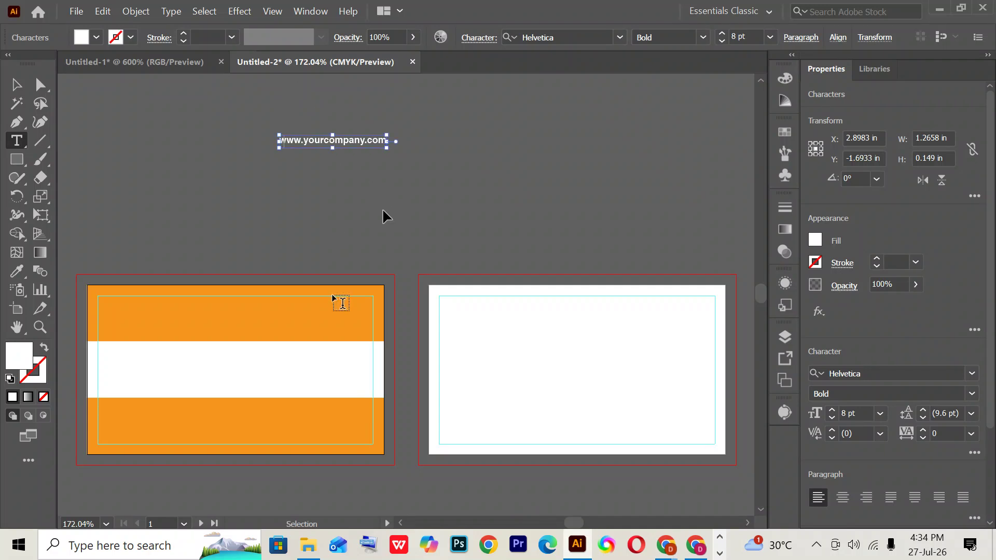
- Paste the globe glyph before www, set it to Font Awesome 6 Free Solid, and reselect the URL text
key("ctrl+v")
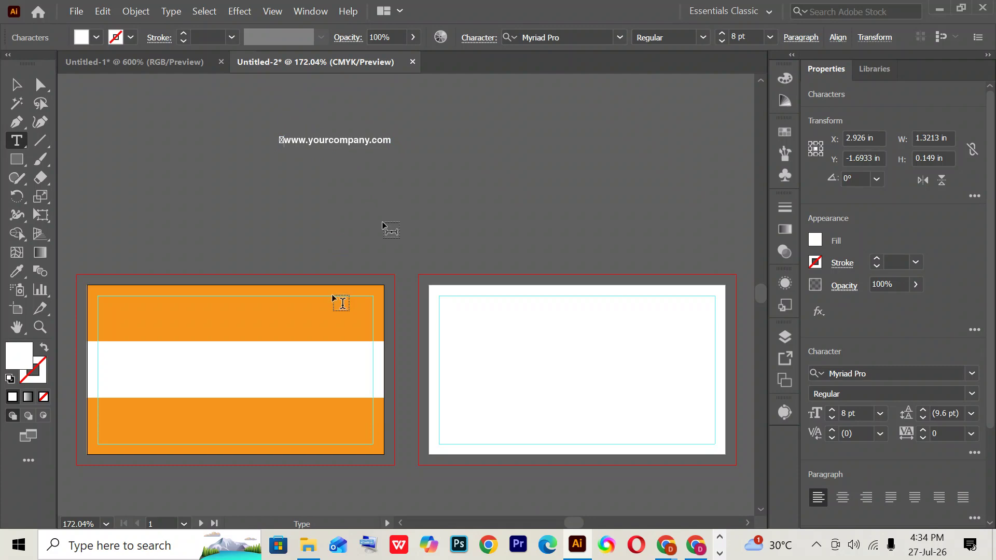
key("shift+Left")
left_click(559, 39)
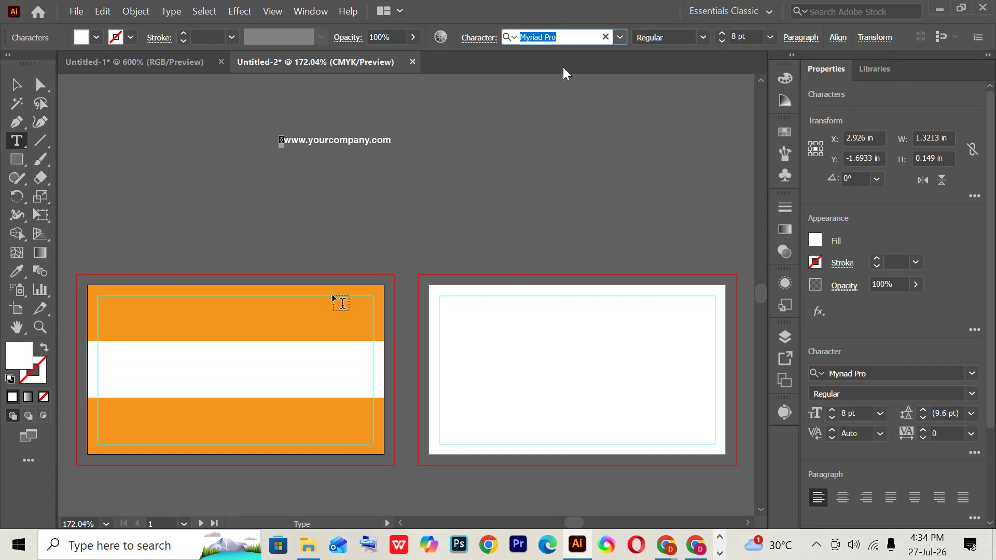
type("font")
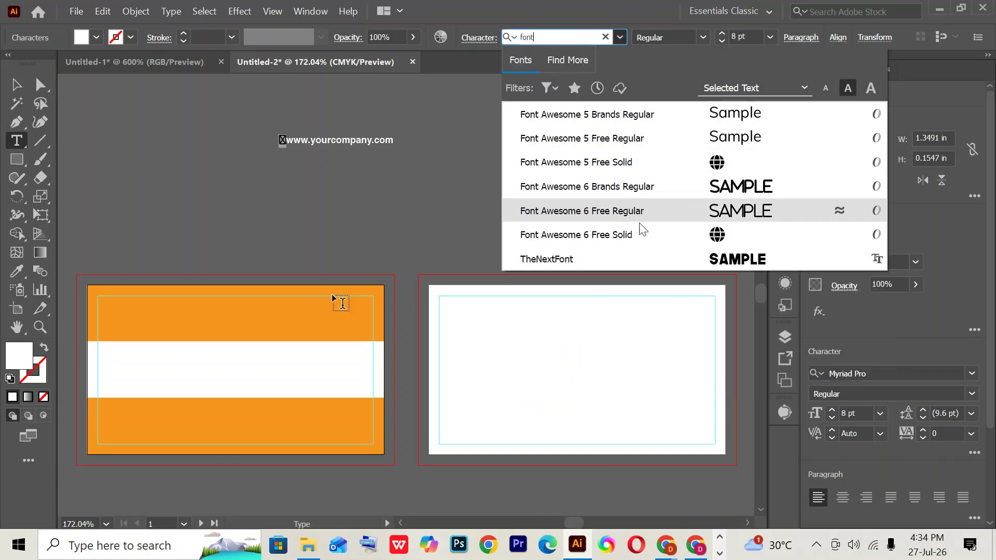
left_click(637, 235)
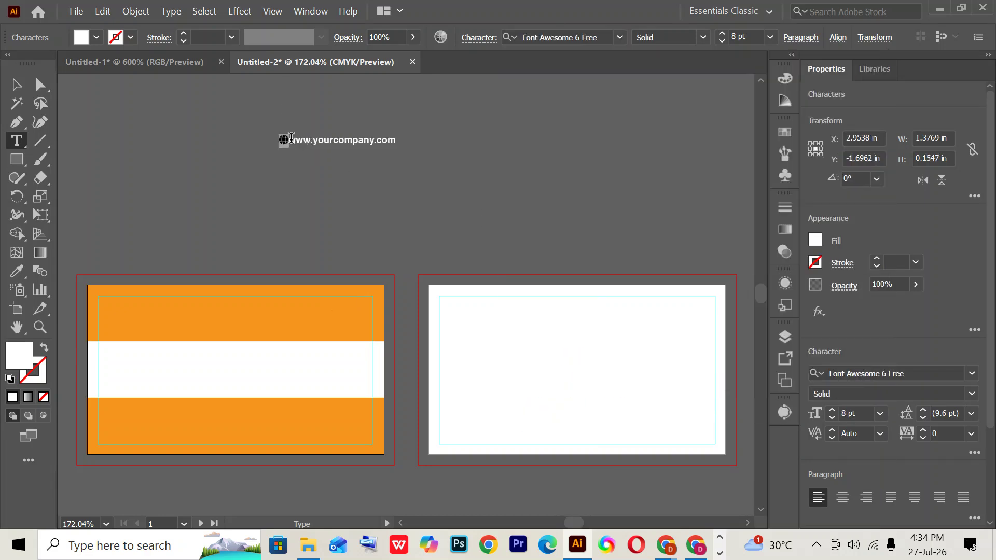
left_click(288, 140)
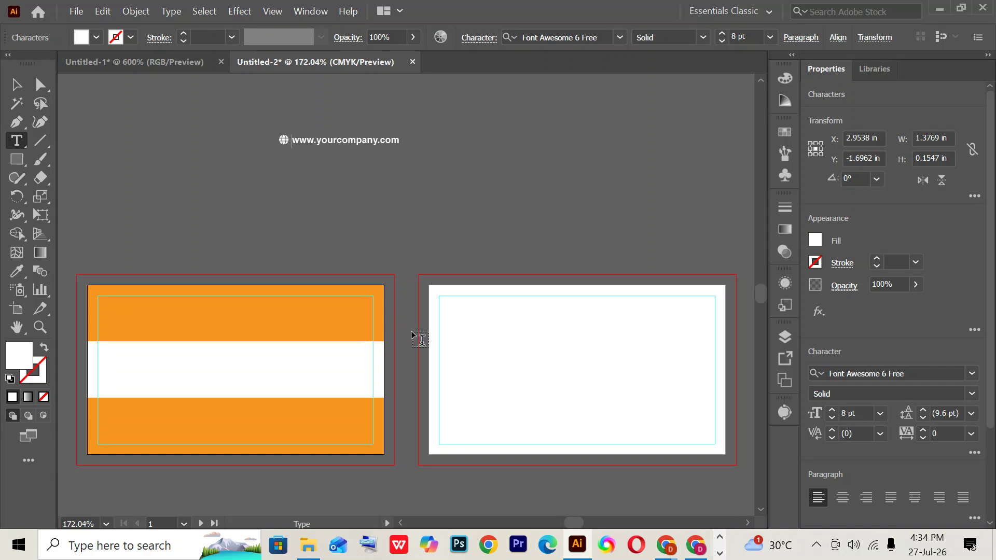
left_click(16, 84)
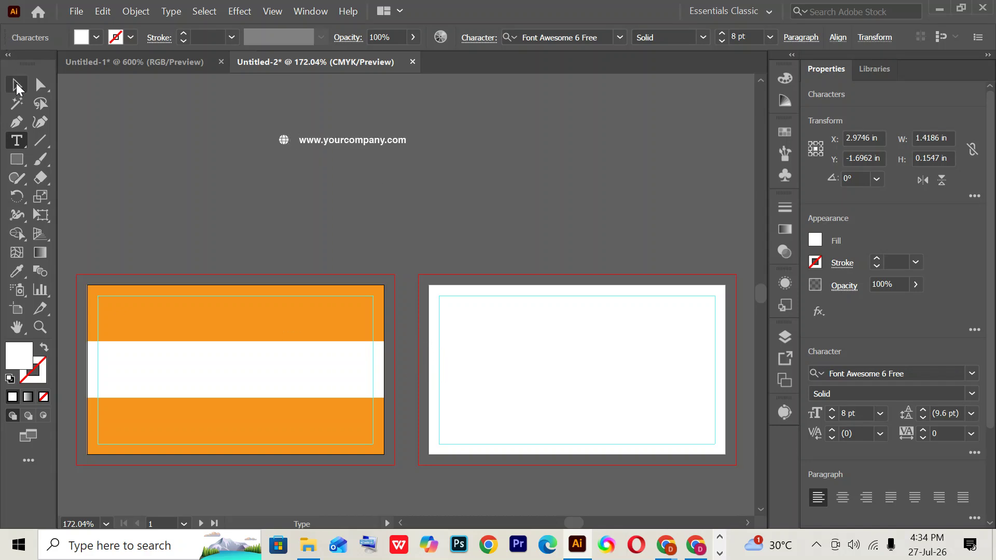
left_click(356, 176)
- Centre the URL line horizontally on the artboard, align it to the bottom, and nudge it up
left_click(344, 147)
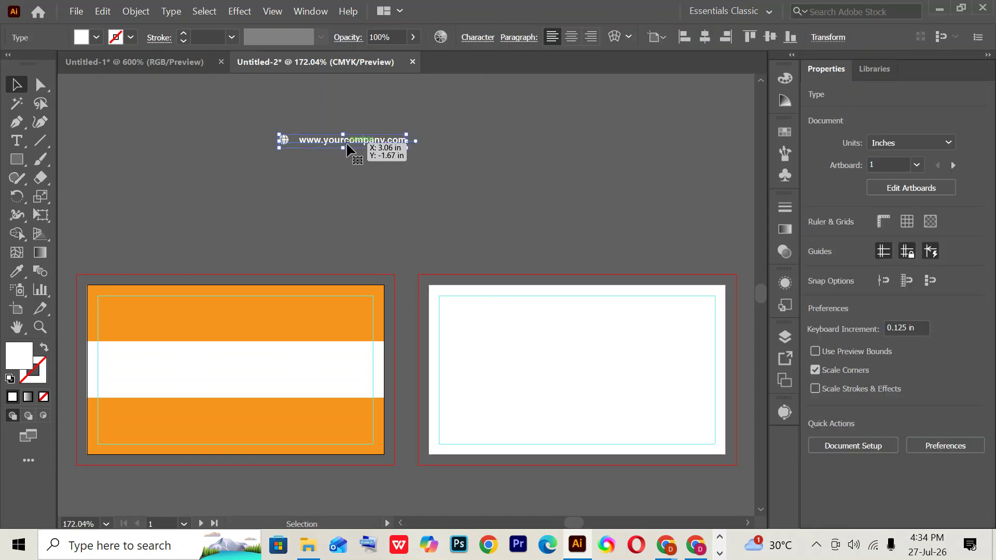
left_click(710, 41)
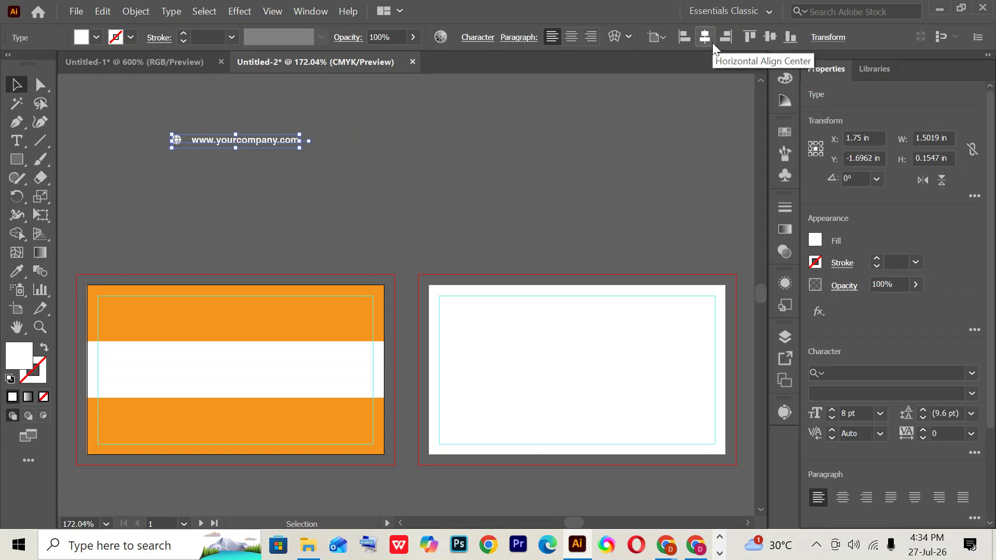
left_click(789, 36)
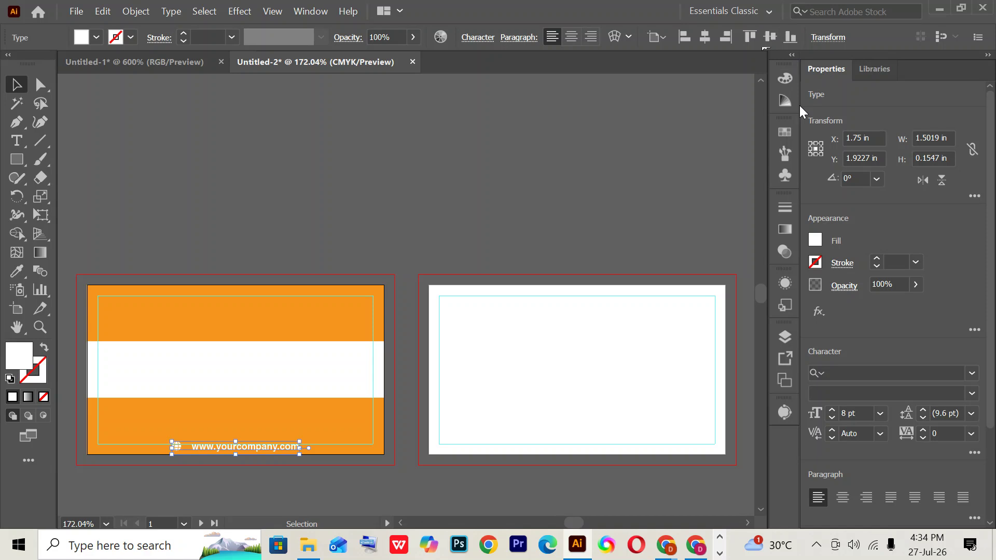
key("ctrl+z")
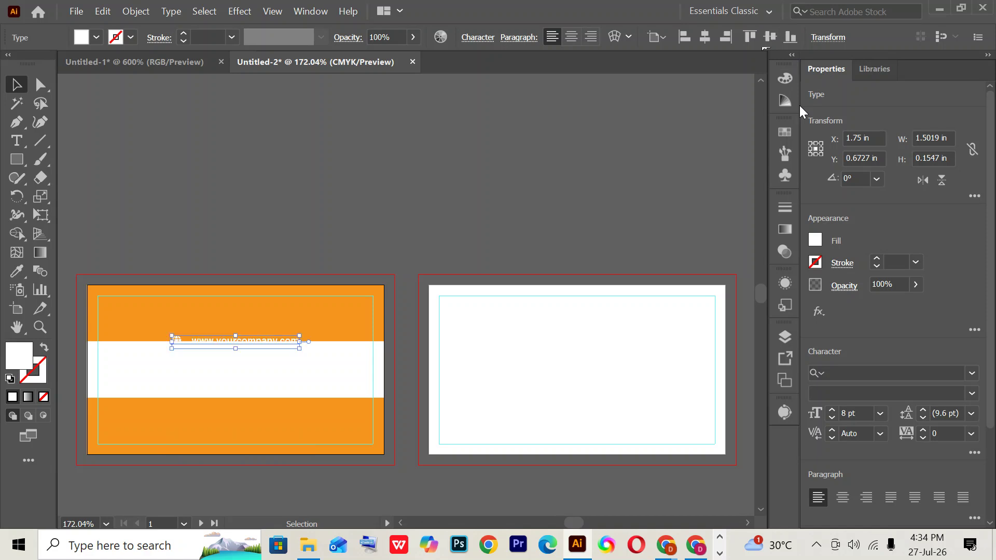
key("ctrl+shift+z")
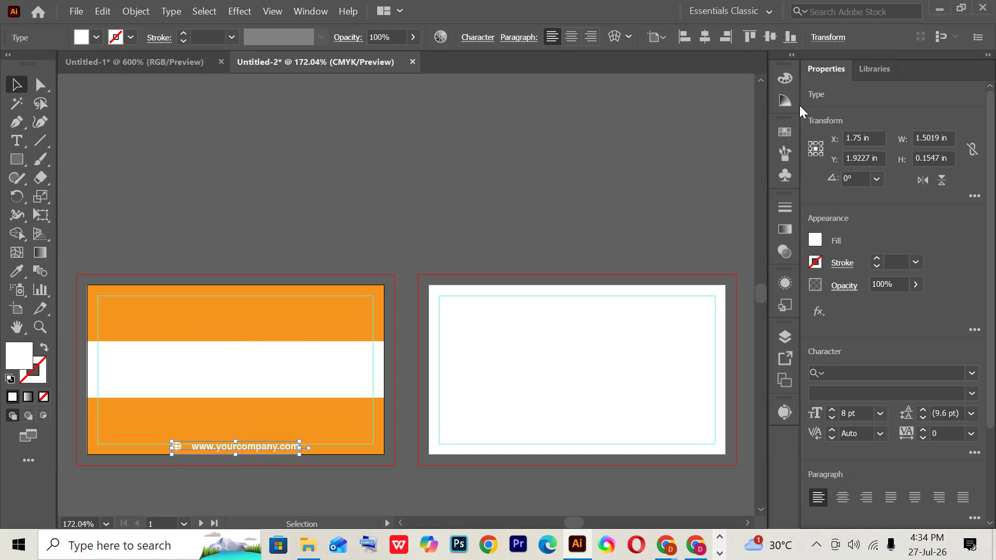
key("ctrl+d")
key("Up")
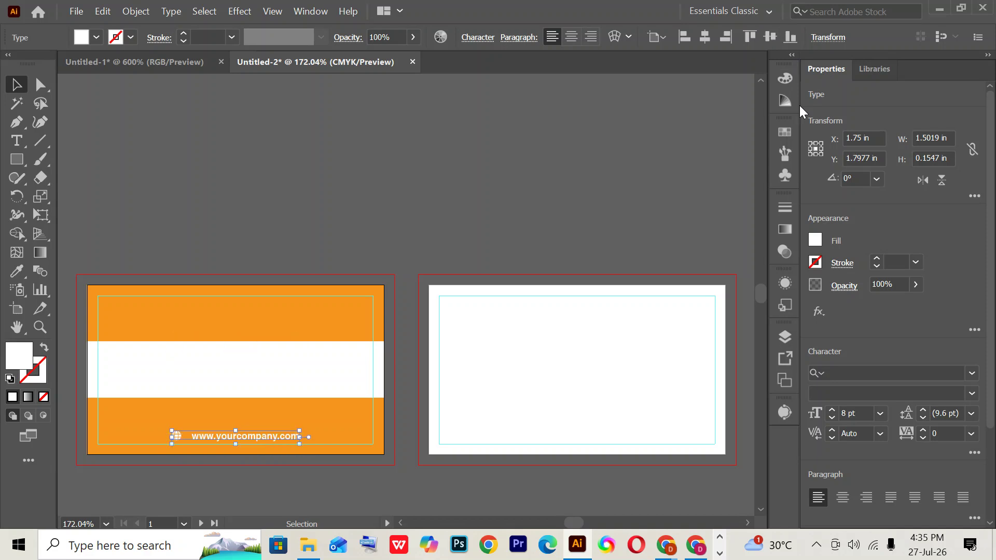
key("ctrl+equal")
key("ctrl+equal")
key("ctrl+equal")
key("ctrl+equal")
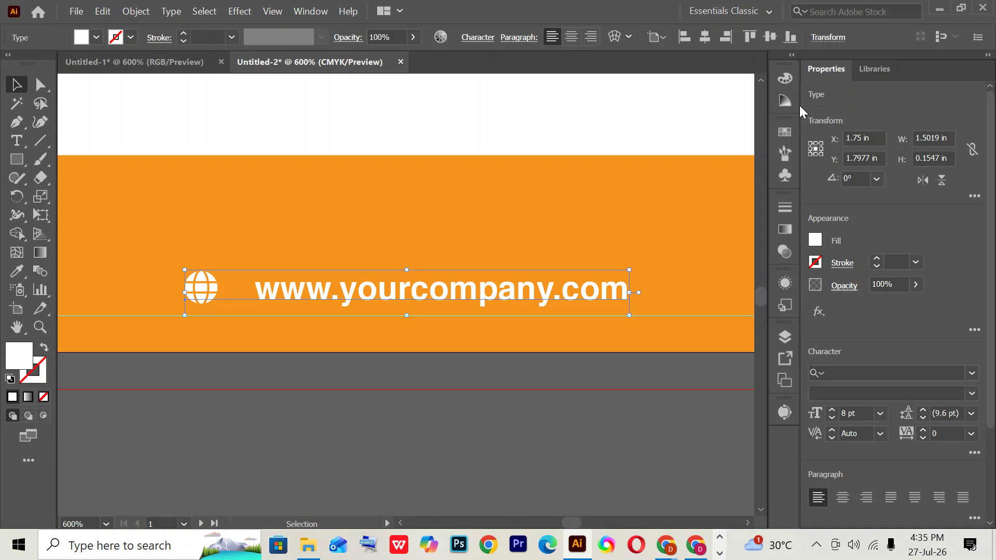
key("ctrl+minus")
- Re-align the URL line to the bottom and settle it just above the edge at Y 1.7977 in
left_click(596, 405)
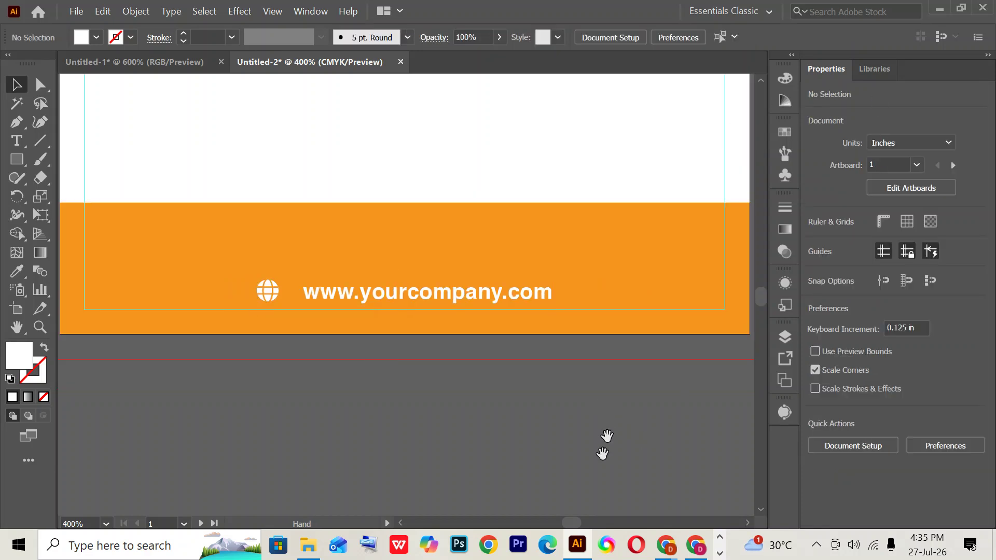
scroll(596, 466, "up", 3)
left_click(452, 351)
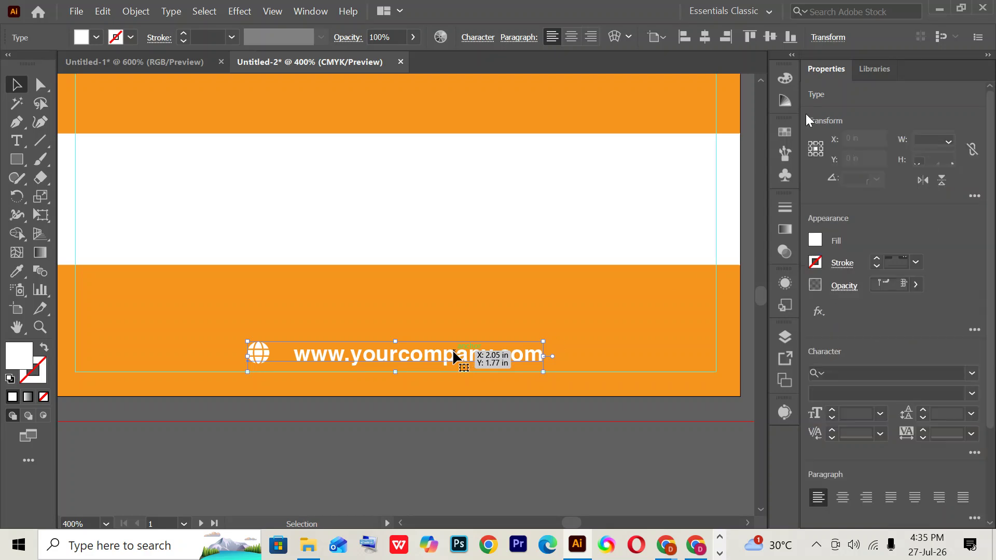
left_click(789, 38)
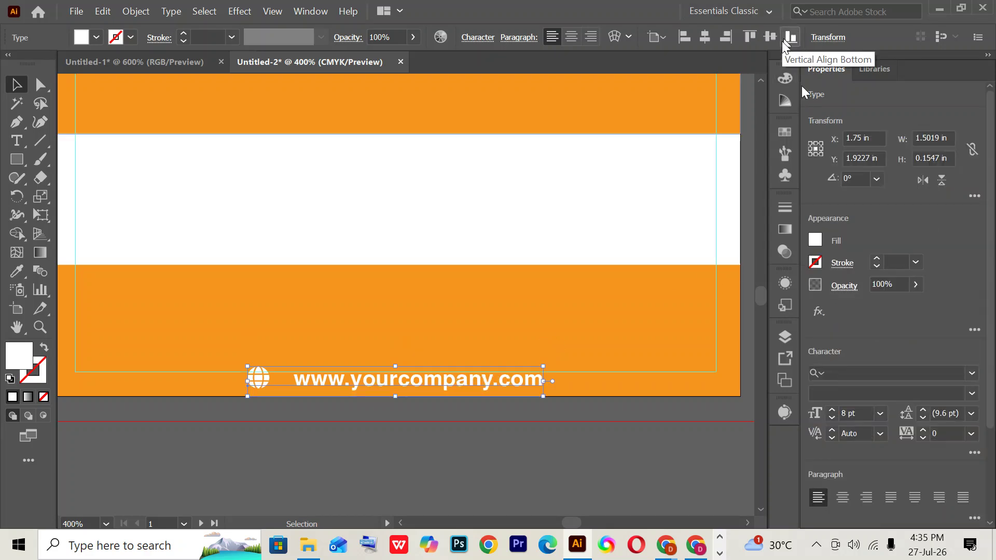
key("ctrl+z")
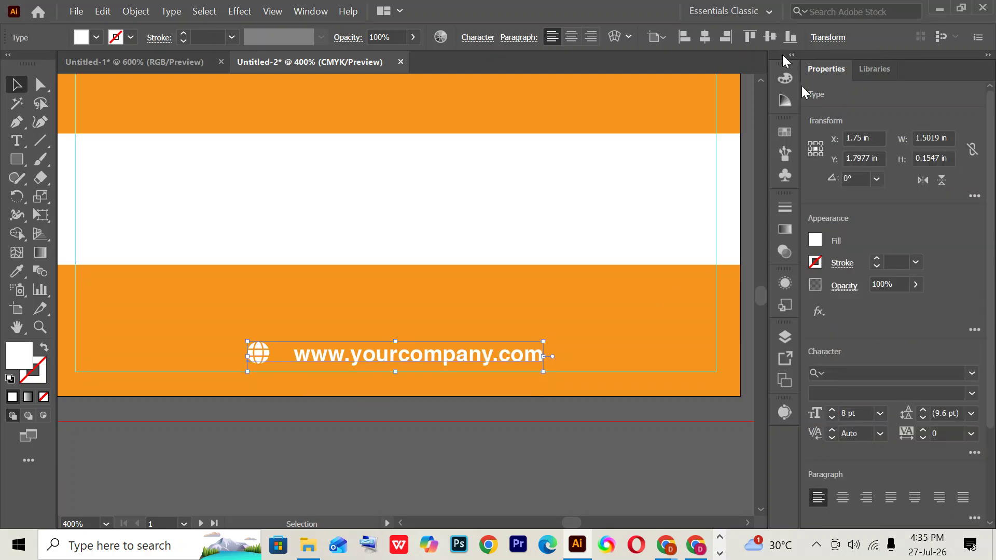
key("ctrl+shift+z")
key("ctrl+shift+z")
key("ctrl+z")
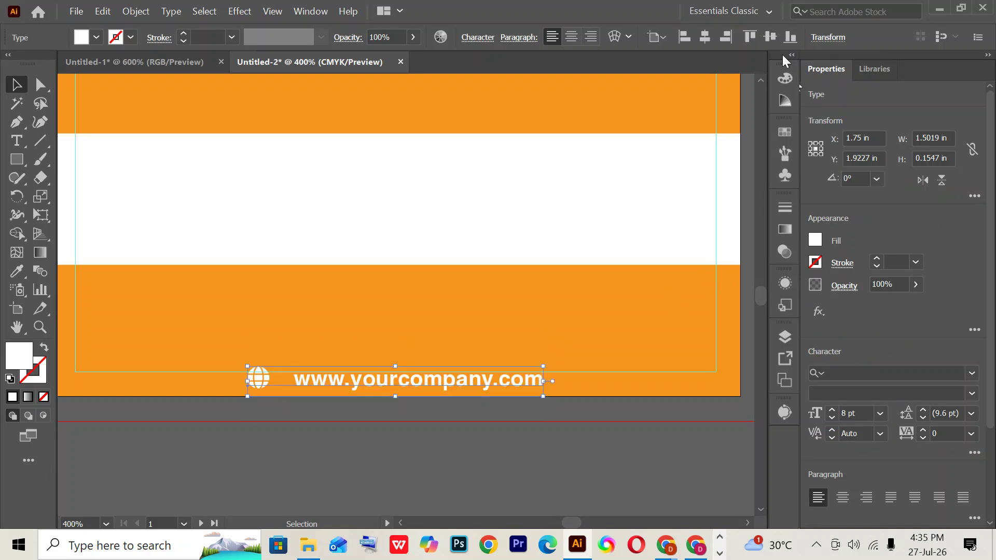
key("ctrl+z")
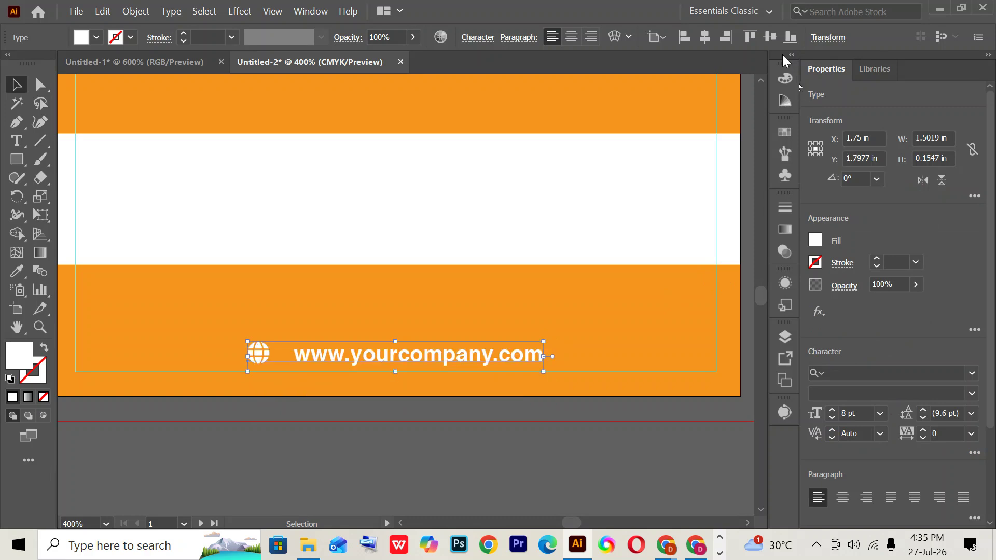
key("ctrl+shift+z")
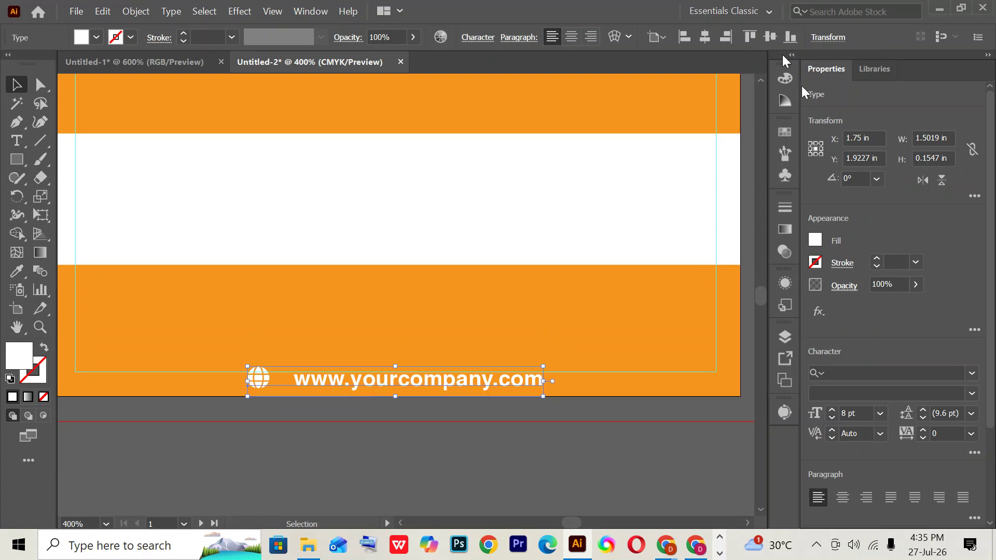
key("ctrl+z")
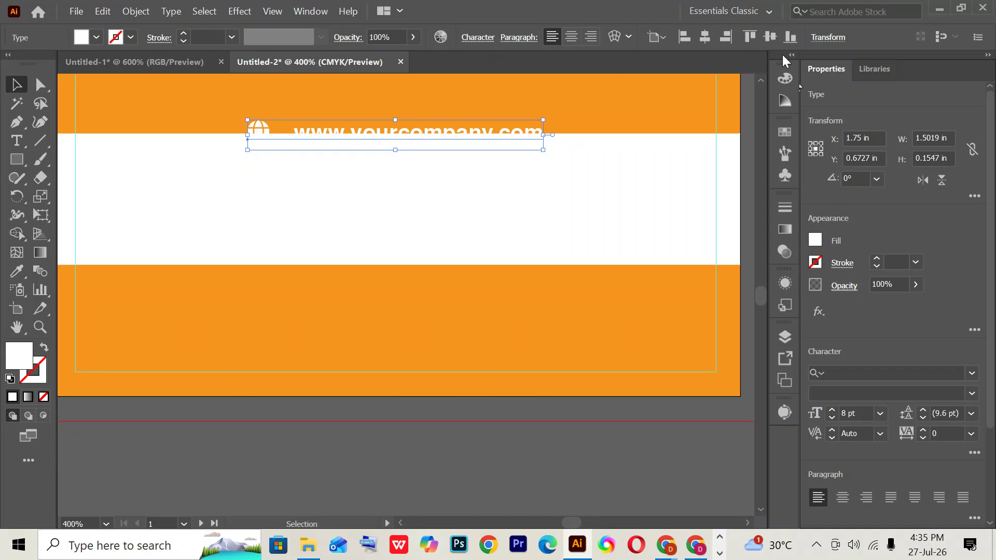
key("ctrl+shift+z")
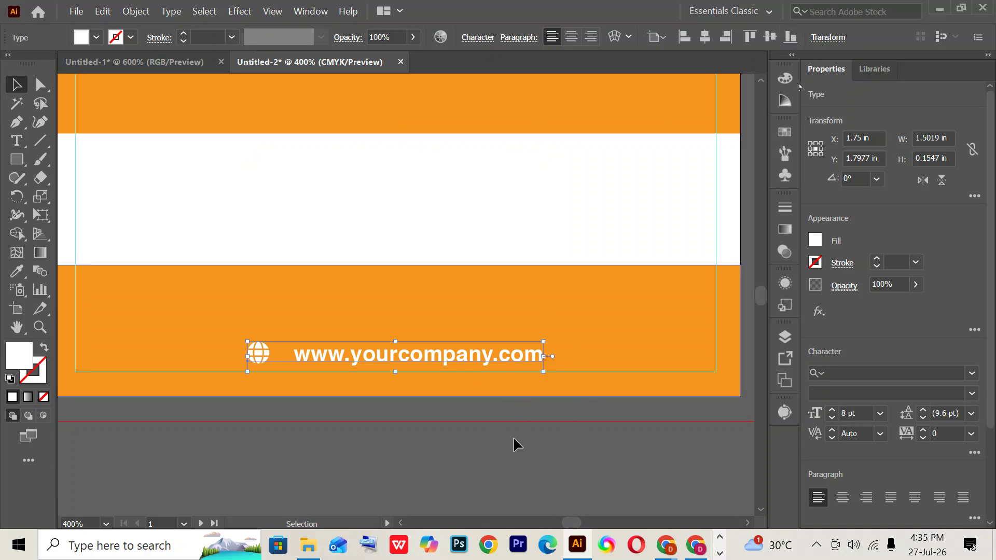
key("ctrl+minus")
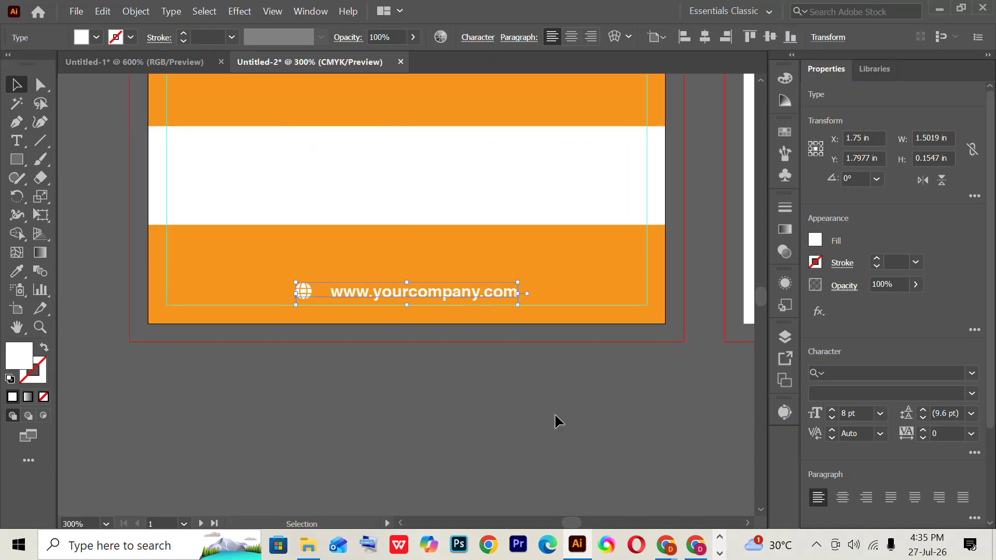
scroll(555, 416, "up", 3)
- Bring up the reference business card image in Drive and zoom in on it
left_click(548, 92)
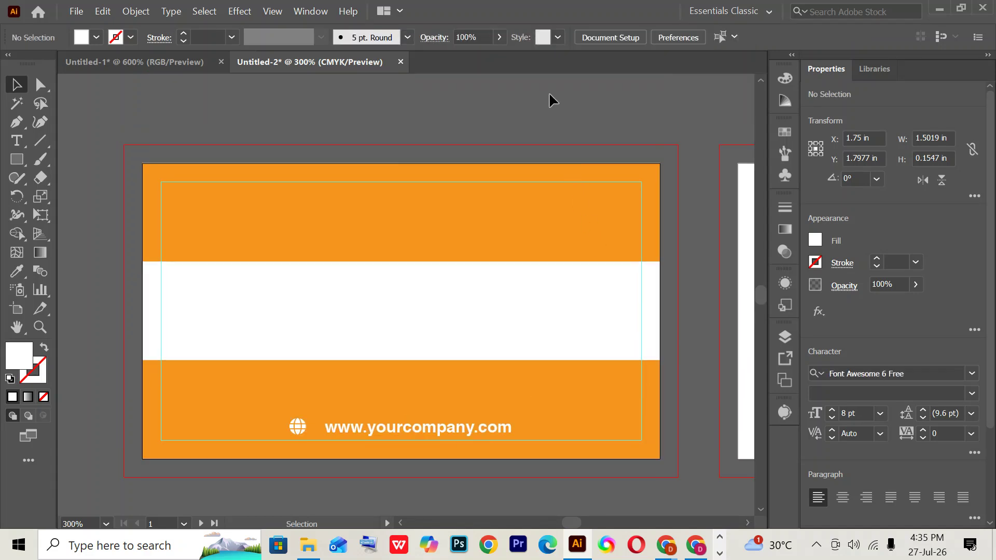
mouse_move(711, 543)
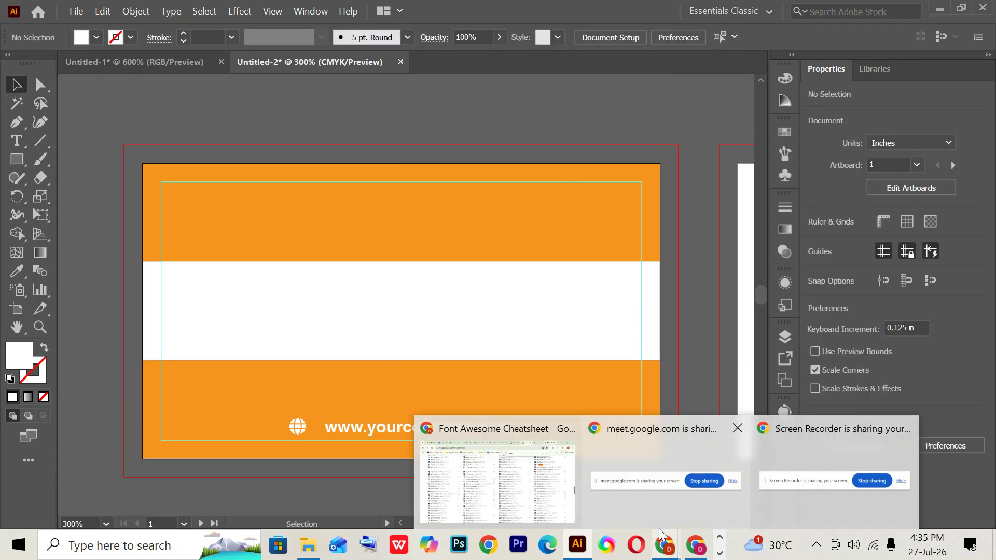
left_click(664, 545)
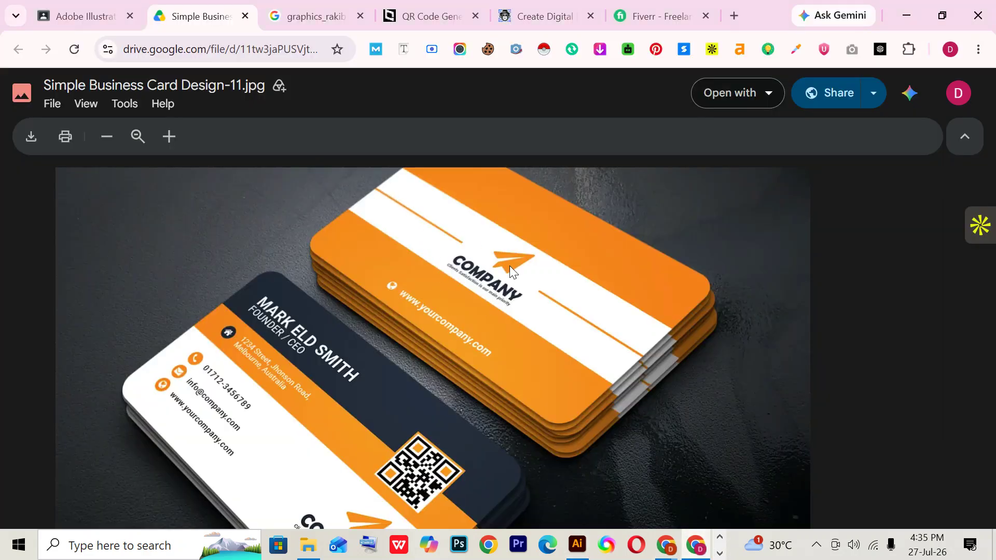
key("ctrl+plus")
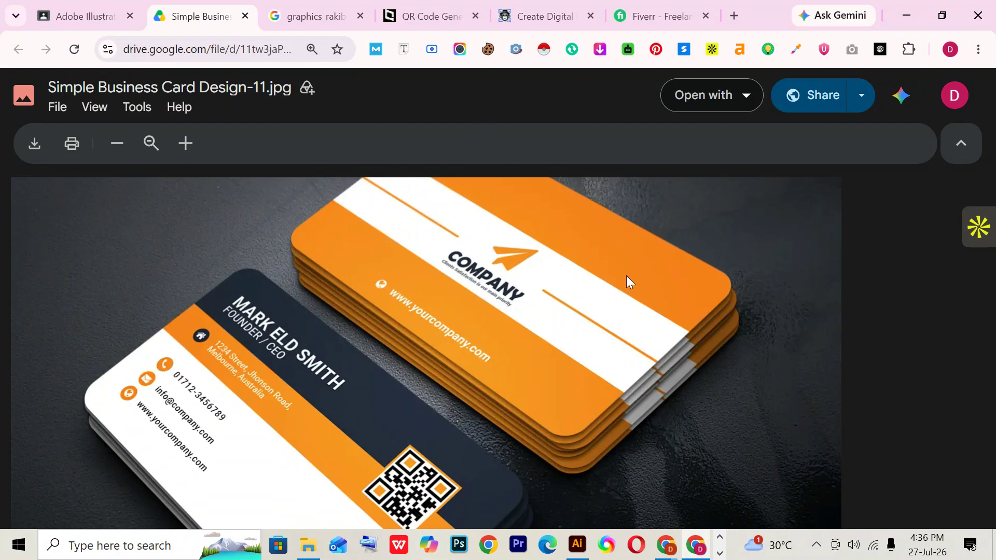
- Bring the Font Awesome cheatsheet window to the front in Chrome
key("alt+Tab")
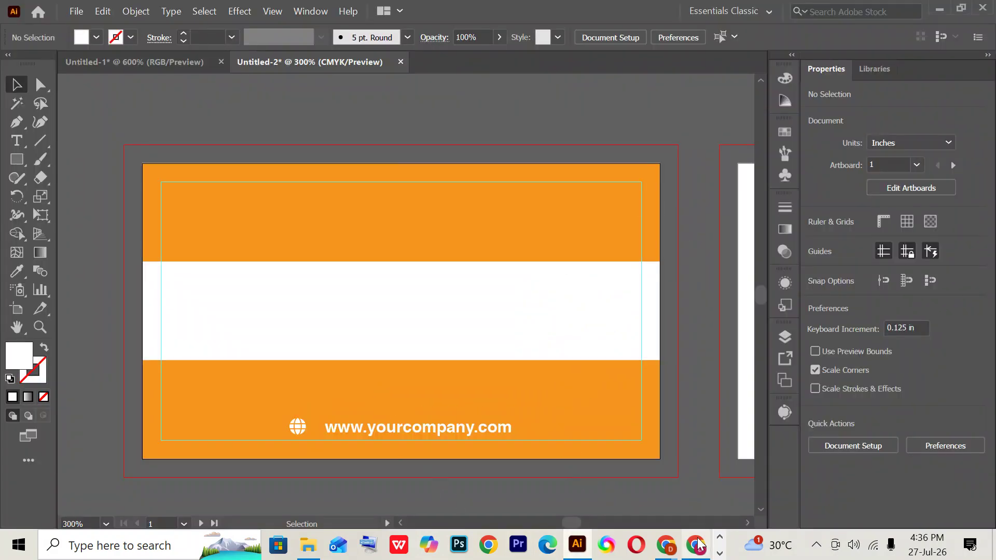
mouse_move(696, 545)
left_click(694, 475)
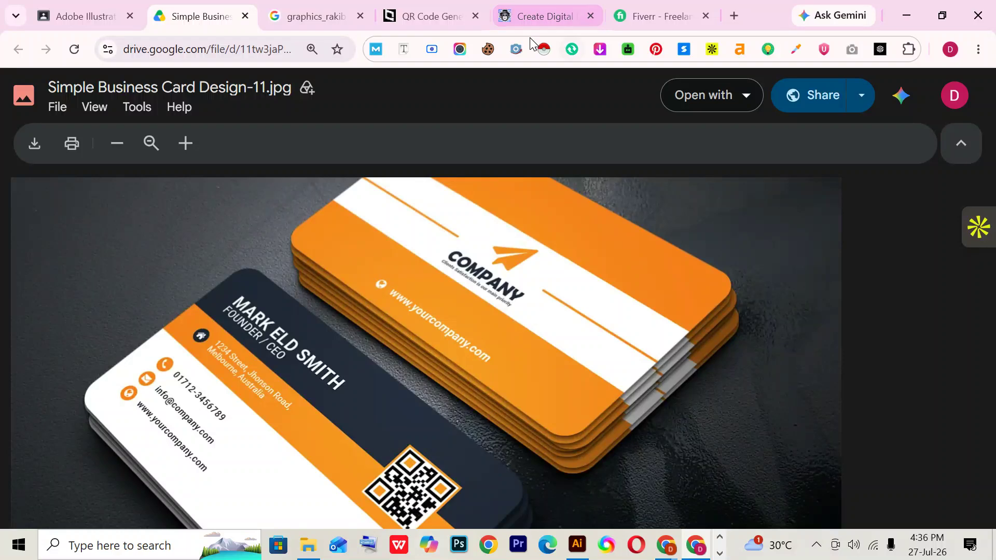
mouse_move(669, 549)
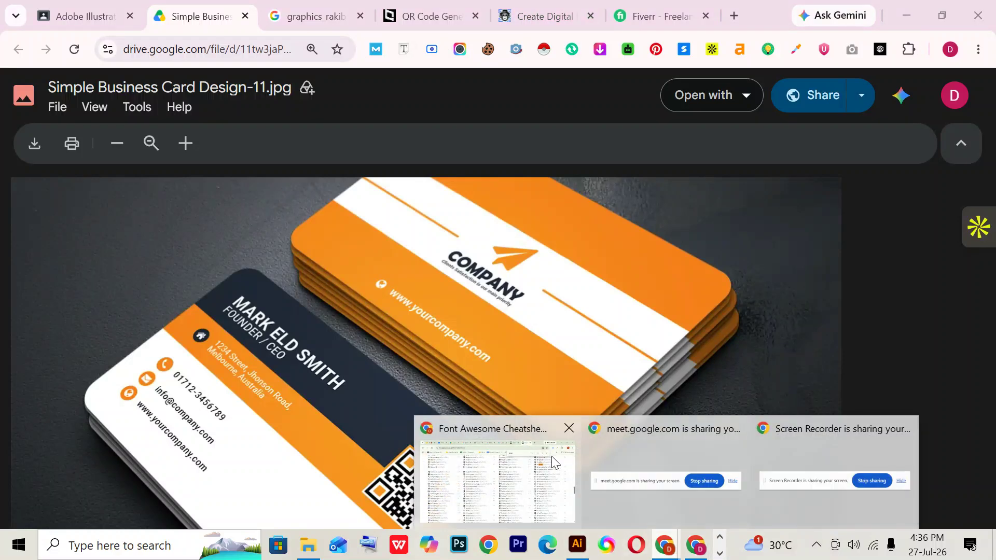
left_click(488, 471)
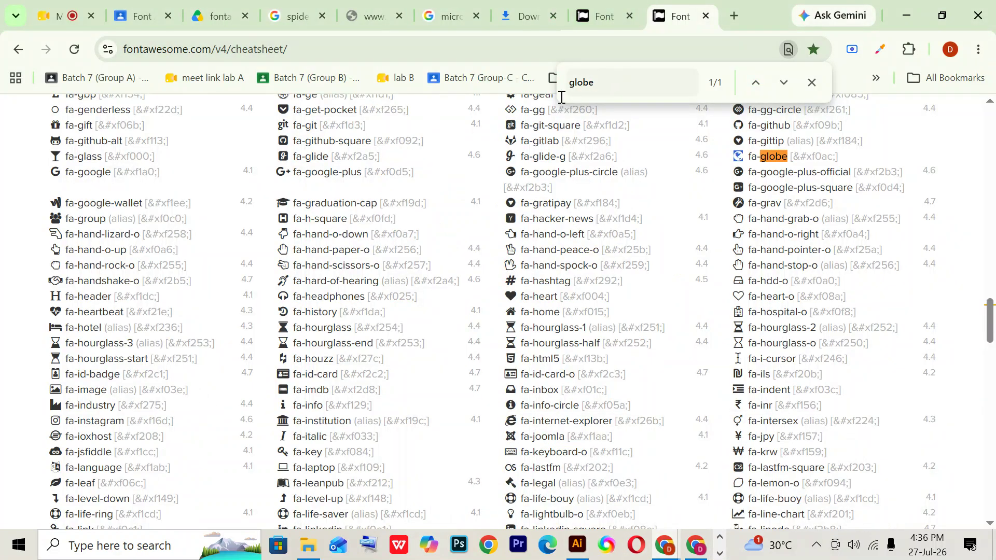
- Search the cheatsheet for 'plan', select and copy the fa-paper-plane glyph, and return to Illustrator
double_click(596, 86)
type("paper")
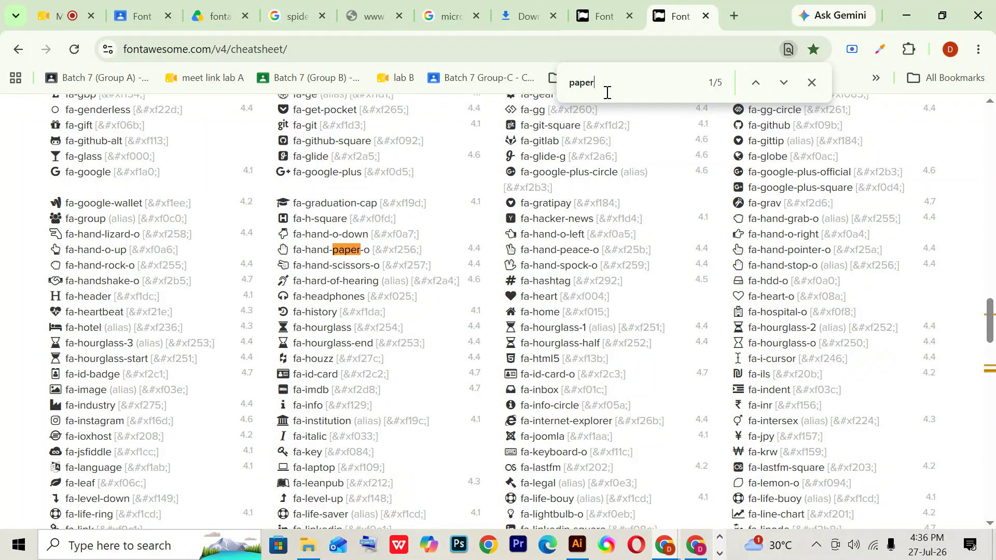
type("pl")
key("BackSpace")
key("BackSpace")
type("p")
key("BackSpace")
key("BackSpace")
key("BackSpace")
key("BackSpace")
key("BackSpace")
type("l")
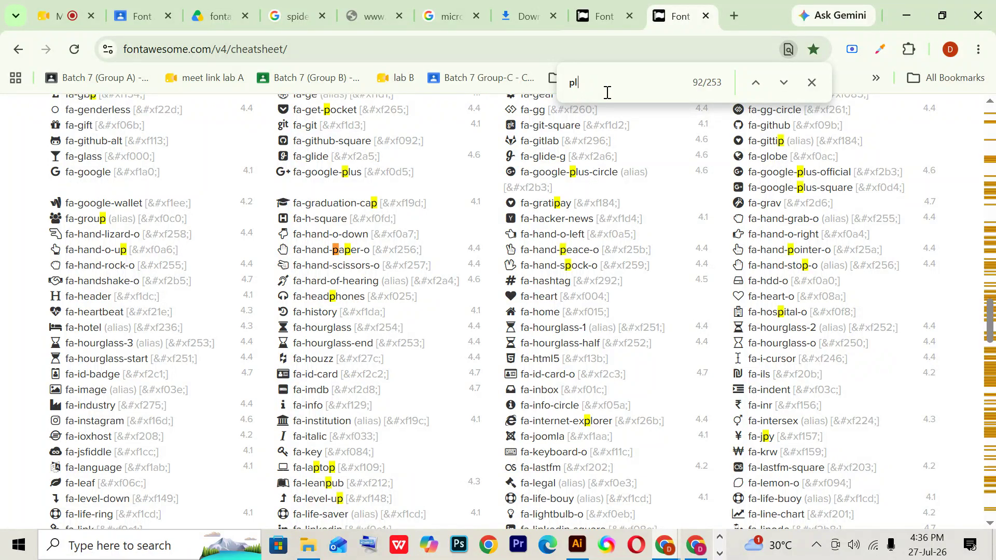
type("ane")
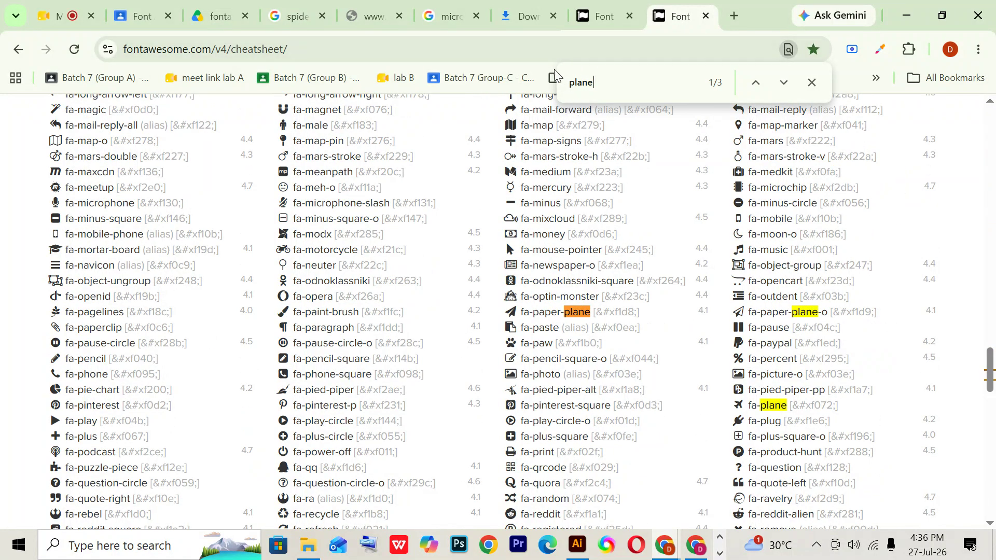
key("BackSpace")
double_click(512, 312)
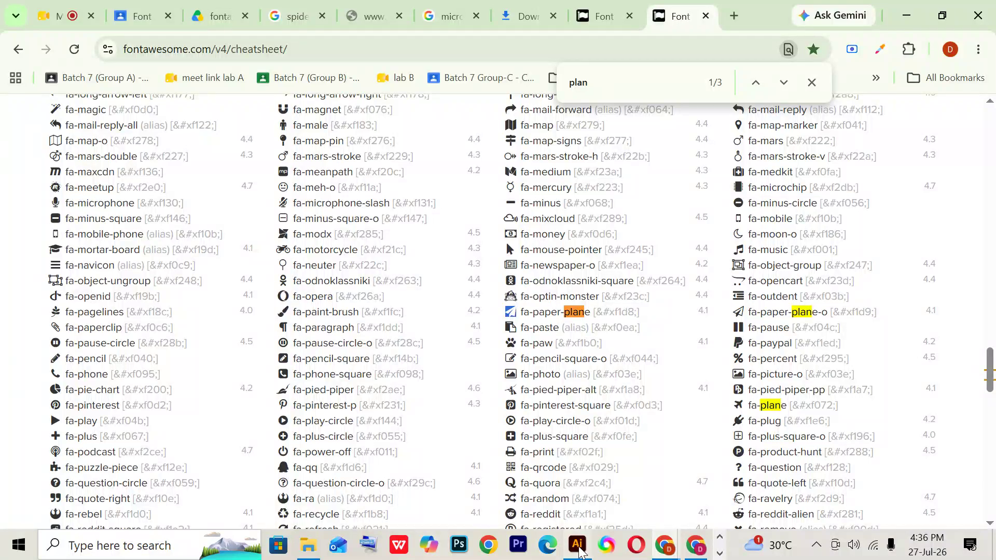
left_click(577, 544)
- Paste the paper-plane glyph and set it to Font Awesome 6 Free Solid
scroll(491, 239, "up", 5)
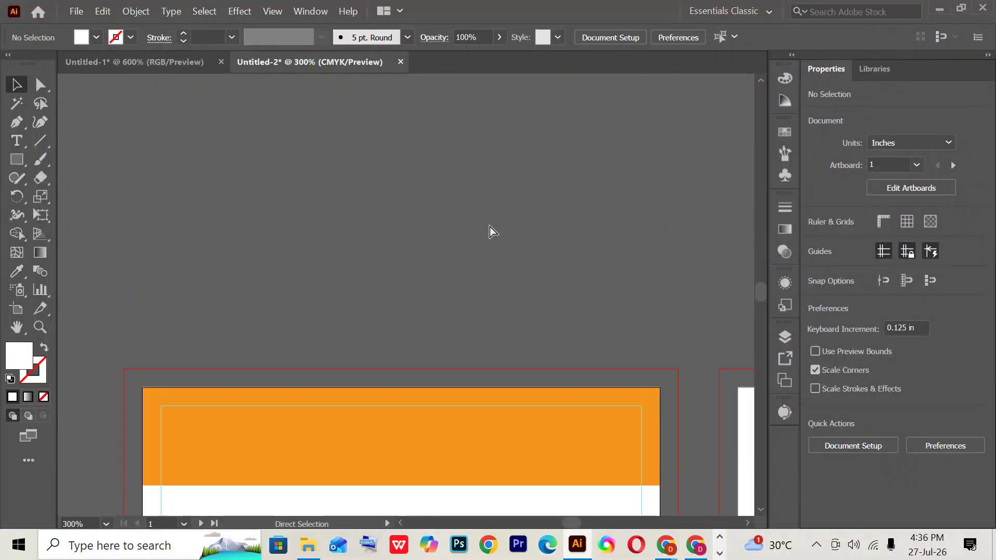
key("ctrl+v")
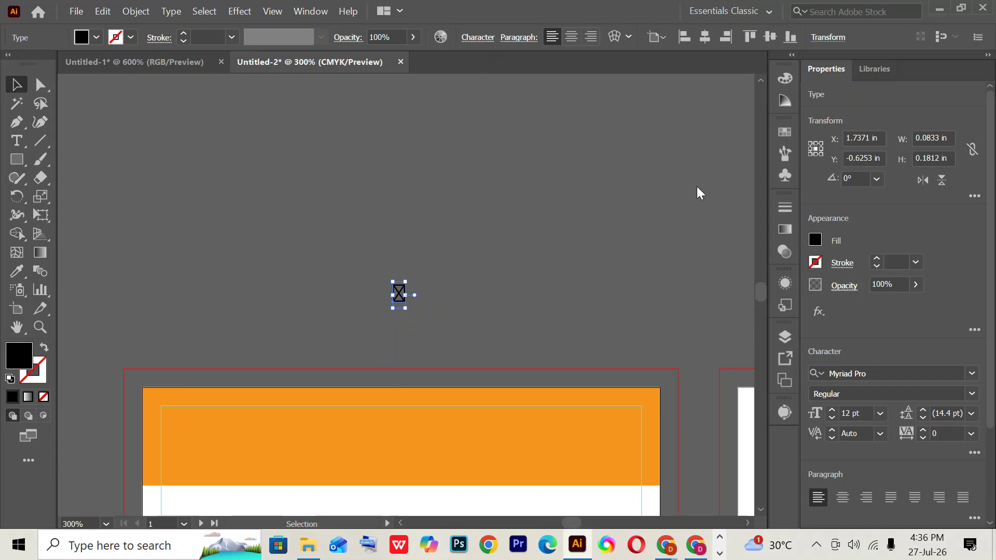
left_click(888, 373)
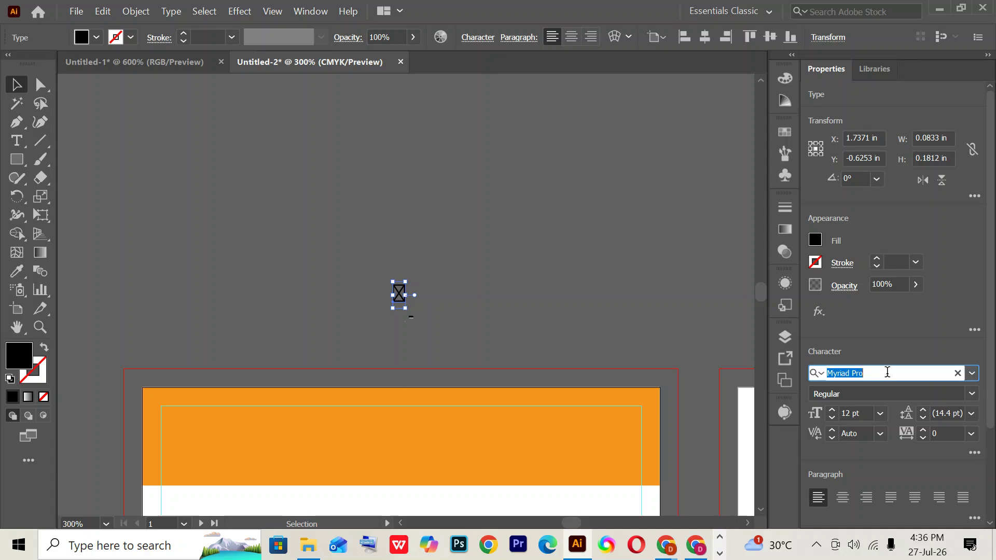
type("fon")
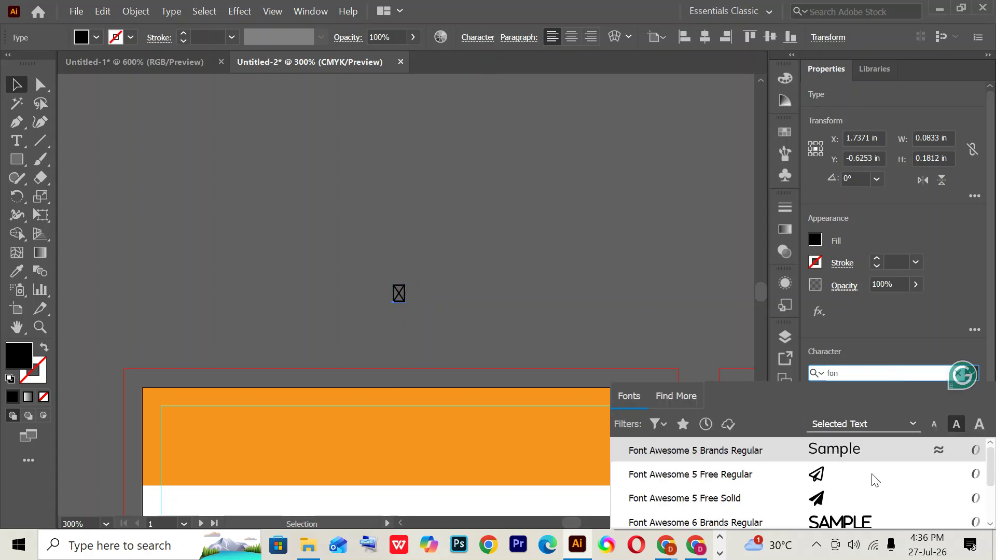
scroll(857, 515, "down", 1)
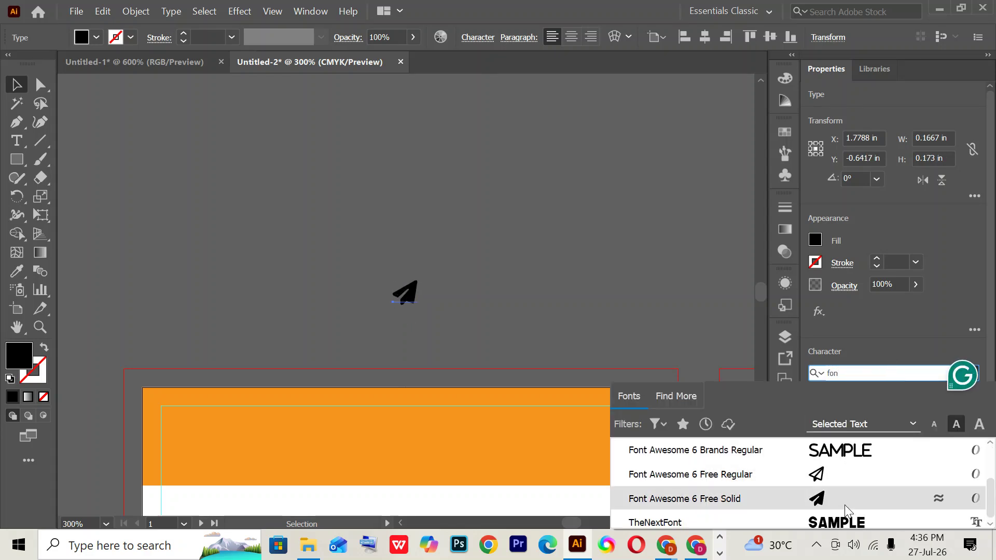
left_click(844, 505)
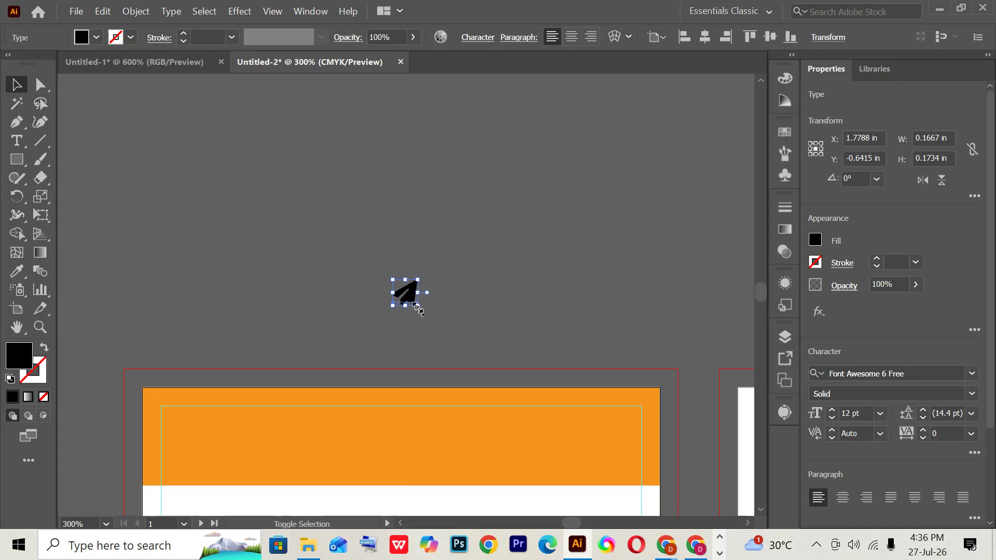
- Scale the paper plane to about 39.52 pt, fill it orange, and move it above the artboard
left_click_drag(418, 306, 453, 374)
left_click_drag(415, 285, 409, 197)
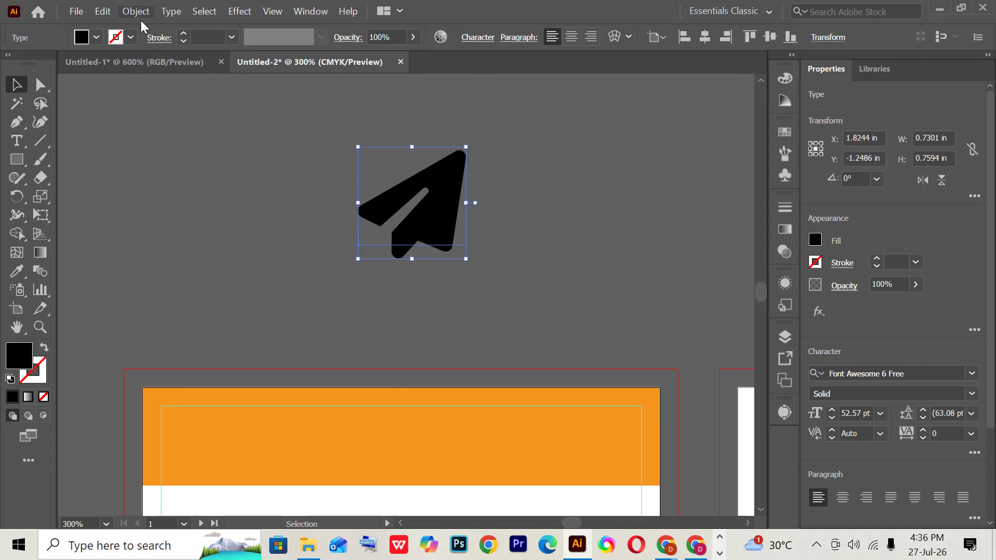
left_click(98, 36)
left_click(152, 63)
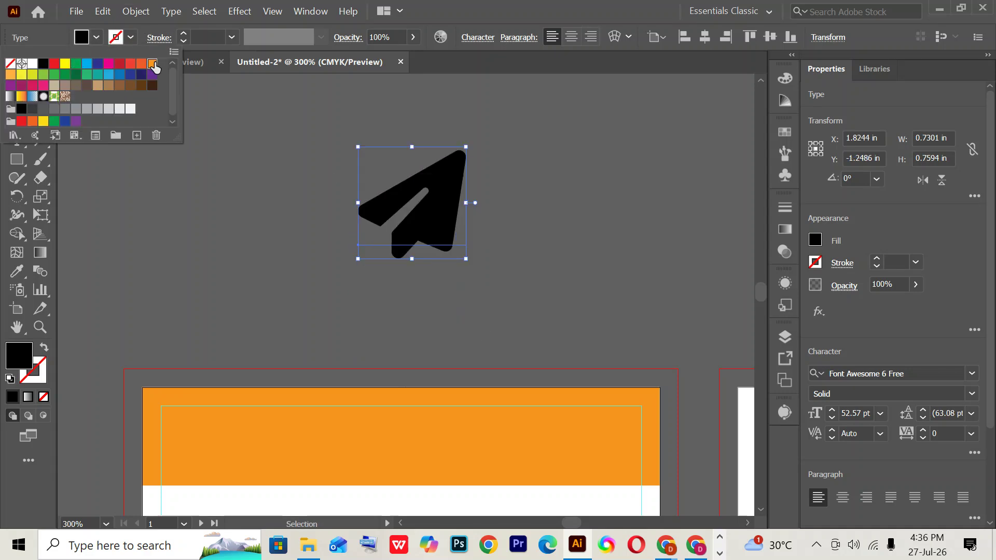
left_click(21, 350)
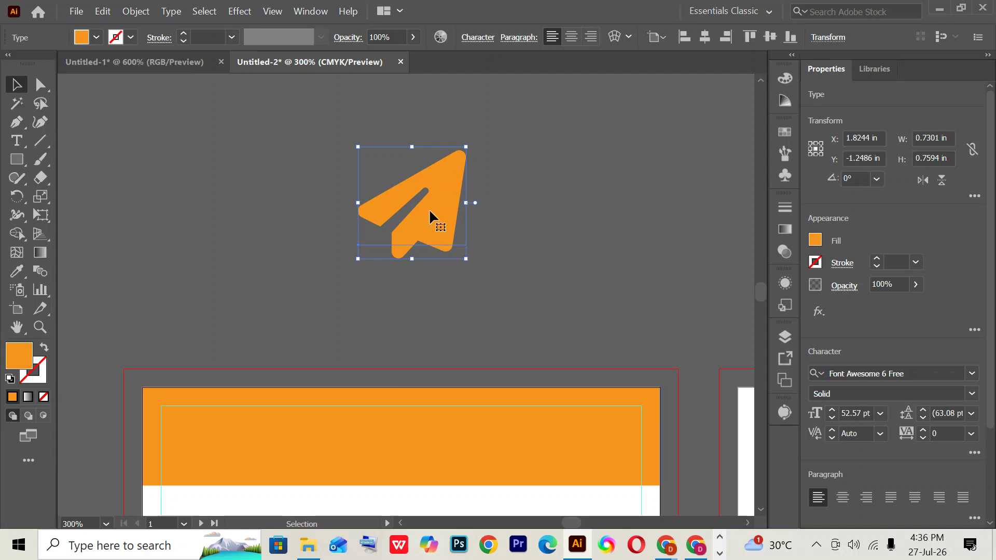
mouse_move(466, 257)
left_mouse_down()
mouse_move(444, 231)
mouse_move(456, 243)
left_mouse_up()
scroll(468, 232, "down", 3)
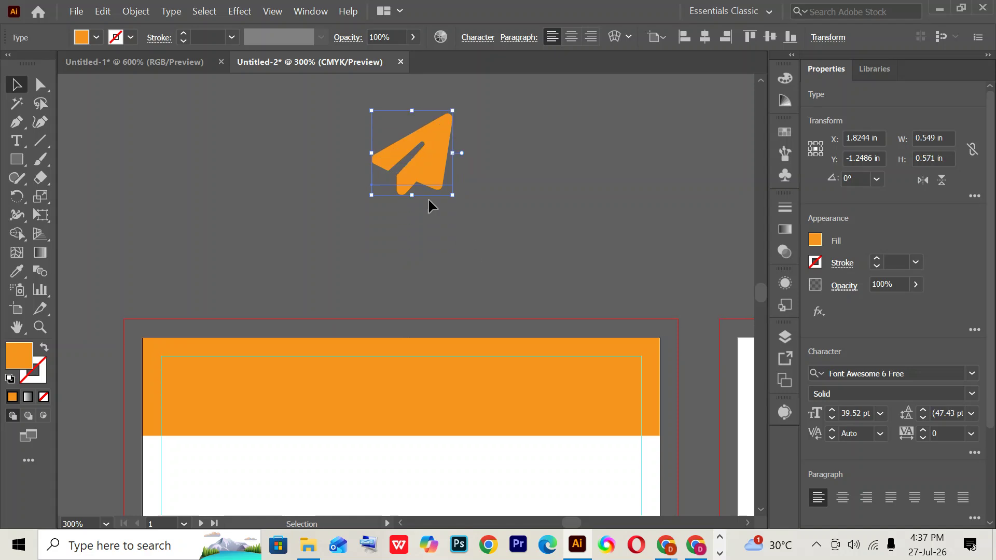
left_click_drag(418, 161, 419, 151)
scroll(429, 260, "up", 2)
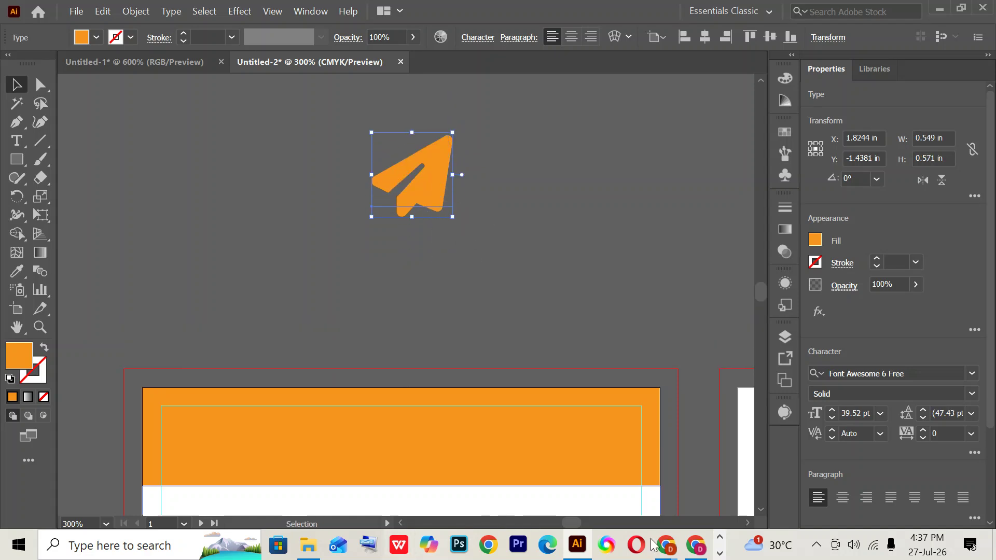
- Compare against the reference card image, then switch to the Type tool
left_click(693, 554)
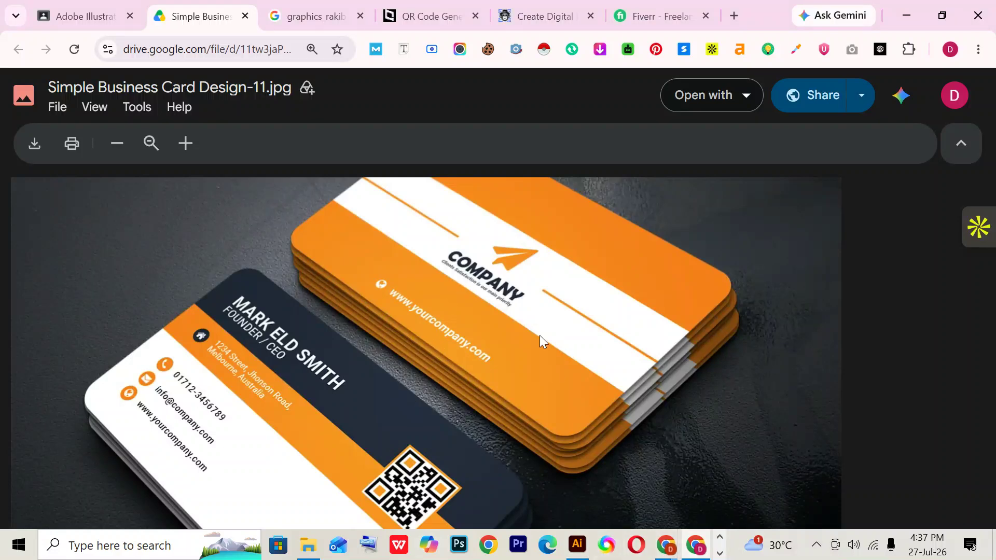
left_click(575, 549)
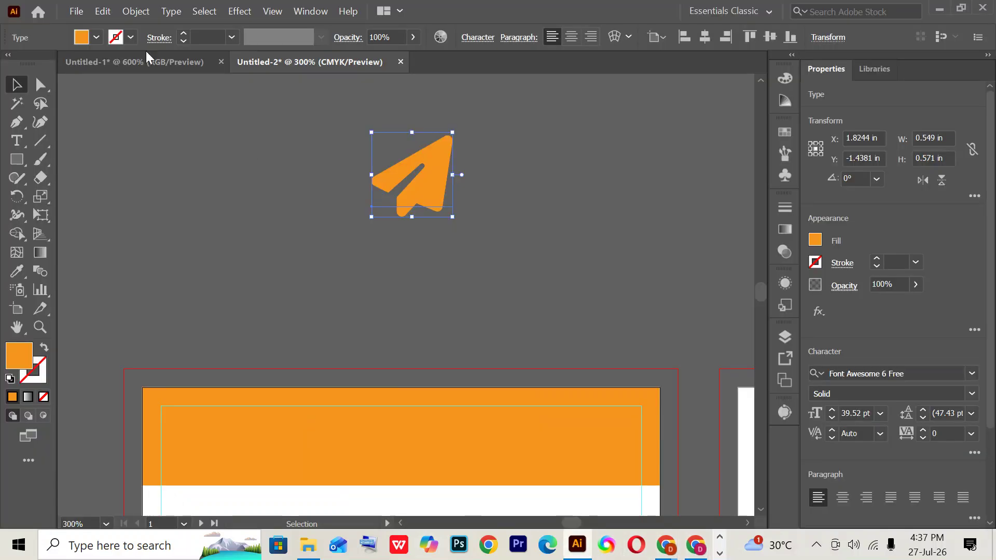
left_click(17, 141)
- Type COMPANY below the paper plane and set it in Helvetica Compressed
left_click(345, 262)
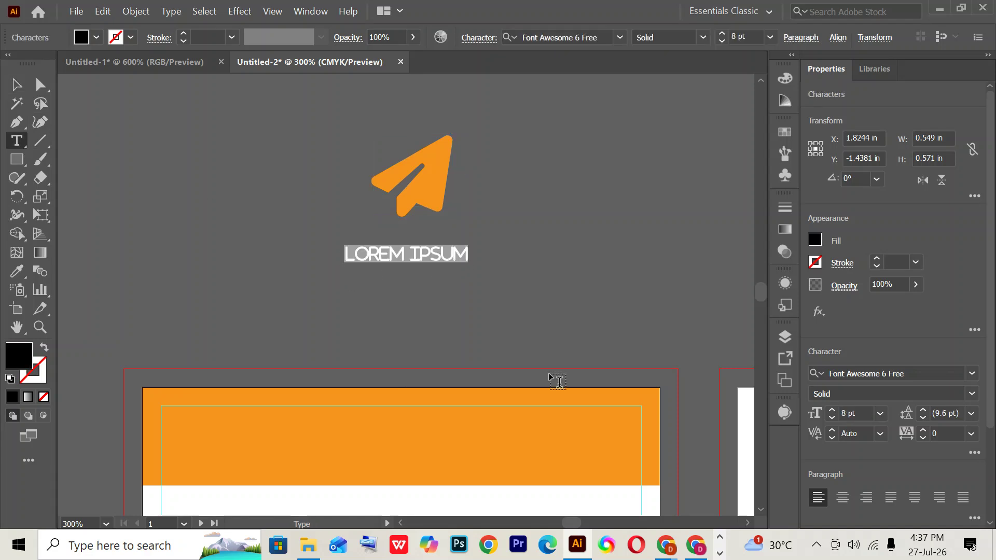
type("COMPANY")
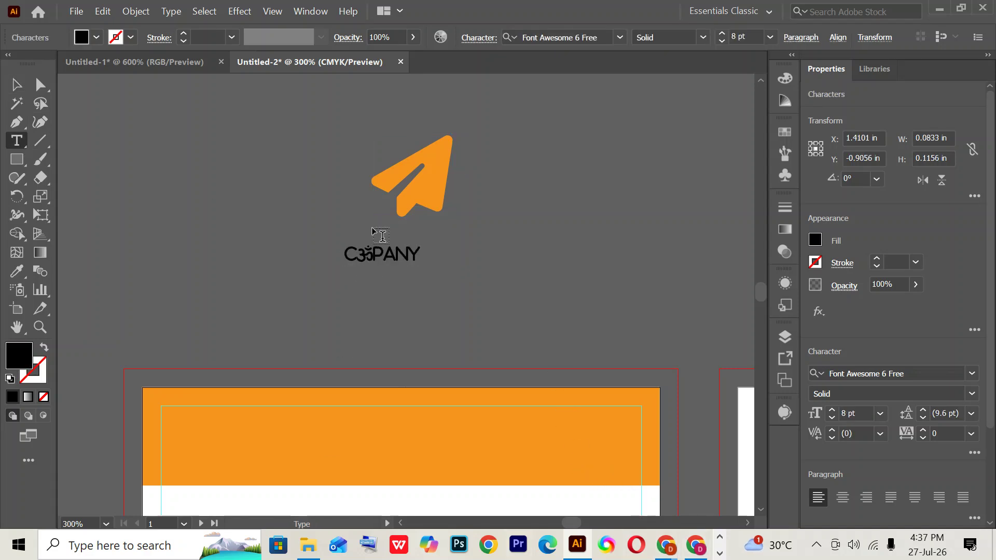
double_click(360, 254)
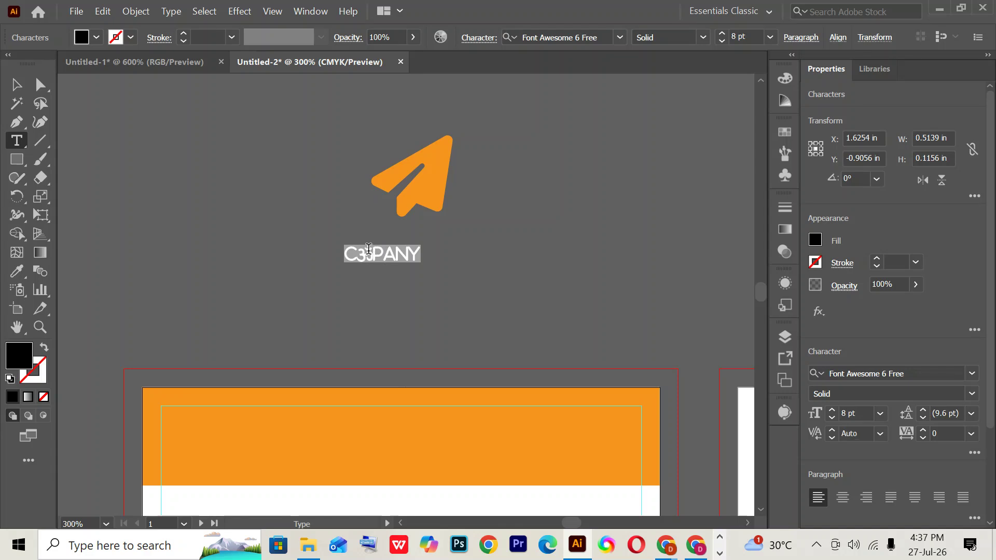
left_click(559, 33)
type("he")
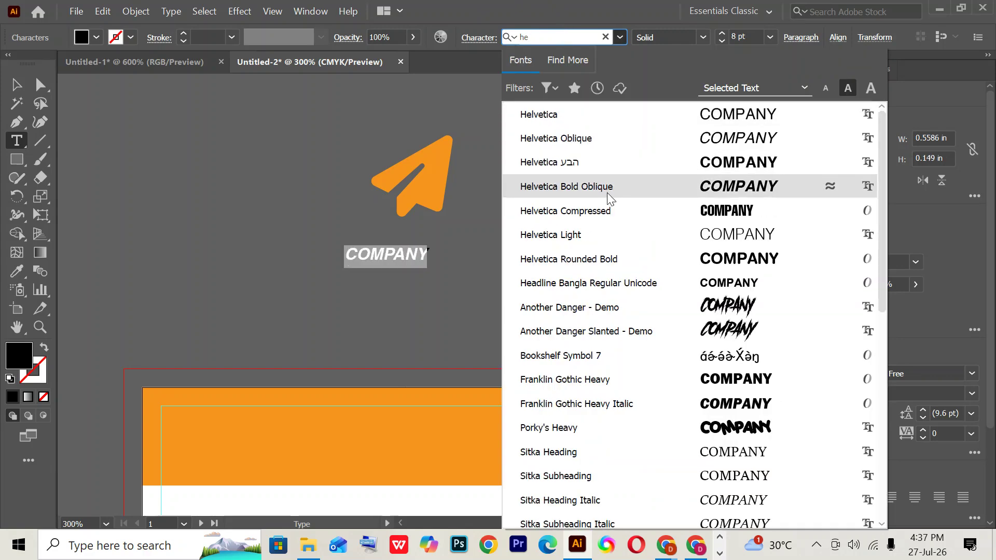
left_click(616, 211)
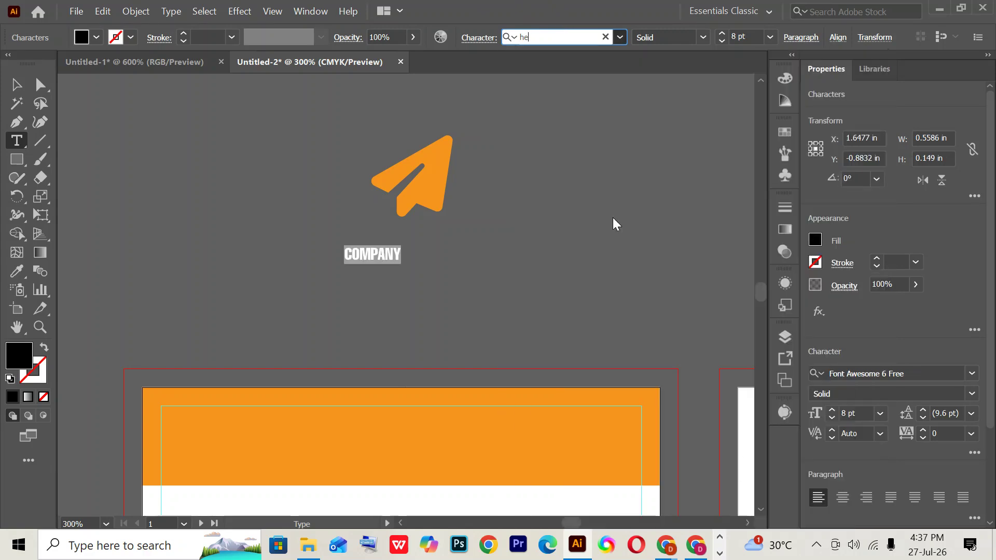
left_click(16, 85)
- Change COMPANY to Helvetica Rounded Bold and scale it to about 16.6 pt
left_click_drag(398, 276, 457, 321)
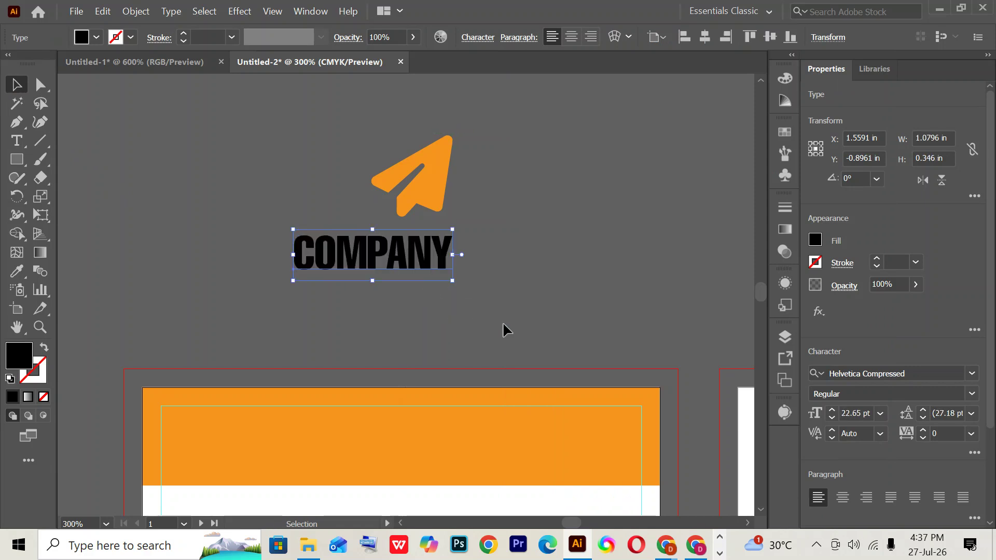
left_click(972, 373)
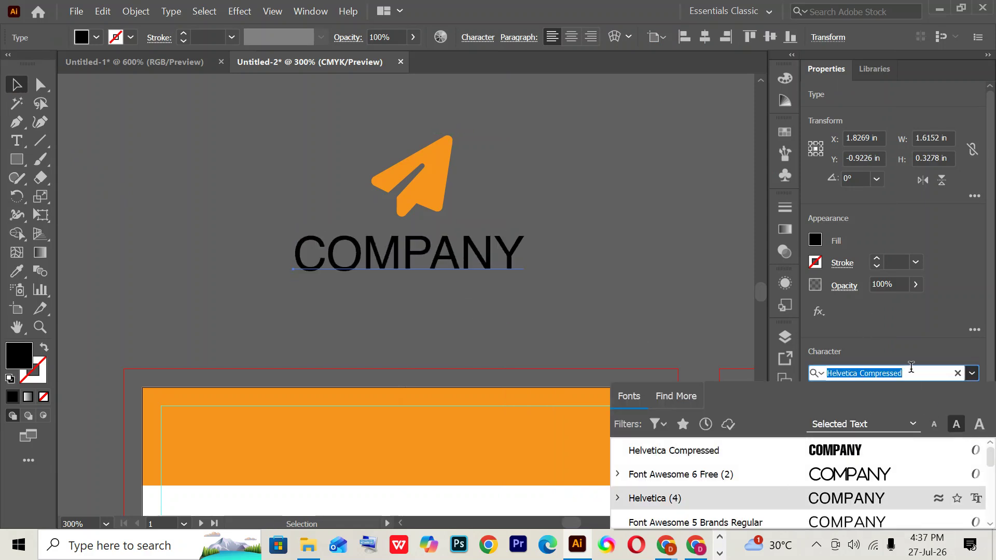
type("helv")
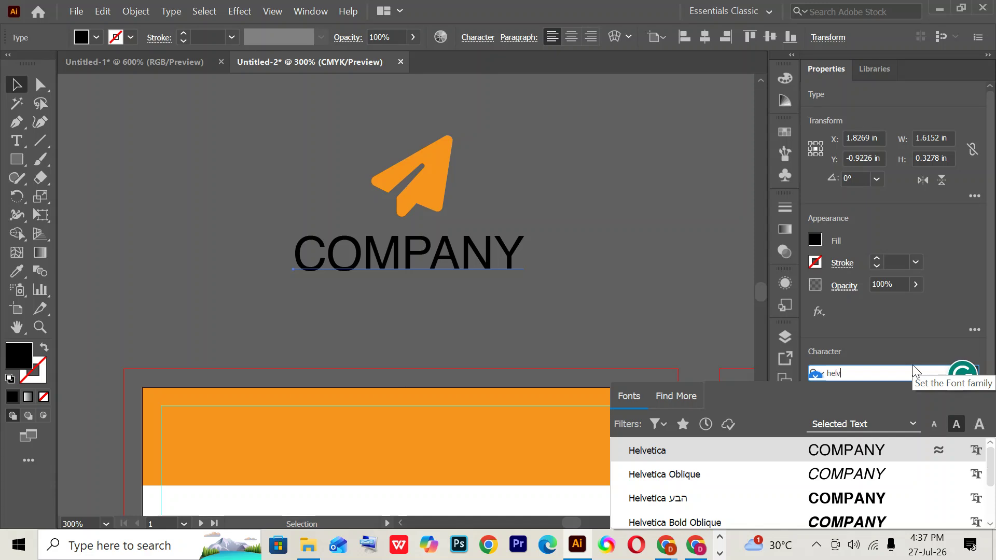
type("et")
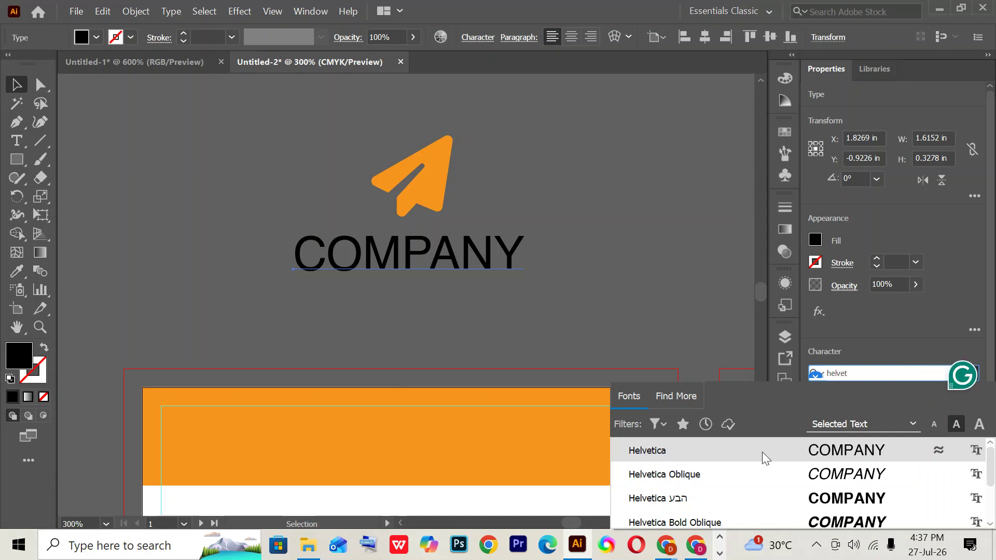
scroll(796, 515, "down", 3)
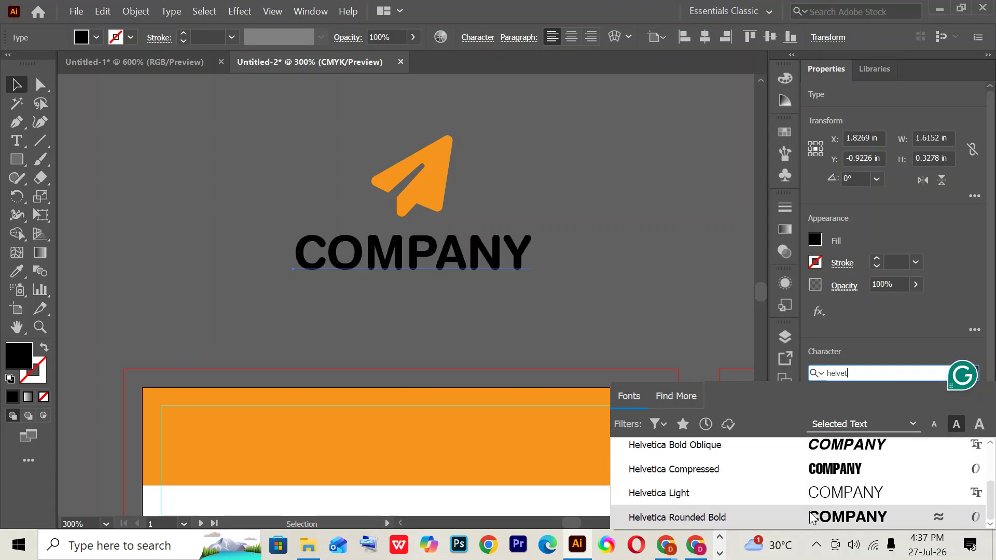
left_click(813, 517)
left_click(253, 239)
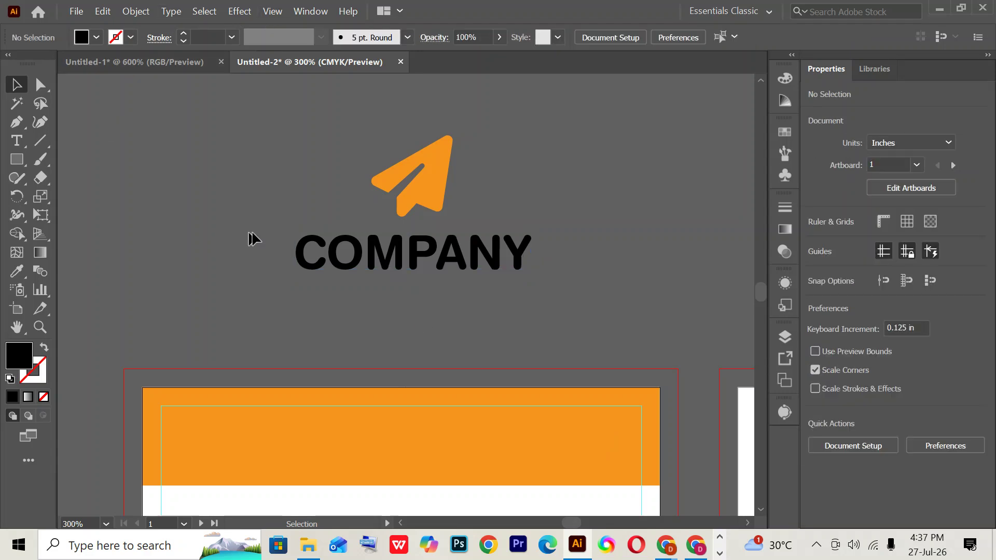
left_click(449, 249)
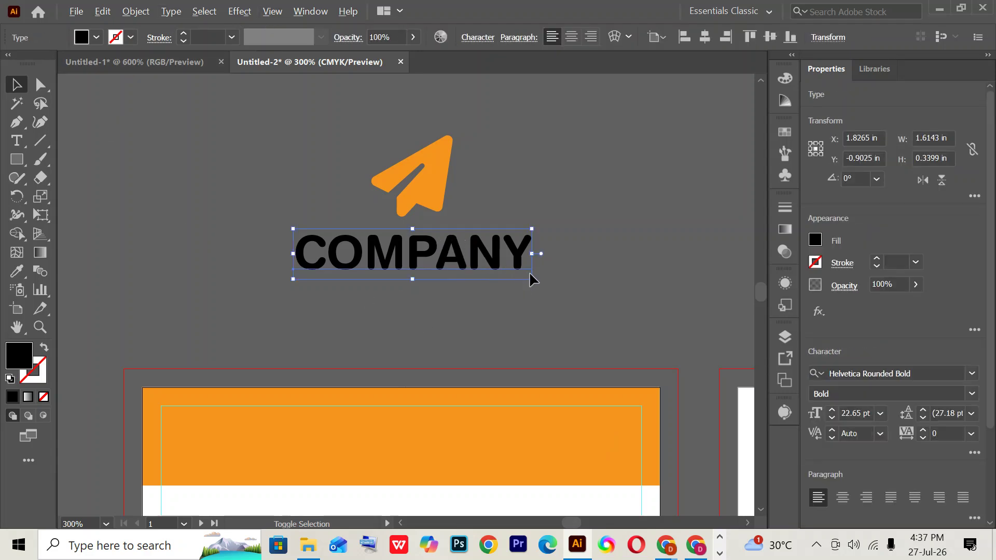
left_click_drag(529, 274, 498, 269)
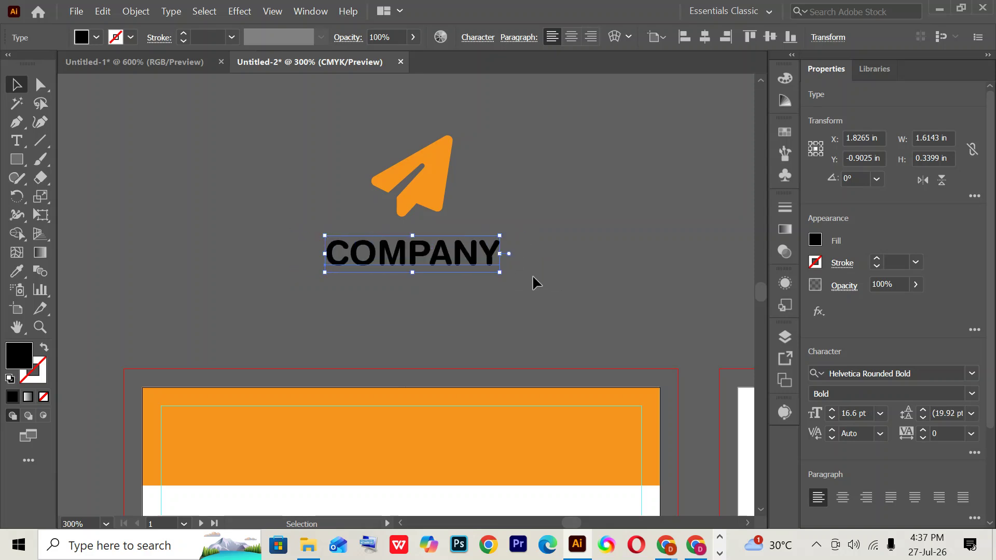
left_click(533, 278)
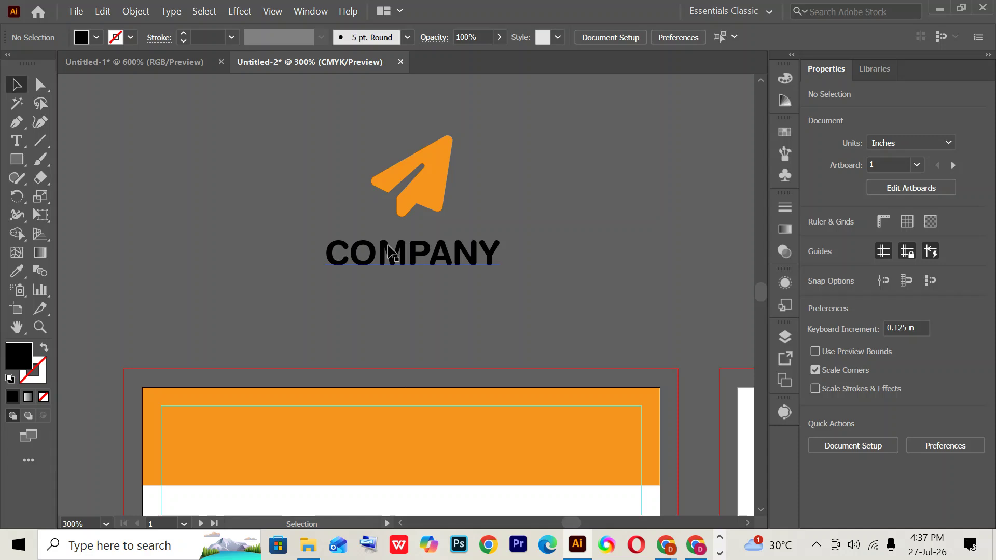
- Try placeholder text under COMPANY, discard it, and lower the font size to 5 pt
left_click(16, 139)
left_click(361, 288)
key("Escape")
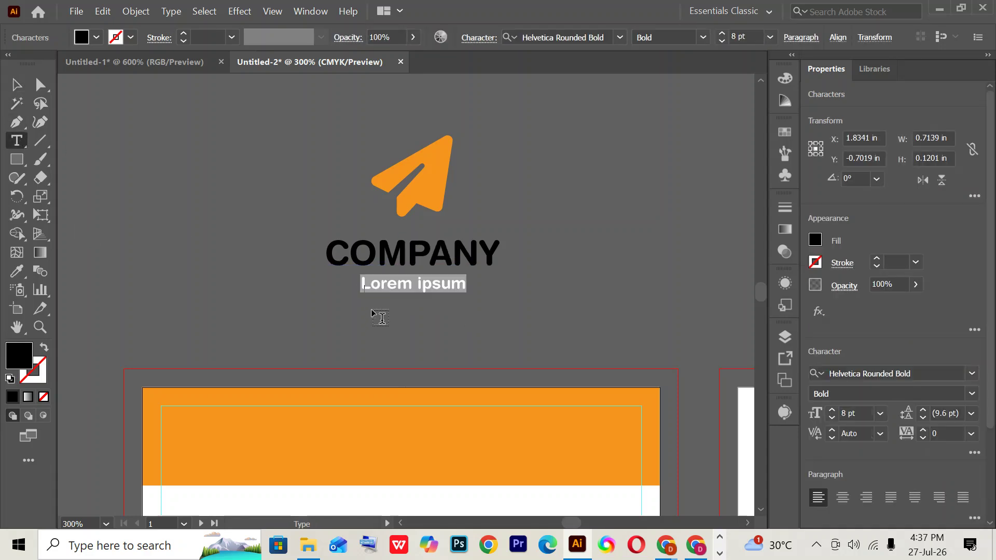
key("Delete")
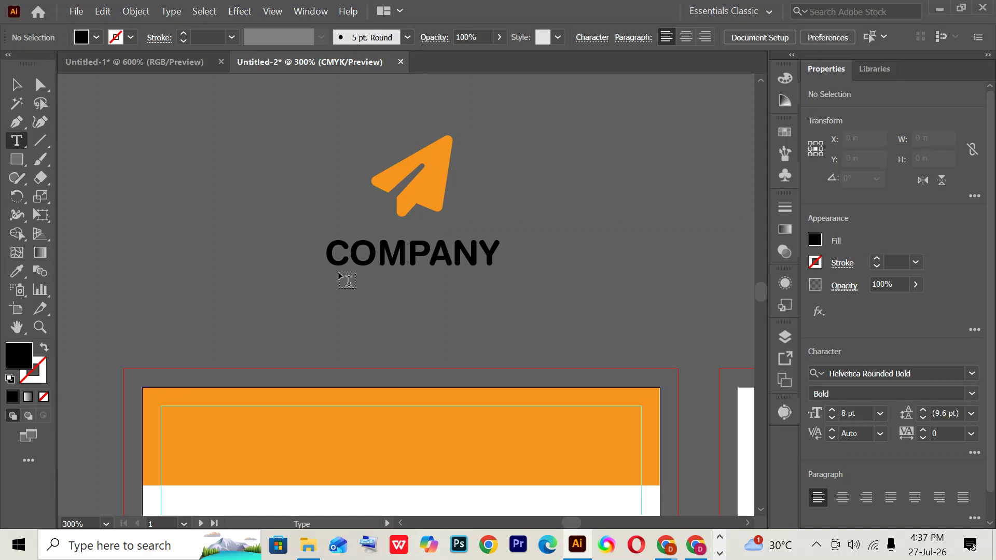
left_click_drag(323, 275, 495, 295)
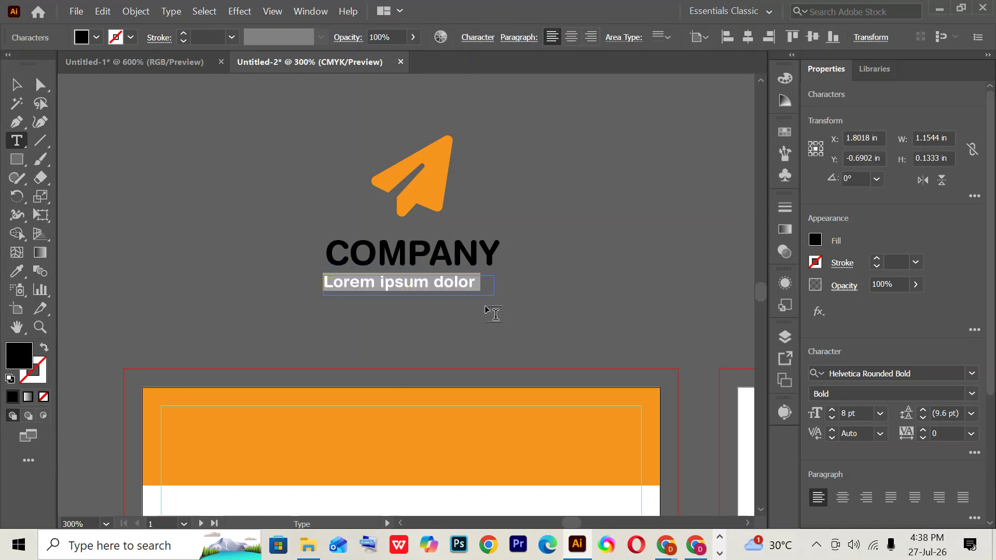
key("ctrl+z")
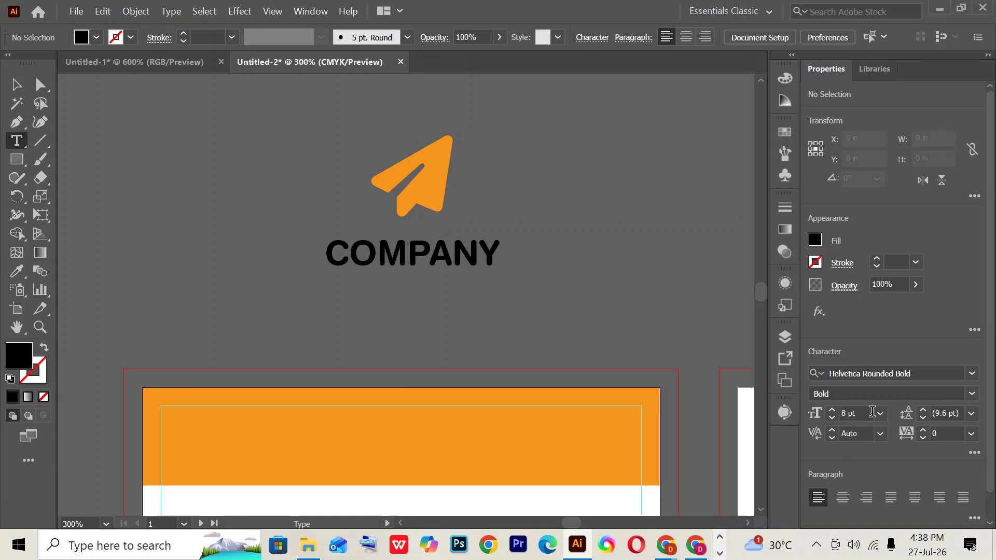
left_click(871, 412)
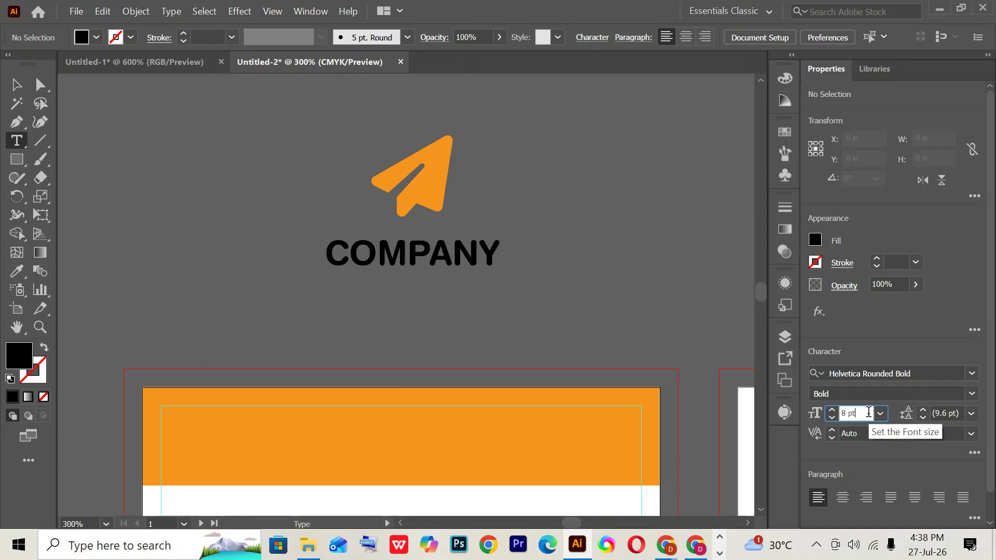
scroll(869, 412, "down", 3)
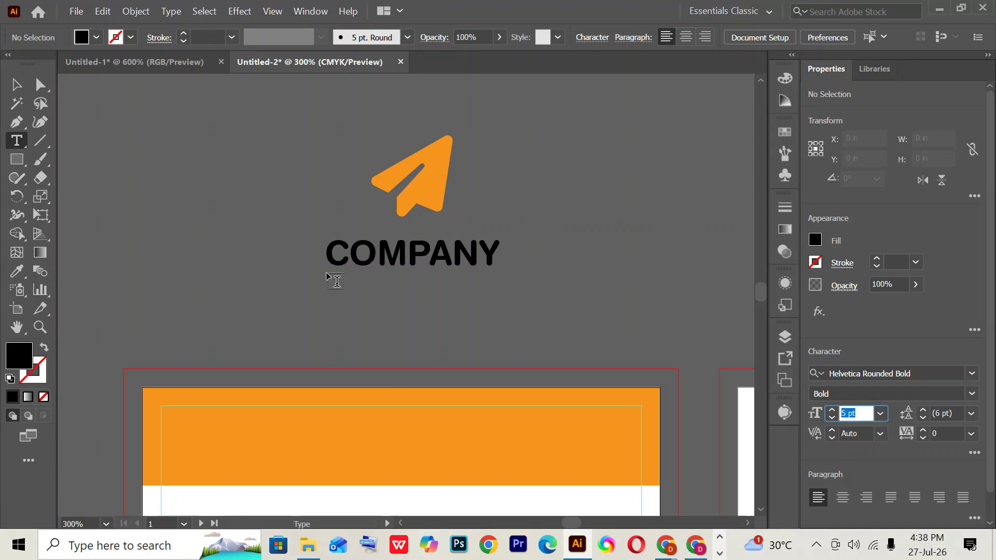
- Draw a narrow tagline area reading 'Lorem ipsum dolor sit amet' without the trailing comma
left_click_drag(327, 273, 496, 289)
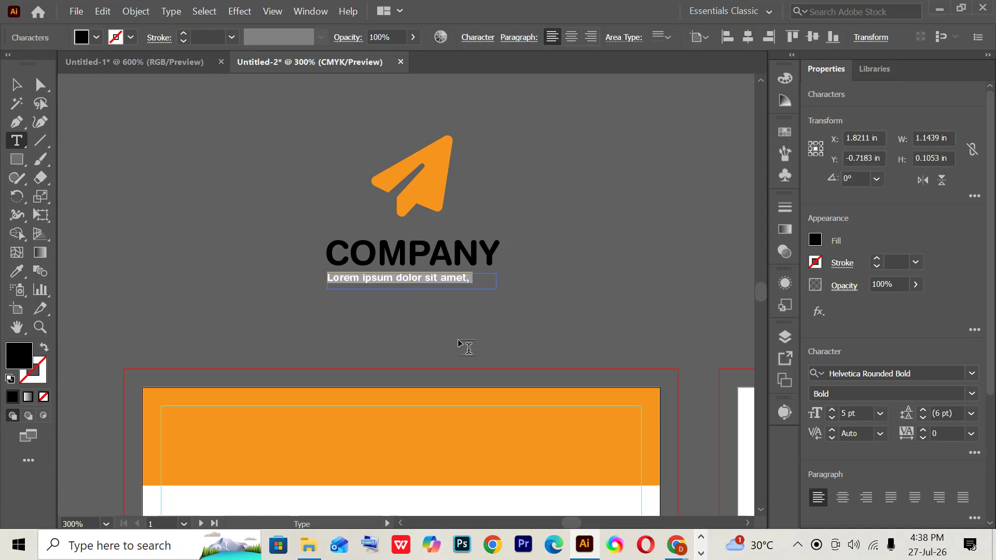
left_click(16, 84)
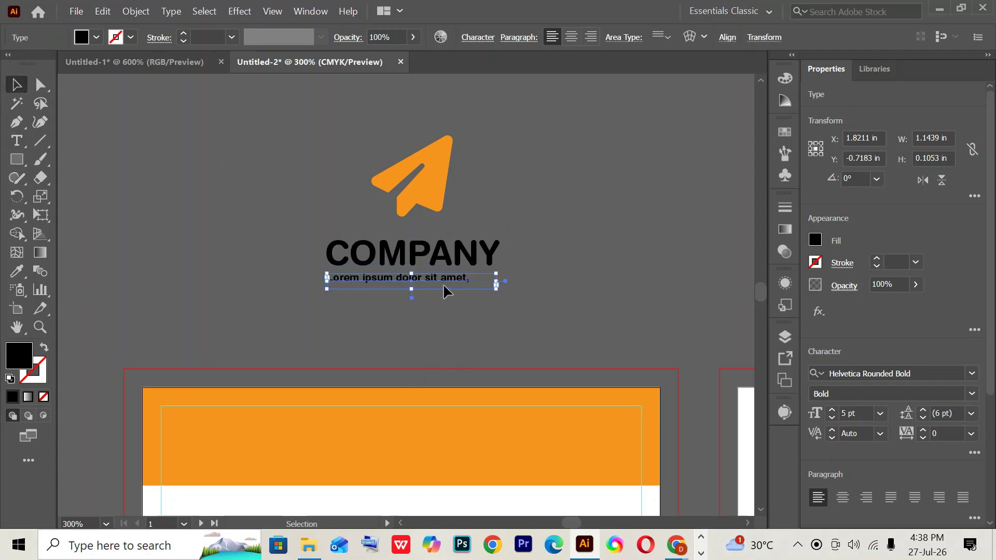
left_click(16, 140)
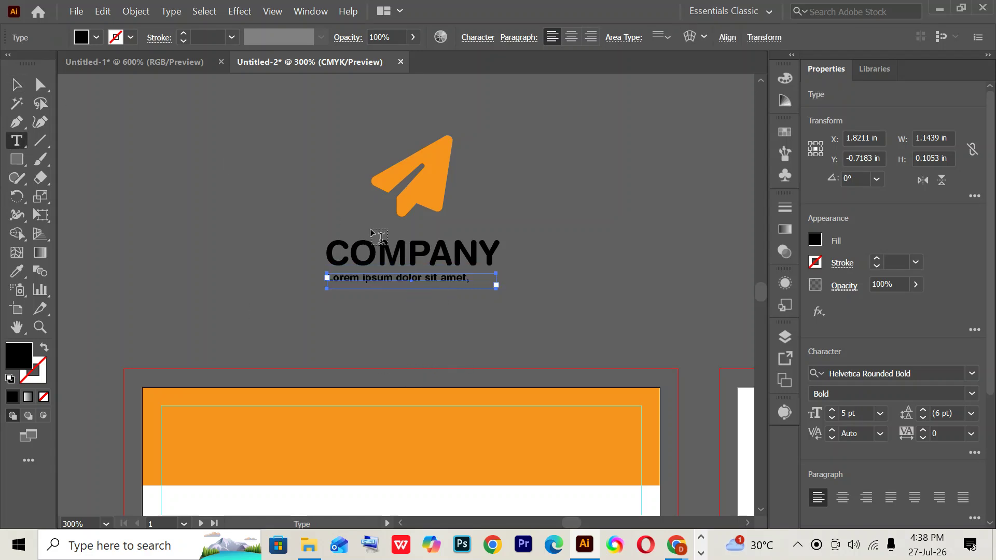
left_click(469, 273)
key("BackSpace")
key("BackSpace")
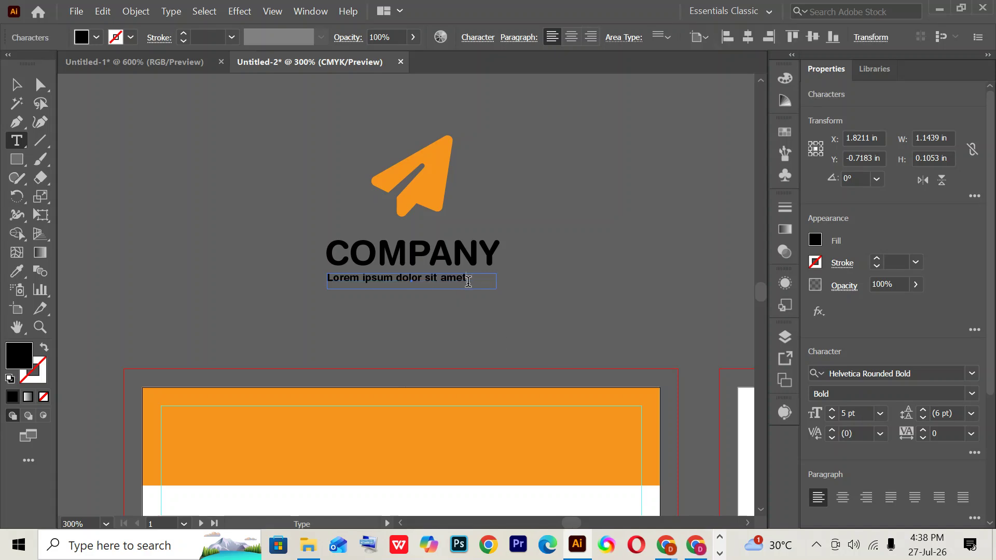
- Set the tagline to 6 pt, then select the icon, COMPANY and tagline together
left_click_drag(468, 281, 312, 282)
left_click(853, 413)
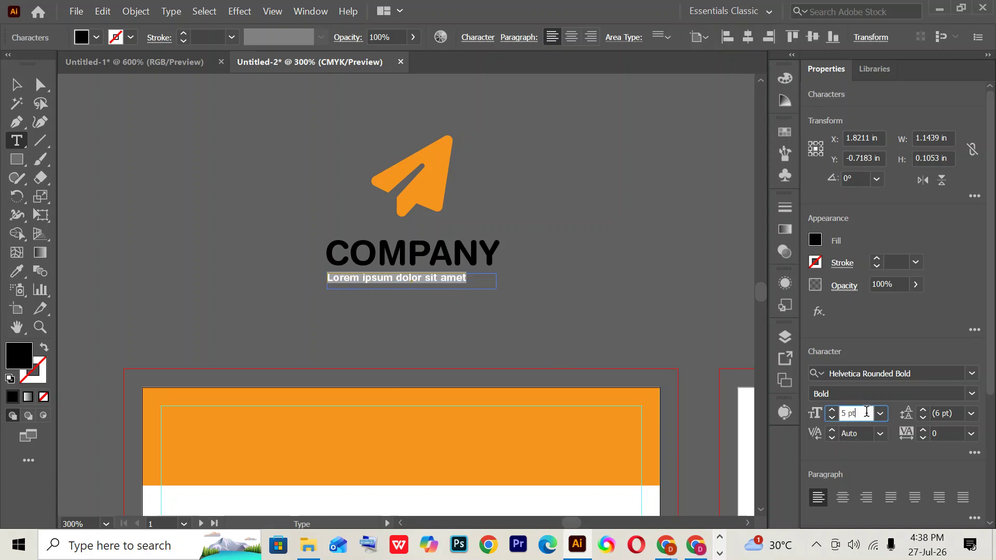
type("6")
key("Return")
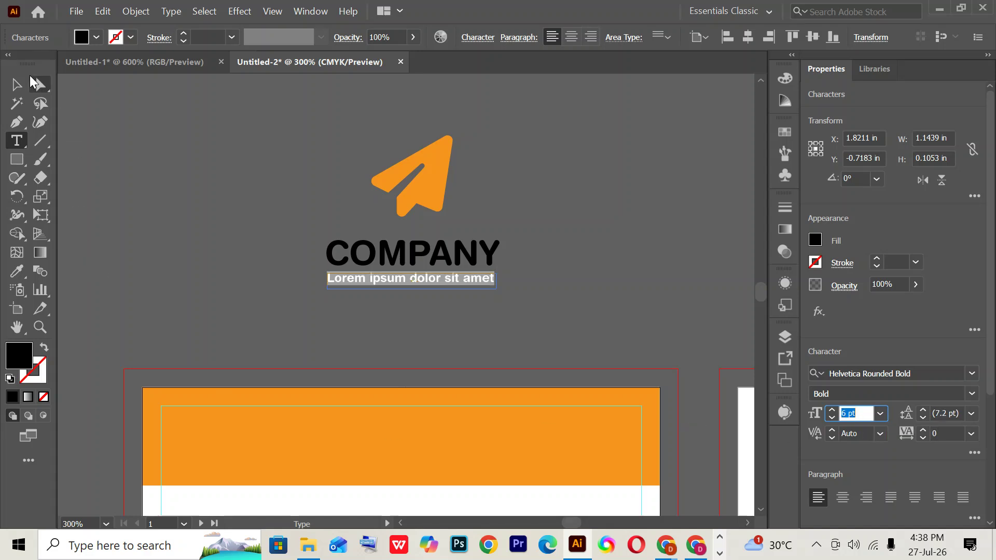
left_click(16, 84)
left_click(546, 321)
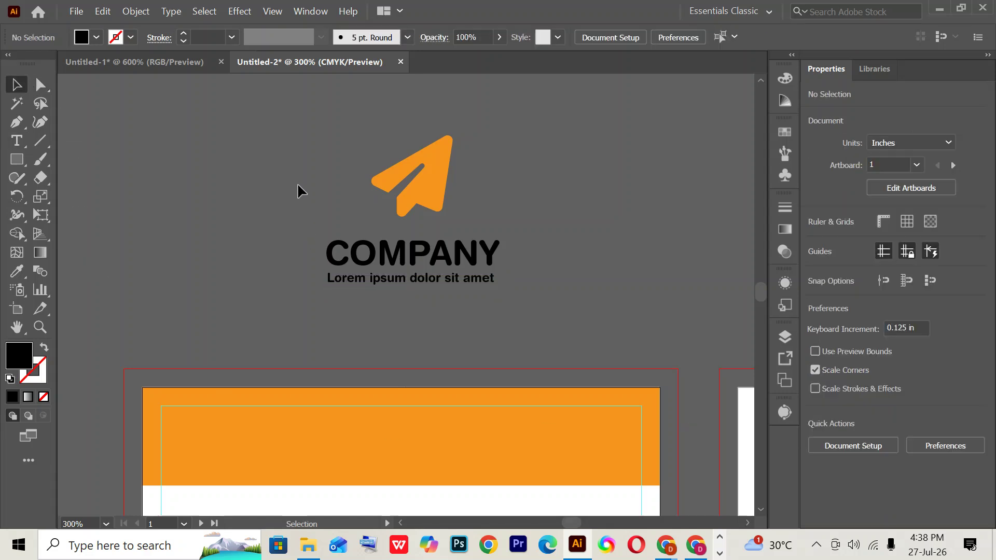
left_click(379, 285)
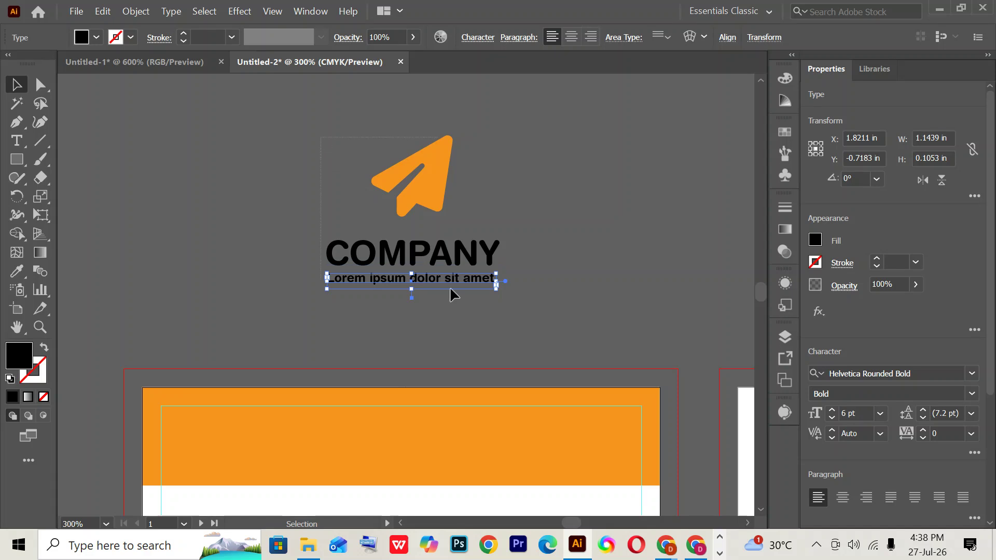
key("ctrl+a")
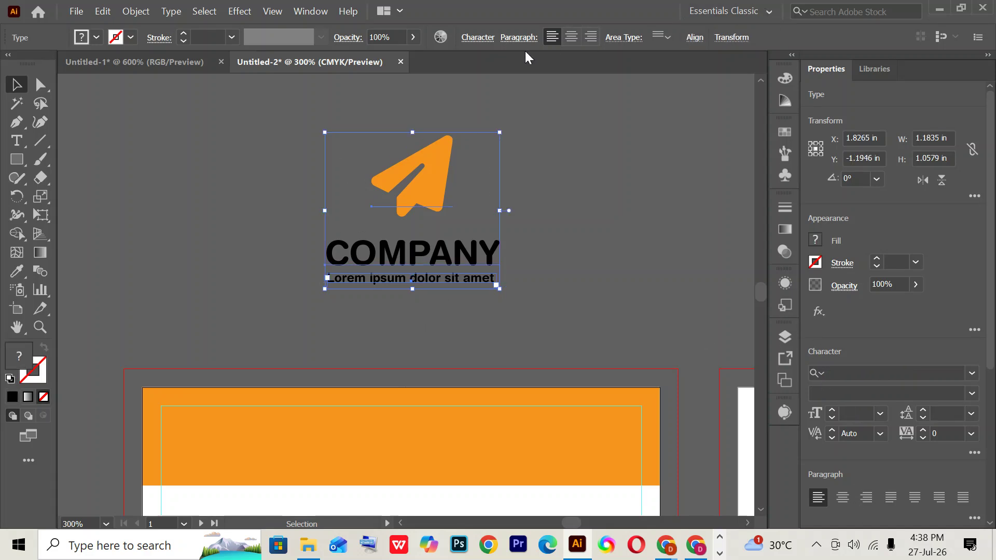
- Centre-align the logo text lines and centre the icon and COMPANY horizontally on each other
left_click(571, 37)
left_click(144, 76)
left_click(415, 151)
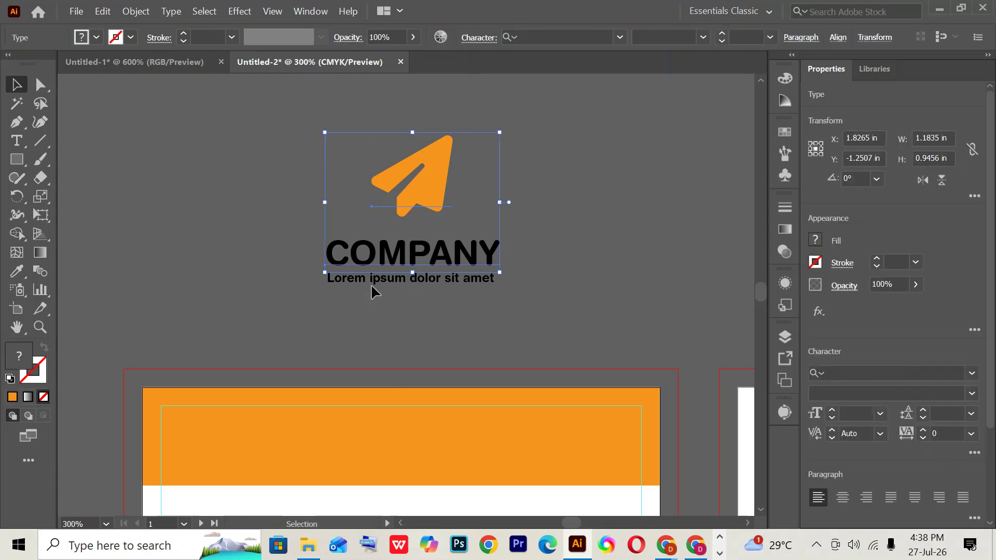
left_click(836, 37)
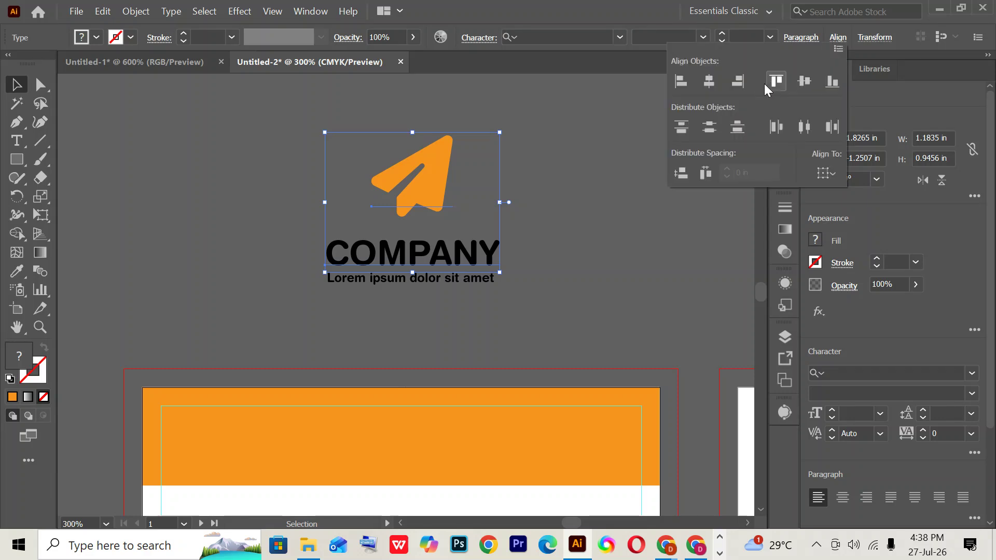
left_click(706, 83)
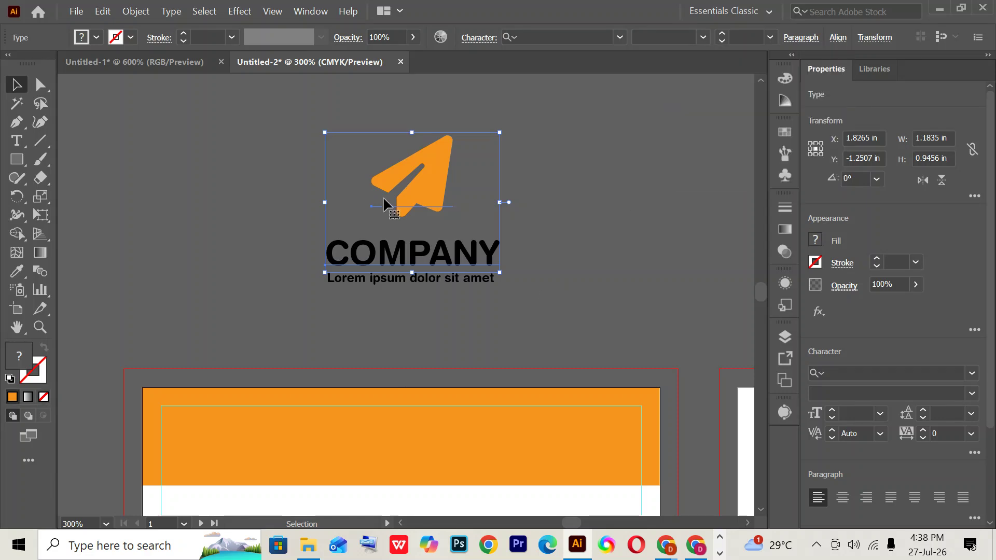
left_click(280, 109)
key("ctrl+z")
key("ctrl+z")
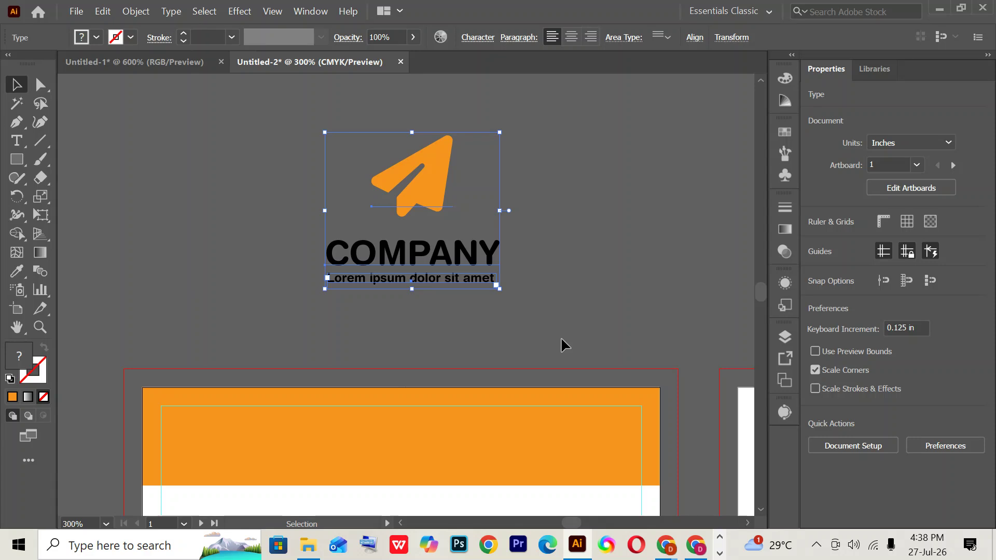
key("ctrl+shift+z")
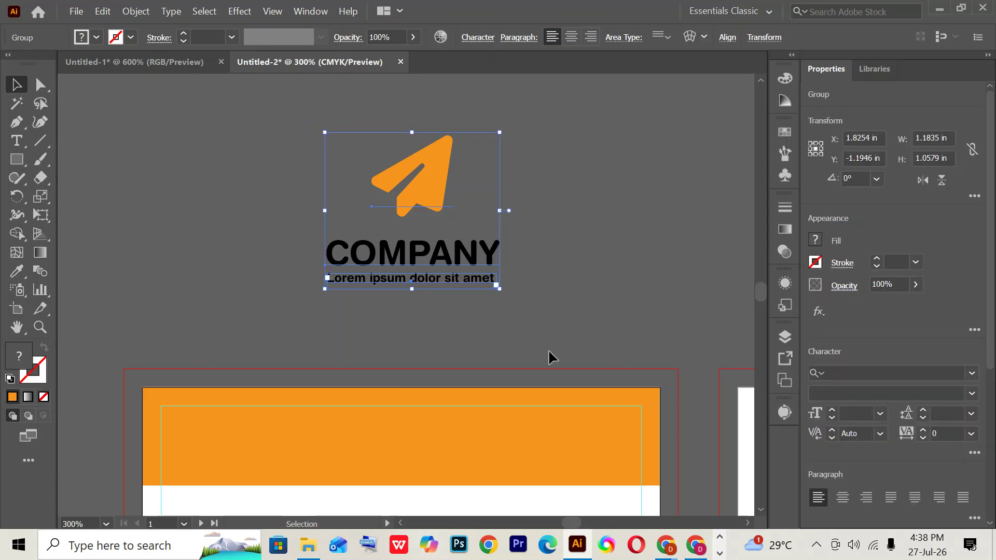
key("ctrl+shift+z")
key("ctrl+z")
key("ctrl+z")
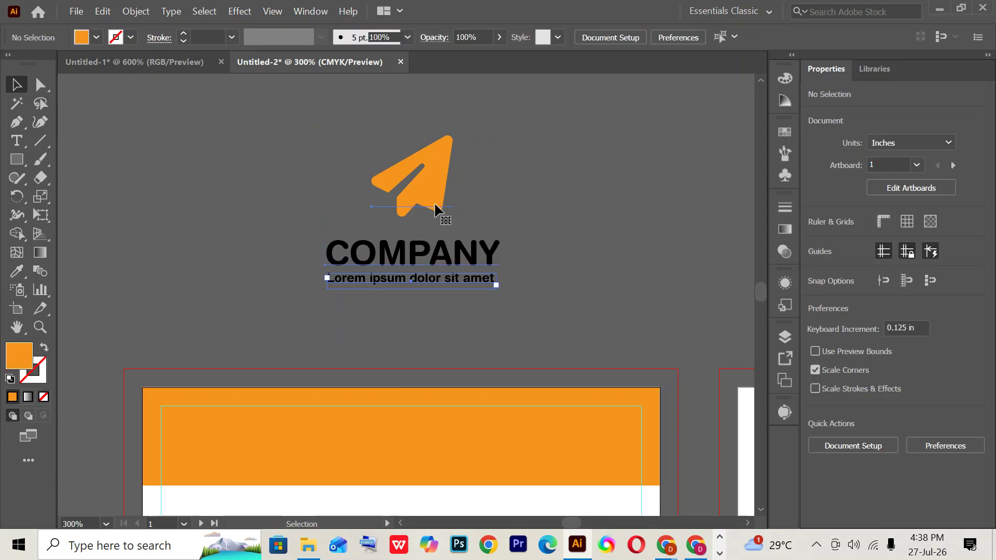
key("ctrl+shift+z")
key("ctrl+z")
key("ctrl+shift+z")
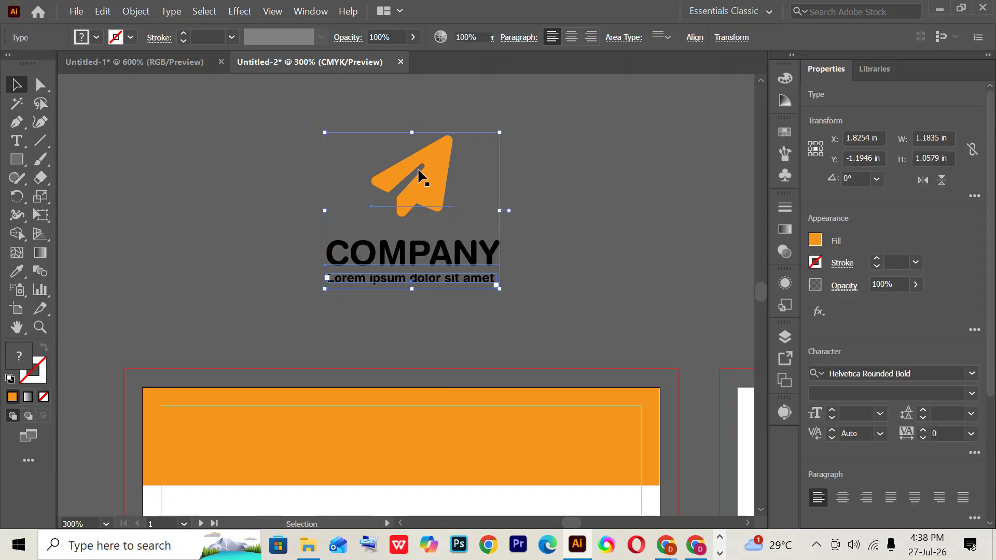
- Move the paper-plane icon just above COMPANY and marquee-select all three logo pieces
left_click(422, 173)
key("ctrl+z")
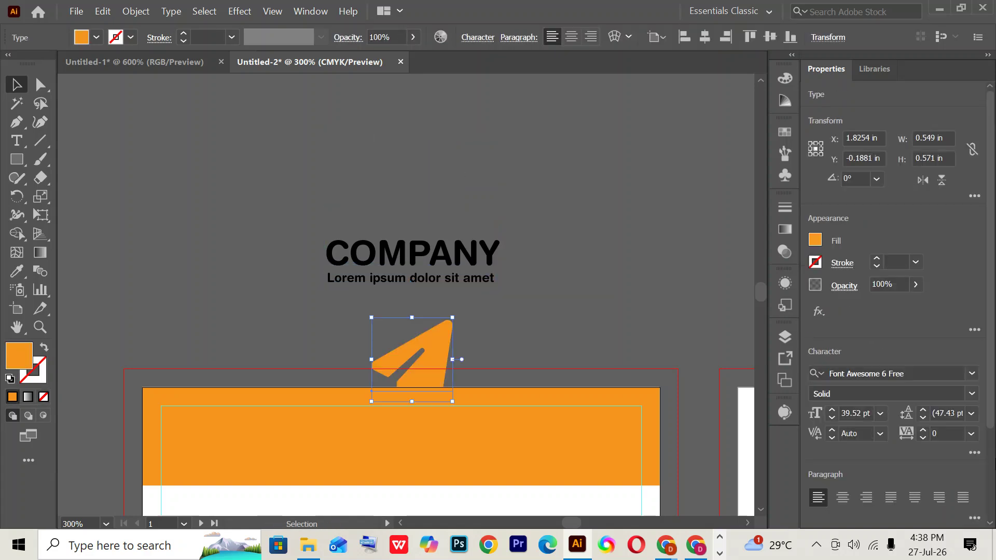
key("ctrl+shift+z")
key("ctrl+shift+z")
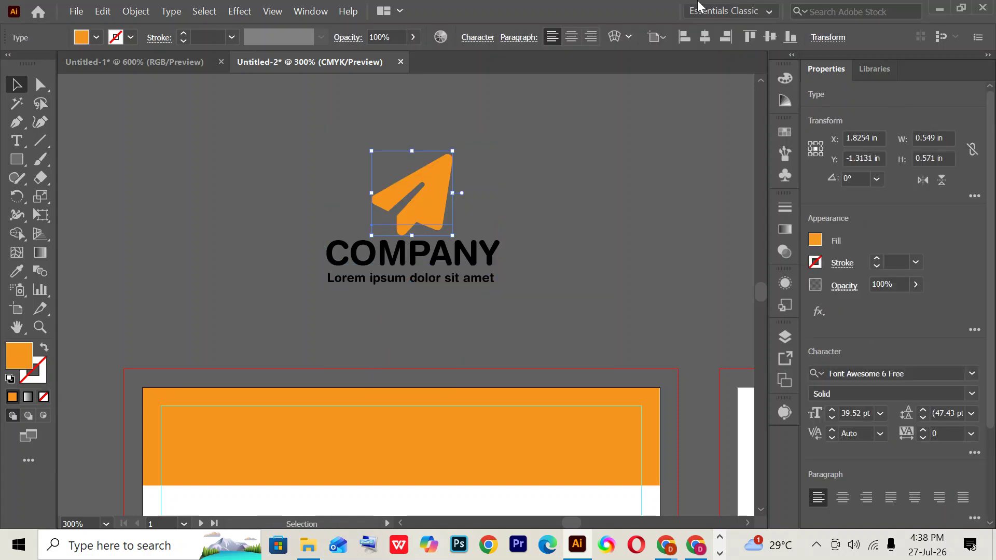
left_click_drag(436, 200, 438, 199)
left_click_drag(364, 144, 529, 365)
scroll(600, 262, "down", 3)
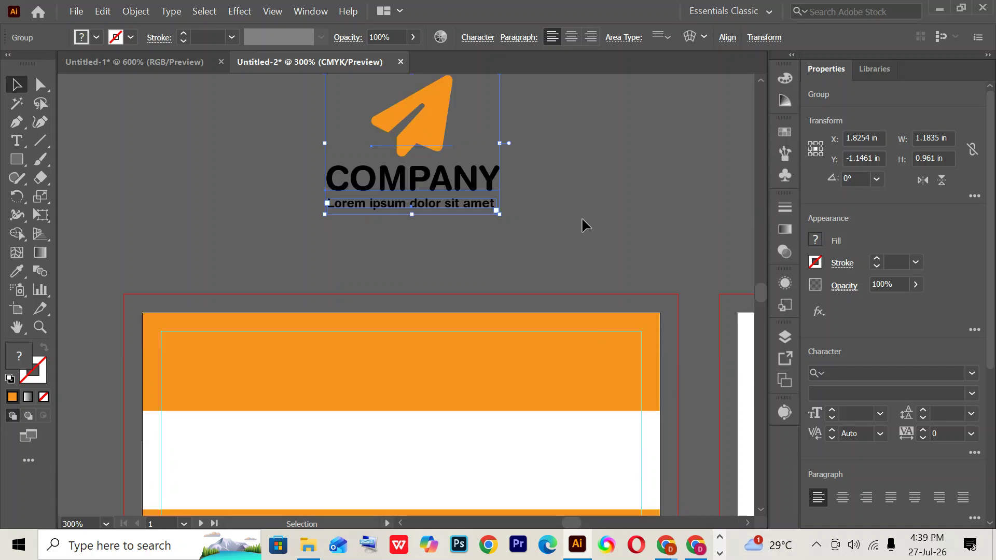
- Centre the logo group horizontally and vertically on the front card
left_click_drag(518, 231, 494, 204)
left_click(727, 38)
left_click(597, 81)
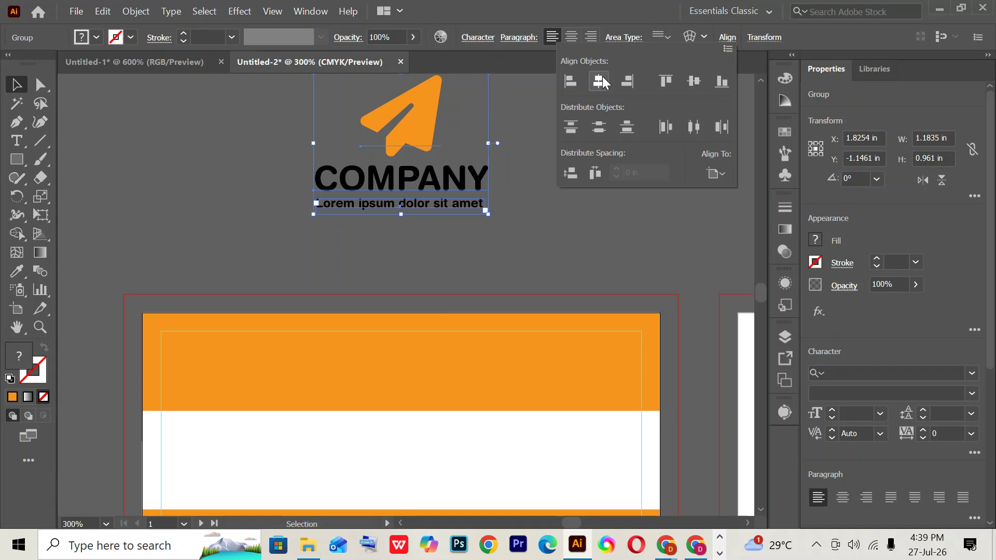
left_click(686, 84)
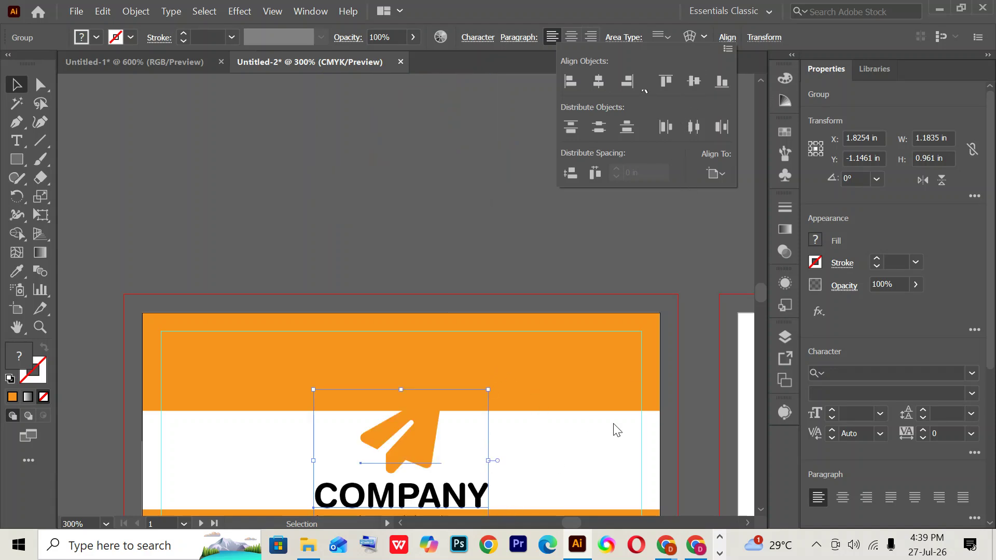
- Shrink the logo group, then zoom to fit and pan over the front card
key("ctrl+minus")
key("ctrl+minus")
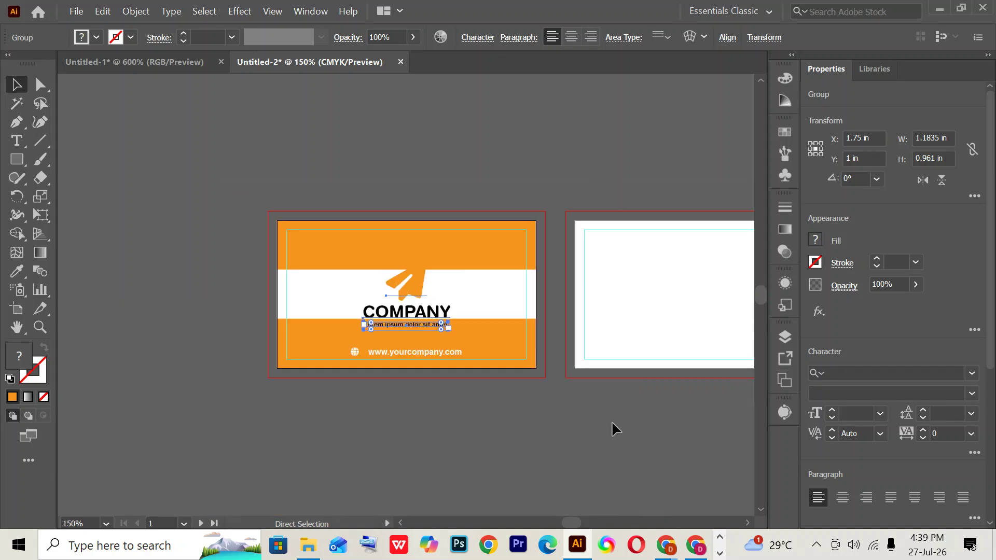
left_click_drag(449, 329, 430, 311)
left_click(605, 464)
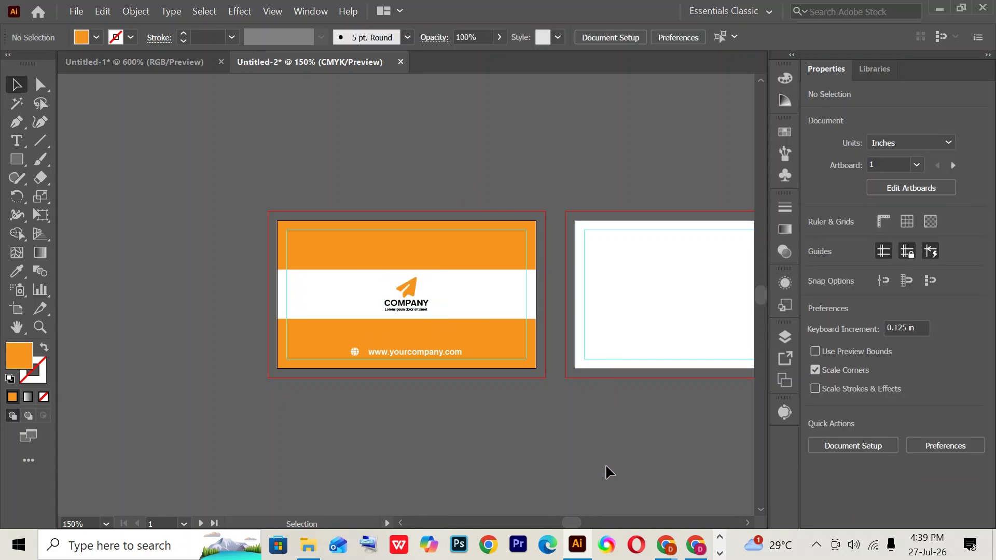
key("ctrl+0")
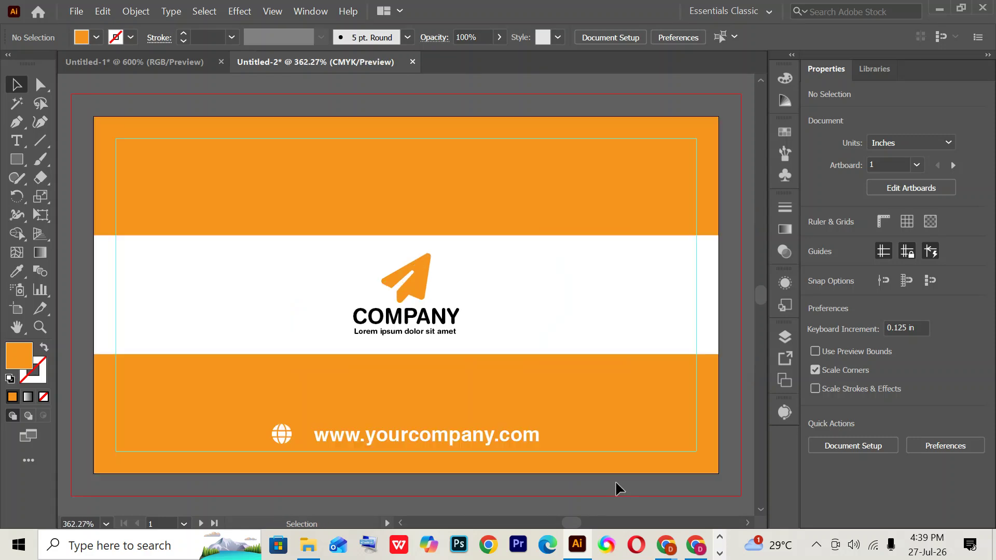
left_click_drag(602, 362, 571, 386)
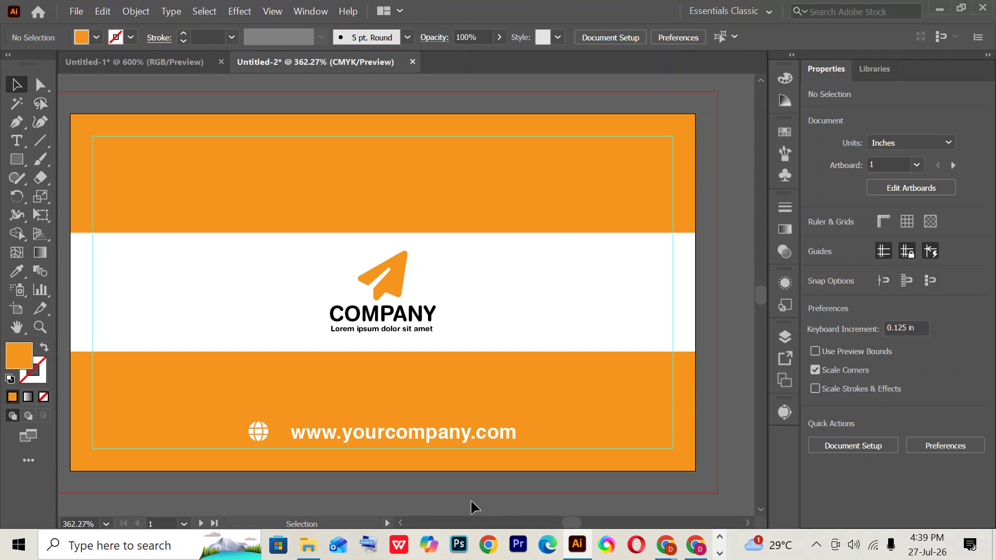
- Draw a 1.28 in orange 1 pt horizontal line in the white band, left of the logo
left_click(41, 140)
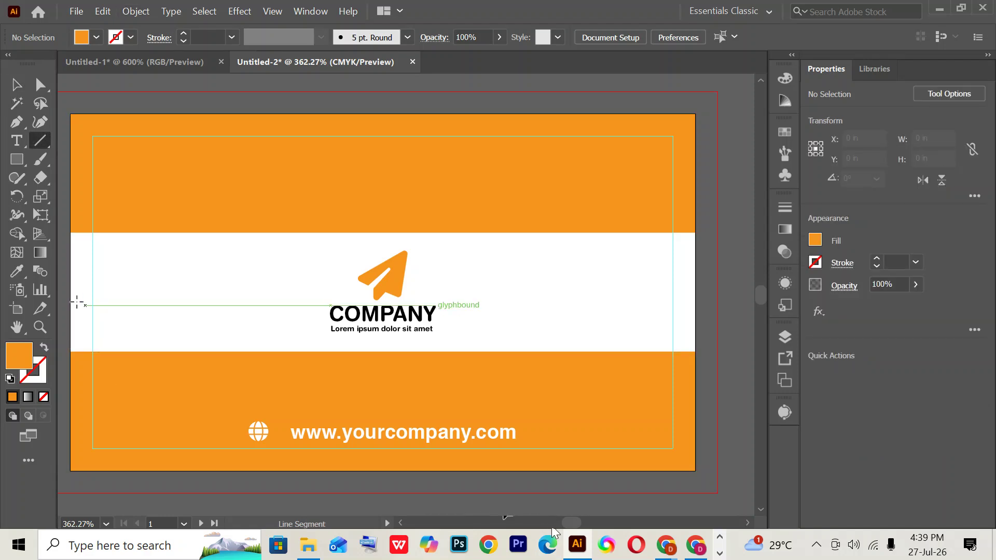
left_click_drag(70, 292, 300, 299)
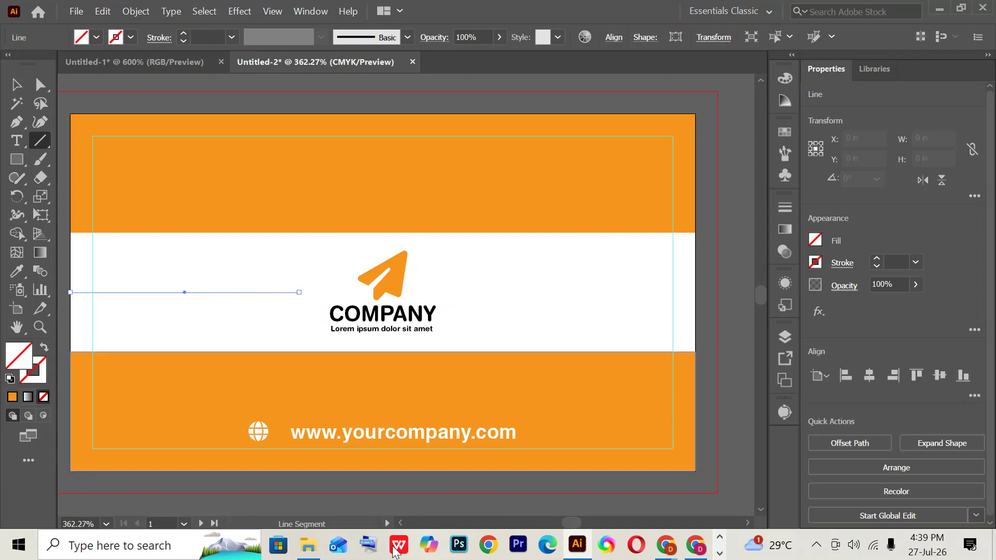
left_click(132, 38)
left_click(153, 64)
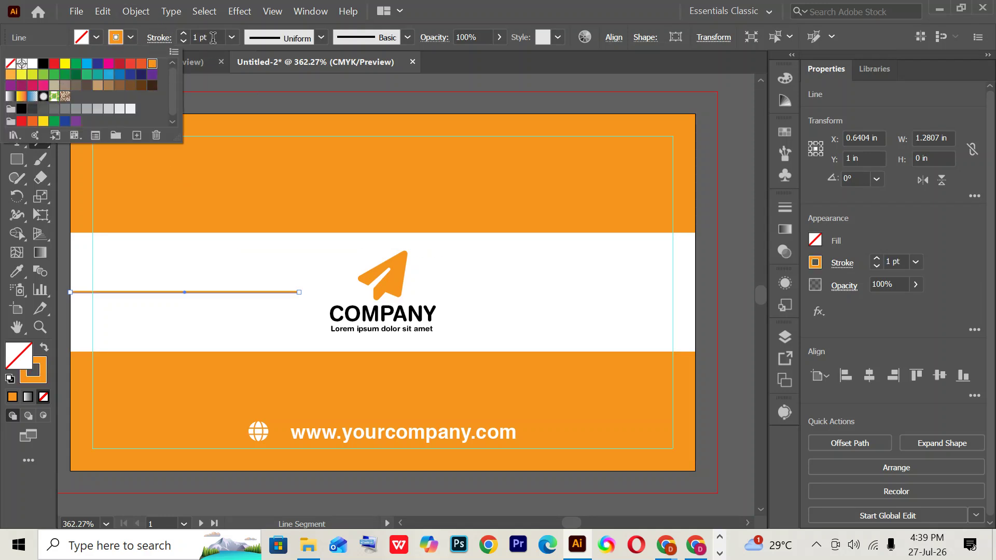
left_click(709, 250)
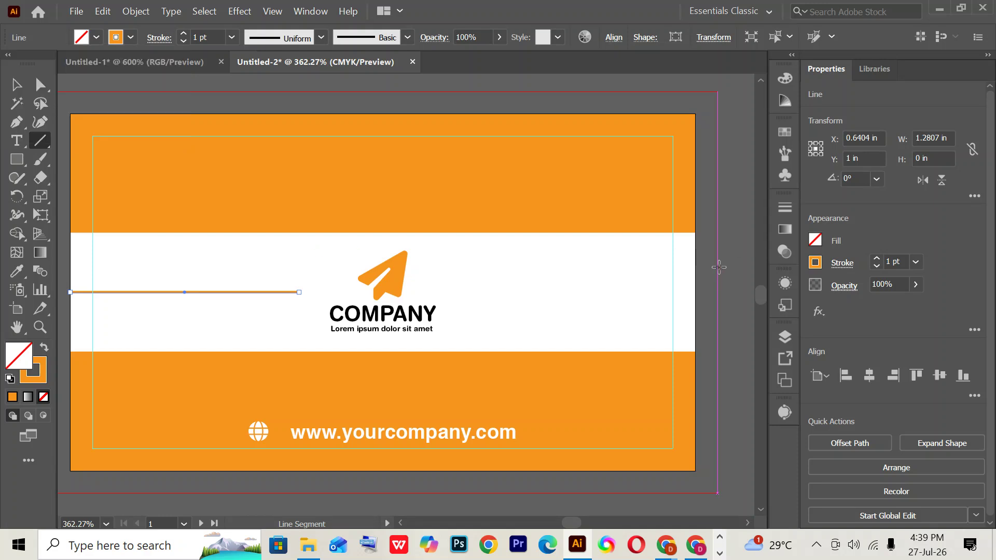
left_click(14, 86)
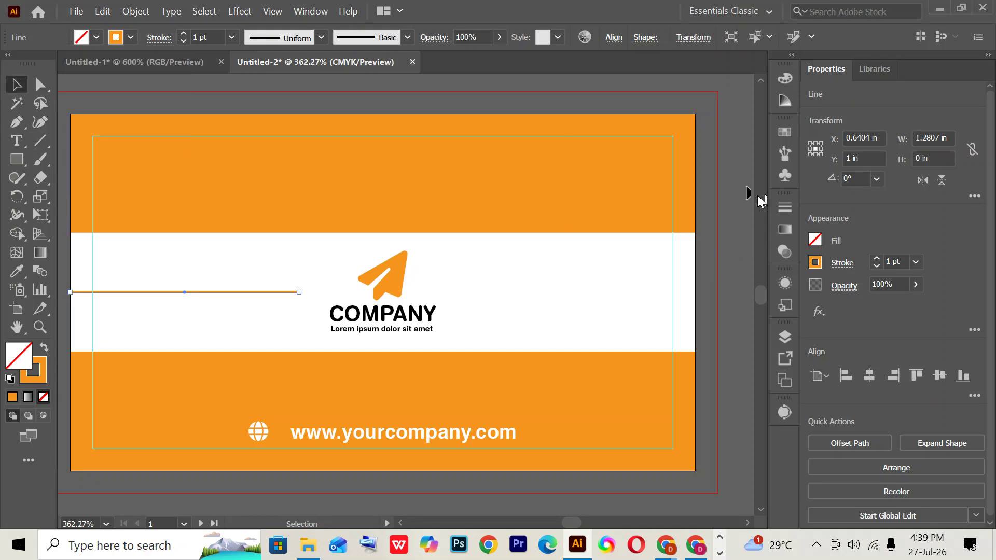
left_click(77, 389)
key("ctrl+minus")
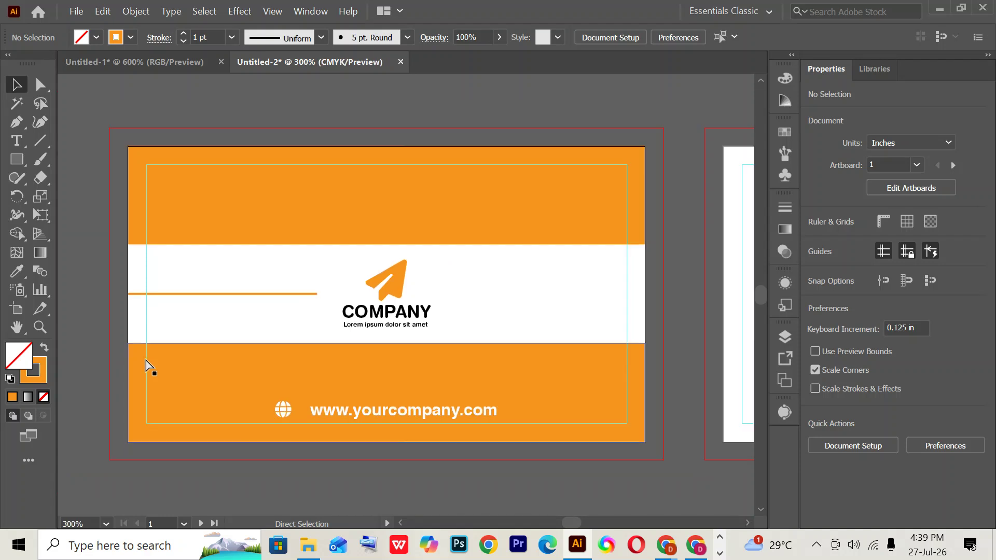
- Copy the orange line to the right of the logo and align it to the card's right edge
left_click(216, 294)
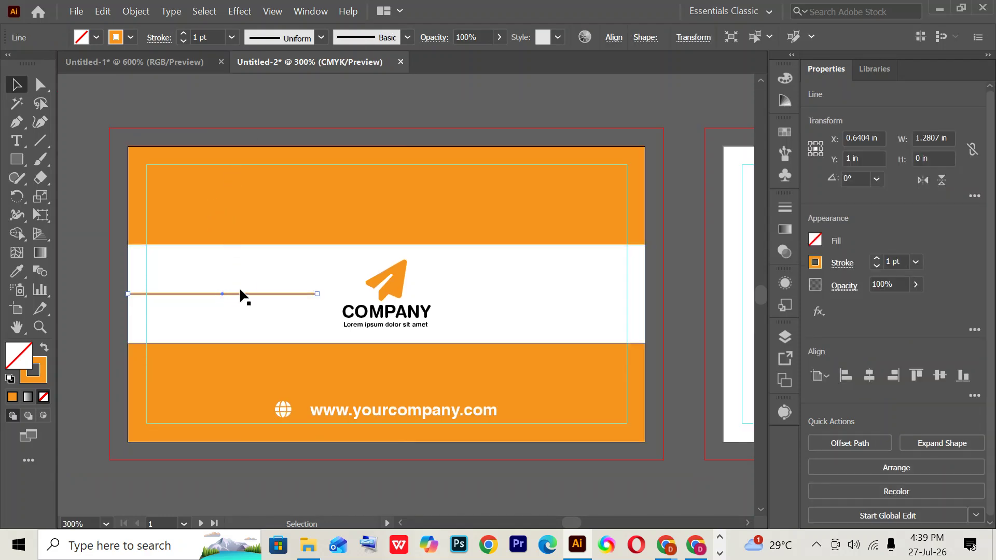
left_click(934, 380)
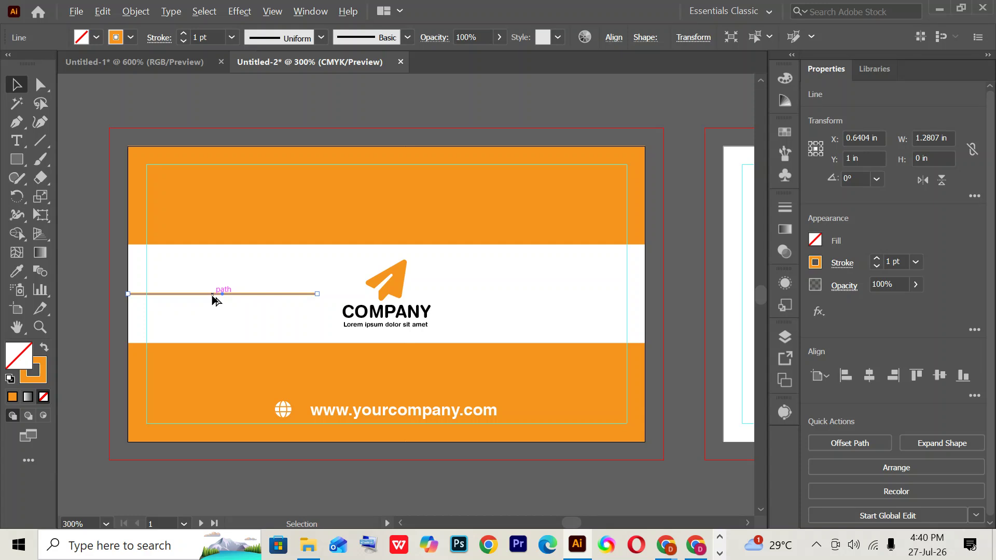
left_click_drag(213, 296, 495, 295)
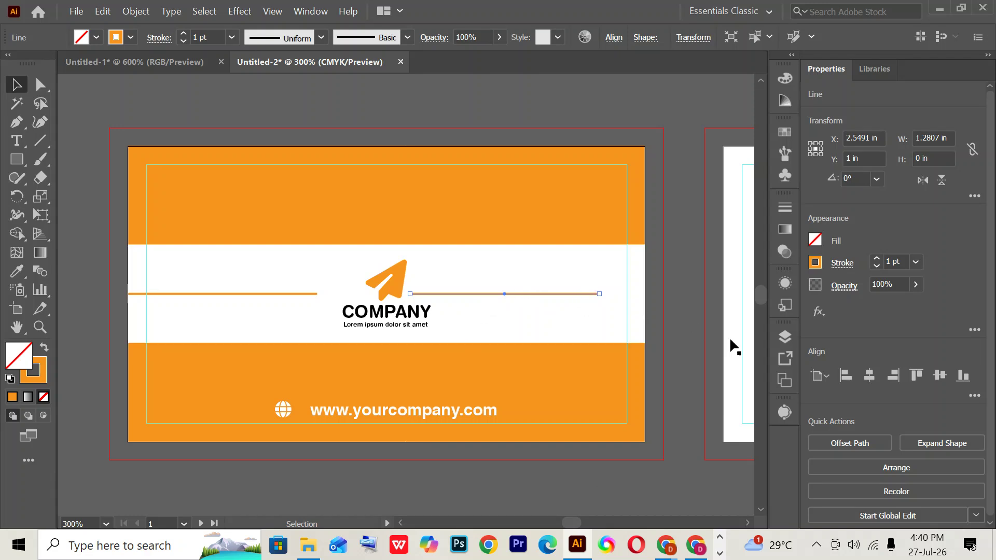
left_click(889, 374)
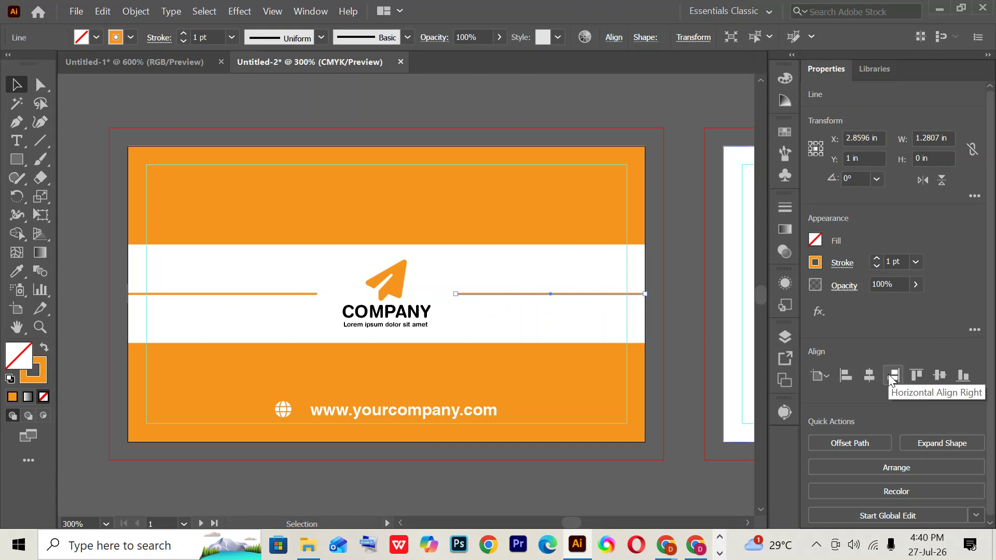
left_click(689, 289)
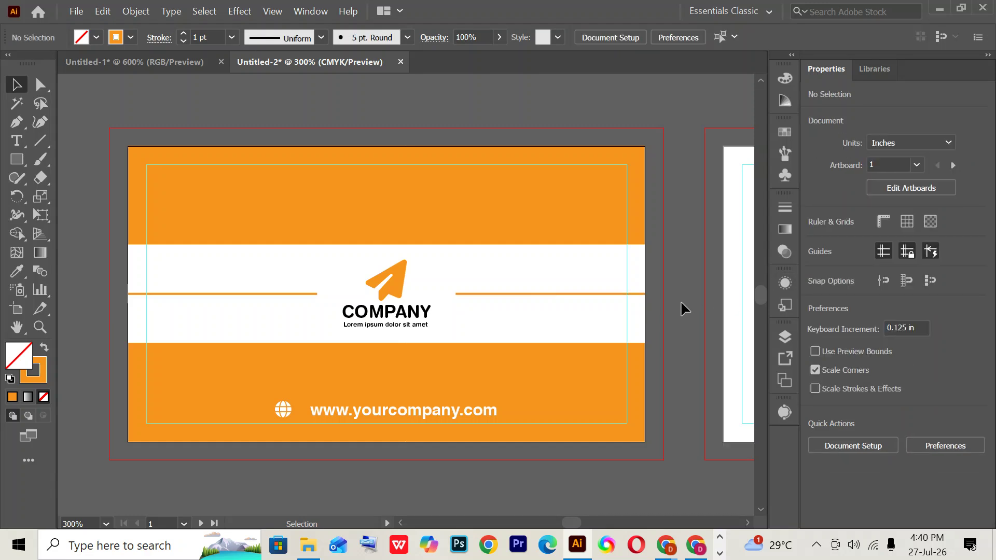
- Compare with the reference design, then enlarge the front card's logo group slightly
left_click(704, 543)
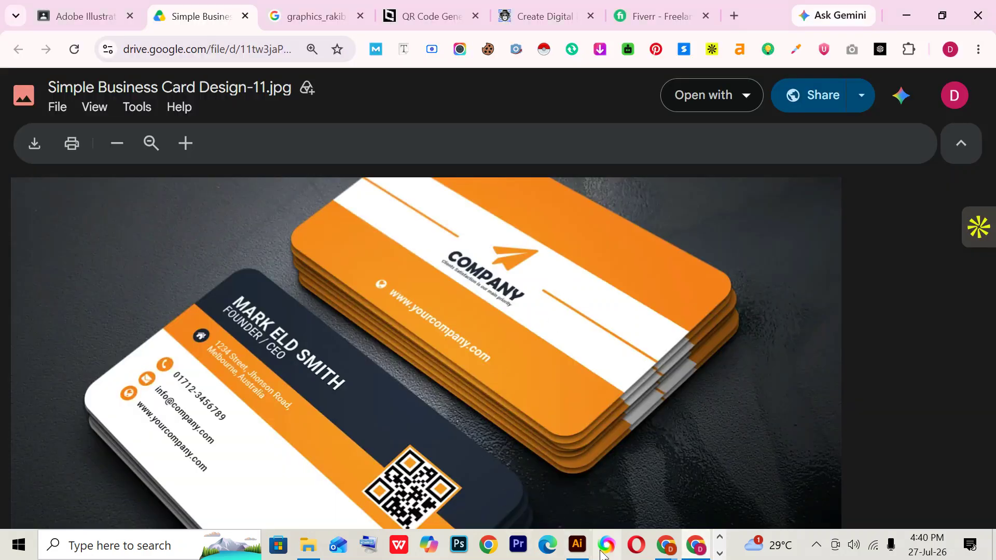
left_click(578, 545)
left_click(427, 327)
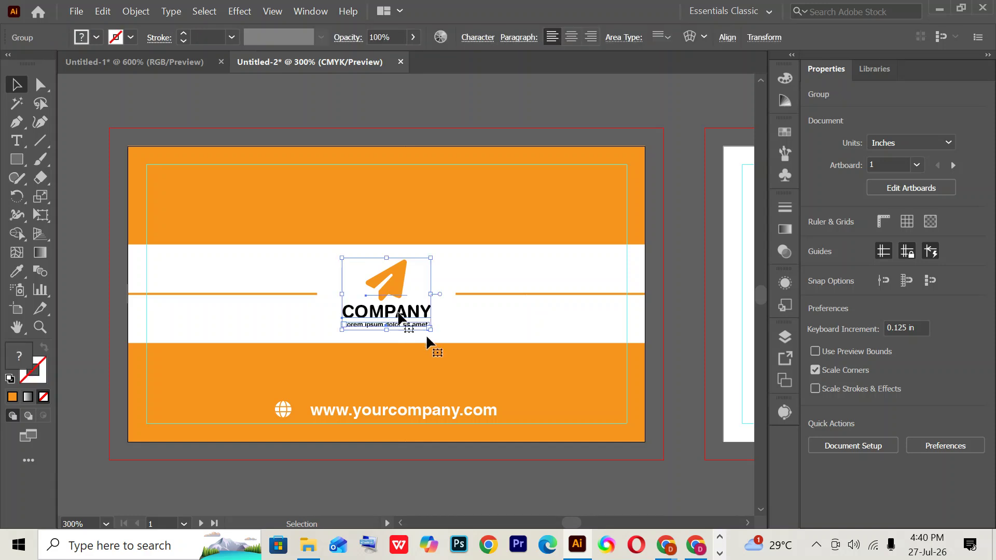
left_click_drag(429, 330, 440, 343)
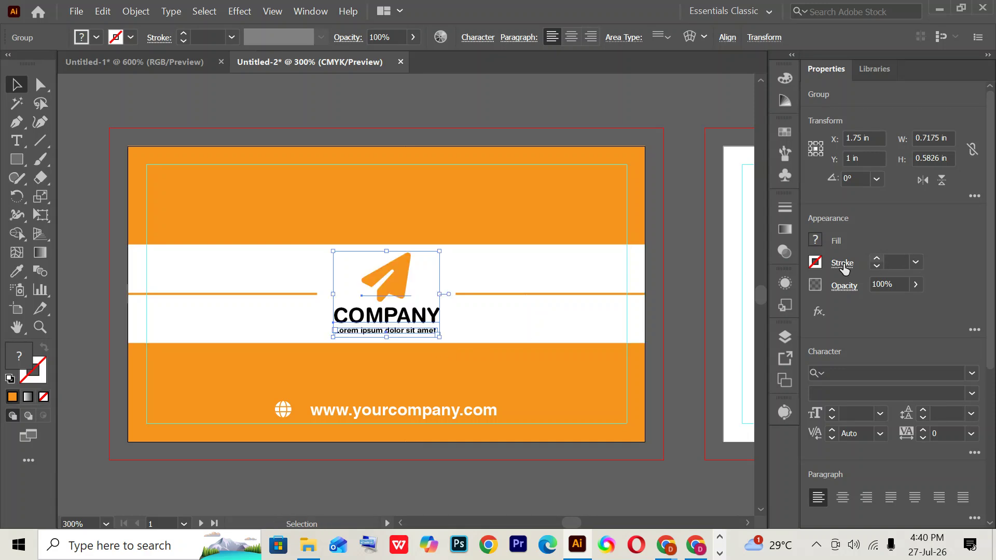
left_click(689, 395)
- Bring the second card artboard into view and check the reference back-card design
left_click_drag(689, 396, 558, 368)
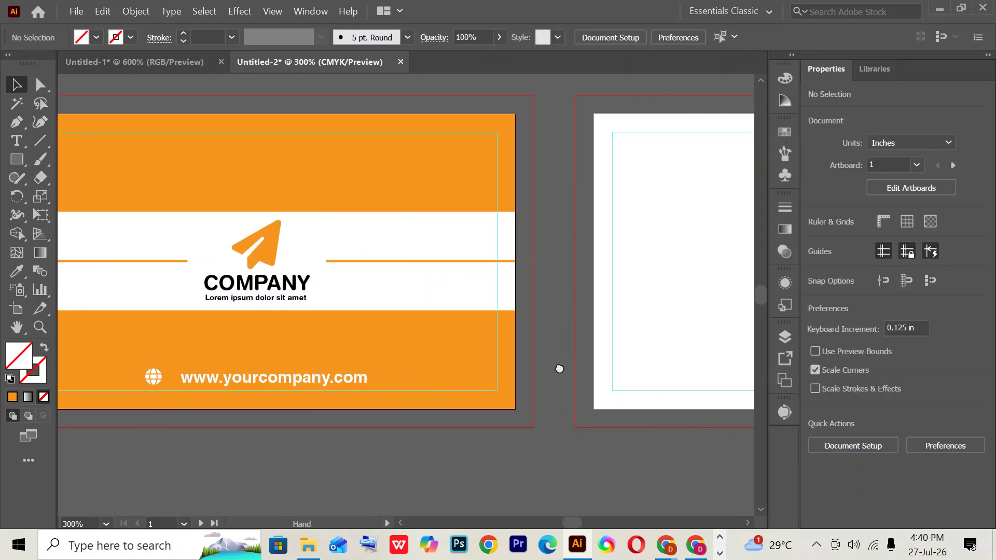
key("ctrl+minus")
key("ctrl+minus")
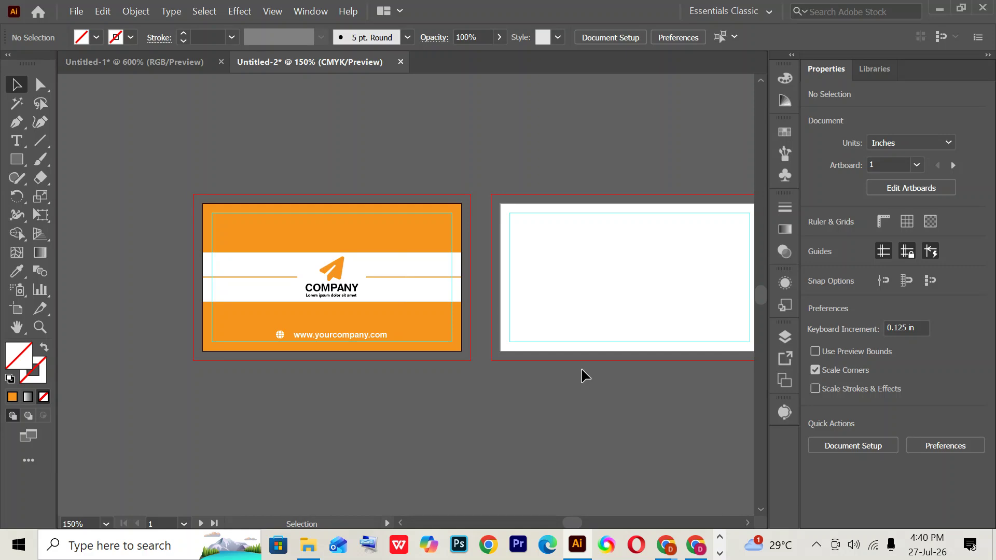
scroll(580, 373, "right", 3)
scroll(581, 373, "down", 1)
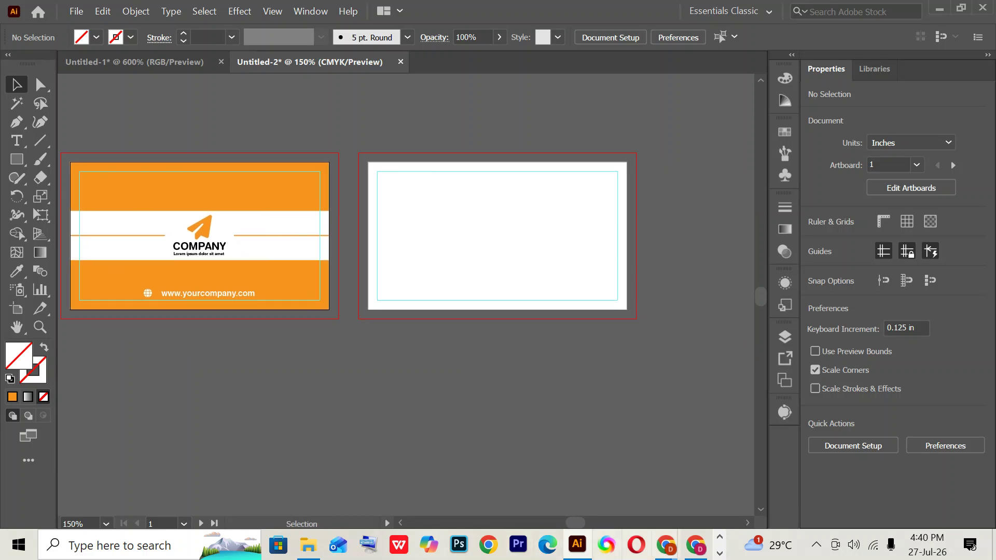
left_click(694, 545)
scroll(484, 378, "up", 3)
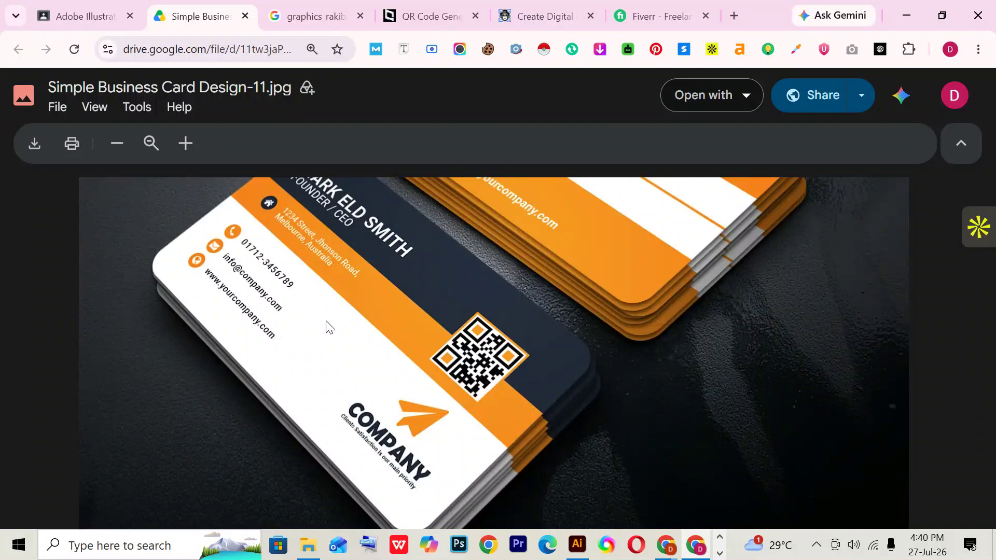
scroll(630, 325, "up", 2)
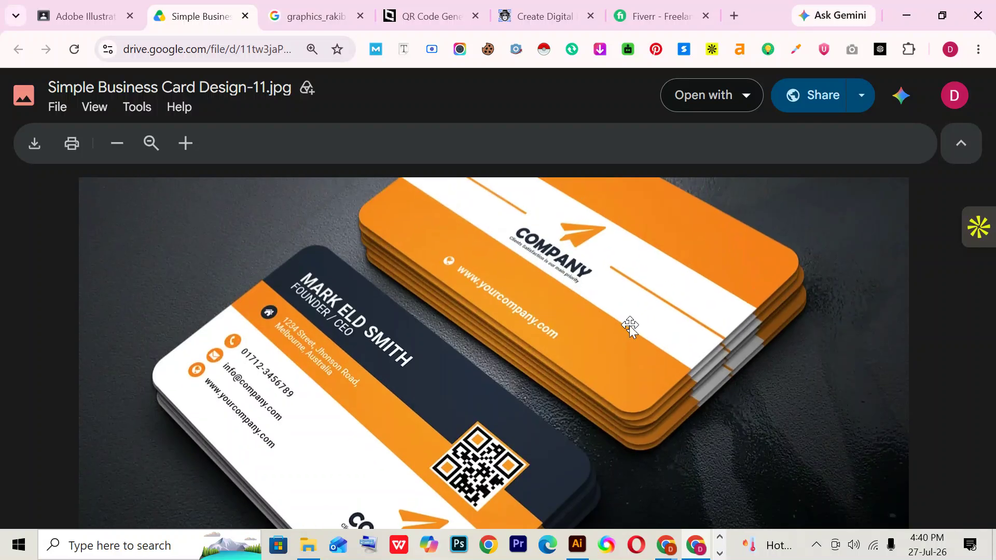
left_click_drag(399, 457, 409, 393)
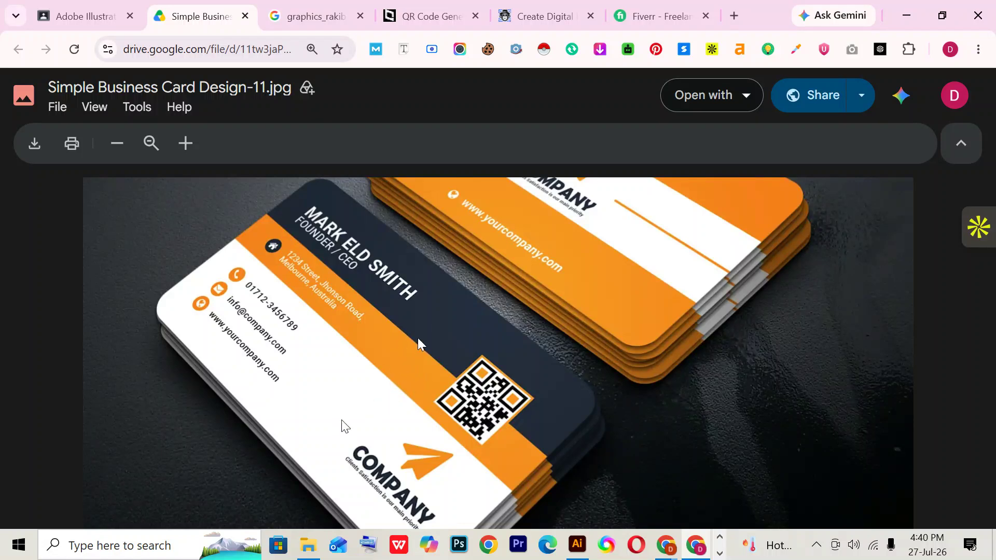
left_click(577, 545)
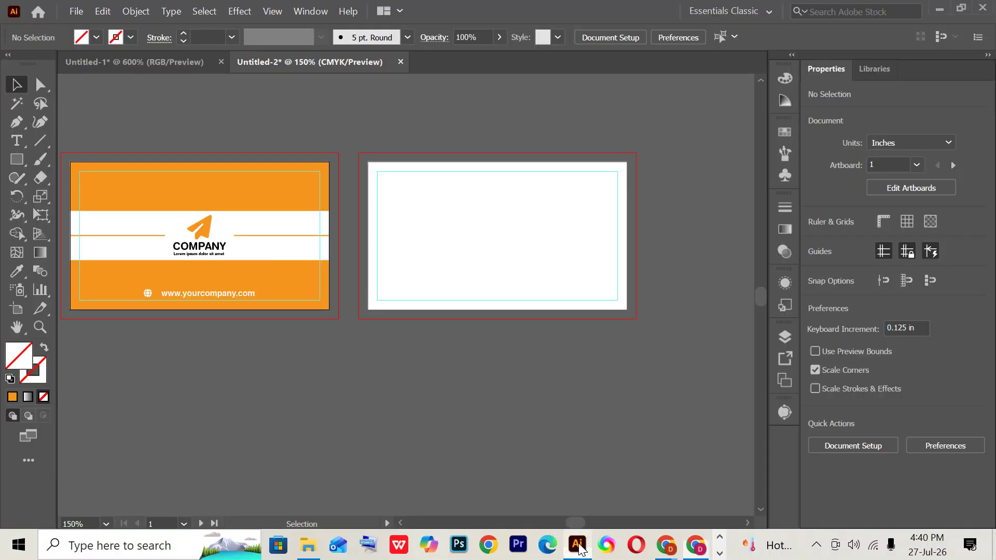
- Select the back card's background rectangle, compare with the reference, and pick the Eyedropper
left_click(449, 247)
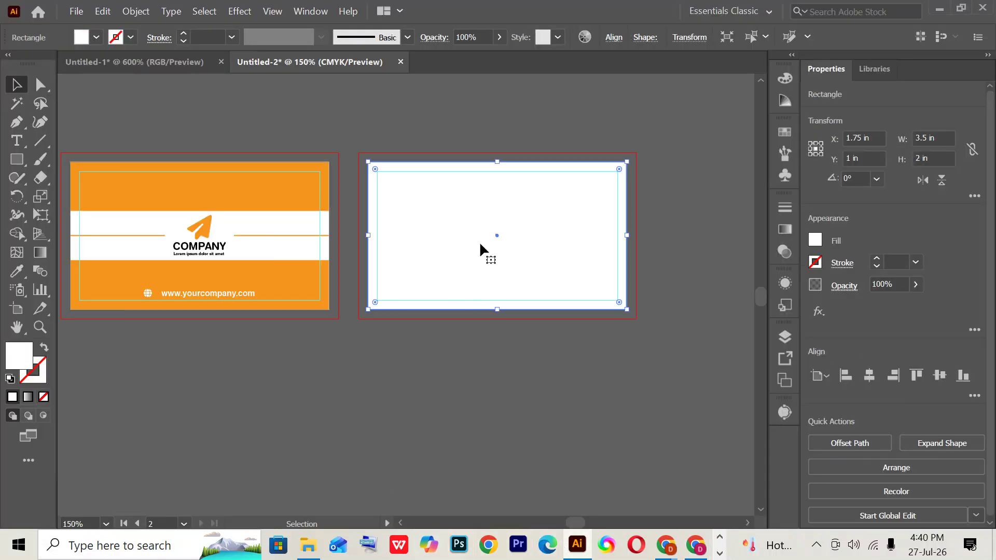
key("a")
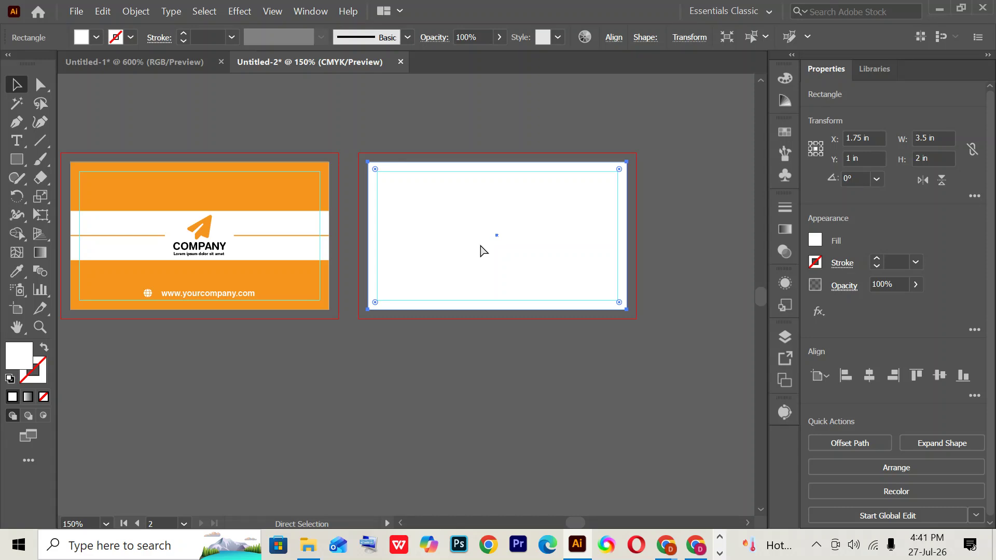
key("v")
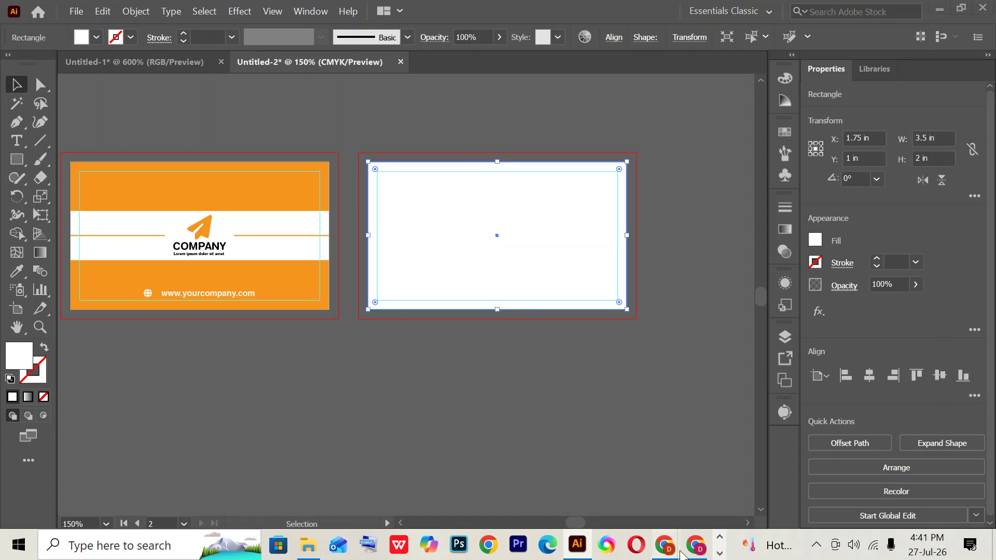
left_click(704, 554)
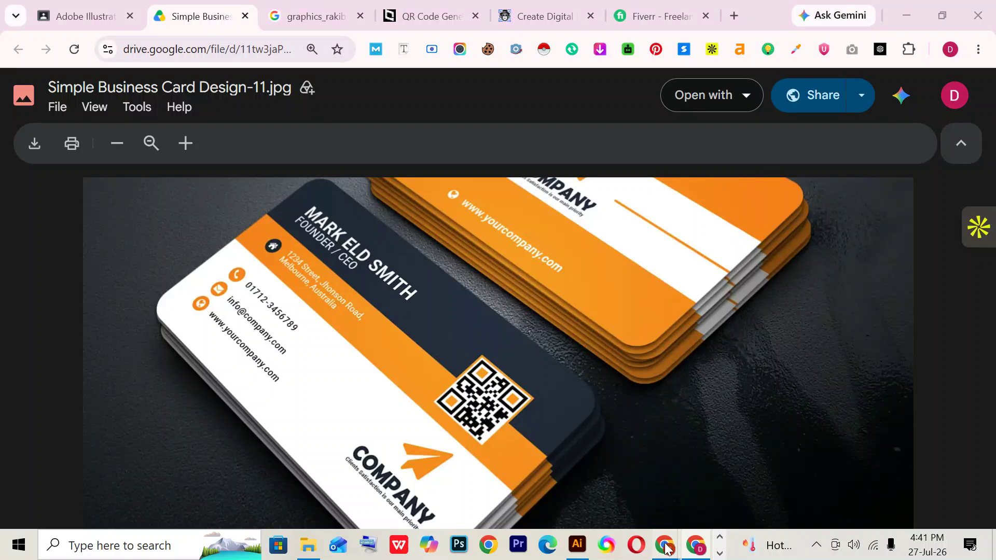
left_click(577, 546)
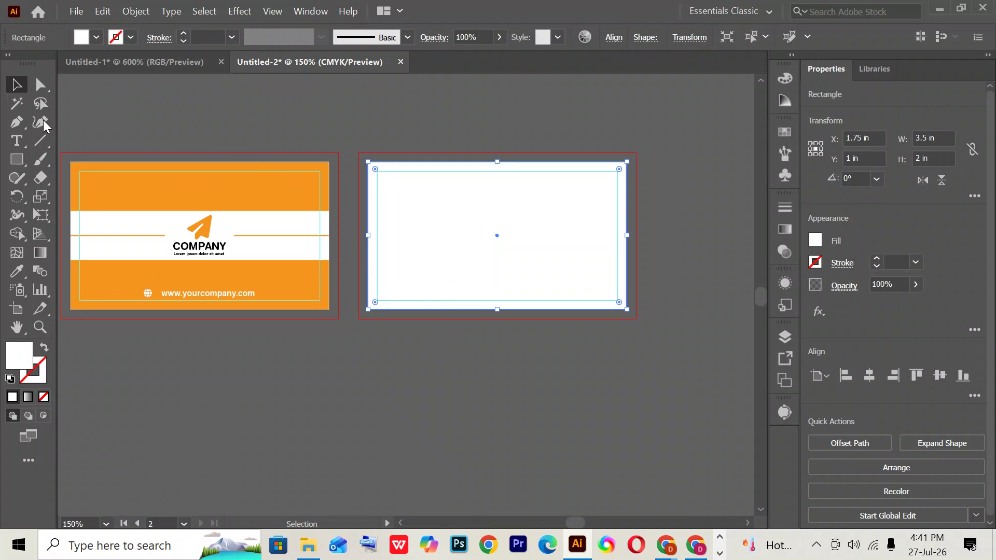
left_click(23, 268)
- Fill the back rectangle with the front card's orange and anchor it top-left at the card's top
left_click(110, 188)
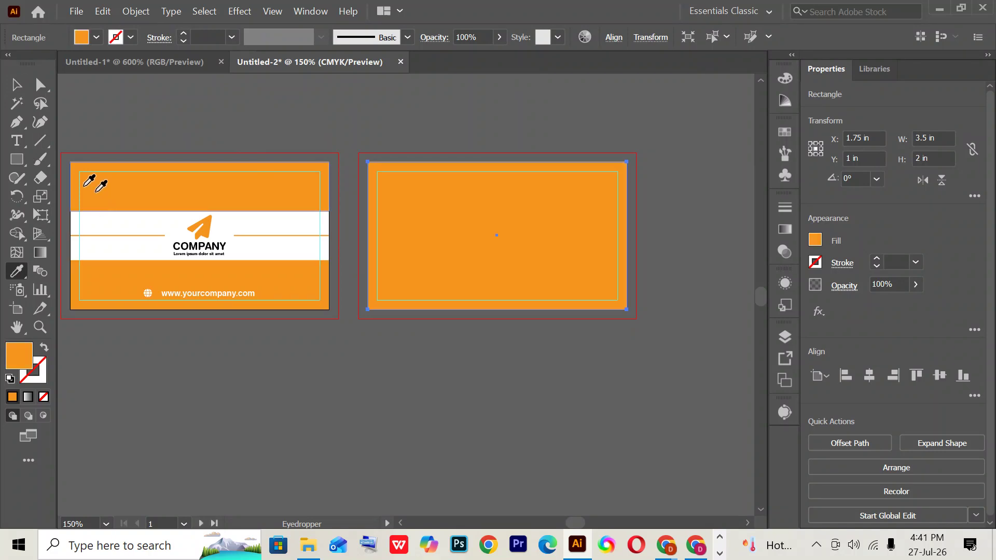
key("v")
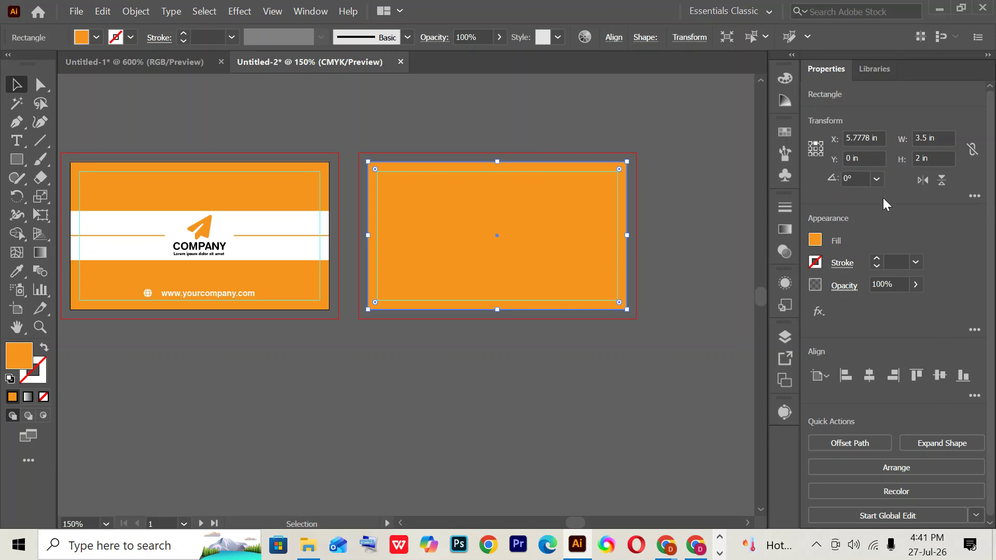
left_click(814, 154)
left_click(811, 143)
- Set the orange rectangle's height to 1.125 in
left_click(943, 158)
key("Down")
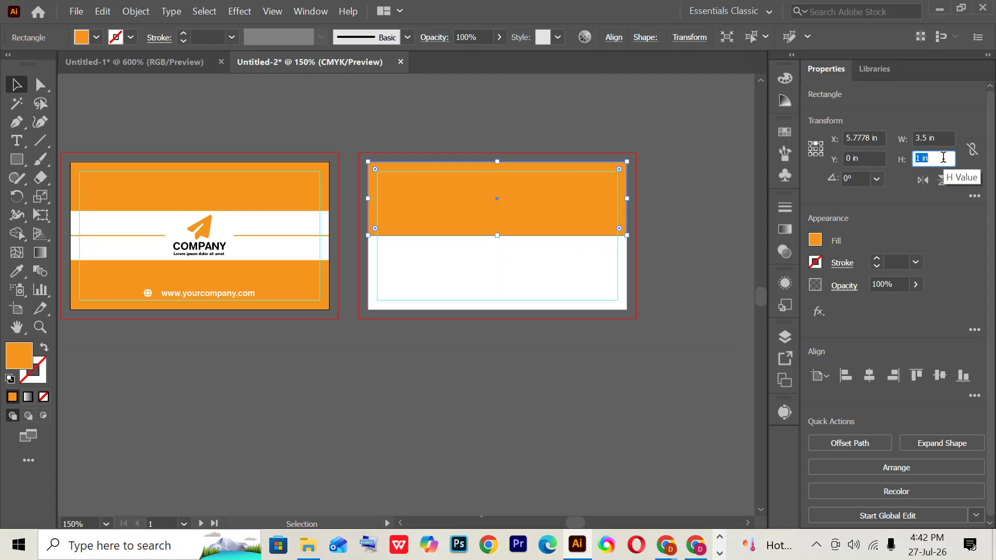
type("1.125")
key("Return")
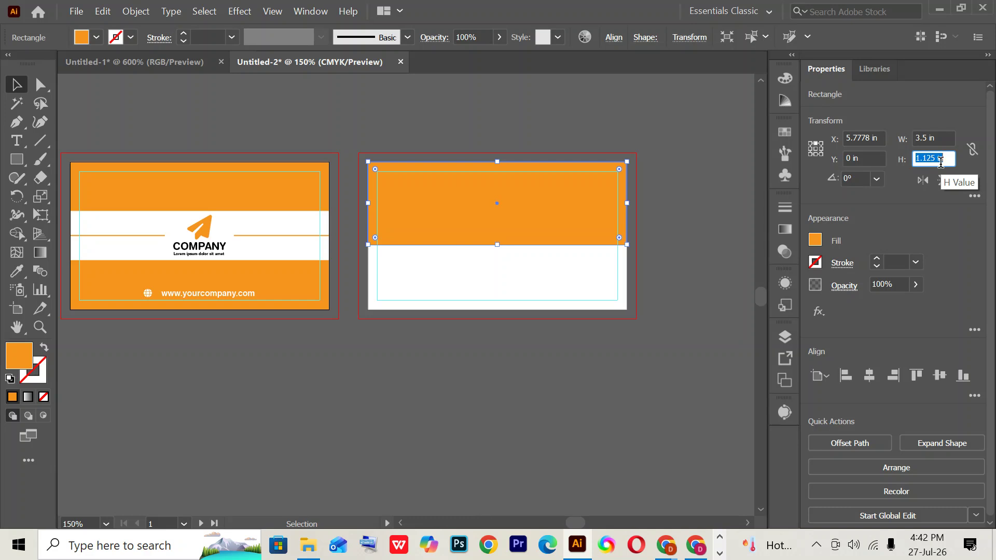
left_click(522, 248)
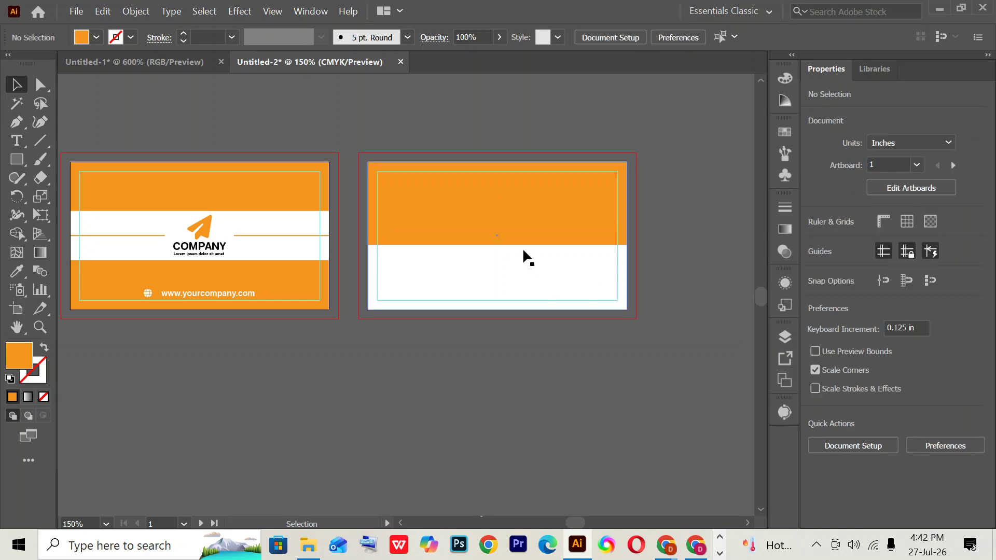
left_click(520, 235)
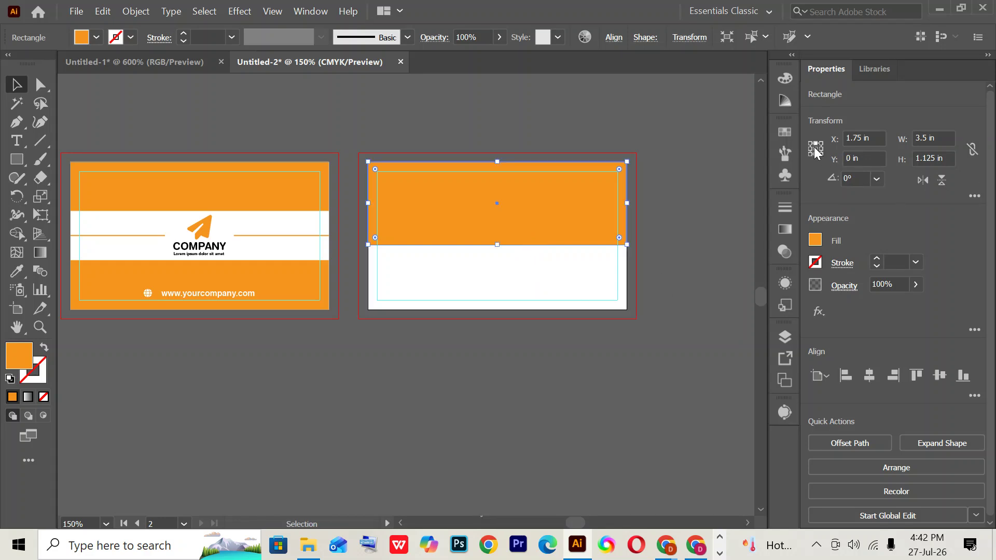
- Fill the top rectangle black and reduce its height from 0.875 in to 0.625 in
left_click(97, 38)
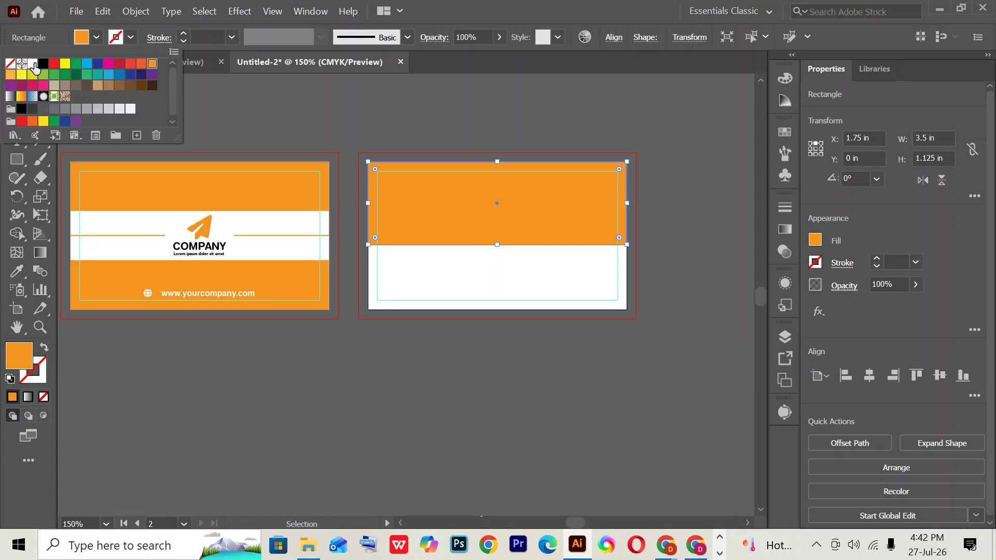
left_click(43, 63)
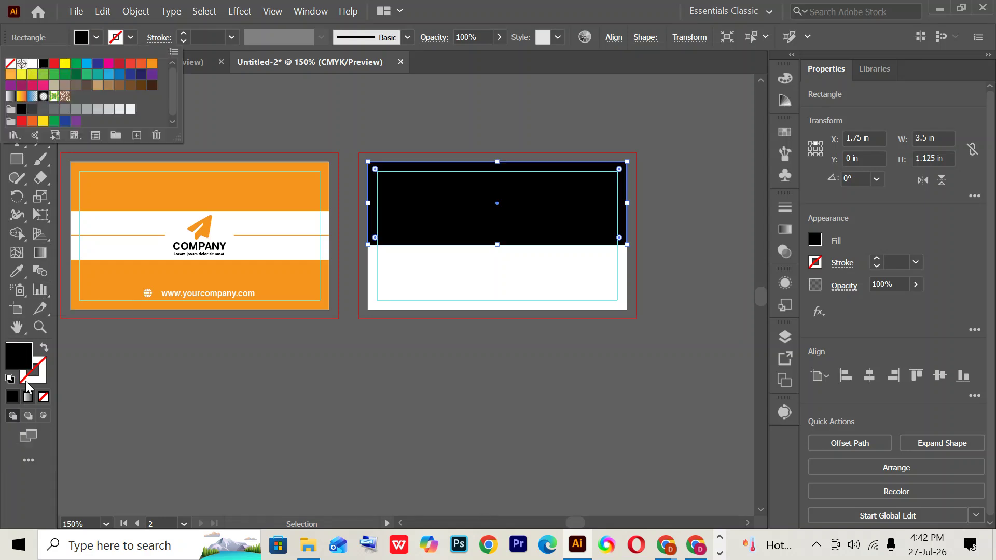
key("Escape")
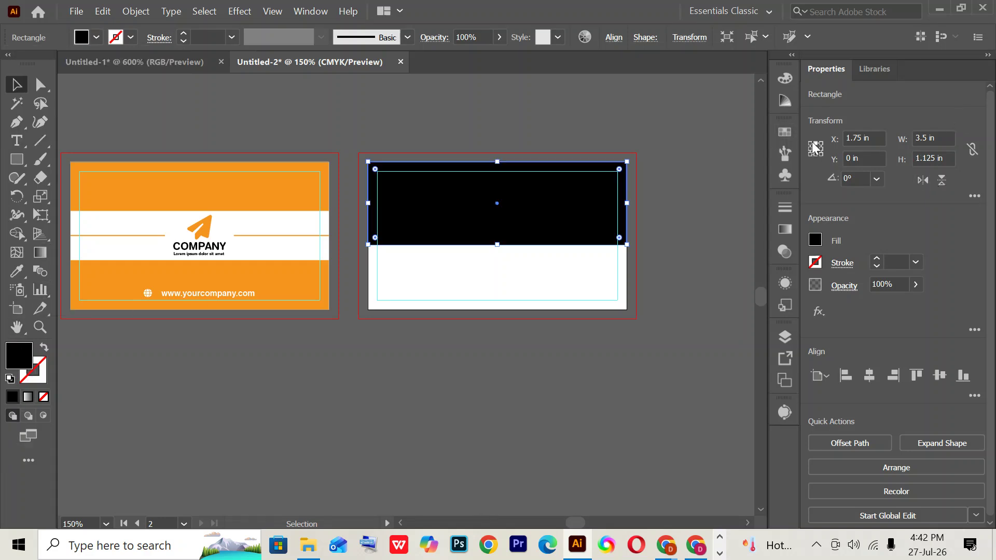
left_click(945, 156)
type("0.875")
key("Return")
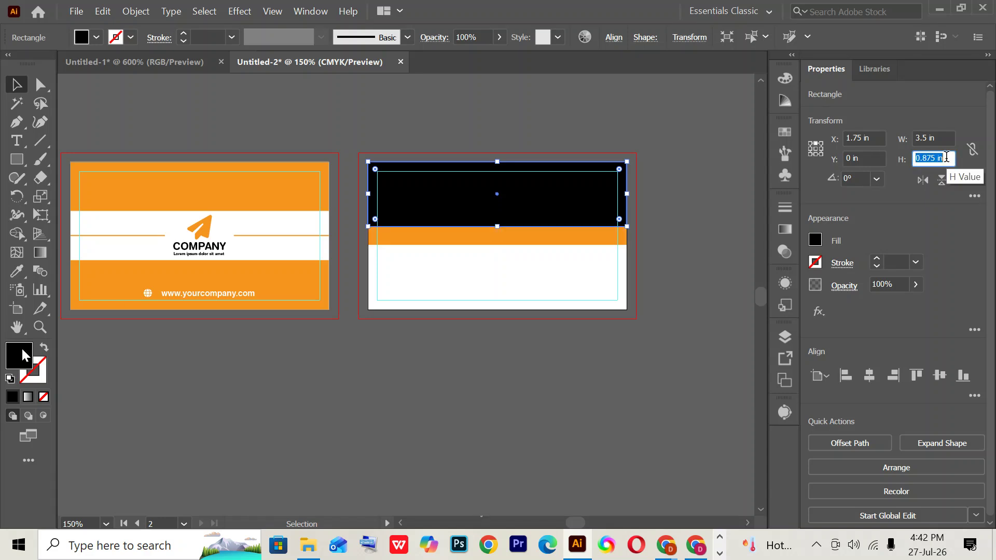
key("Down")
key("Down")
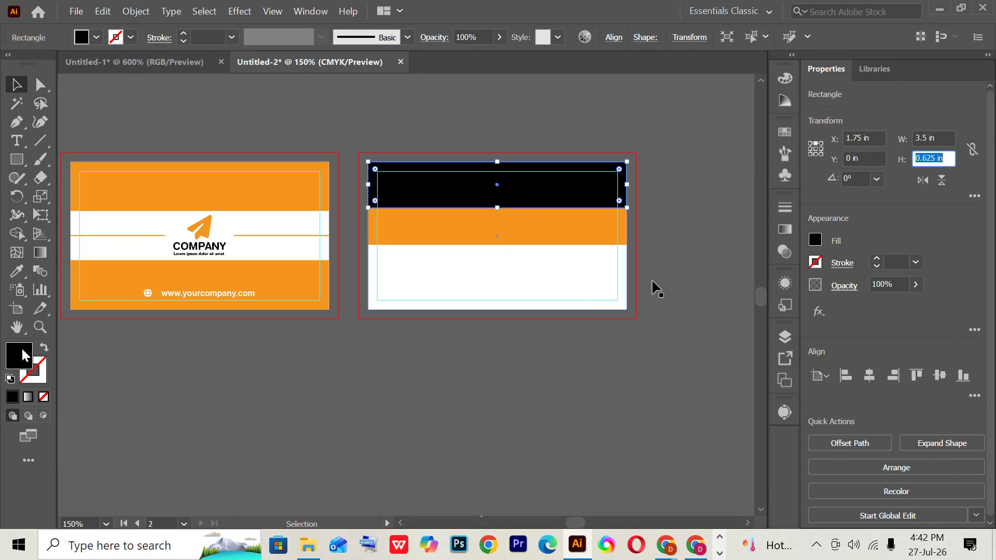
left_click(703, 267)
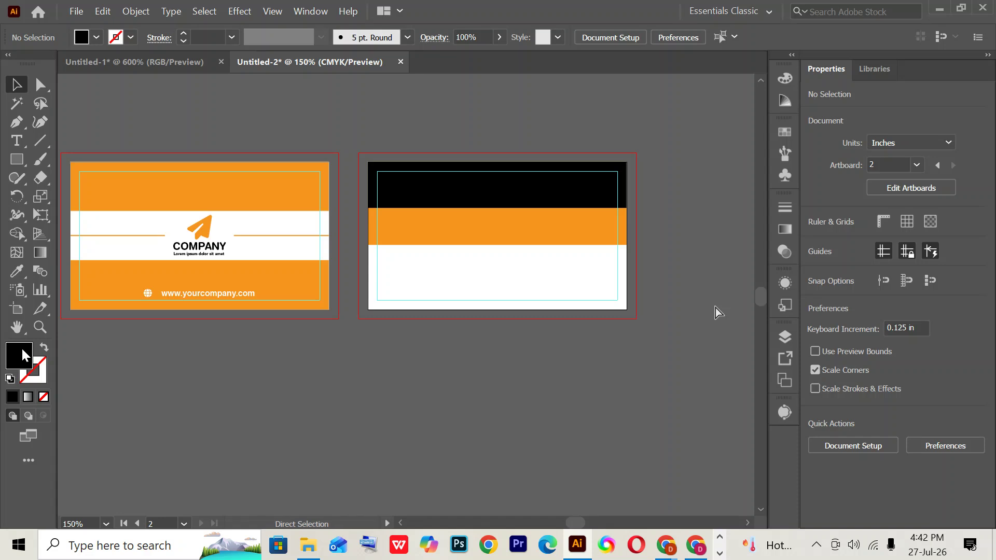
key("ctrl+0")
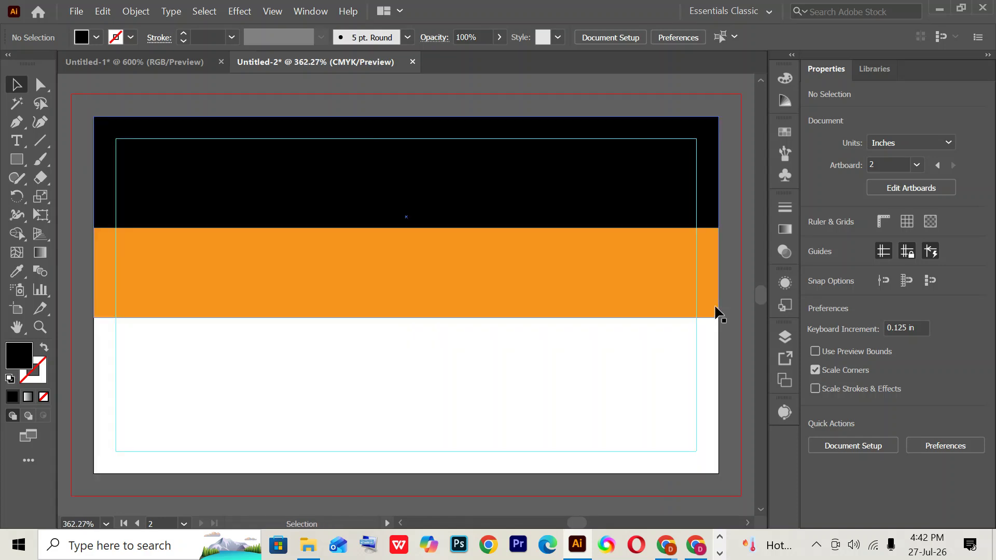
- Set the black top band's height to 0.75 in
left_click(594, 215)
left_click(947, 159)
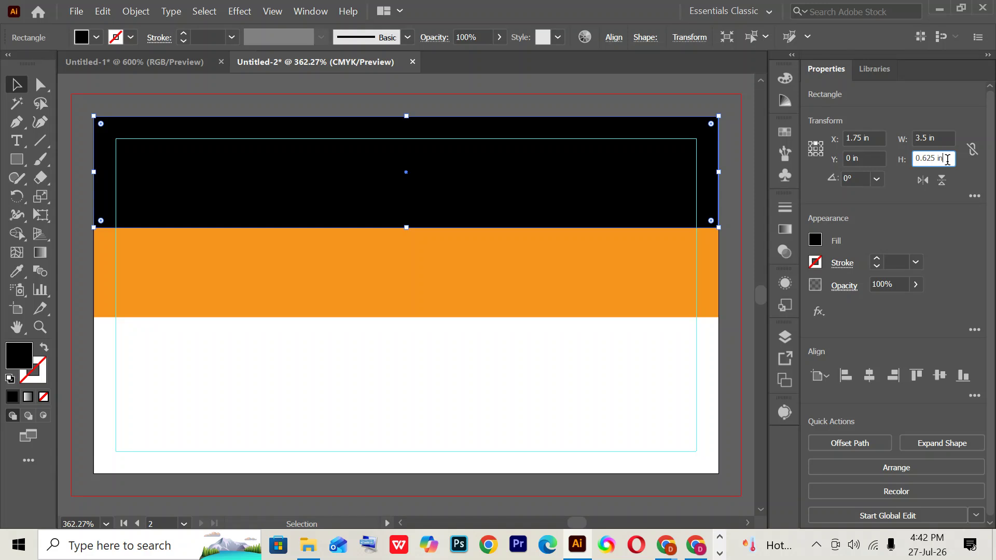
type("0.75")
key("Return")
left_click(745, 484)
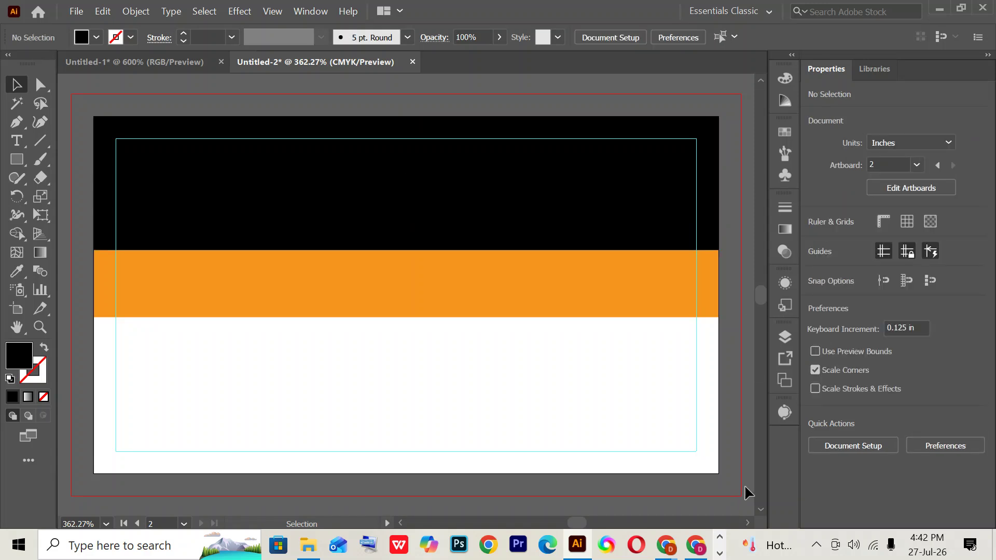
- Zoom out to show both cards and compare them with the reference image
left_click_drag(713, 493, 671, 482)
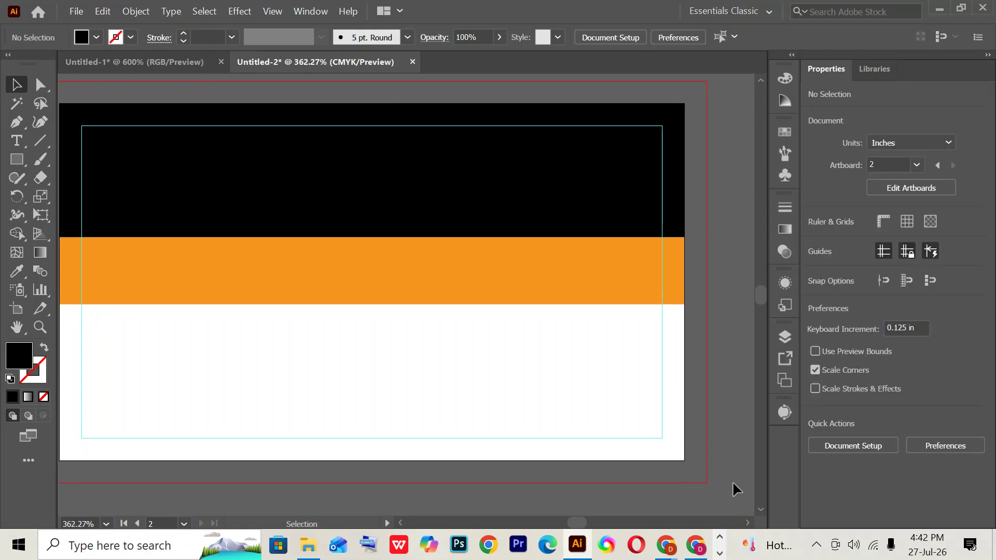
key("ctrl+minus")
key("ctrl+minus")
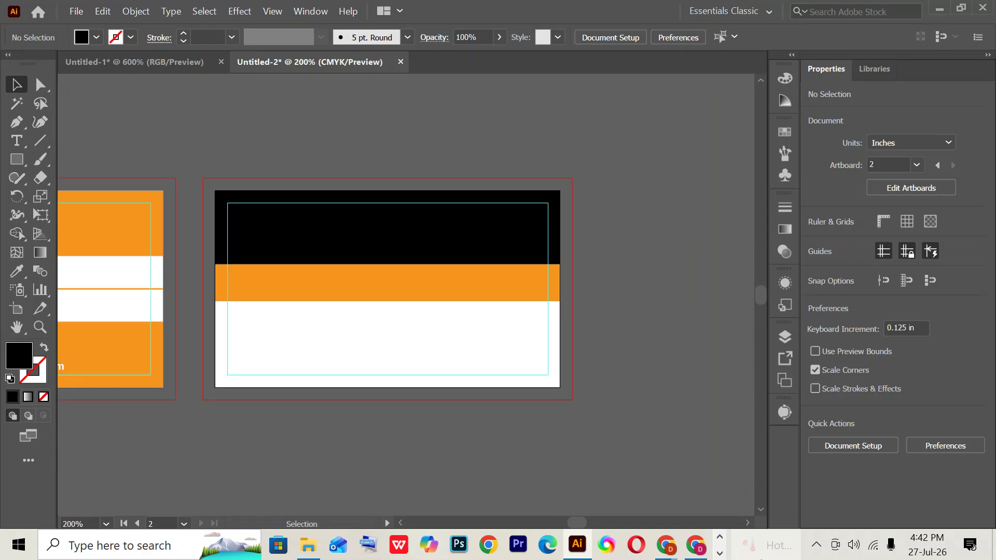
left_click(696, 545)
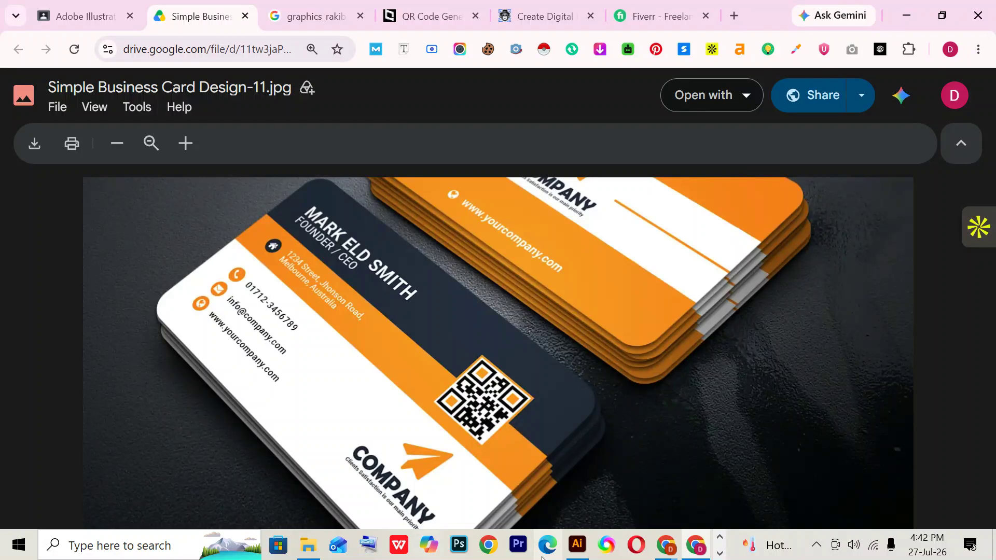
left_click(577, 544)
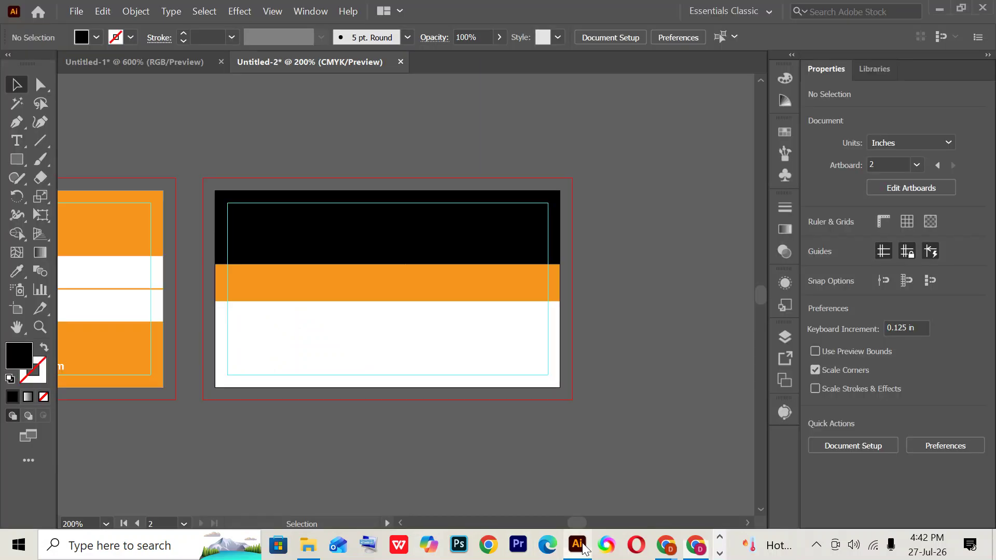
- Type the person's name as a new text object above the back card, sized 8 pt
left_click(17, 141)
left_click(275, 133)
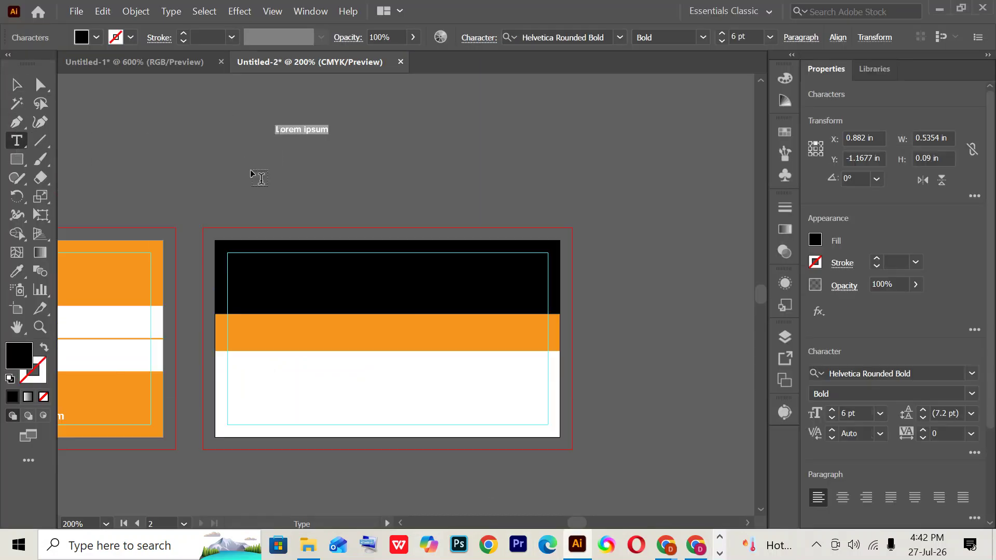
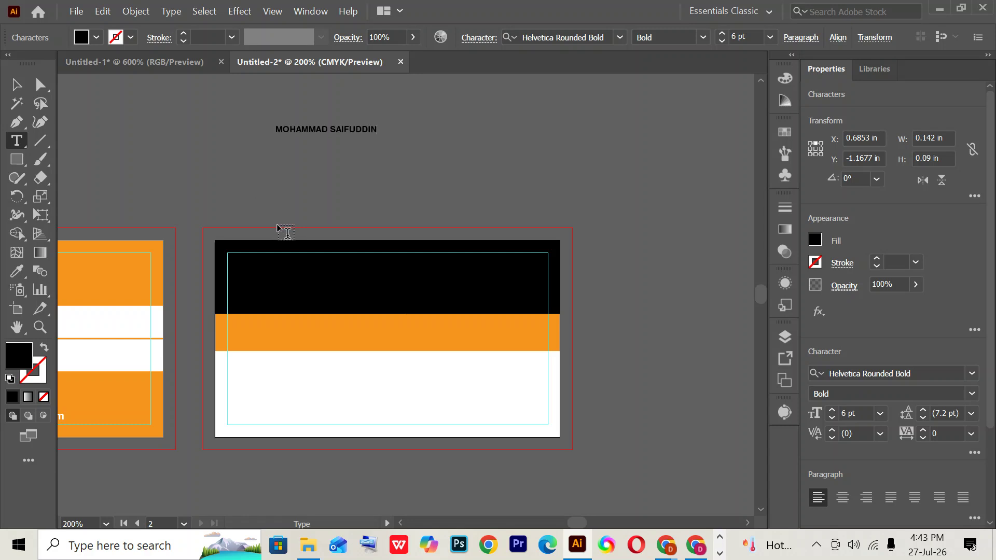
left_click(301, 129)
key("ctrl+a")
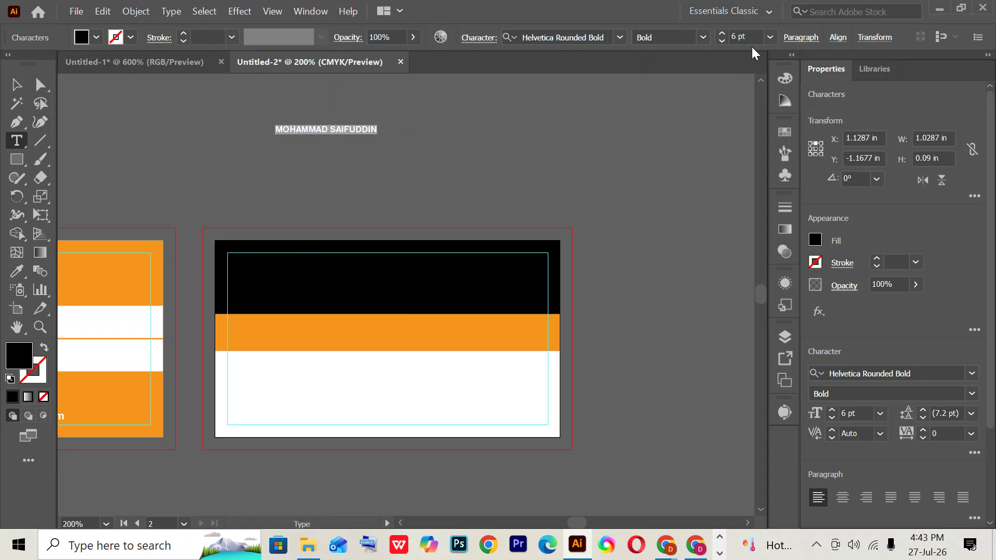
left_click(744, 37)
key("Up")
key("Up")
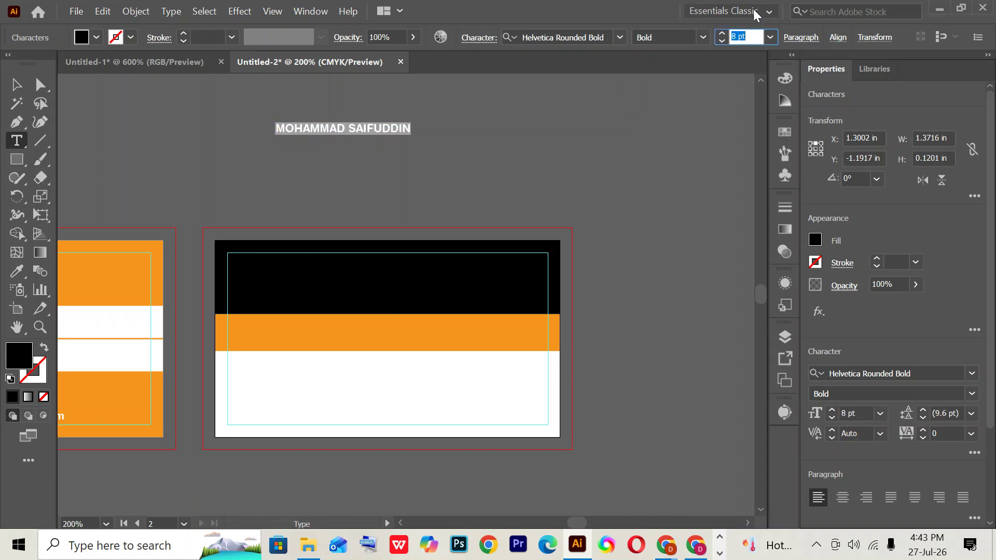
- Add a 'Founder/ CEO' title line below the name at 6 pt
left_click(329, 128)
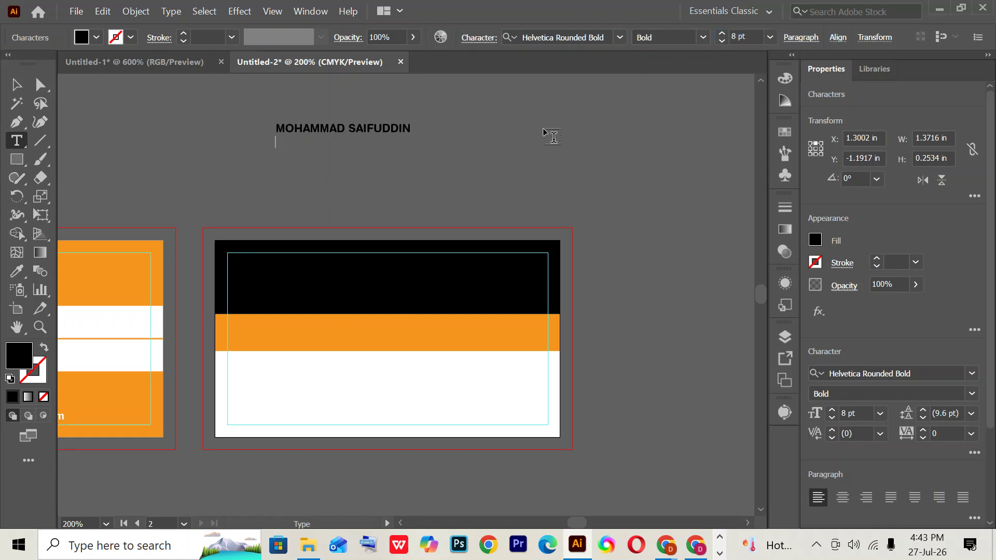
type("Founder/ CEO")
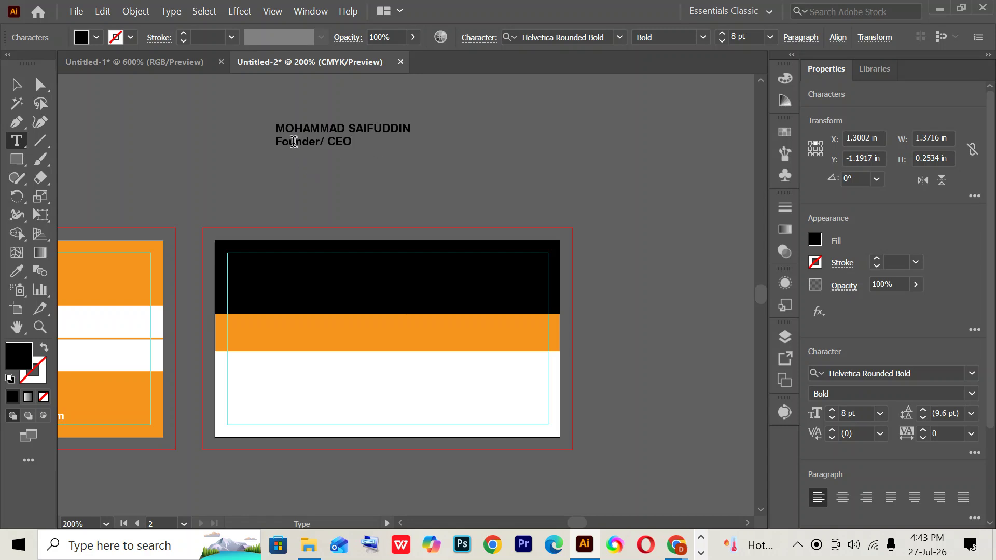
left_click_drag(275, 141, 352, 141)
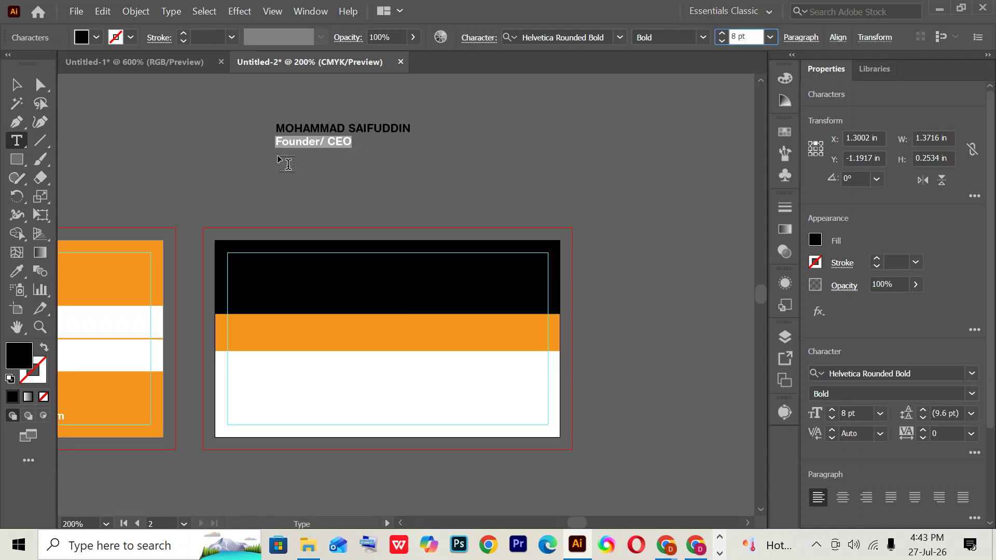
key("Escape")
left_click(288, 138)
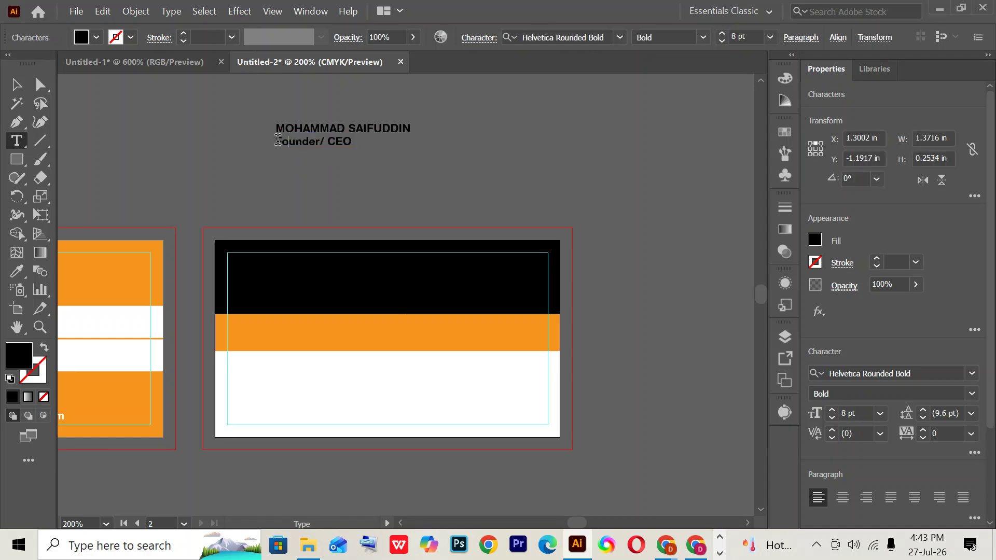
left_click_drag(277, 142, 352, 142)
left_click(741, 35)
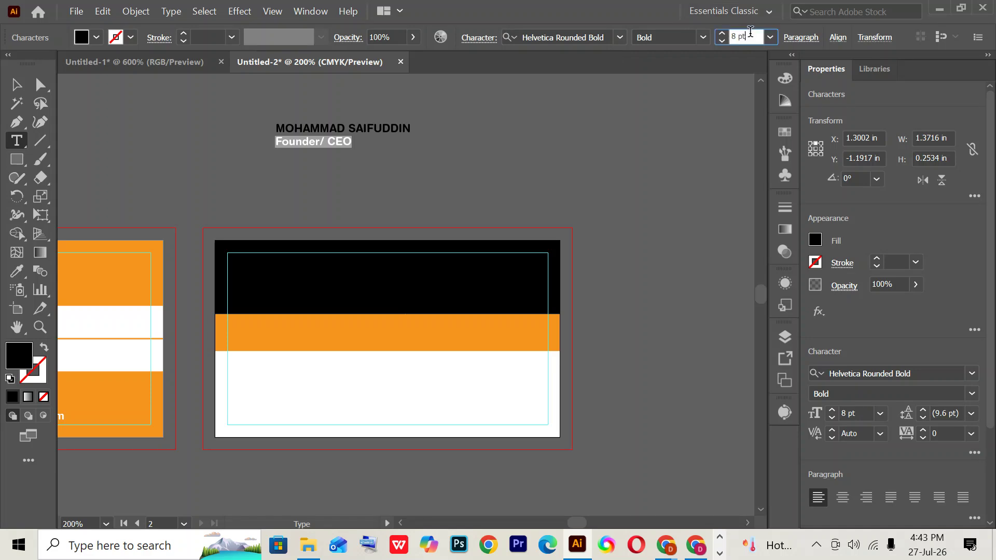
type("6")
key("Return")
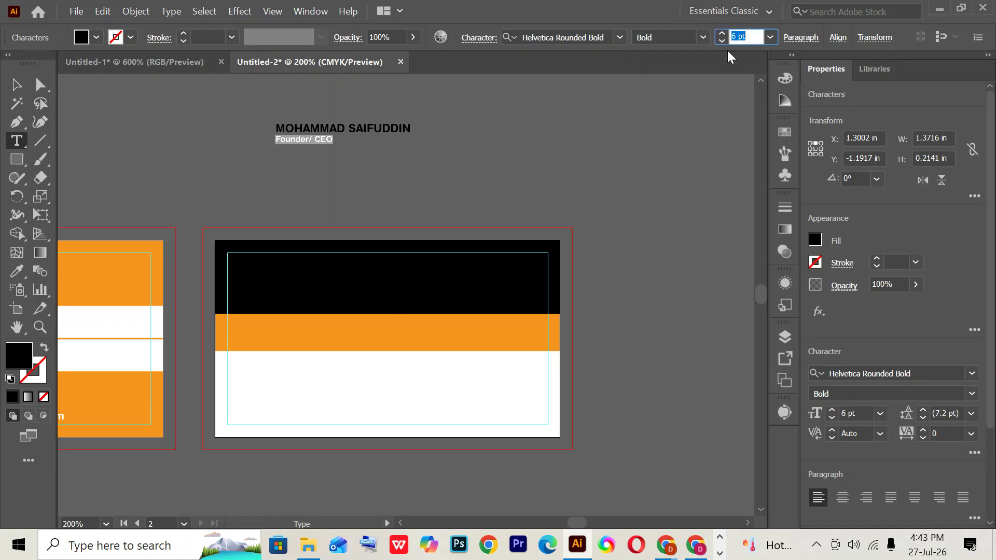
- Compare the text with the reference image and return to the document
left_click(576, 548)
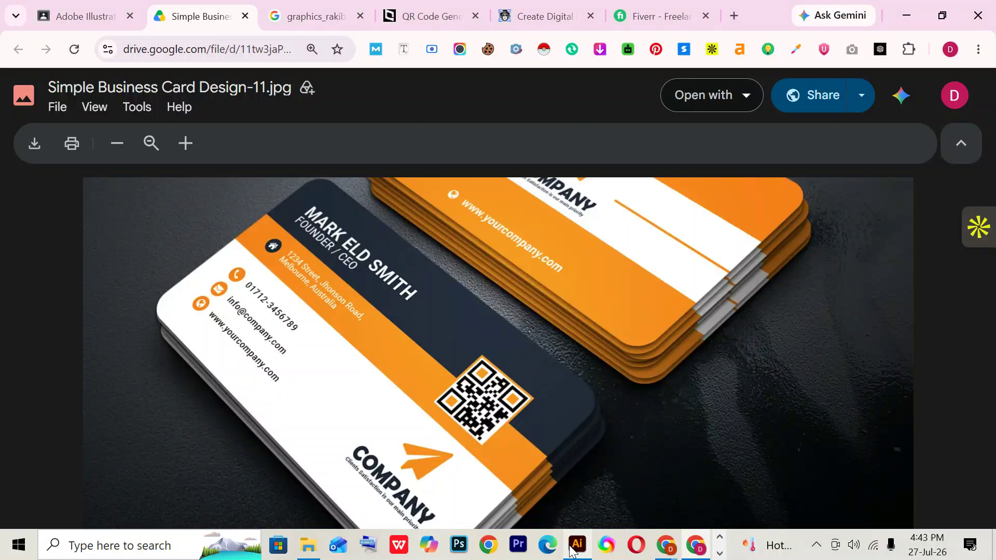
key("alt+Tab")
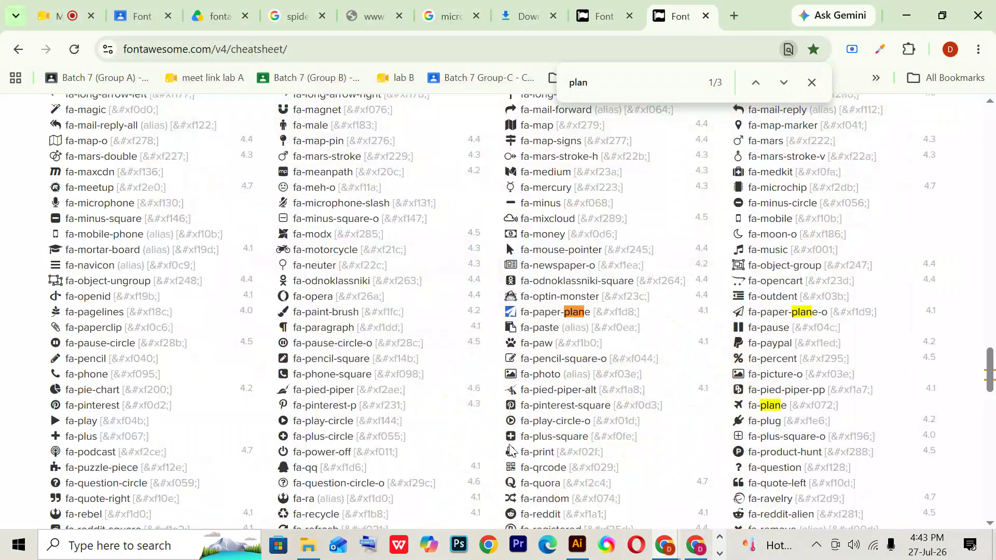
left_click(577, 543)
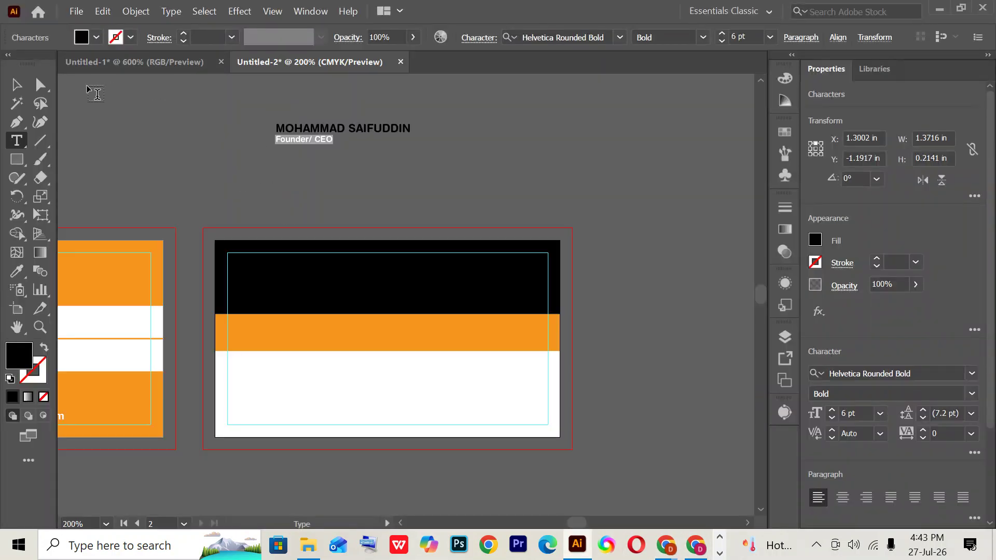
- Make the name and title text white
left_click(12, 86)
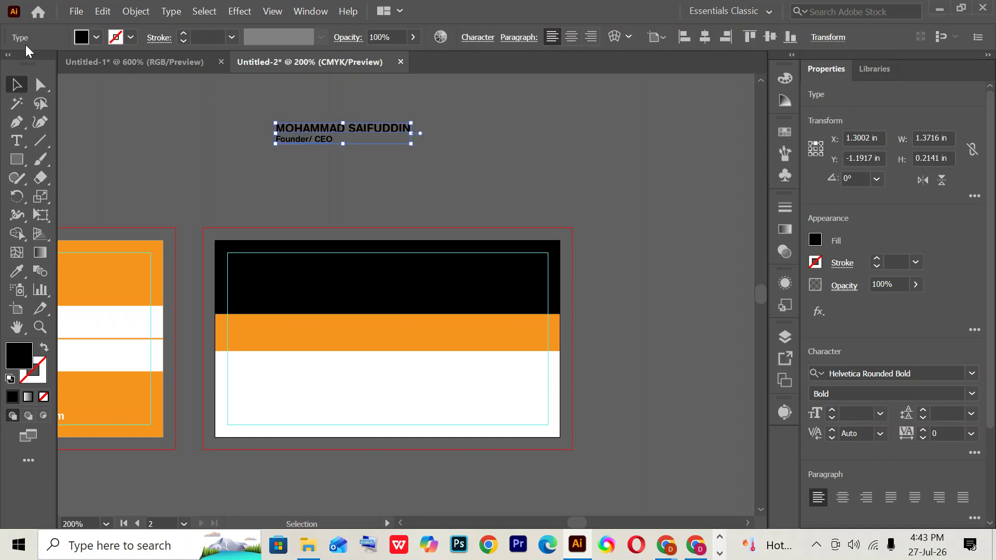
left_click(96, 38)
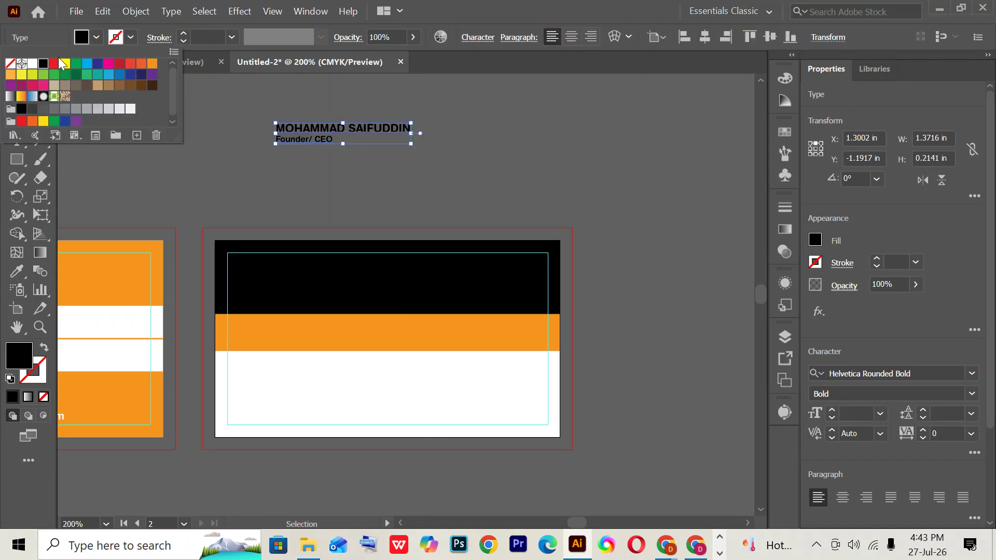
left_click(32, 63)
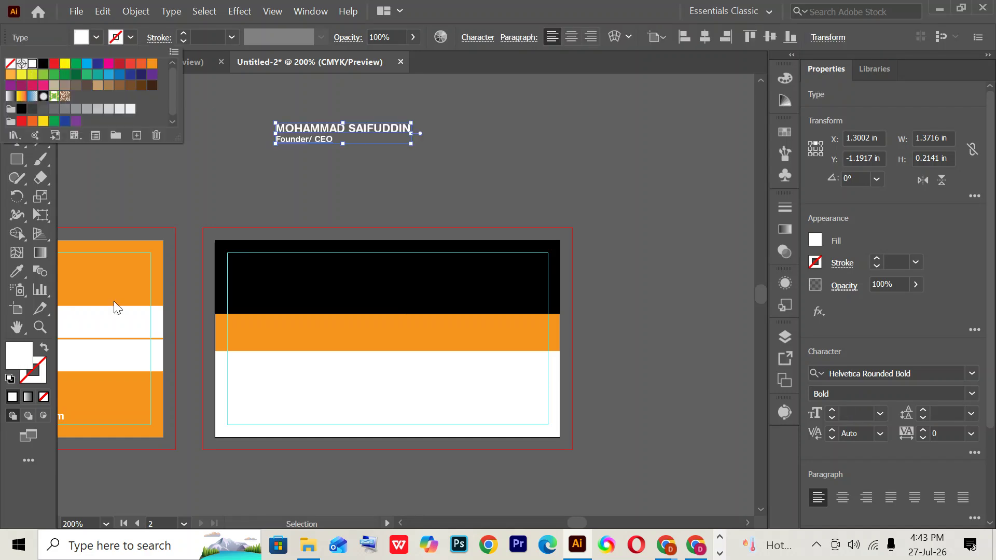
- Align the text block to the artboard's top-left, nudged 0.125 in down and right
left_click(441, 154)
left_click(339, 133)
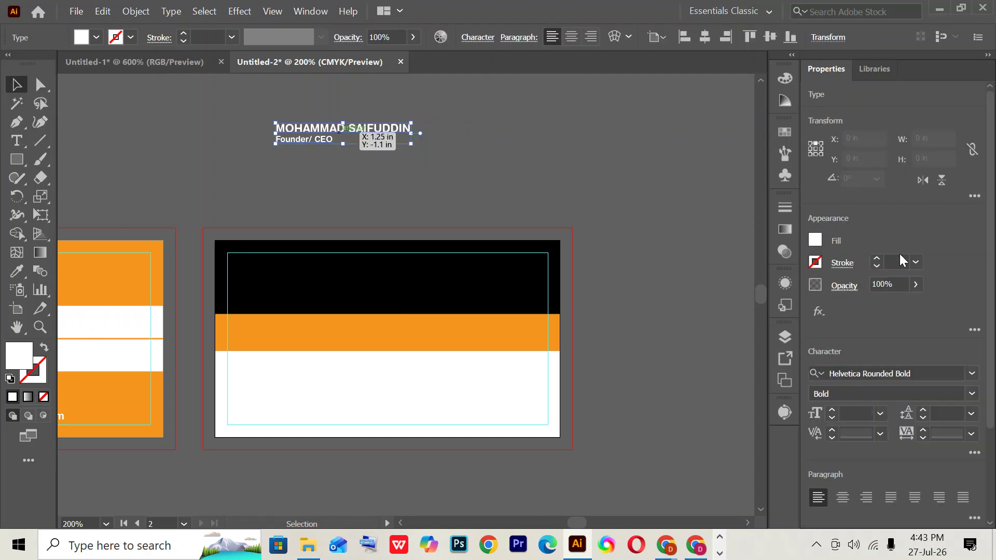
left_click(750, 37)
left_click(685, 37)
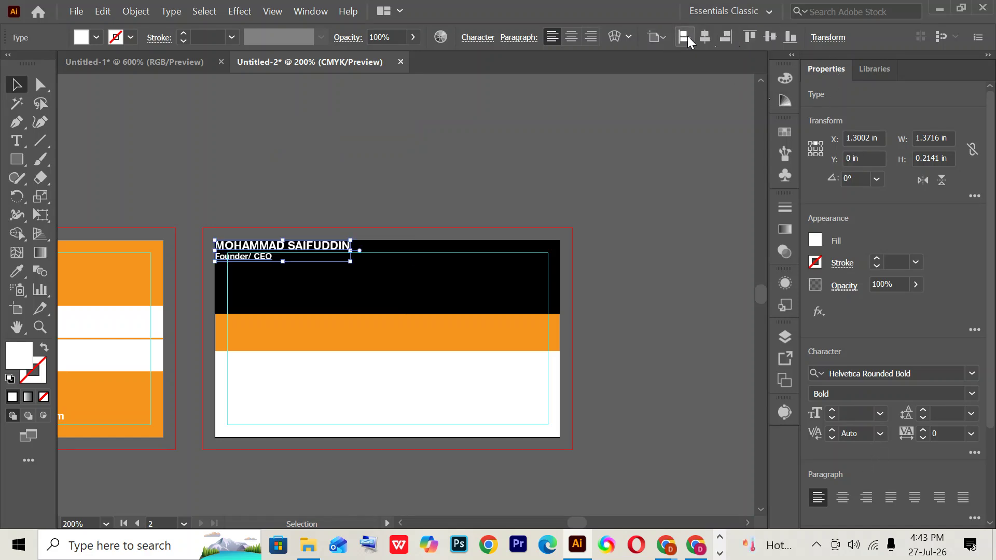
key("Down")
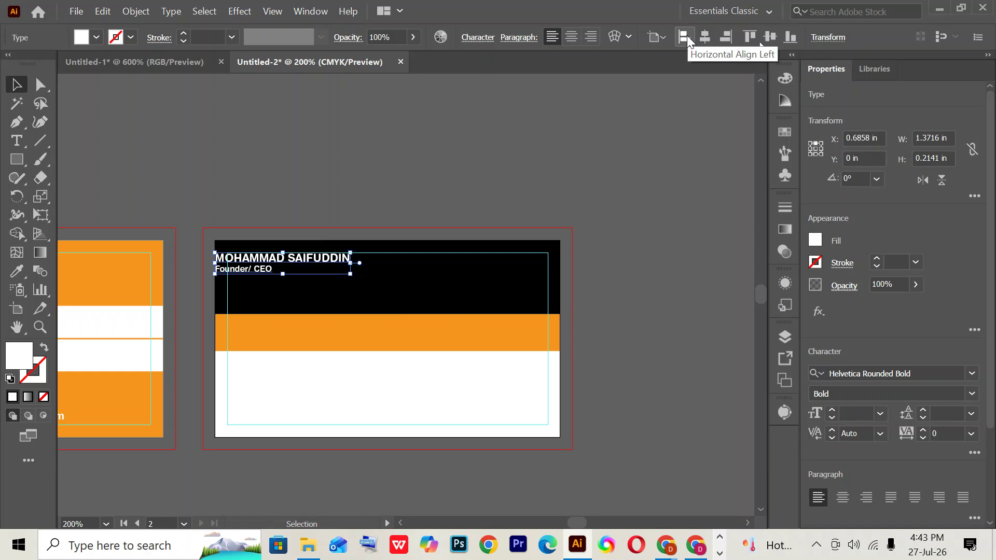
key("Right")
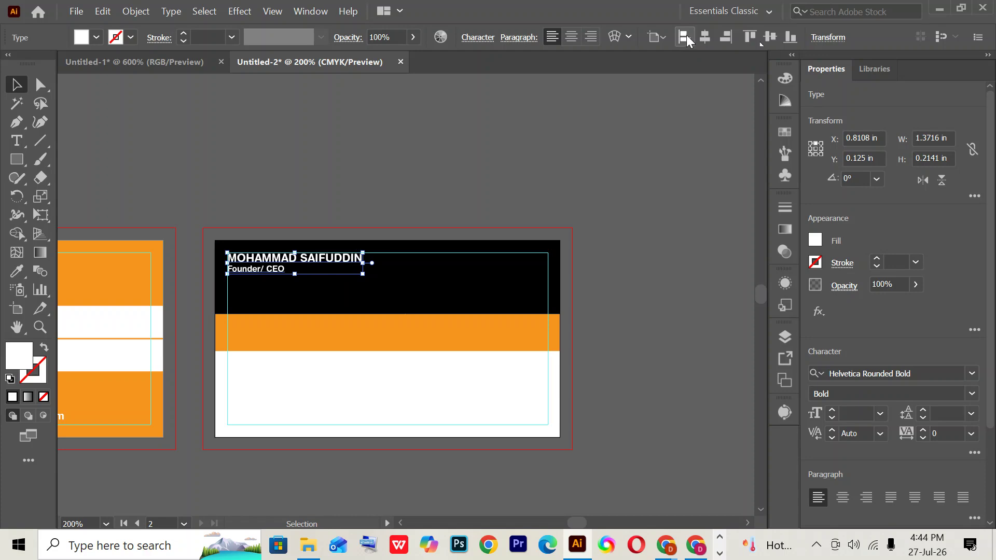
left_click(696, 544)
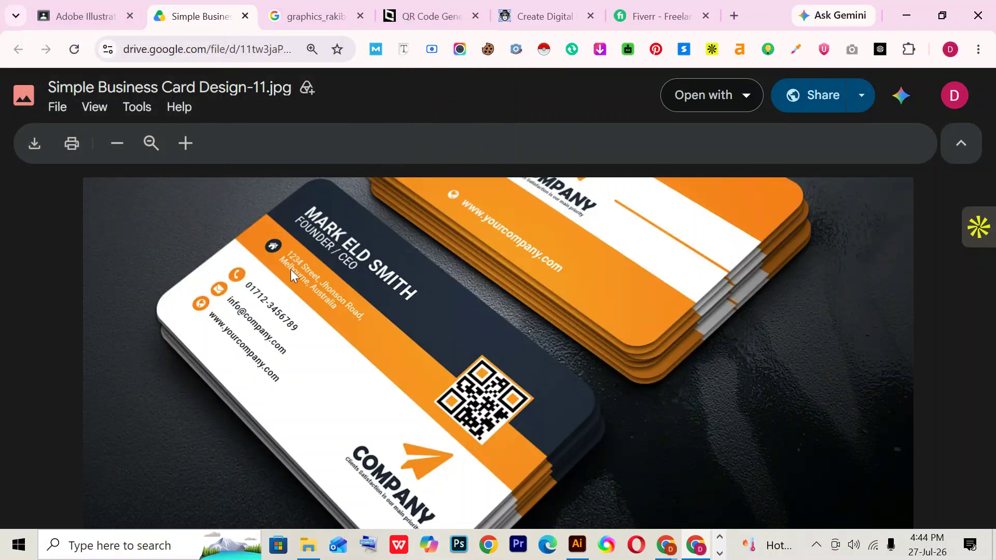
- Shorten the black top band to 0.625 in tall
scroll(444, 240, "up", 1)
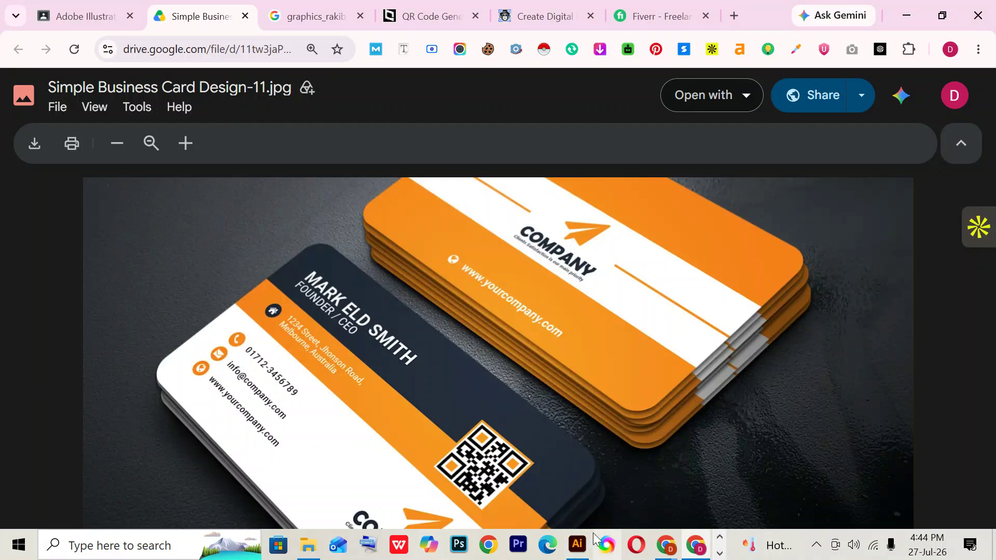
left_click(578, 545)
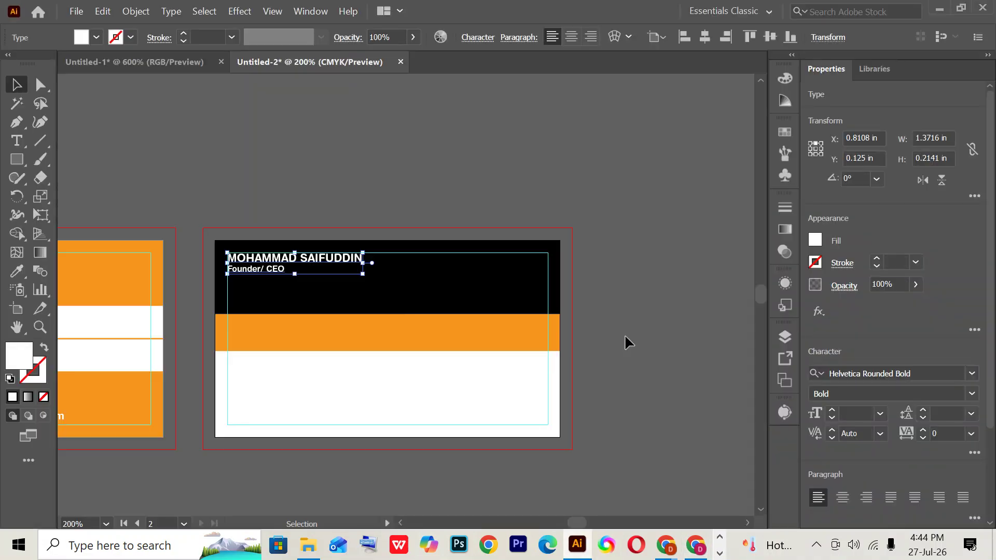
left_click(624, 342)
left_click(332, 259)
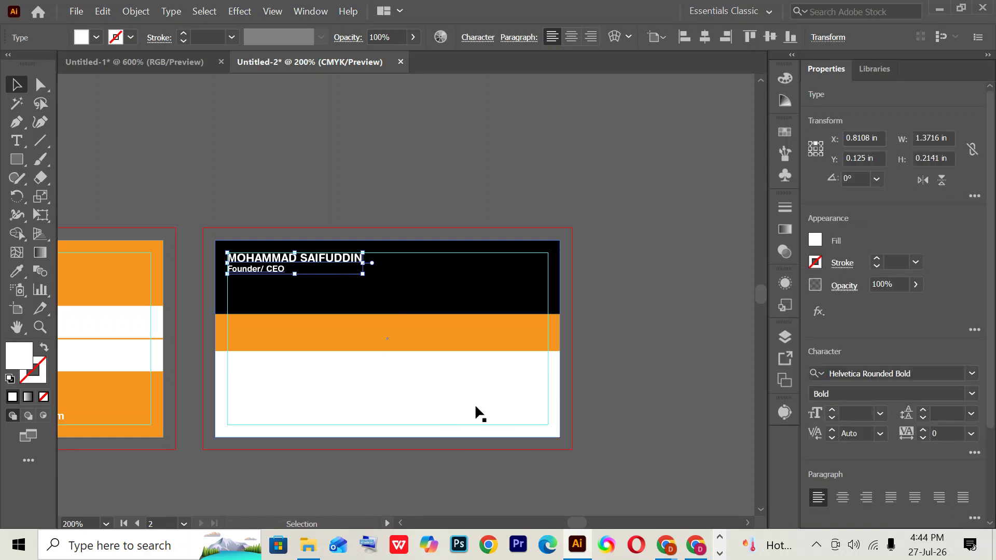
left_click(415, 310)
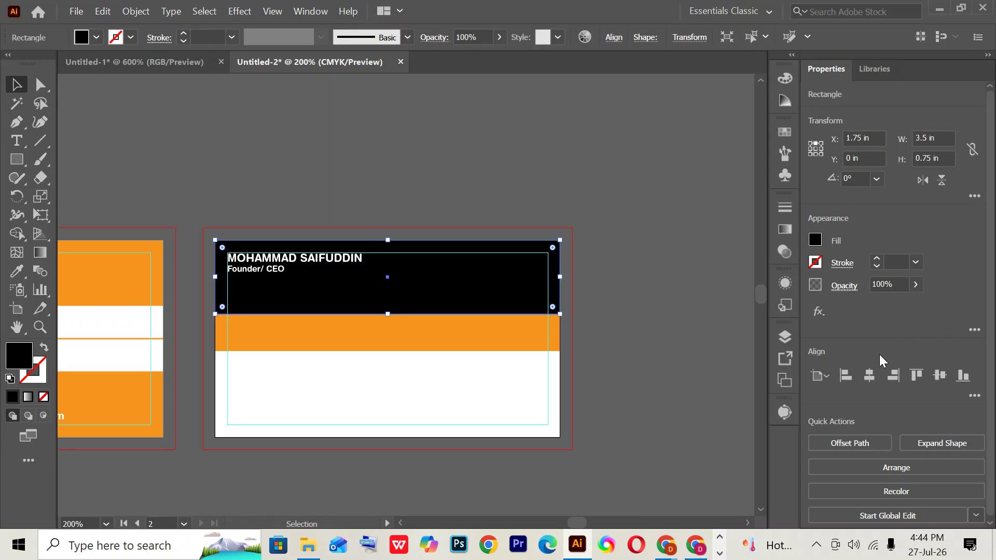
left_click(939, 154)
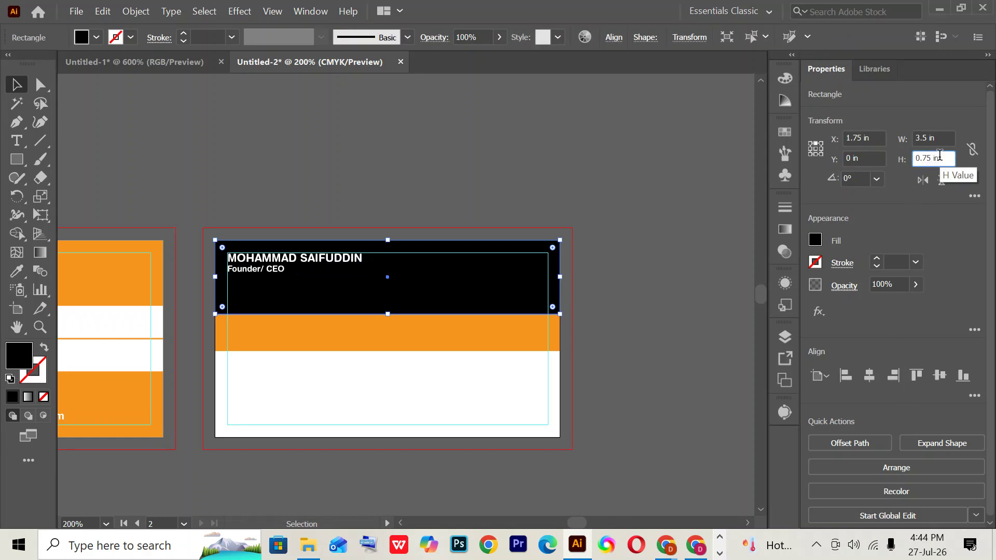
key("Down")
left_click(586, 319)
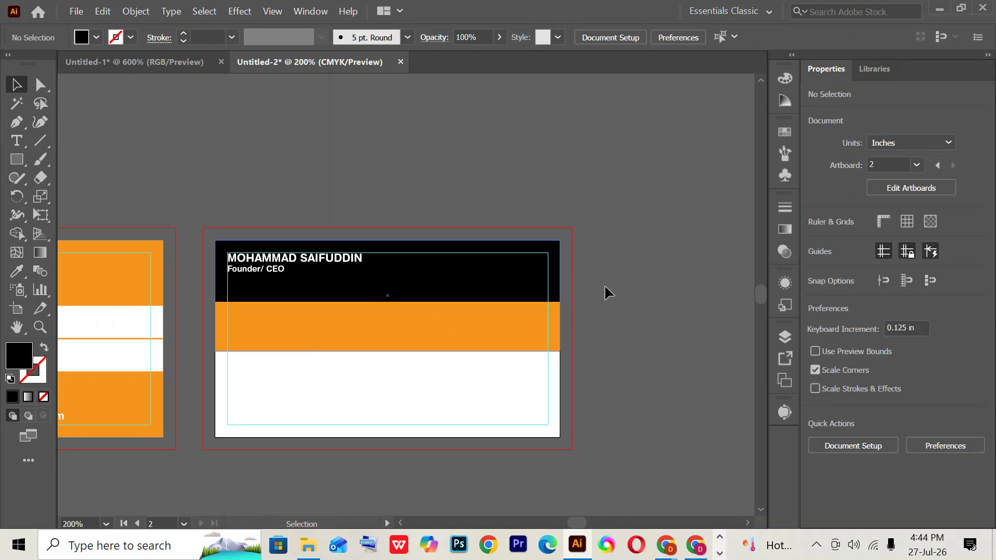
- Compare the back card with the reference image again
left_click(695, 545)
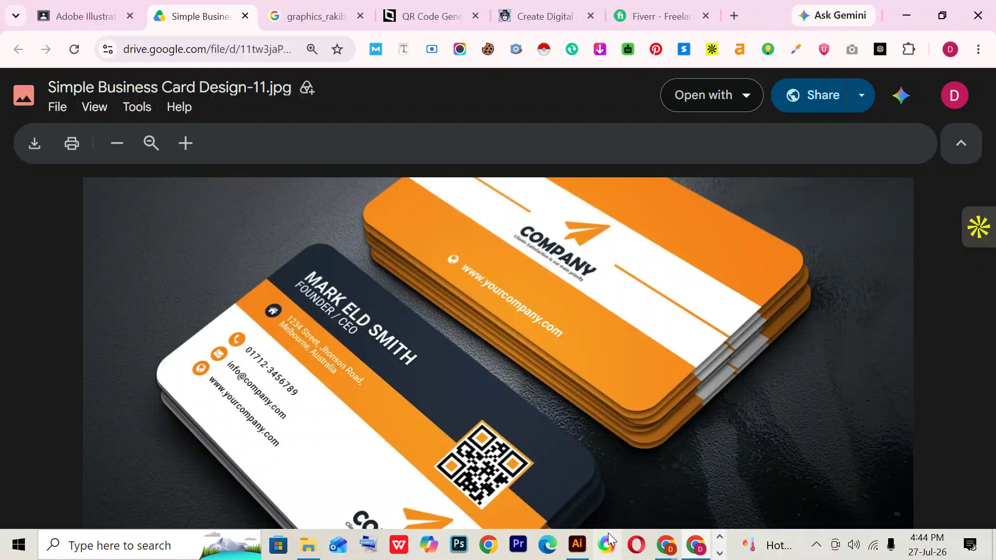
left_click(586, 547)
scroll(389, 300, "up", 3)
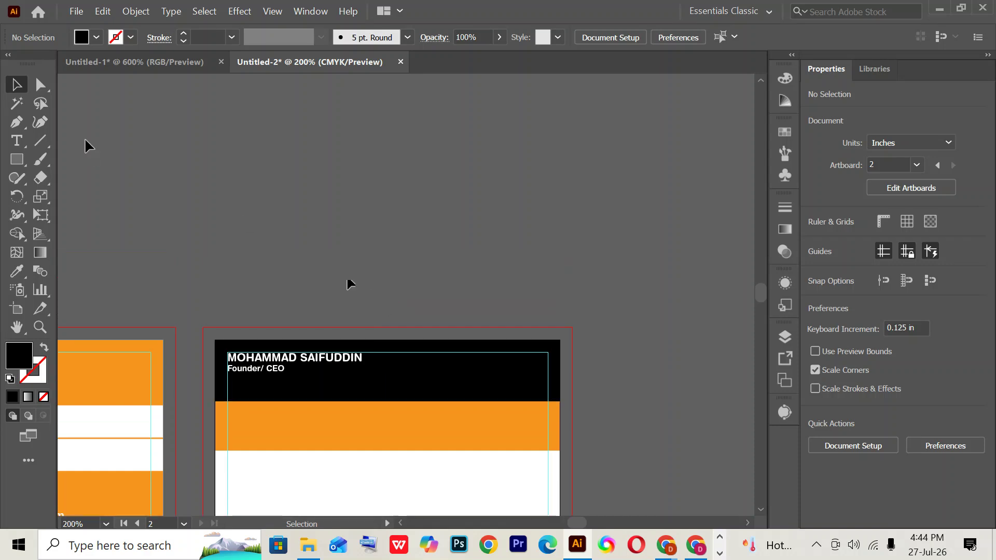
- Type a two-line postal address in black 6 pt Helvetica Rounded Bold above the card back
left_click(18, 139)
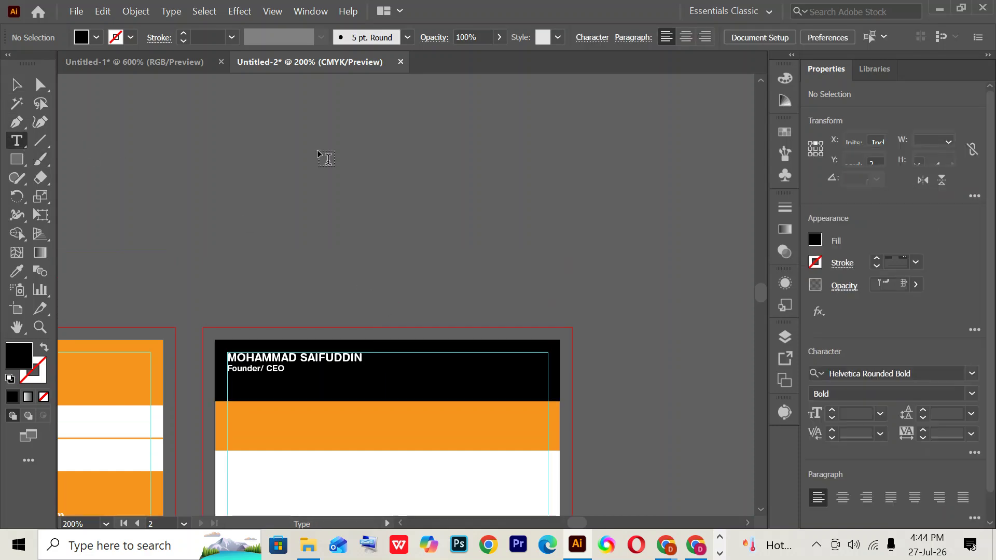
left_click(319, 151)
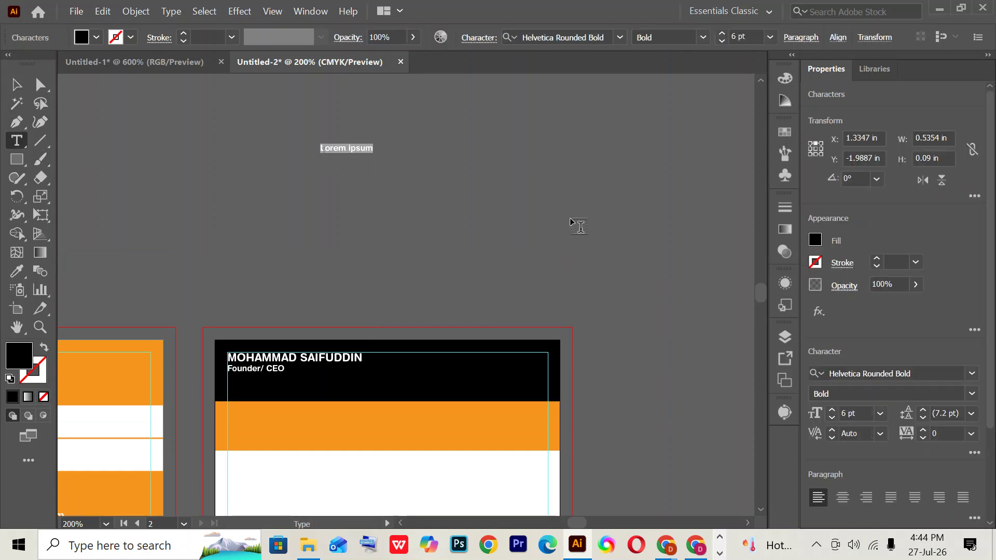
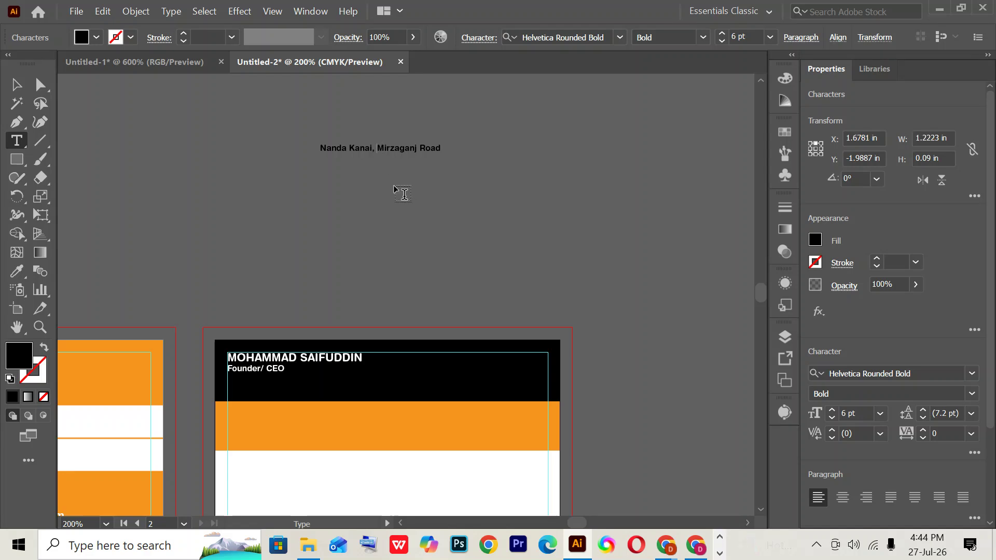
key("ctrl+Left")
key("ctrl+Left")
key("Return")
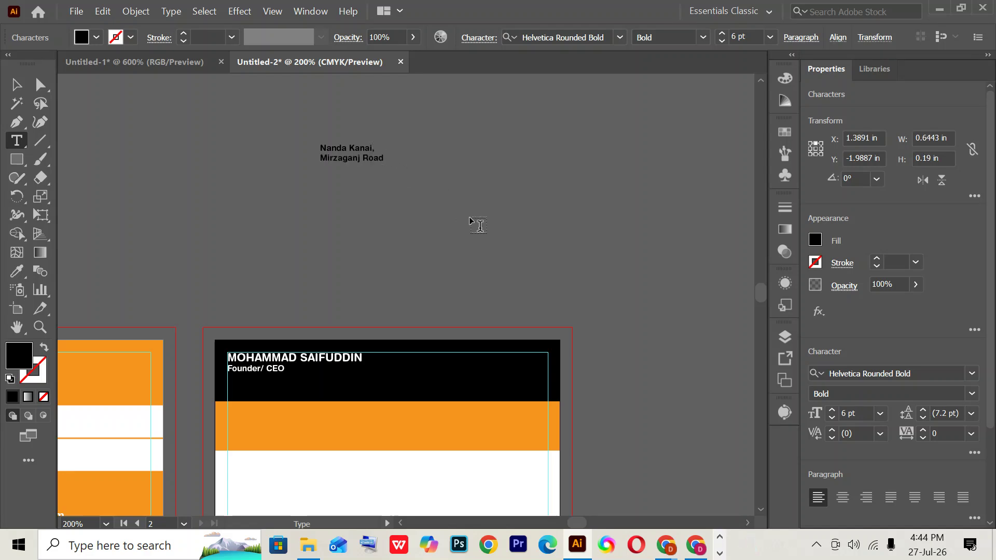
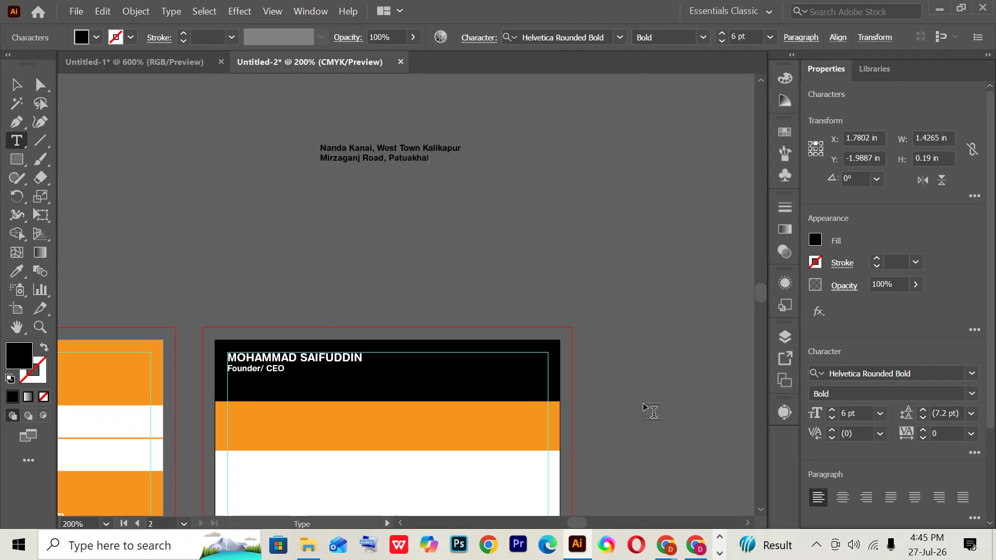
- Finish typing the second address line (city and postcode) and select the whole address text block
type("oi")
left_click(14, 83)
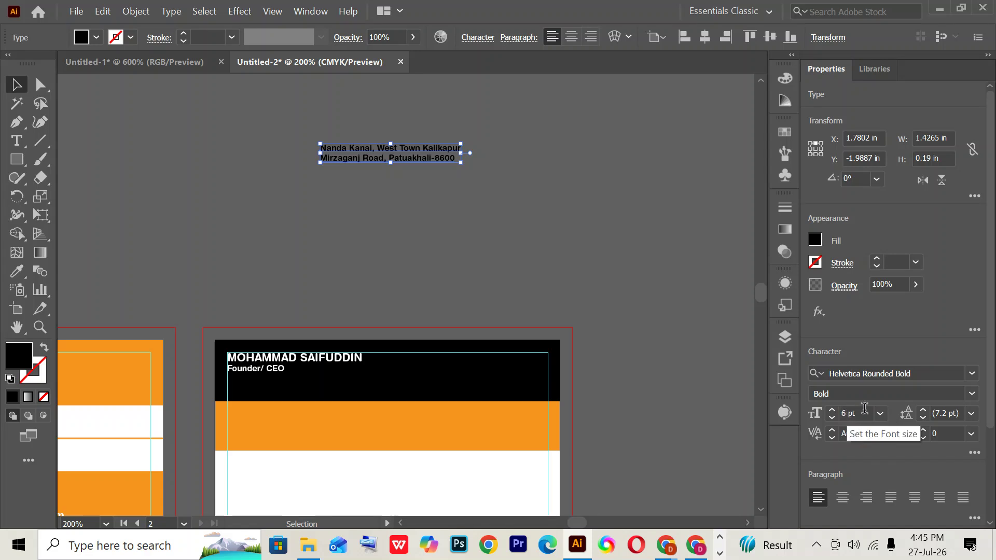
left_click(101, 38)
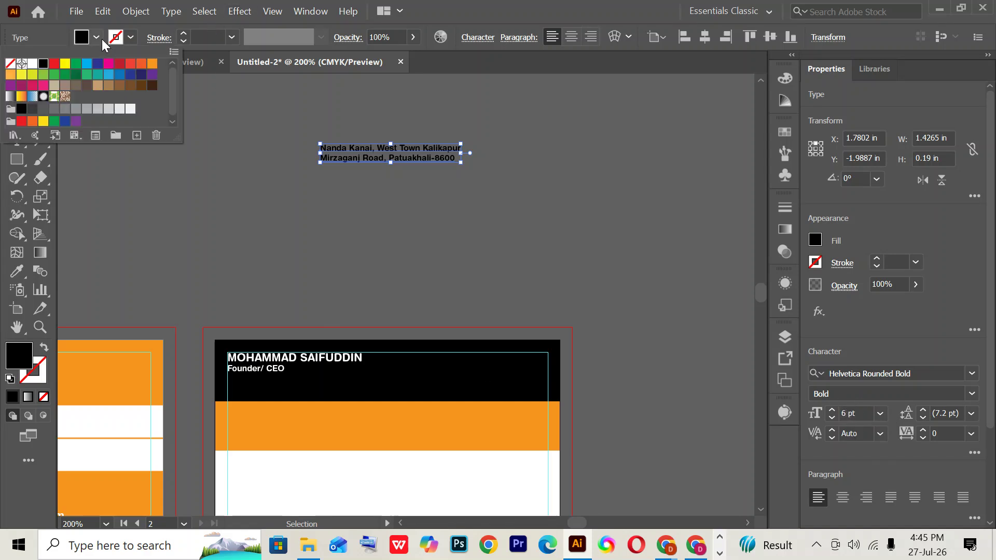
left_click(95, 37)
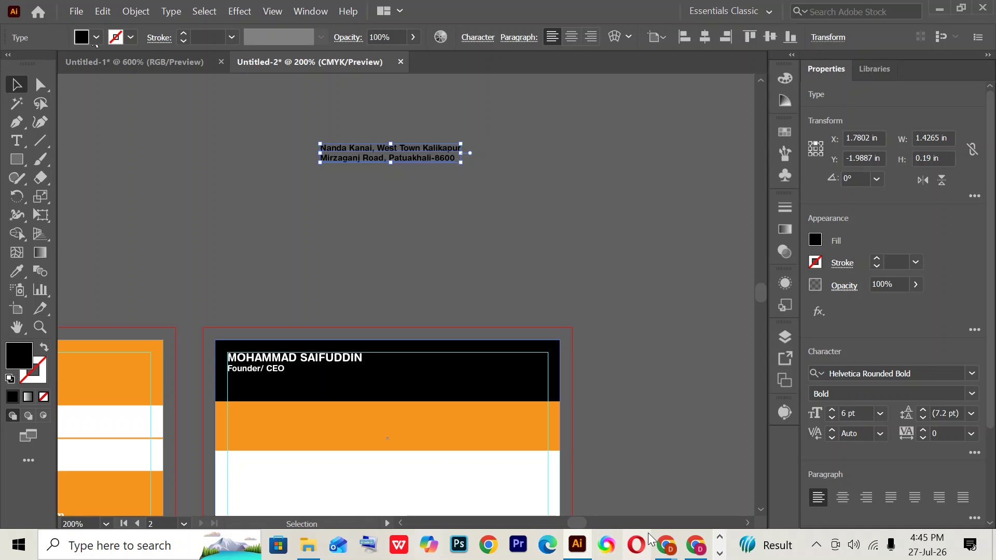
- After comparing with the reference card, fill the address text white
left_click(695, 544)
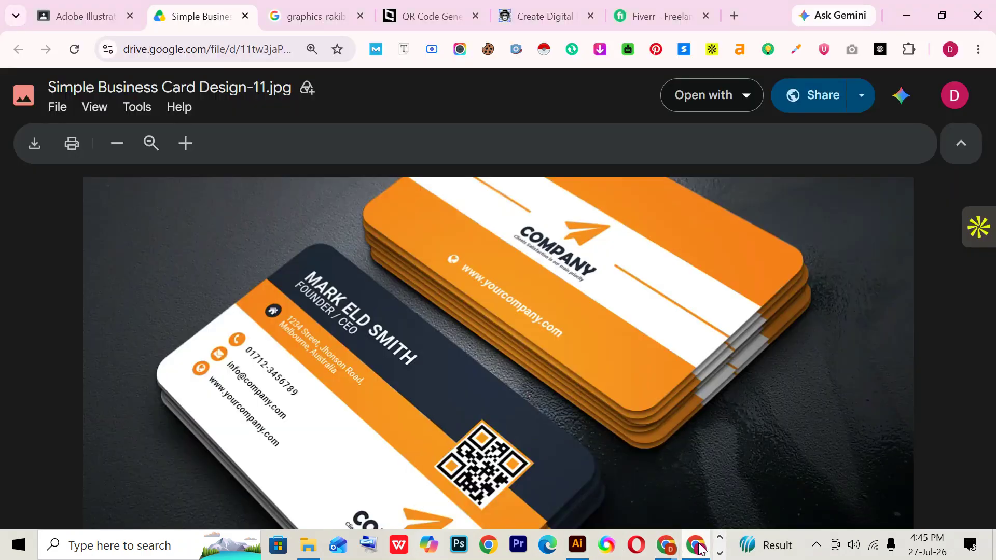
left_click(577, 544)
left_click(92, 39)
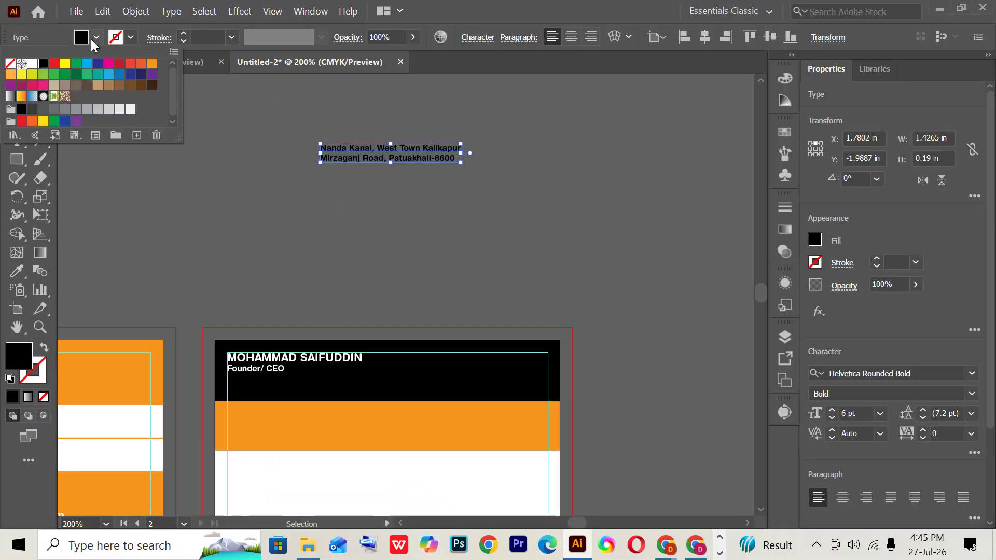
left_click(32, 63)
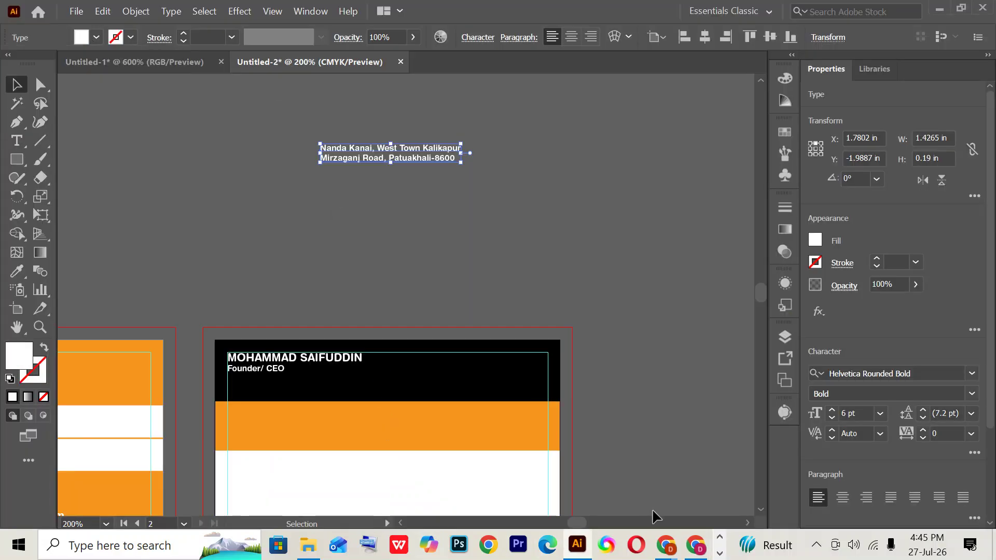
- Recheck the reference card design, then bring up the Font Awesome cheatsheet in the browser
left_click(695, 544)
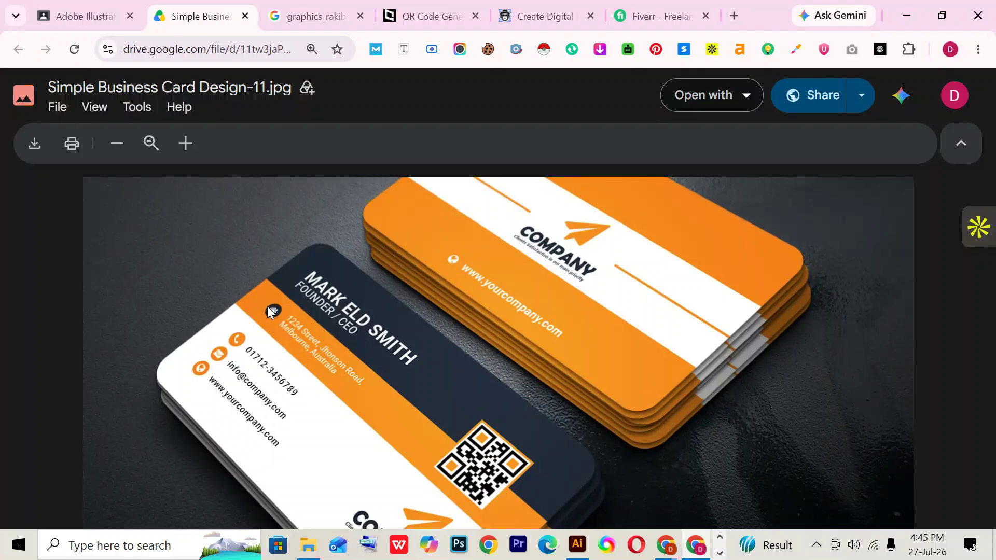
left_click(577, 544)
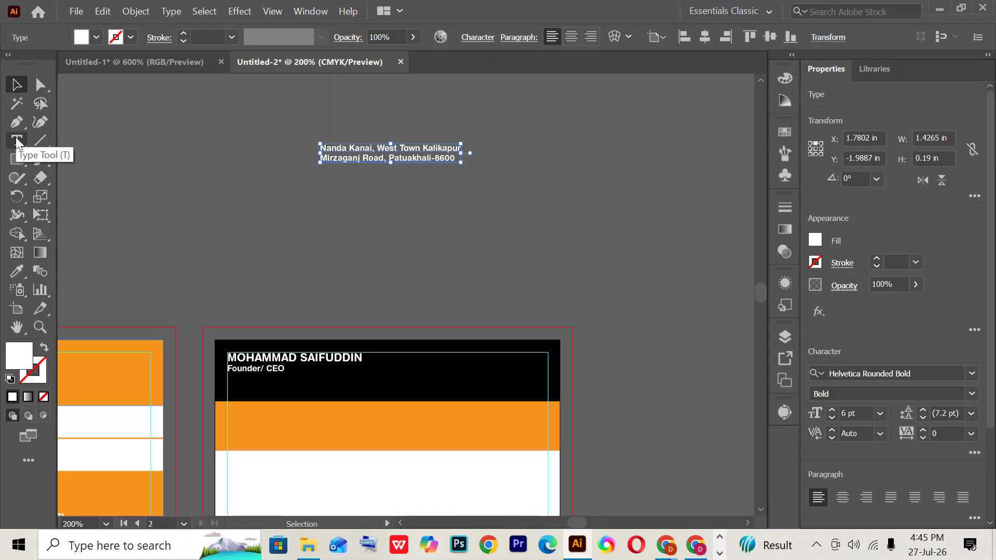
mouse_move(666, 544)
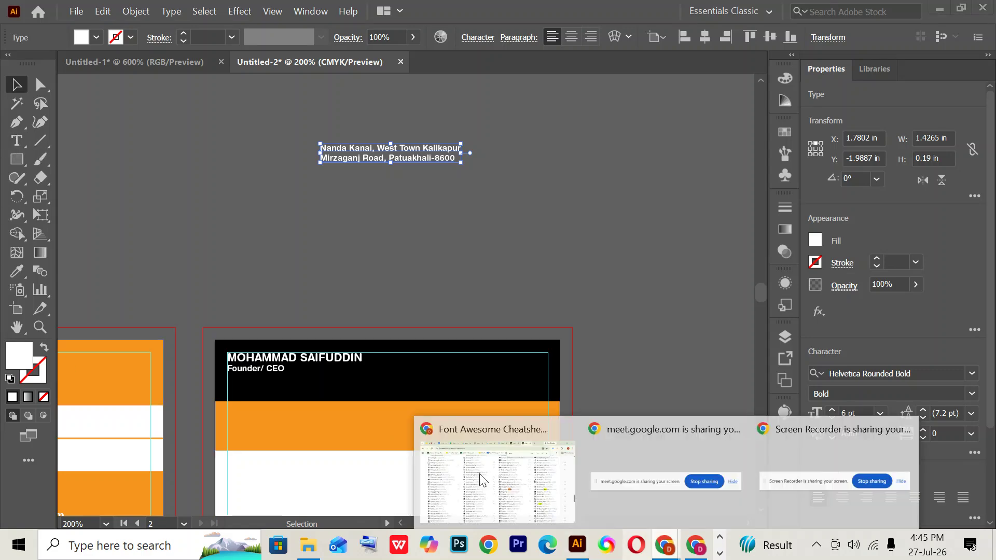
left_click(483, 479)
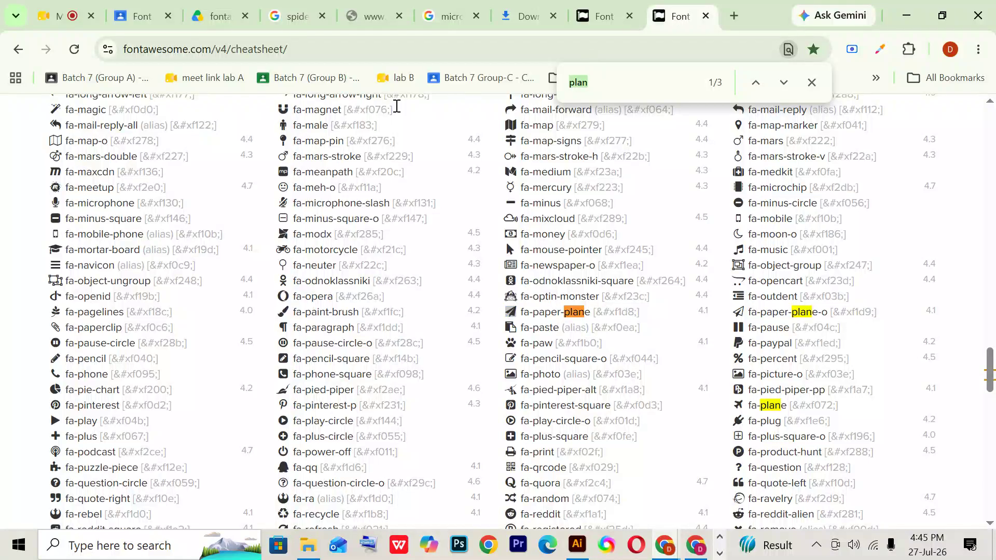
- Find 'home' on the cheatsheet and copy the fa-home (&#xf015;) house glyph
type("home")
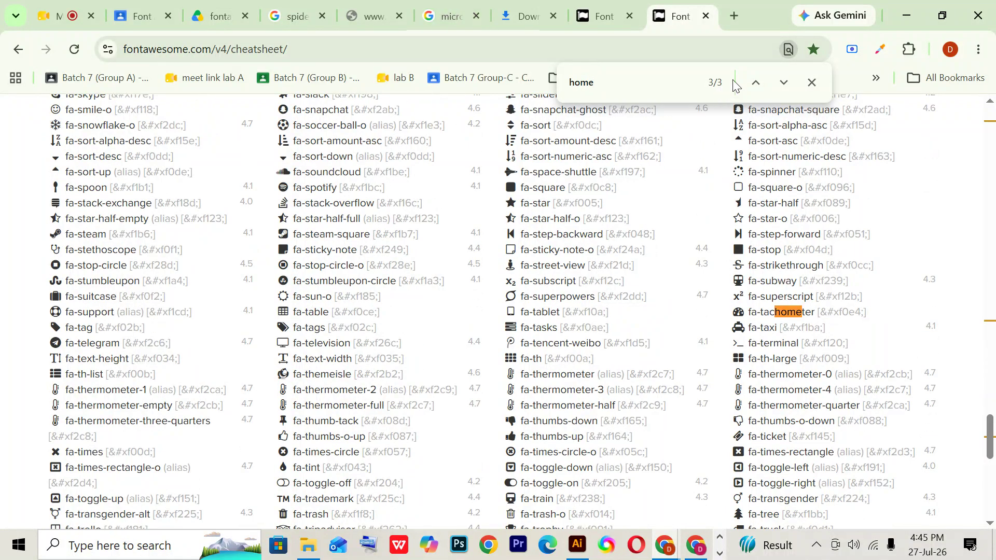
left_click(756, 83)
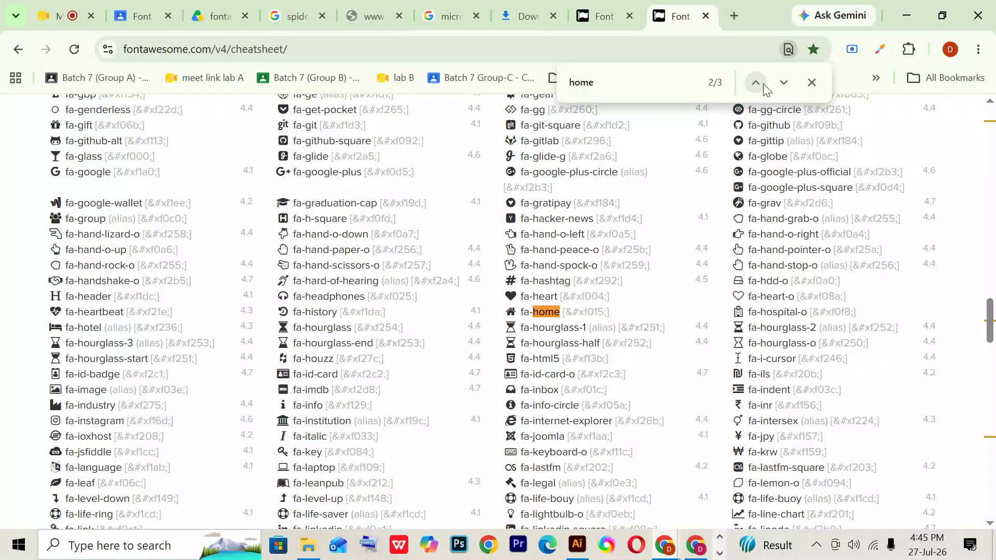
triple_click(511, 312)
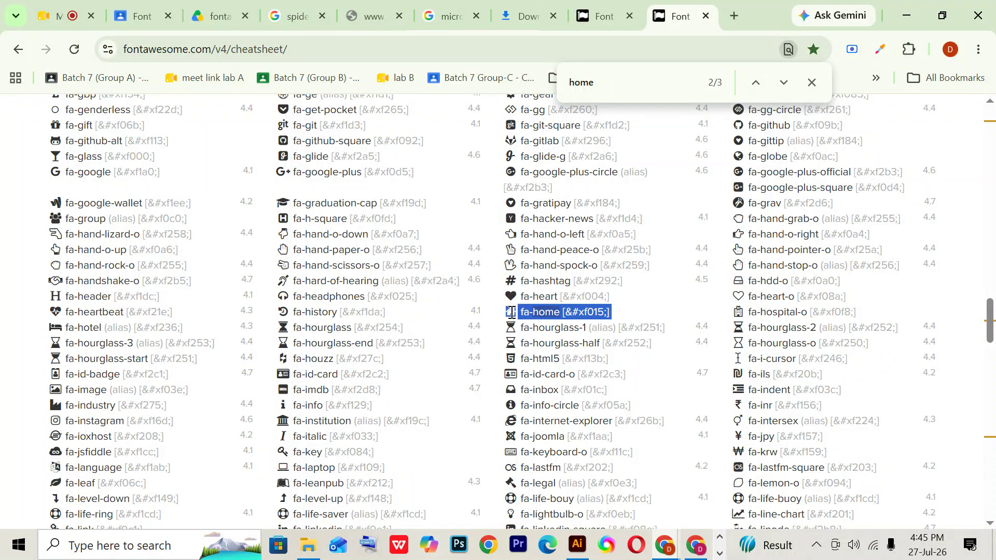
double_click(511, 312)
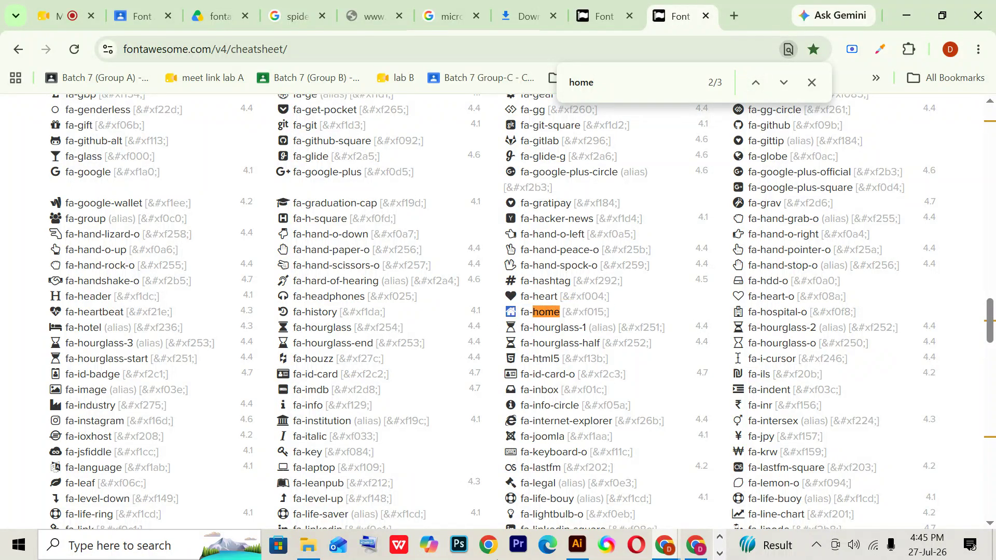
left_click(578, 544)
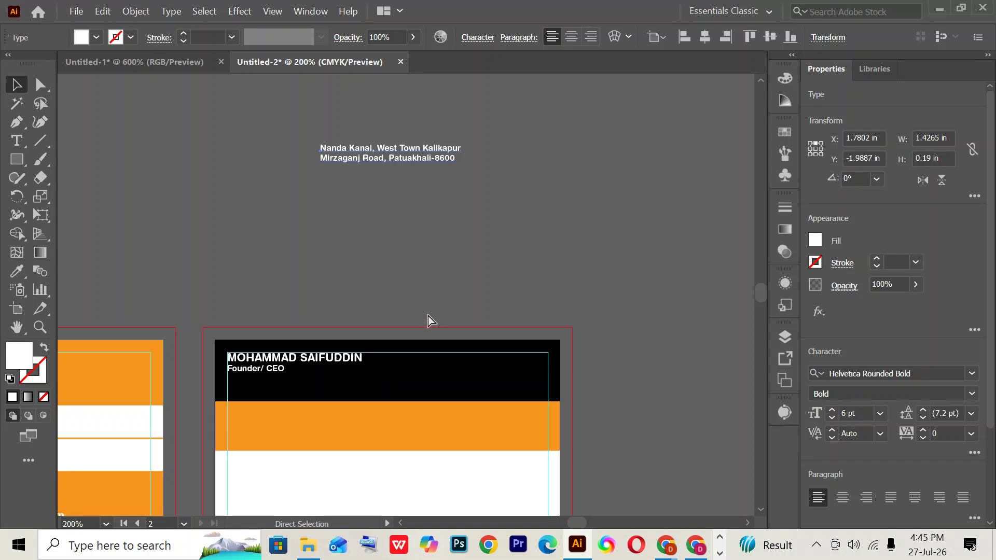
- Paste the house glyph and set its font to Font Awesome 5 Free Solid
key("ctrl+v")
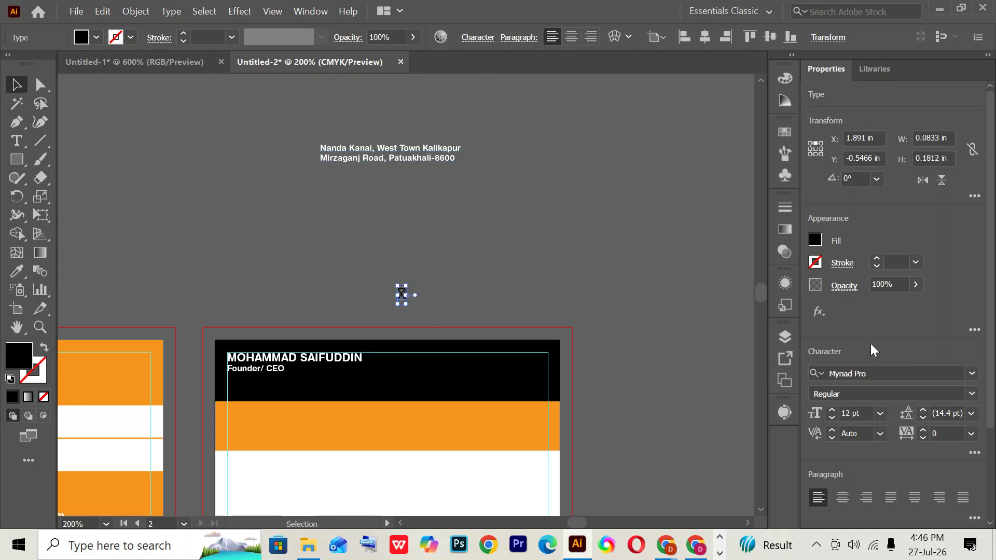
left_click(872, 373)
type("fon")
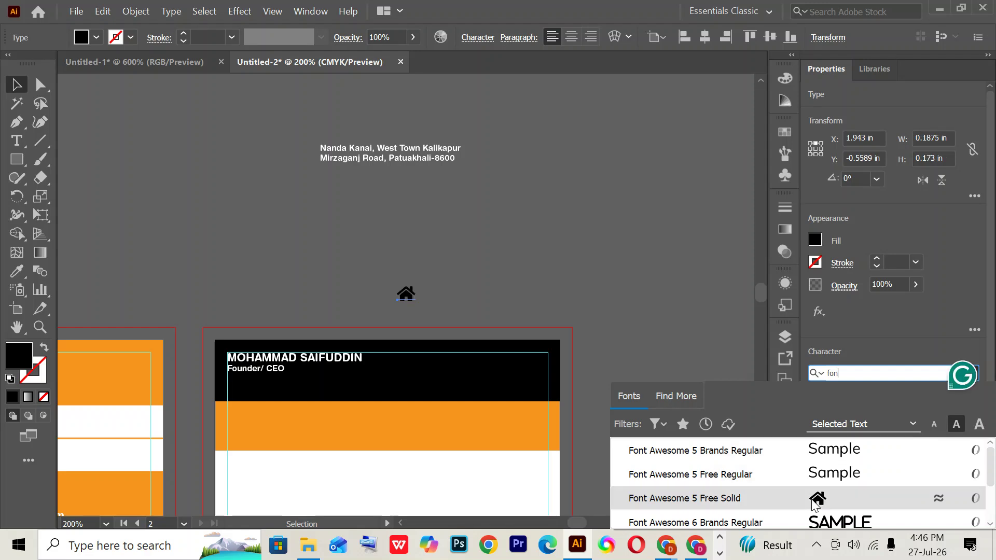
left_click(882, 498)
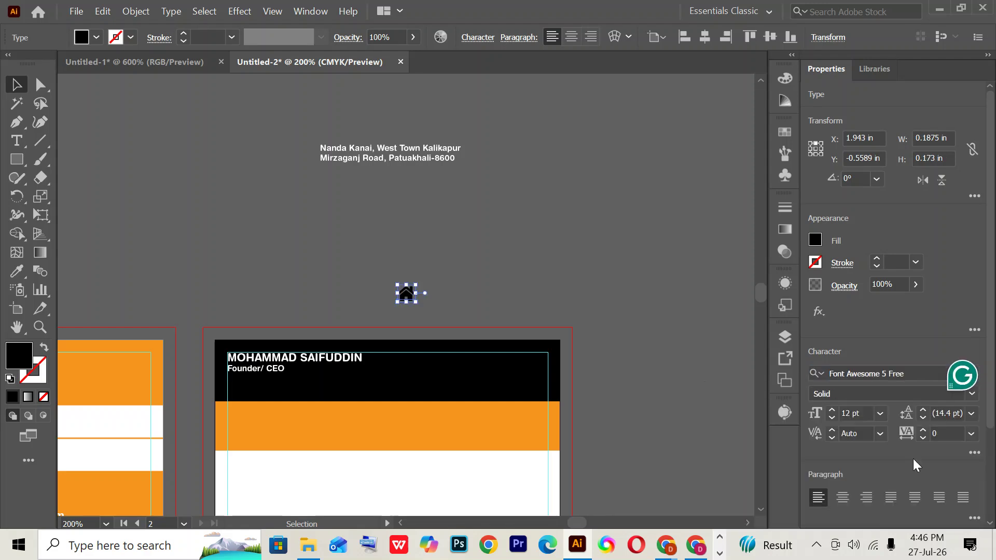
- Shrink the house icon to 4 pt and drag it beside the address text
left_click(865, 413)
type("10")
key("Return")
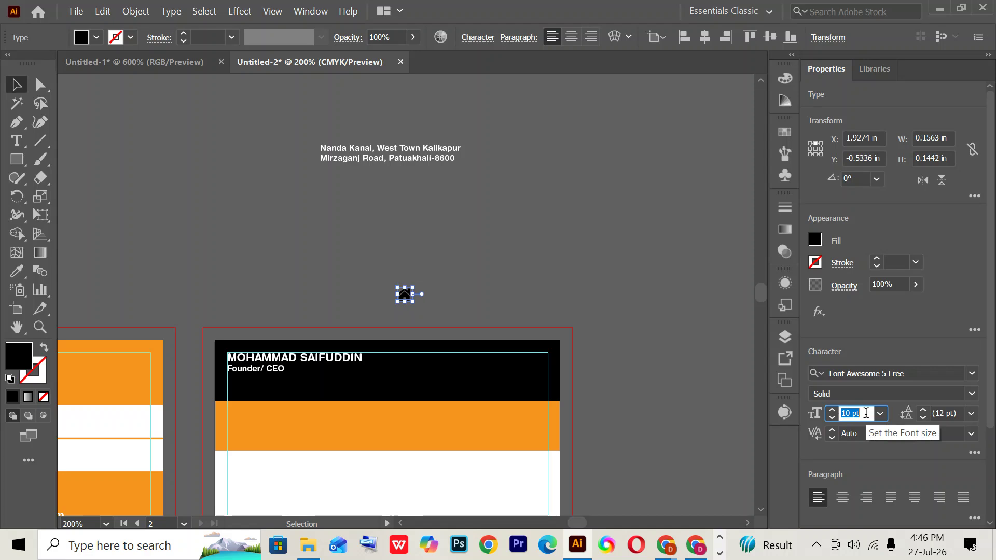
key("Down")
key("Down")
key("Down")
key("Down")
key("Down")
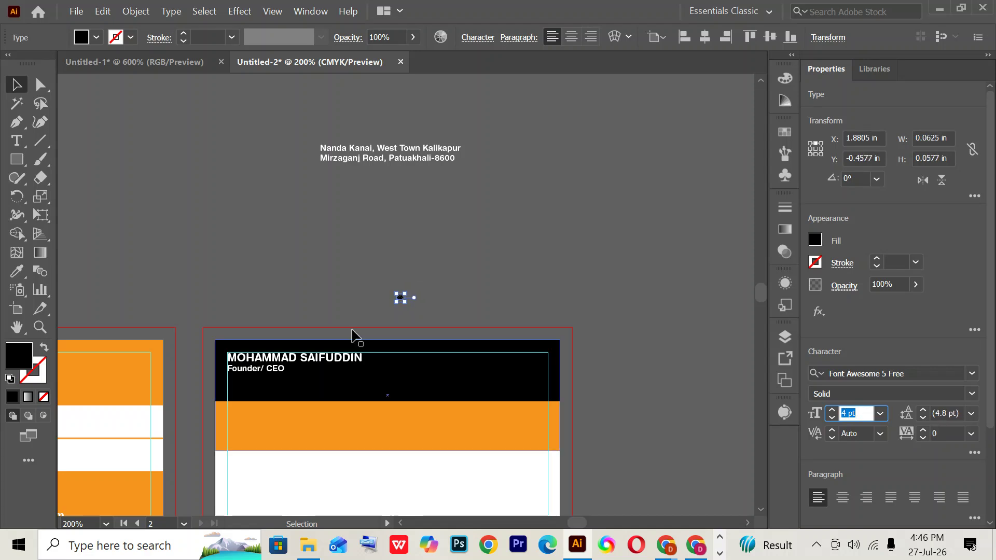
left_click(362, 285)
left_click_drag(399, 297, 305, 154)
left_click(396, 260)
- Zoom in and draw a small black circle over the house icon
key("ctrl+plus")
key("ctrl+plus")
key("ctrl+plus")
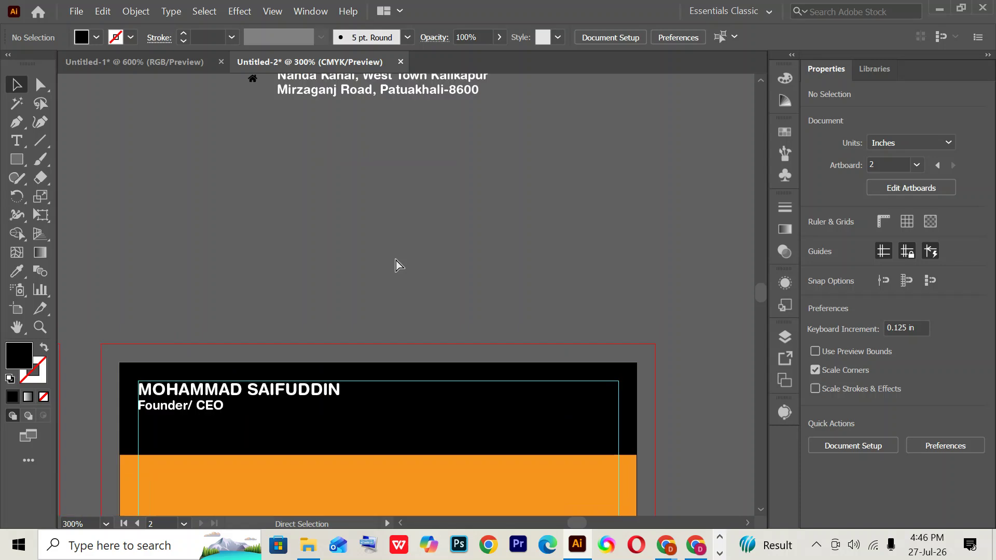
left_click_drag(357, 228, 534, 513)
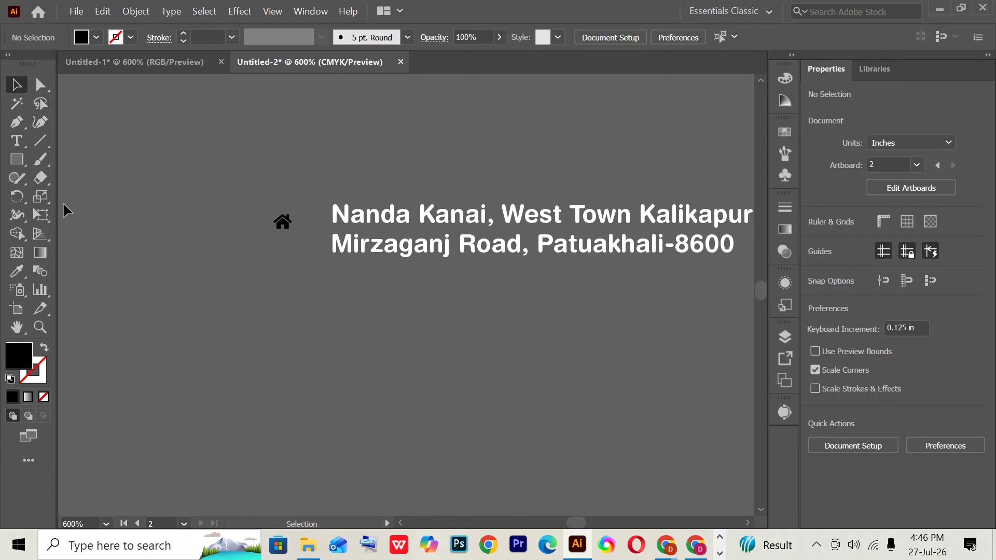
left_click_drag(20, 159, 103, 201)
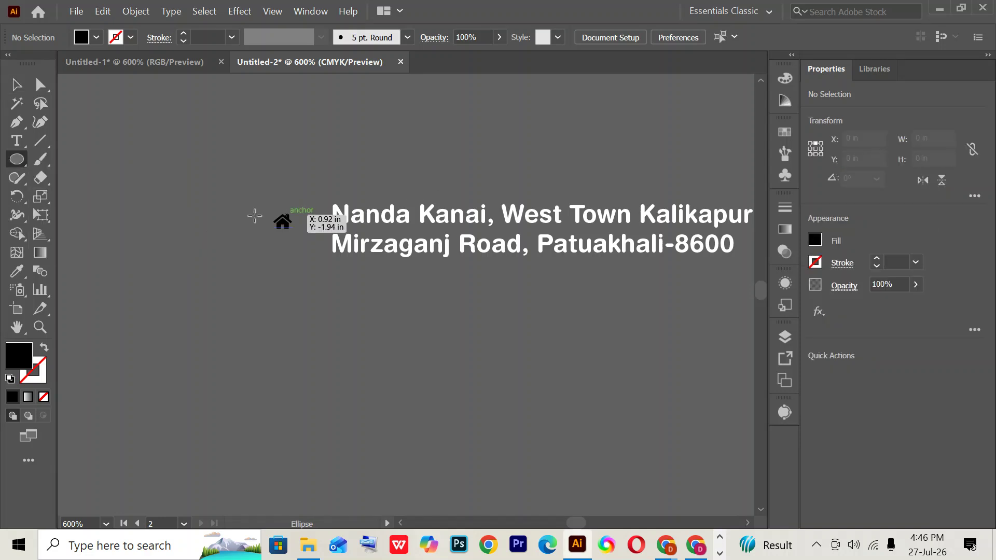
left_click_drag(285, 222, 301, 238)
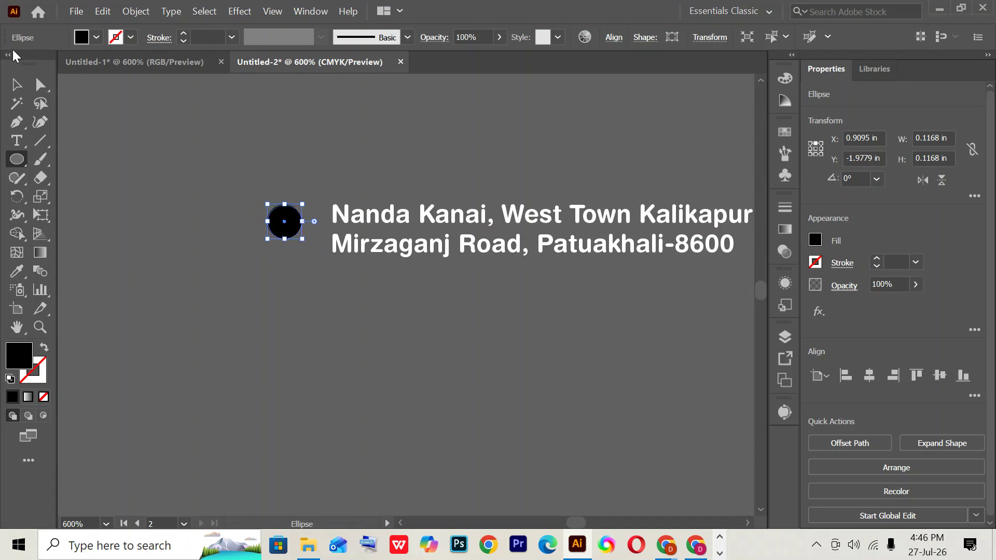
left_click(16, 84)
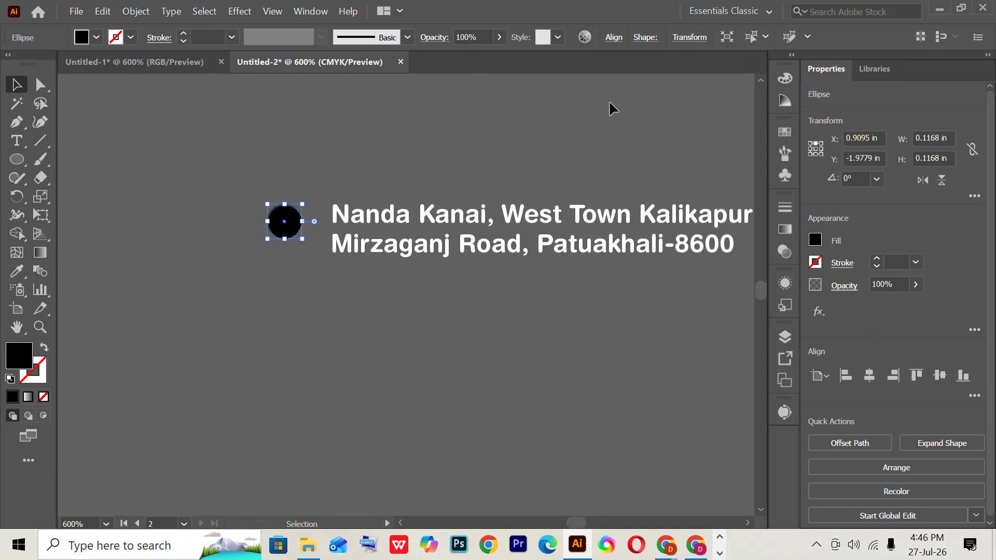
left_click(96, 38)
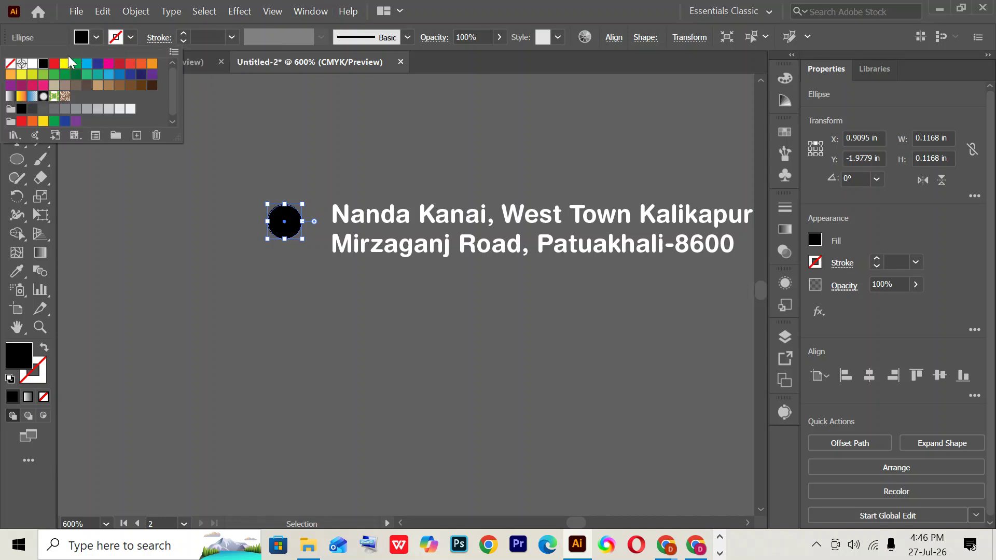
left_click(159, 250)
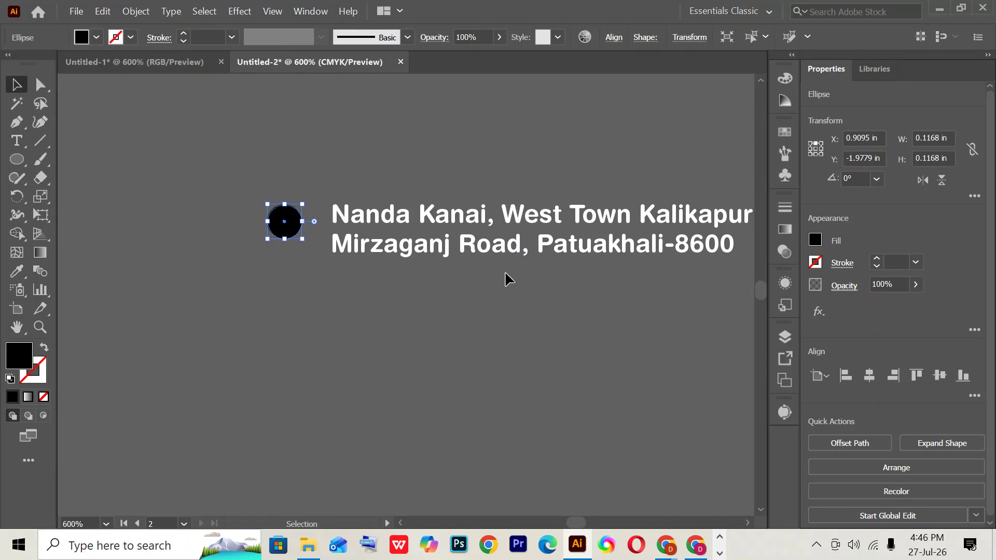
key("ctrl")
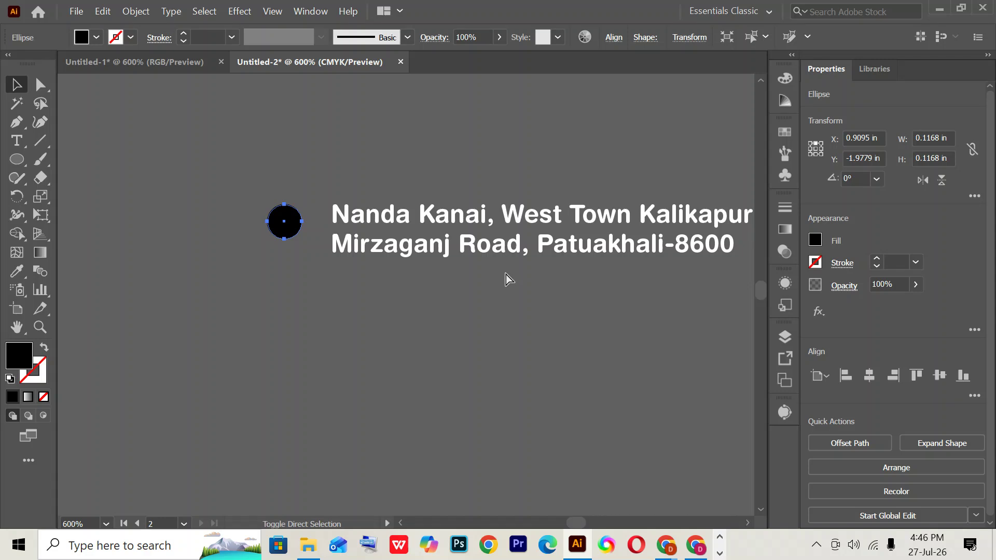
left_click(310, 369)
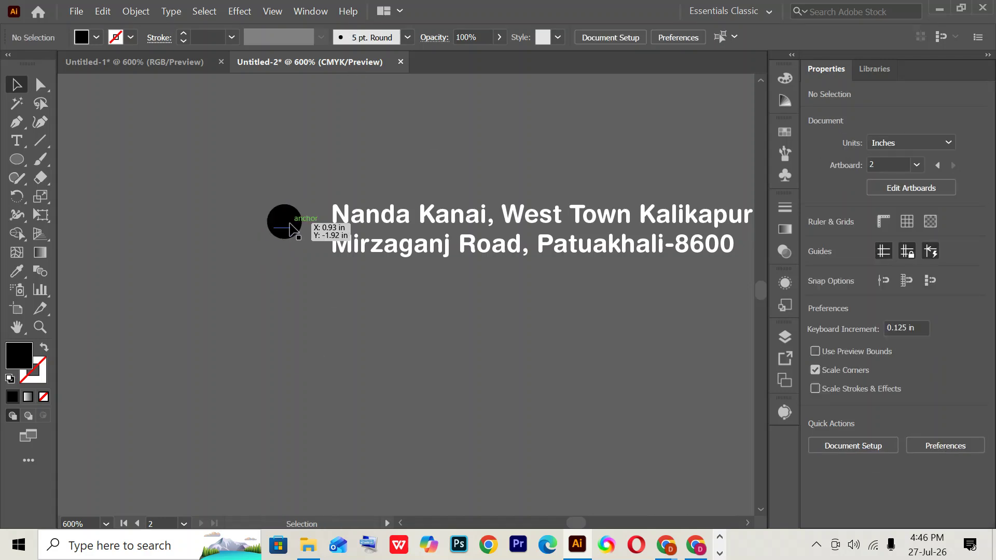
- Fill the house glyph white and marquee-select it together with its circle
left_click(292, 228)
left_click(82, 40)
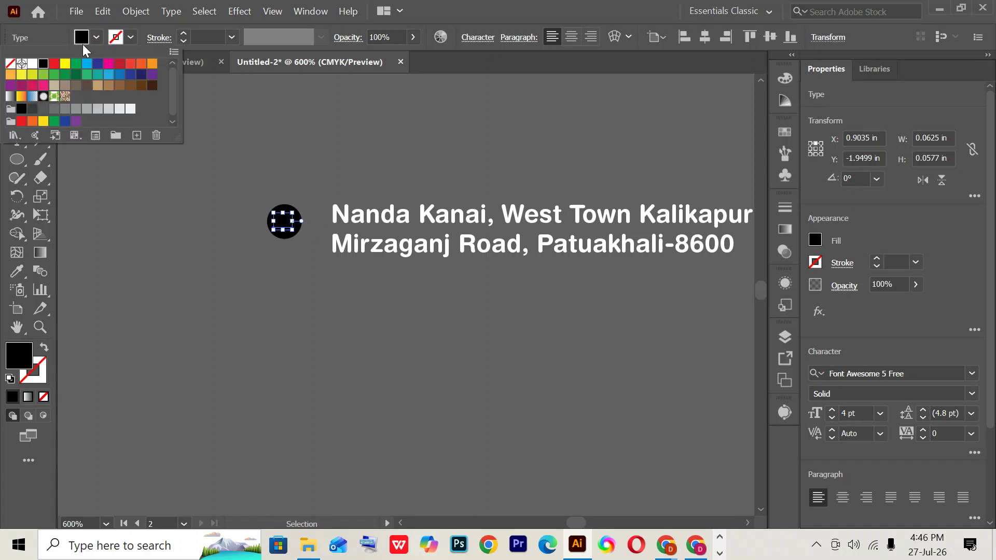
left_click(32, 63)
left_click(234, 246)
left_click(222, 145)
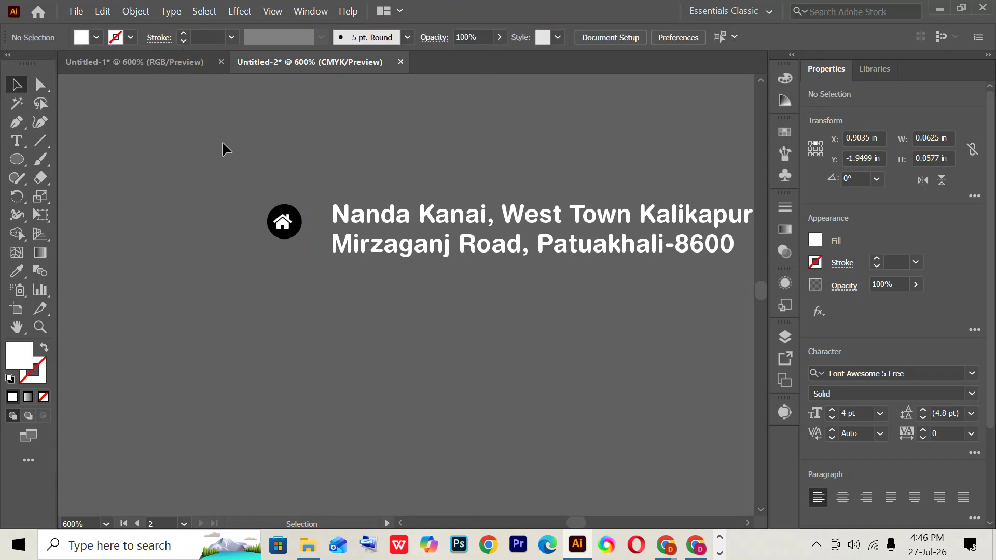
left_click_drag(319, 302, 322, 333)
left_click_drag(250, 198, 308, 291)
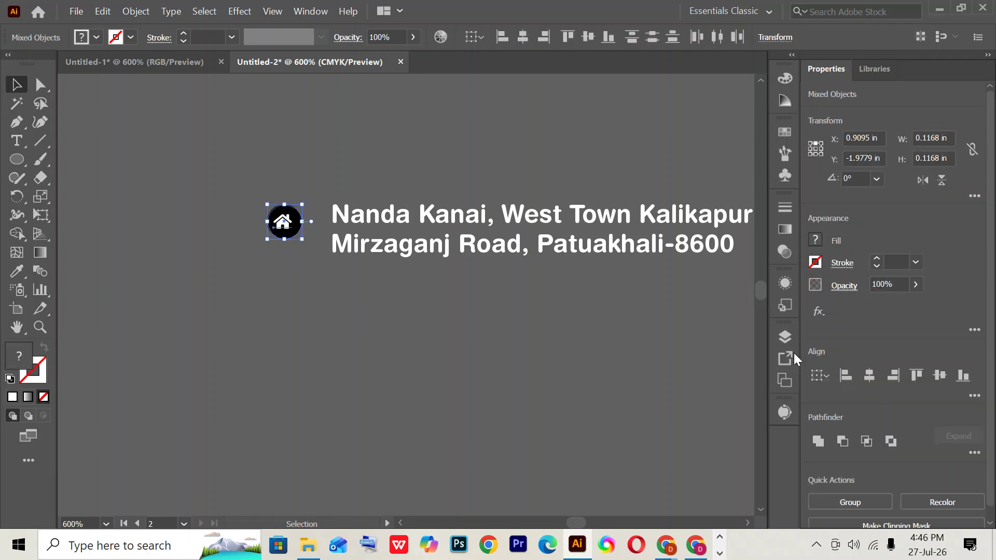
- Centre the house glyph horizontally on its circle and group them into one badge
left_click(871, 374)
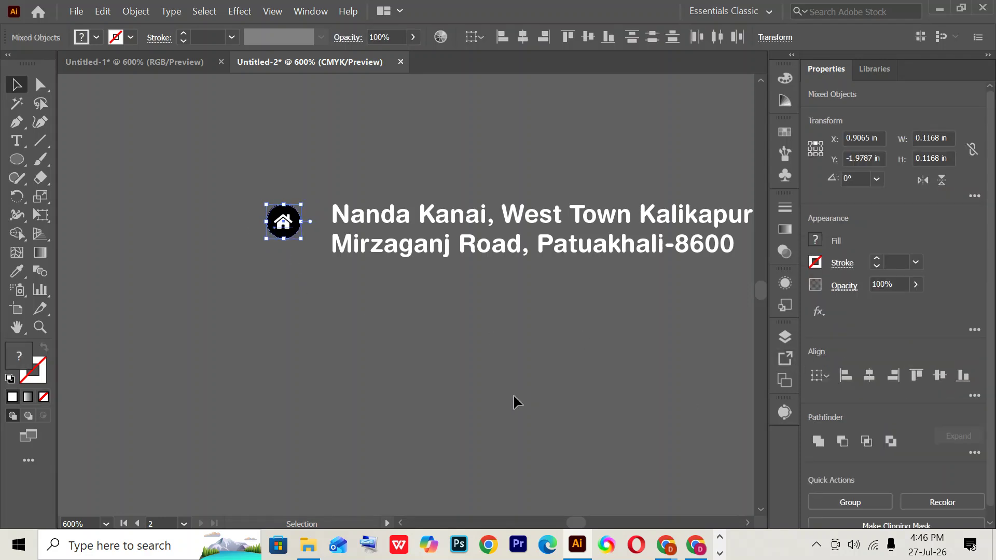
key("a")
key("v")
key("ctrl+g")
left_click(228, 234)
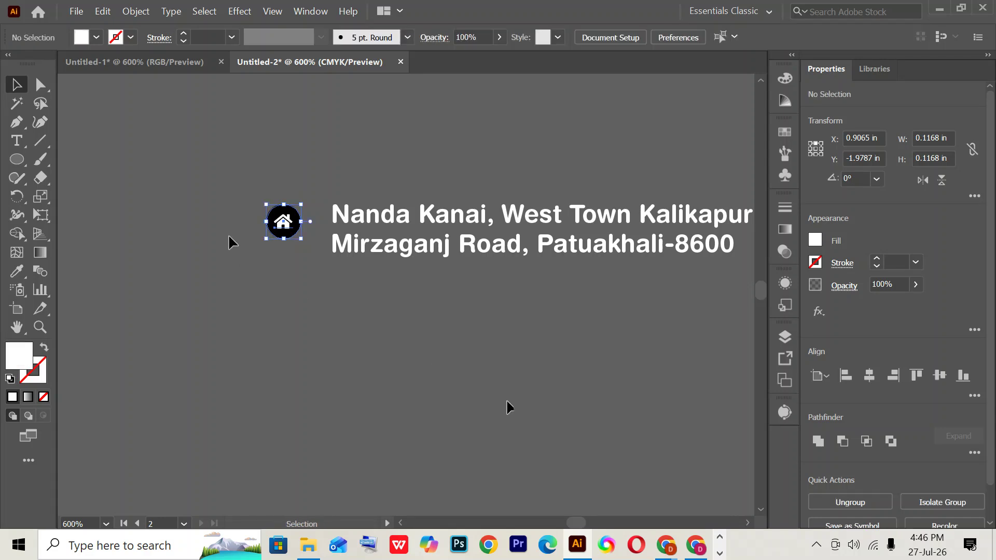
left_click(286, 230)
key("shift+Right")
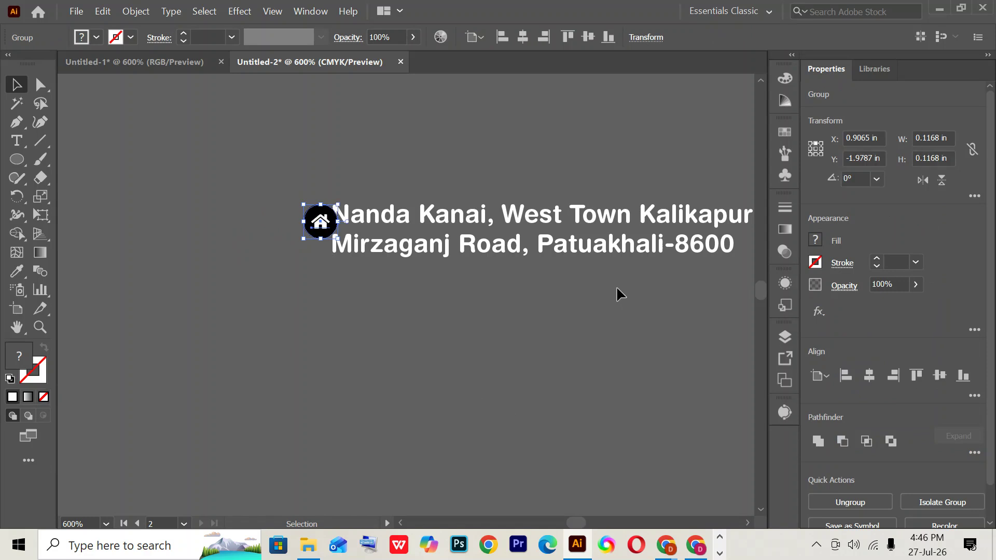
key("shift+Left")
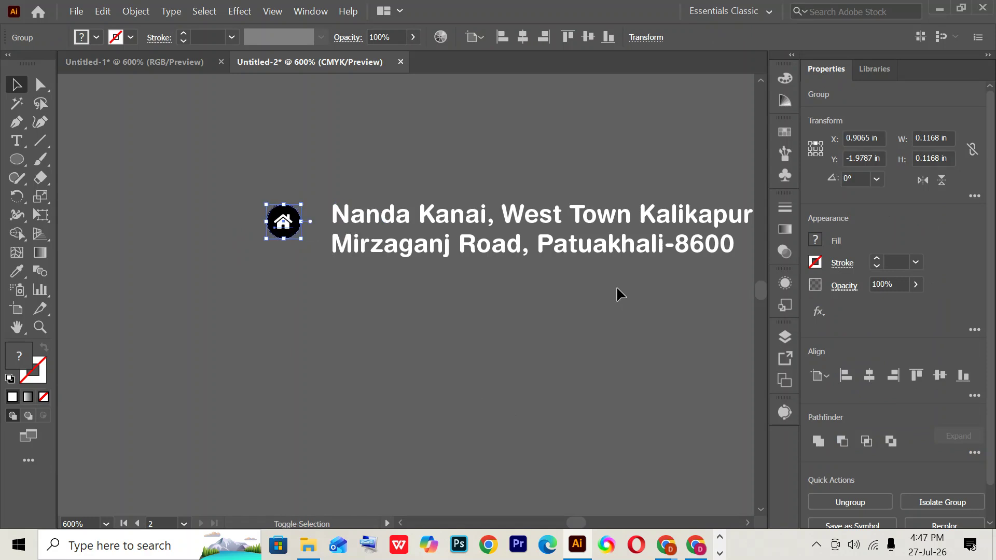
- Top-align the house badge with the address text
left_click(247, 182)
key("ctrl+a")
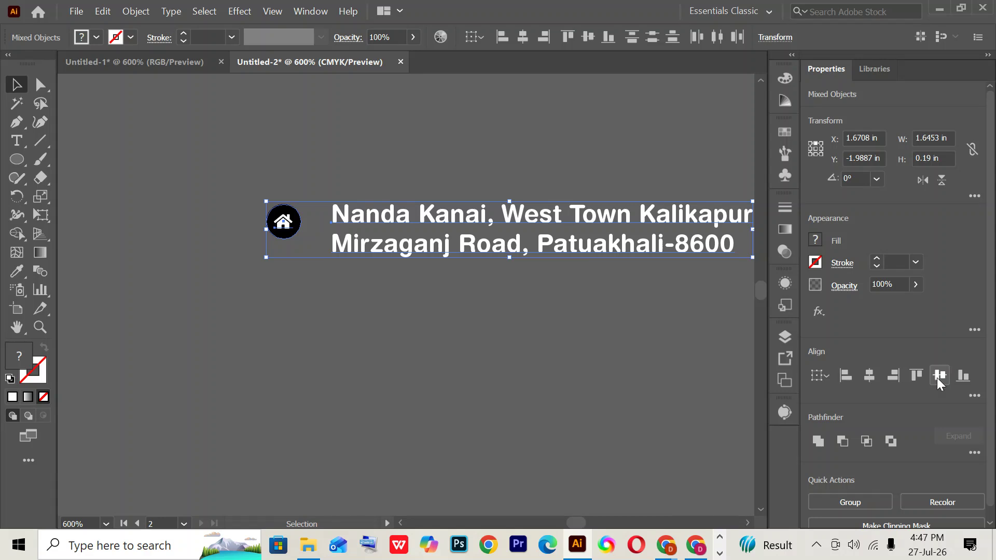
left_click(918, 373)
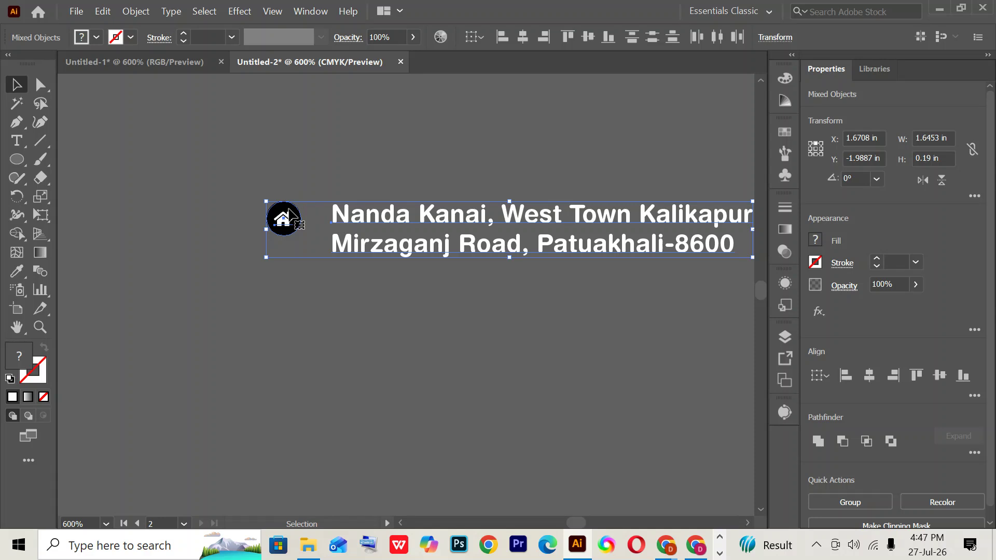
left_click(274, 173)
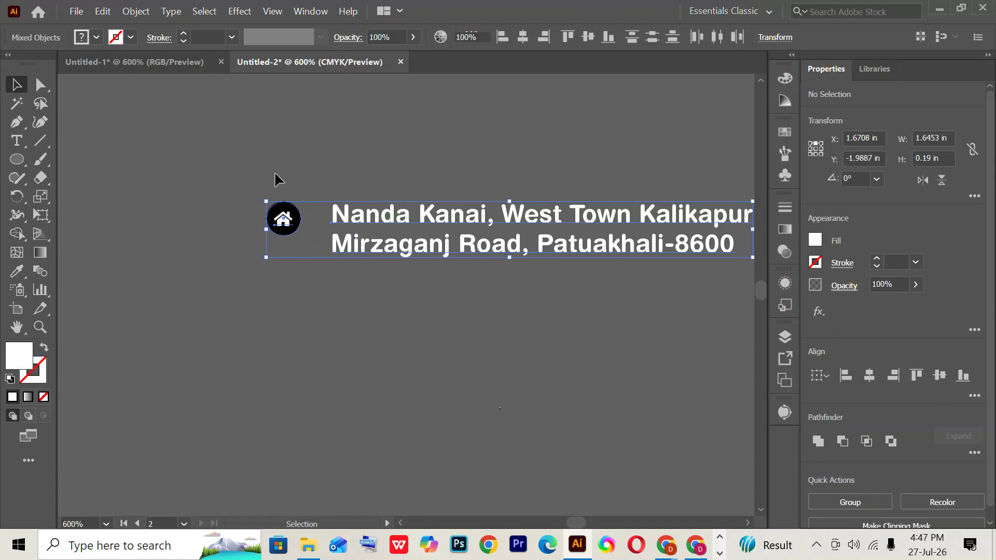
key("ctrl+minus")
key("ctrl+minus")
key("ctrl+minus")
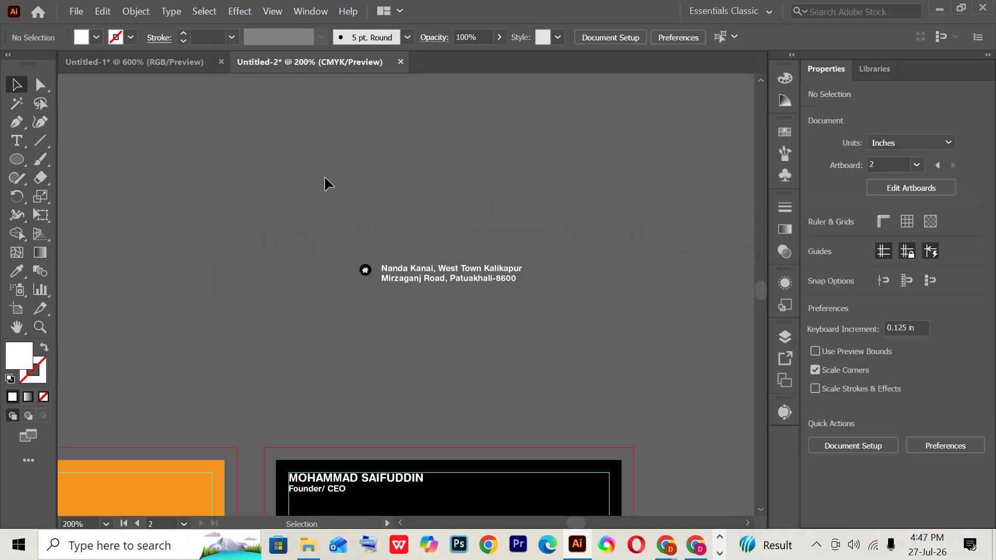
- Move the house badge and address onto the orange band of the card back
left_click_drag(351, 246, 594, 390)
scroll(577, 390, "down", 5)
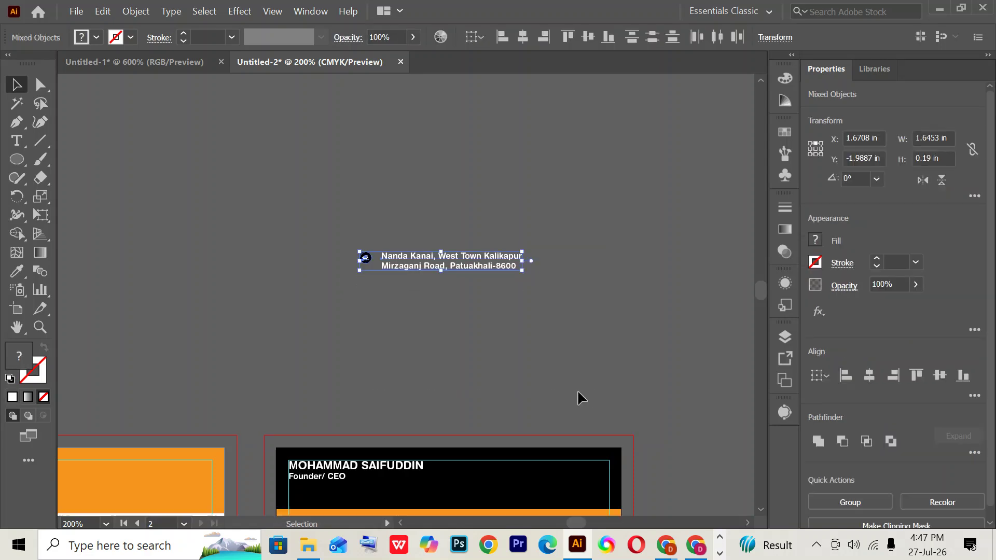
left_click_drag(467, 126, 394, 390)
left_click(669, 372)
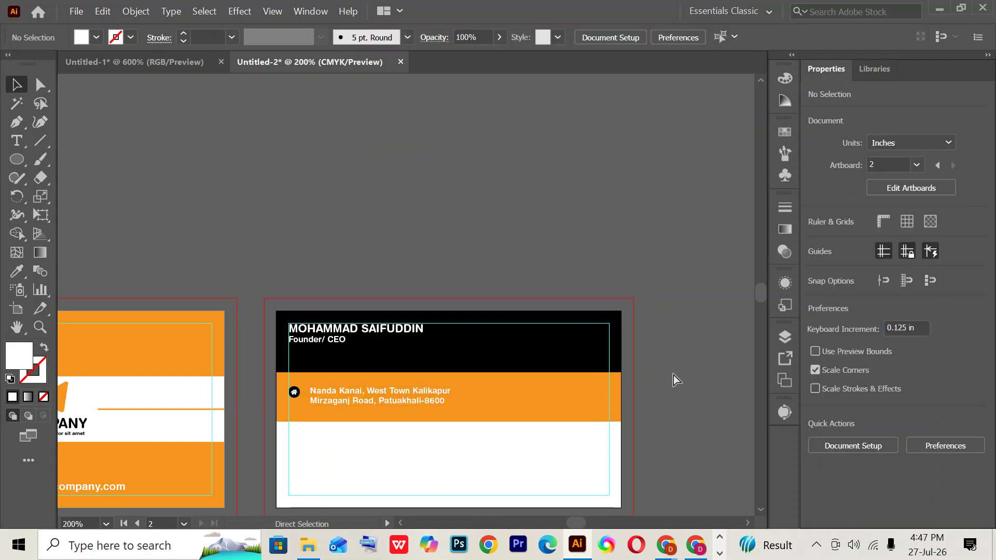
key("ctrl+0")
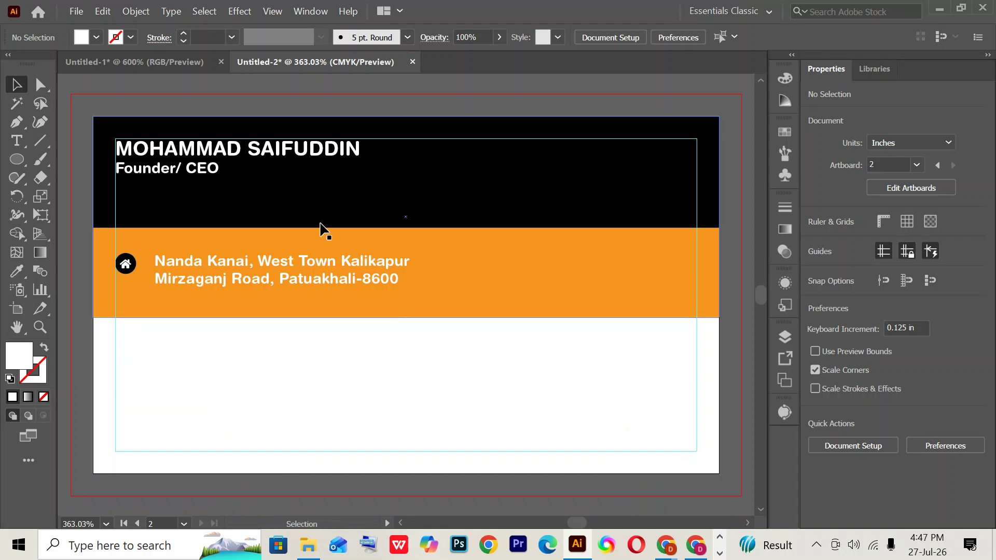
- Group the house badge with the address text into one unit
left_click(310, 260)
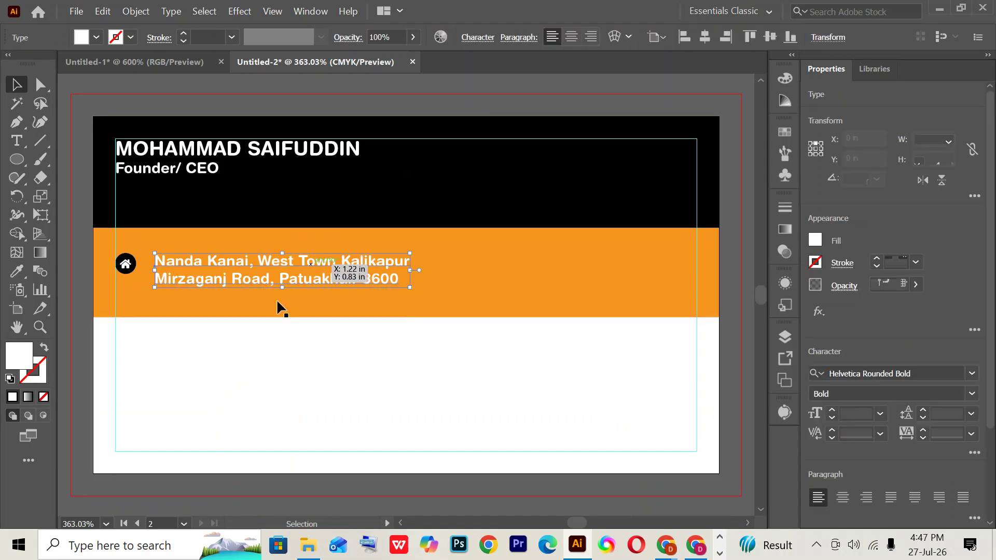
left_click(125, 264, "shift")
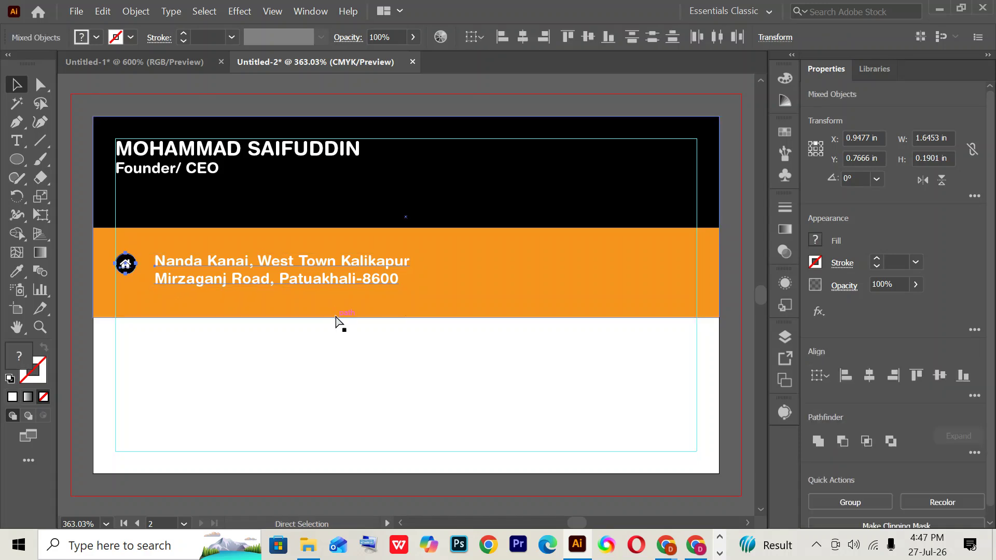
key("ctrl+g")
scroll(329, 311, "down", 2)
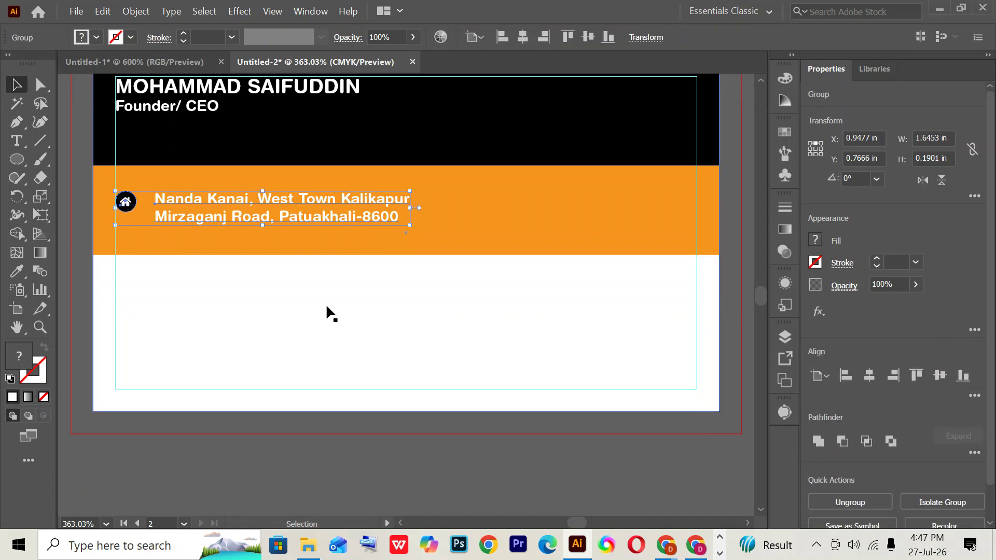
left_click(290, 466)
left_click(229, 214)
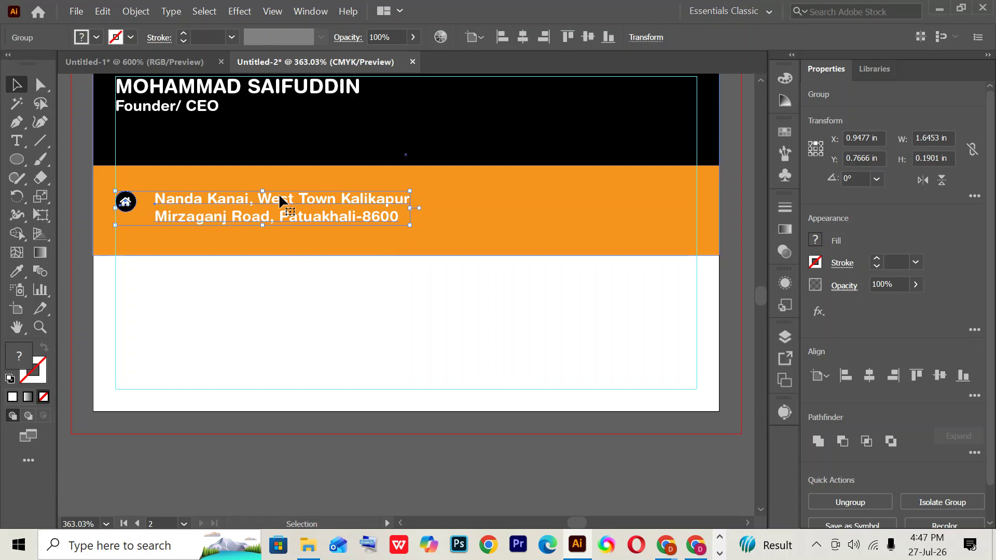
left_click(460, 220, "shift")
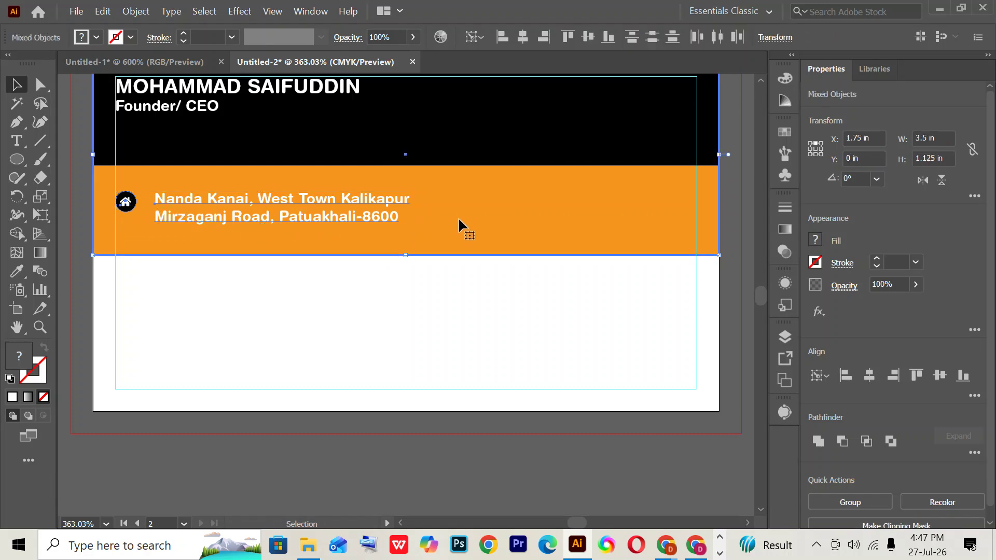
left_click(302, 453)
left_click(211, 216)
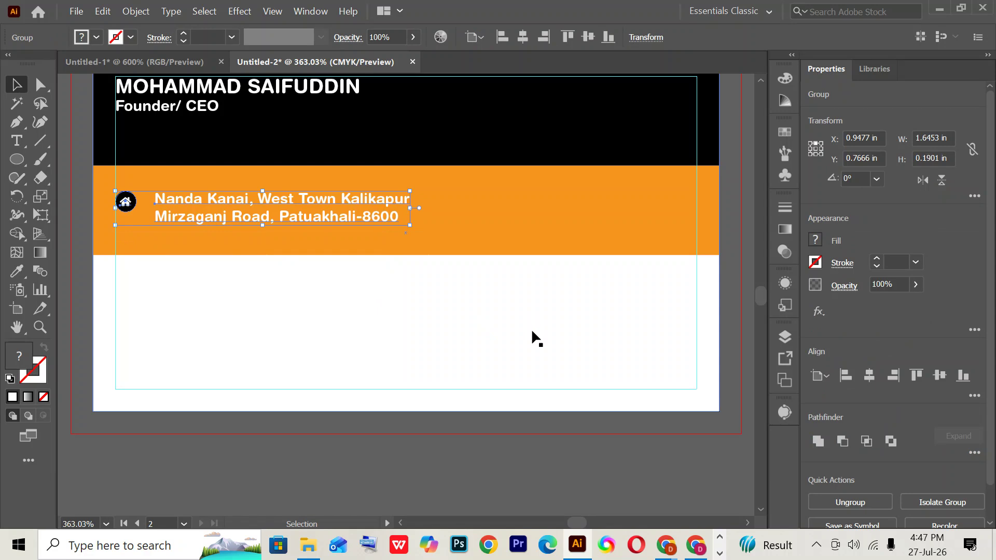
left_click(257, 490)
- Nudge the name and title block 0.06 in lower
scroll(263, 490, "up", 2)
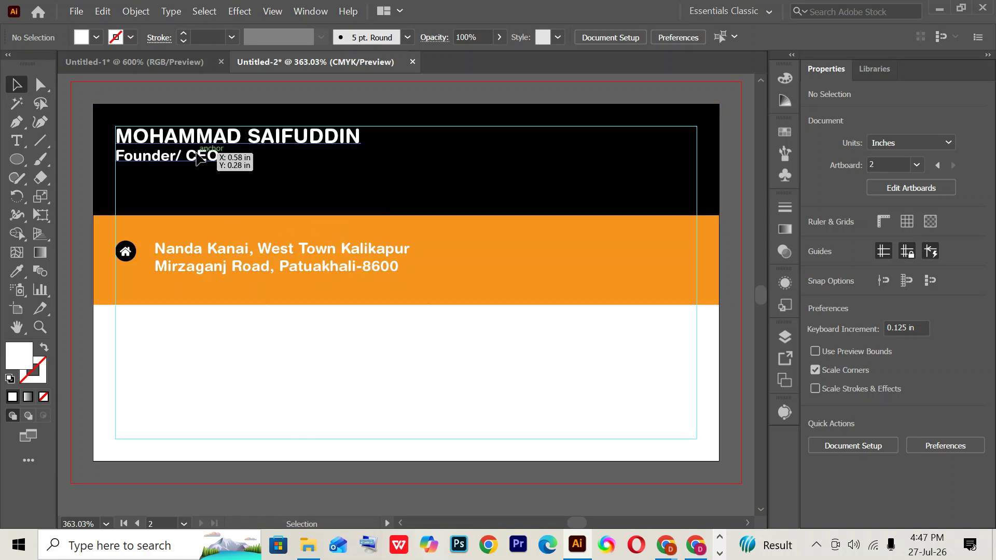
left_click_drag(198, 161, 199, 164)
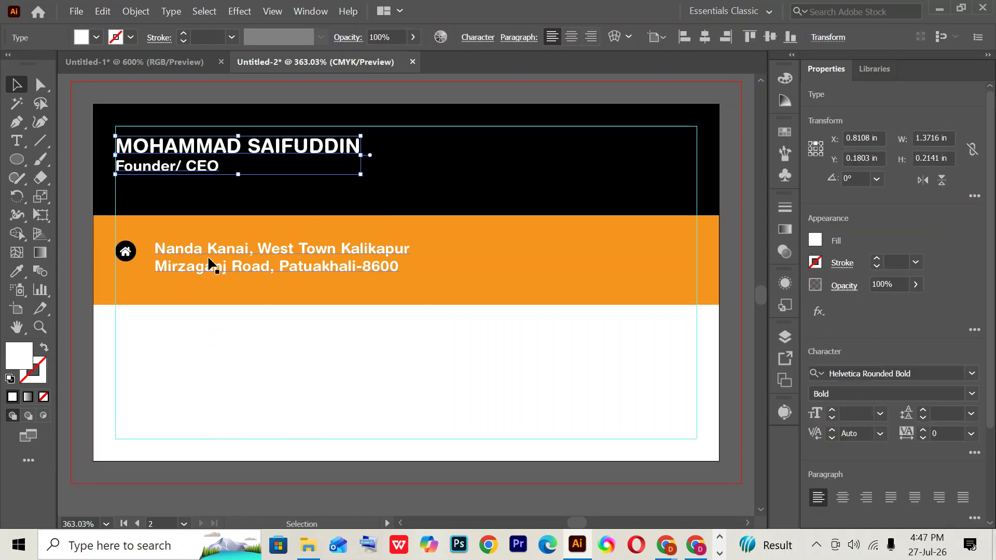
scroll(211, 262, "down", 2)
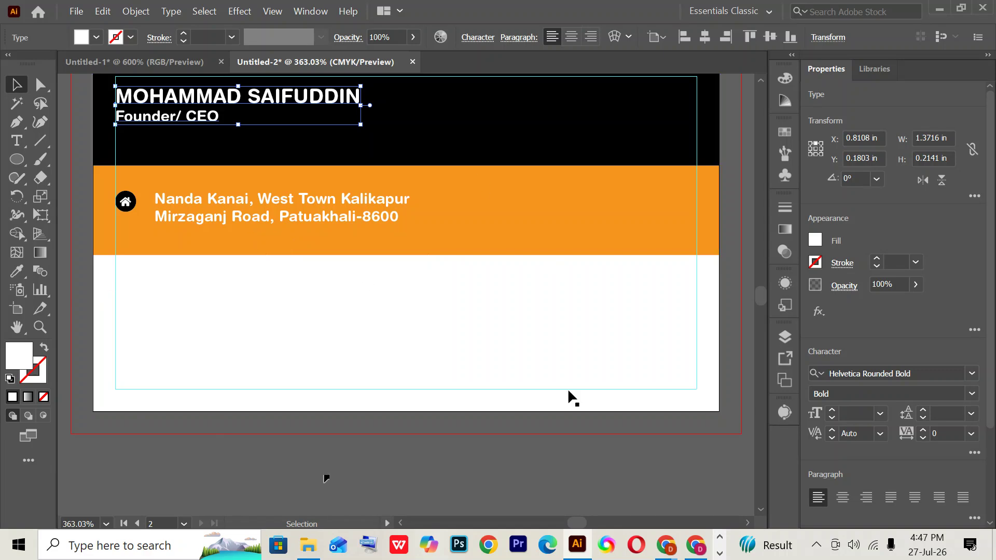
- Review the reference card in Google Drive, then draw a 0.4436 in white circle above the card
left_click(696, 546)
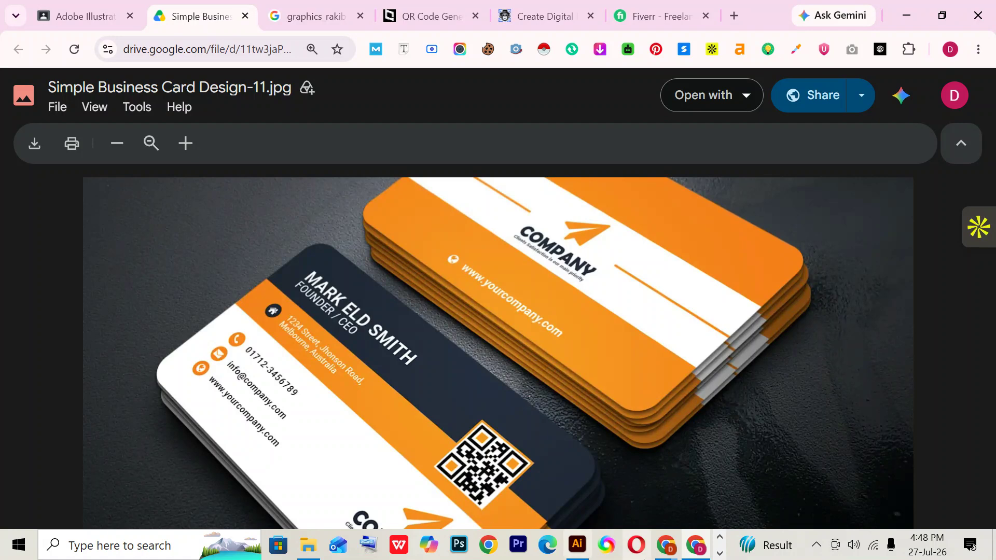
left_click(577, 545)
scroll(376, 249, "up", 5)
left_click_drag(17, 159, 86, 198)
left_click_drag(190, 138, 271, 217)
- Duplicate the white circle twice to the right, filling the copies red and green
left_click(21, 89)
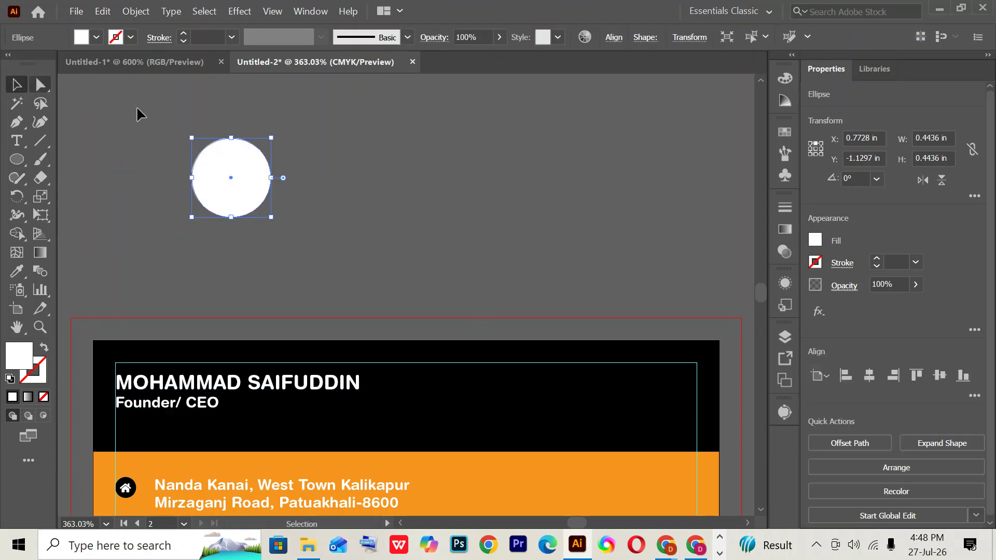
mouse_move(216, 179)
left_mouse_down()
mouse_move(243, 182)
mouse_move(232, 185)
left_mouse_up()
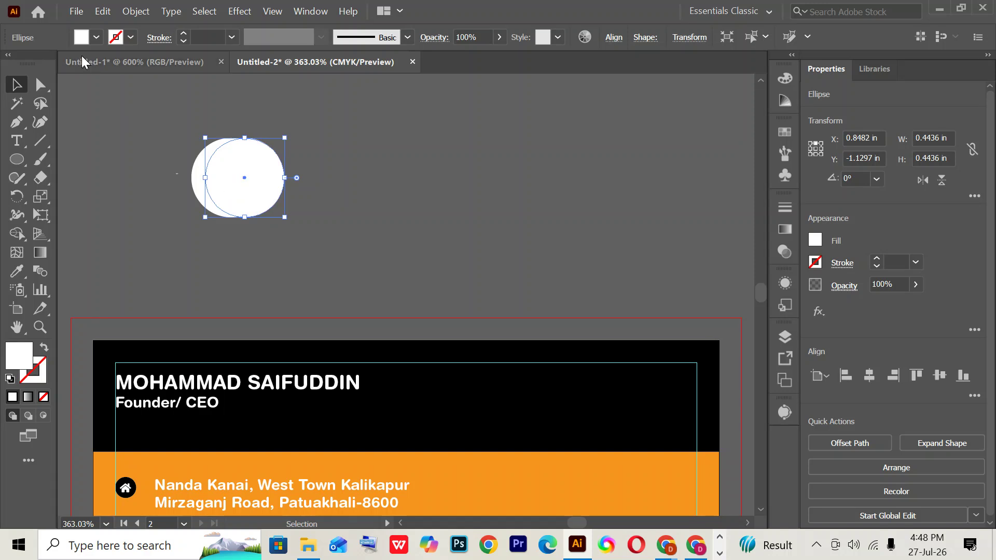
left_click(97, 37)
left_click(54, 64)
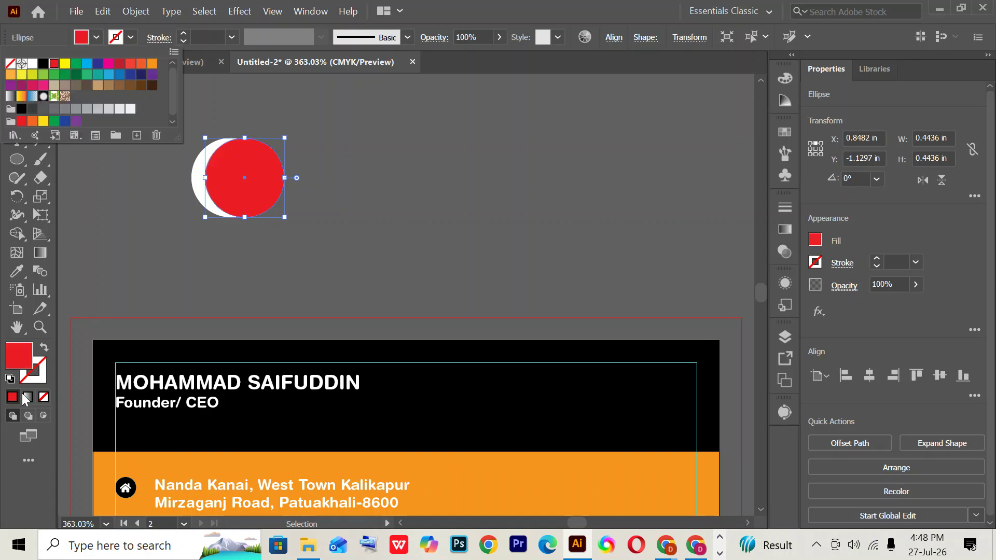
left_click_drag(237, 185, 260, 189)
left_click(97, 37)
left_click(74, 63)
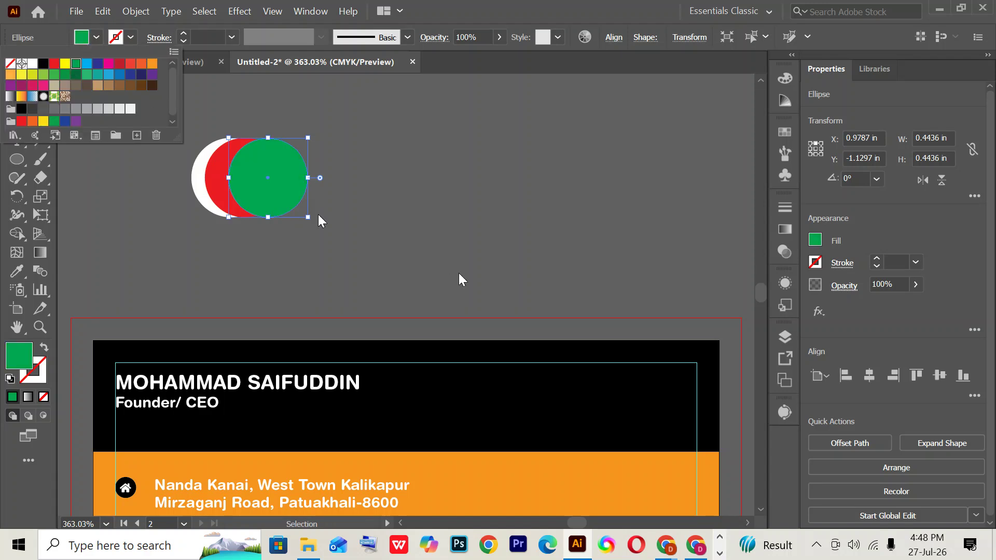
left_click(318, 213)
left_click(420, 223)
key("ctrl+equal")
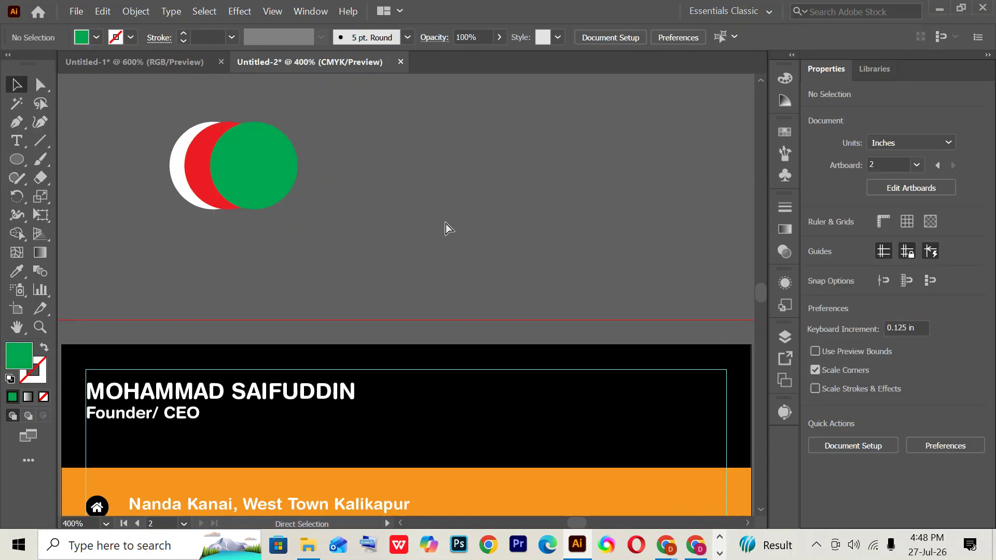
left_click_drag(226, 248, 283, 381)
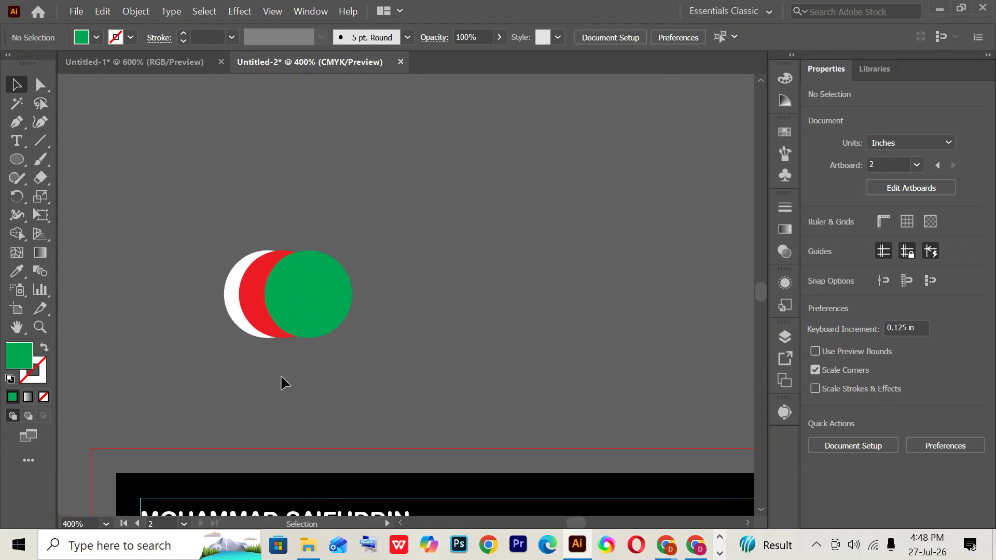
left_click(323, 290)
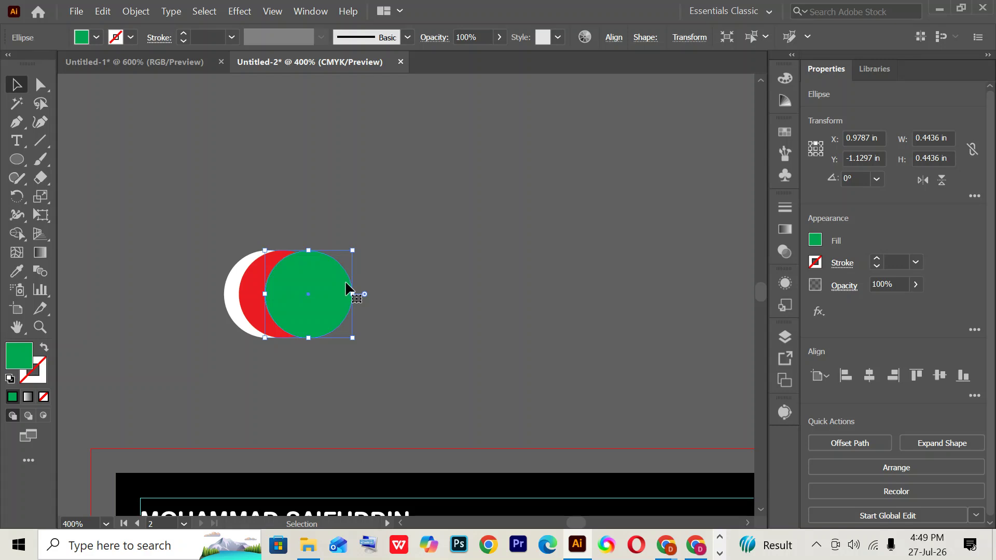
- Send the green circle behind the red one and shift the green and white circles left
key("ctrl")
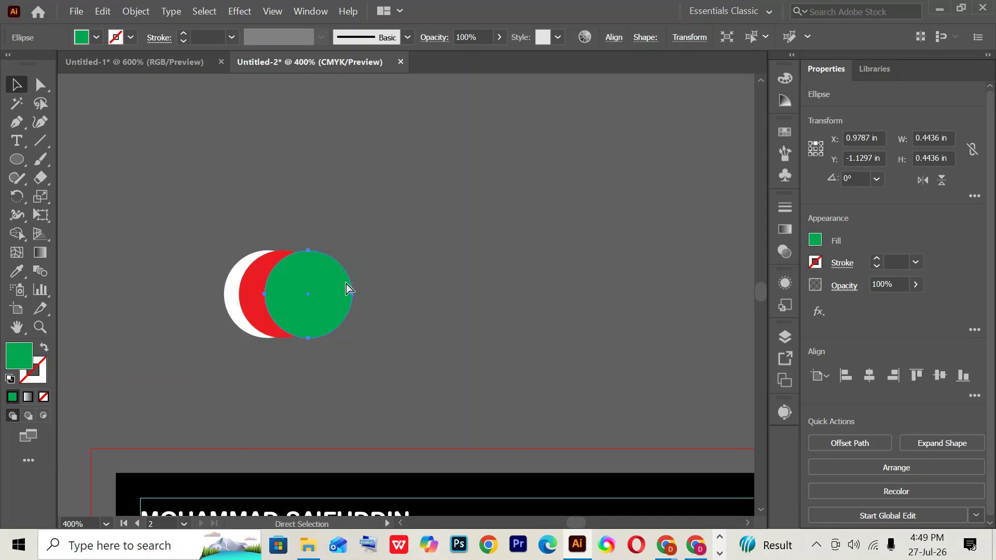
key("ctrl+[")
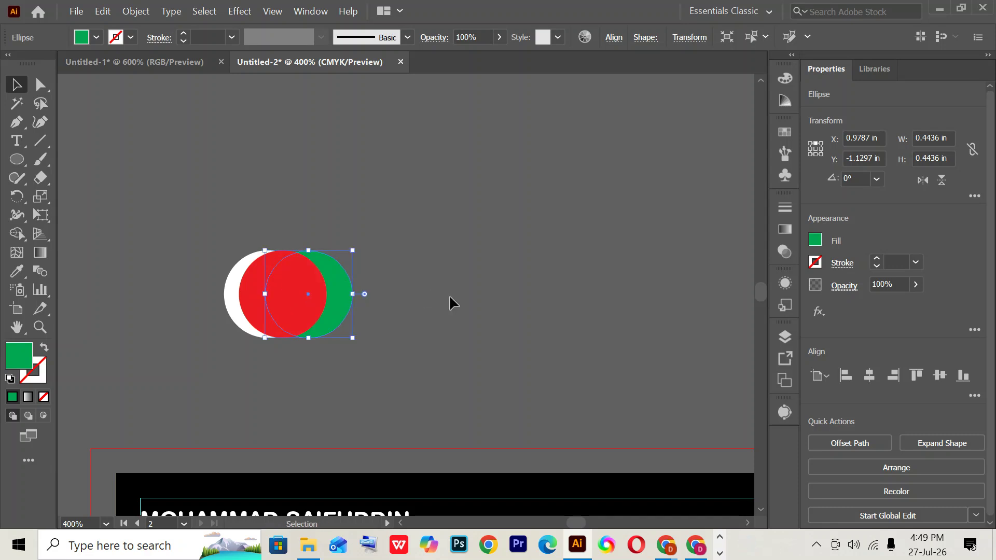
left_click(427, 371)
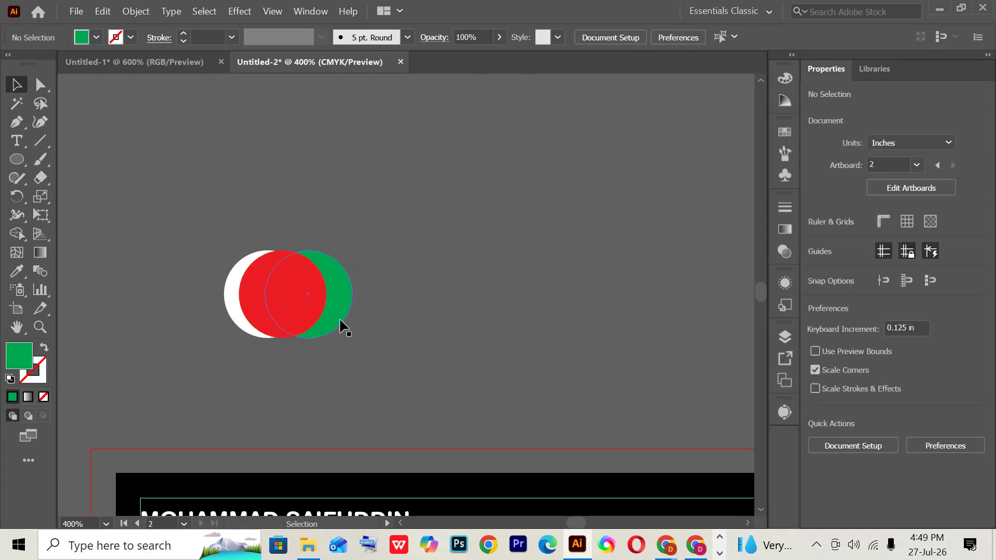
left_click_drag(332, 325, 302, 325)
left_click(344, 397)
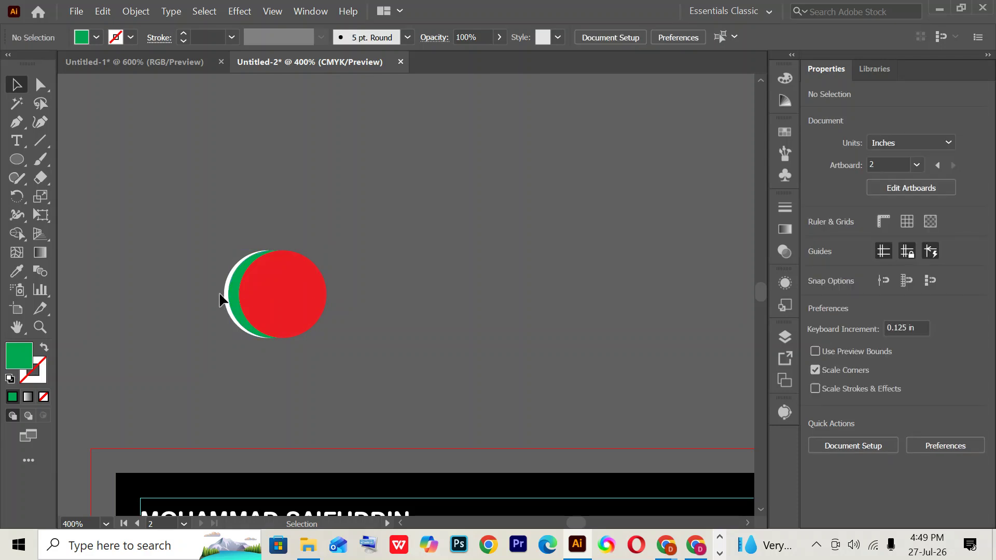
left_click_drag(223, 310, 220, 310)
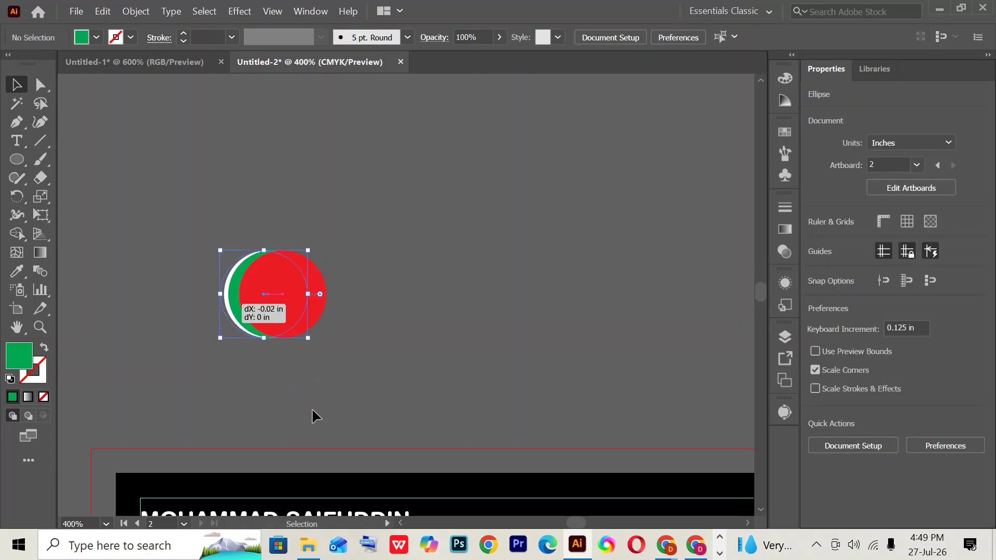
left_click(314, 411)
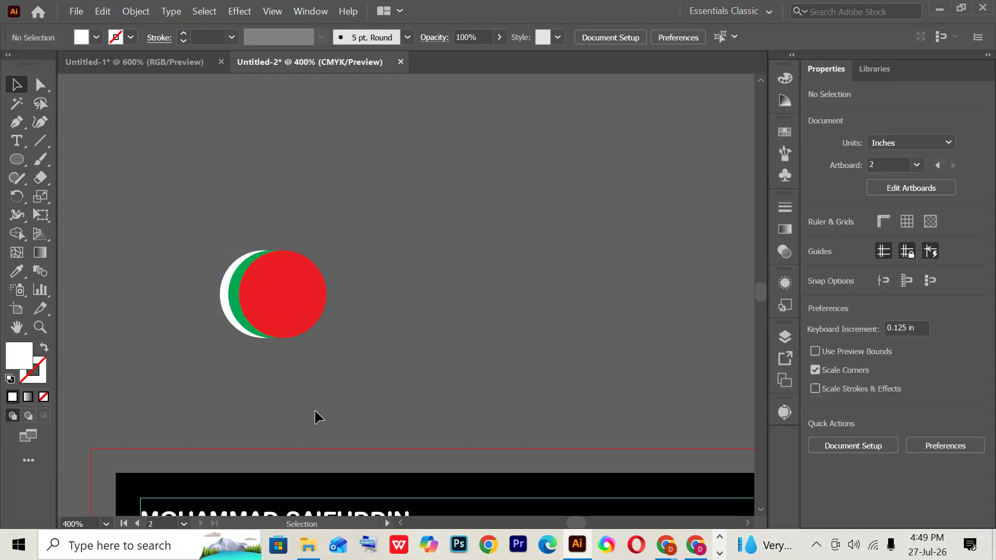
- Restack the red circle behind, then in front of, the green one, moving it further left
left_click(294, 304)
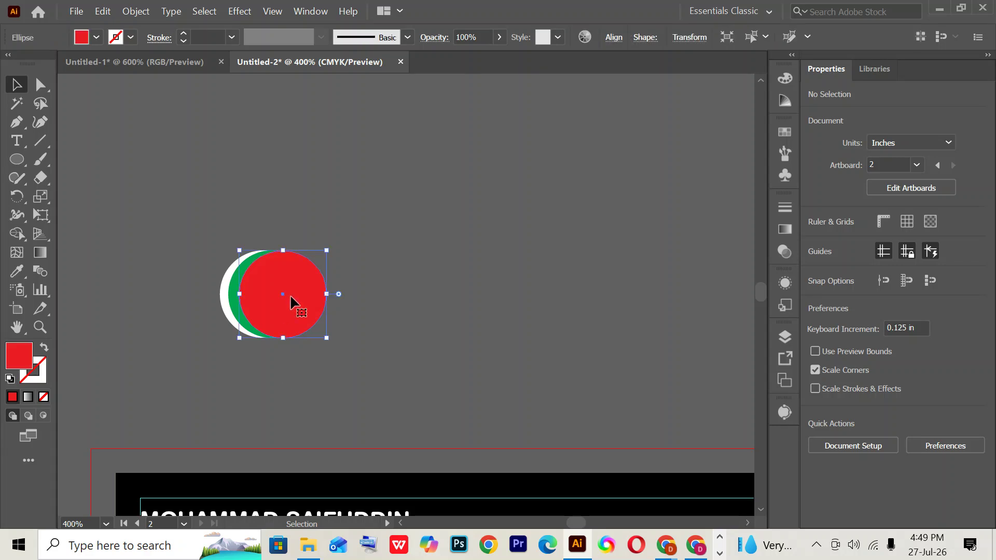
key("a")
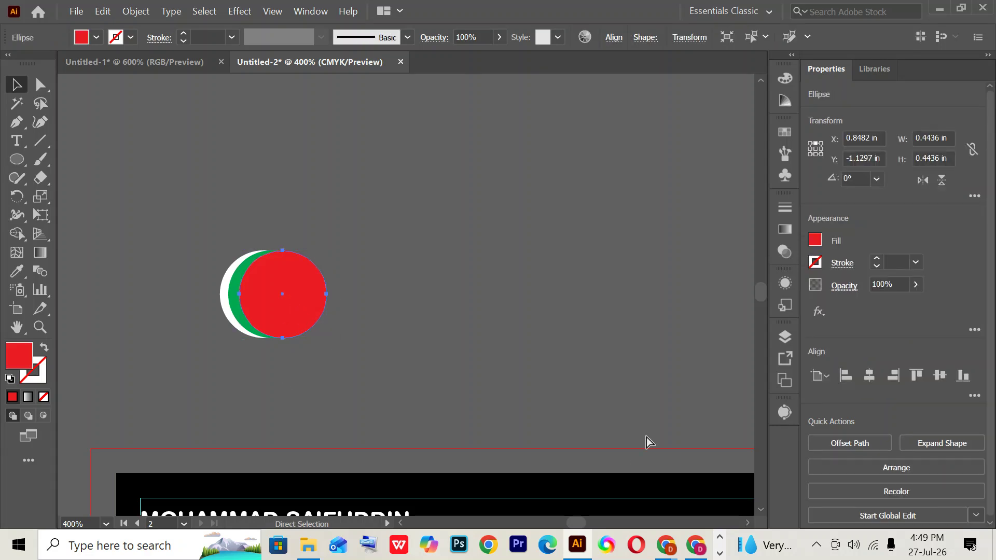
key("ctrl+bracketleft")
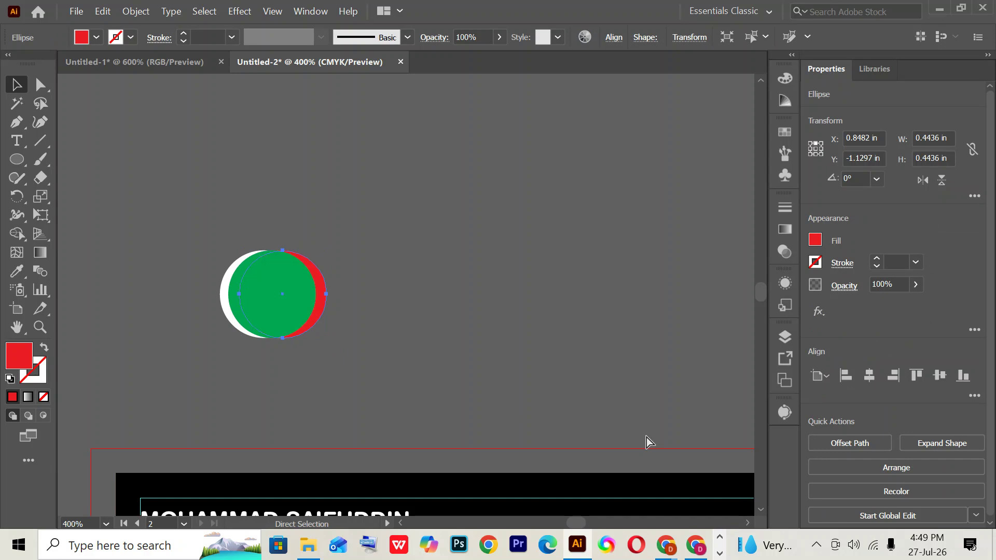
key("ctrl+bracketright")
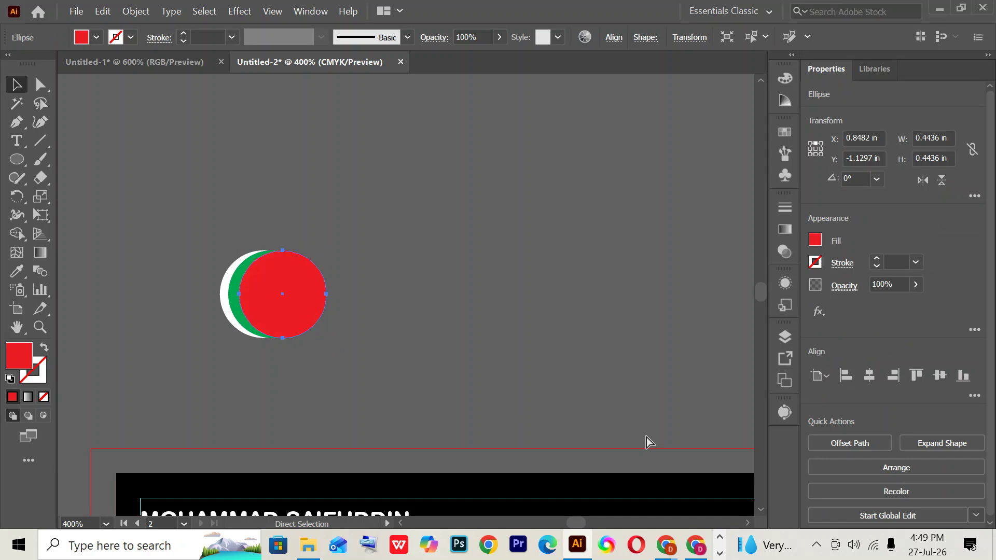
key("v")
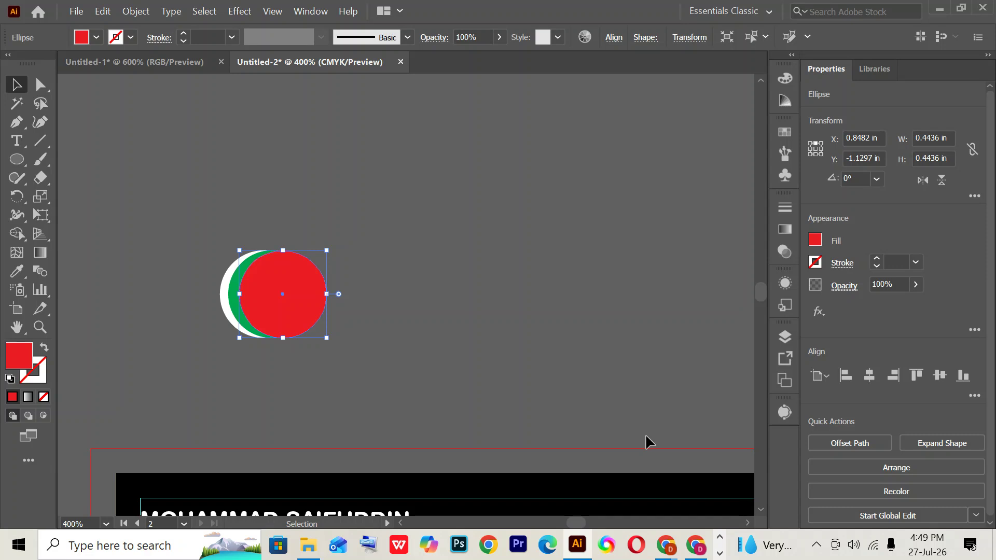
key("ctrl+bracketleft")
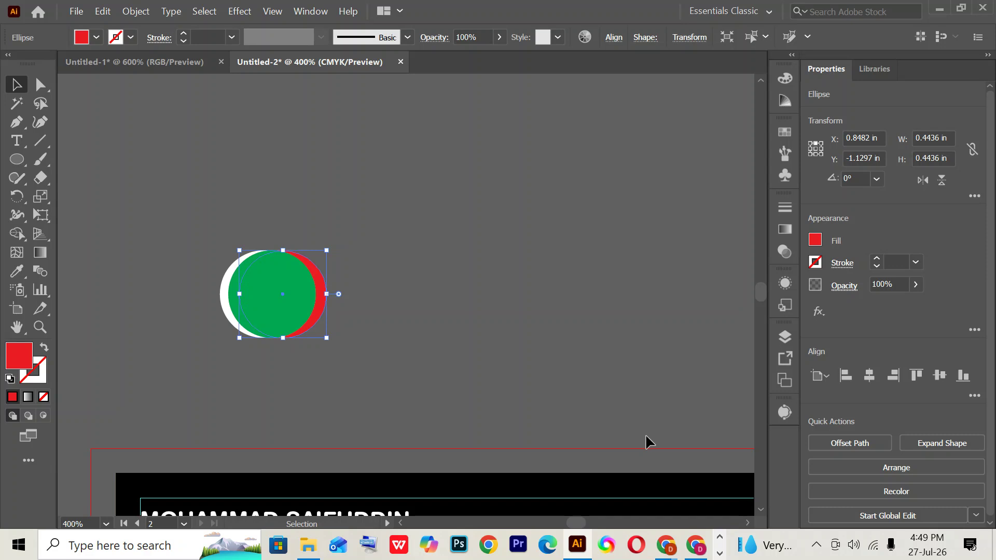
left_click(466, 286)
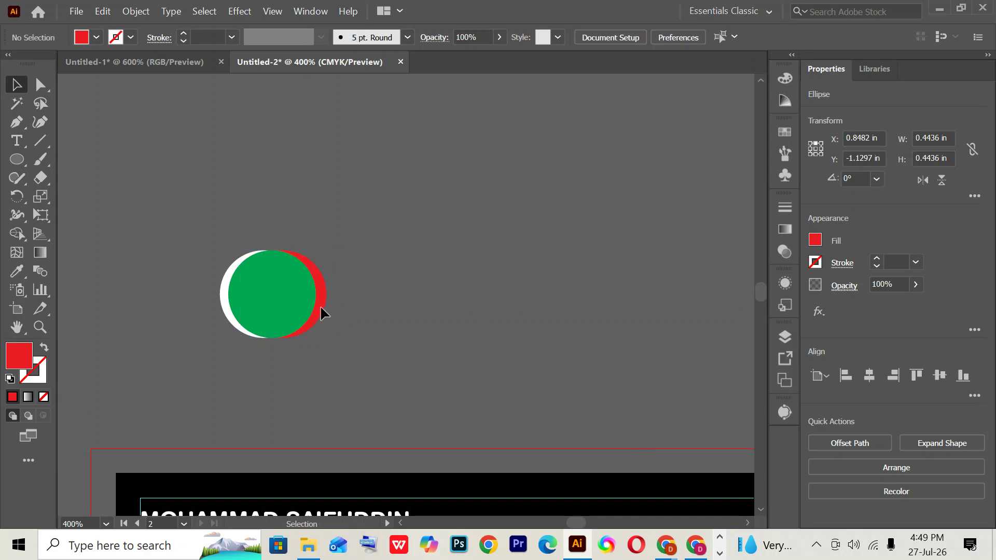
left_click_drag(314, 317, 279, 322)
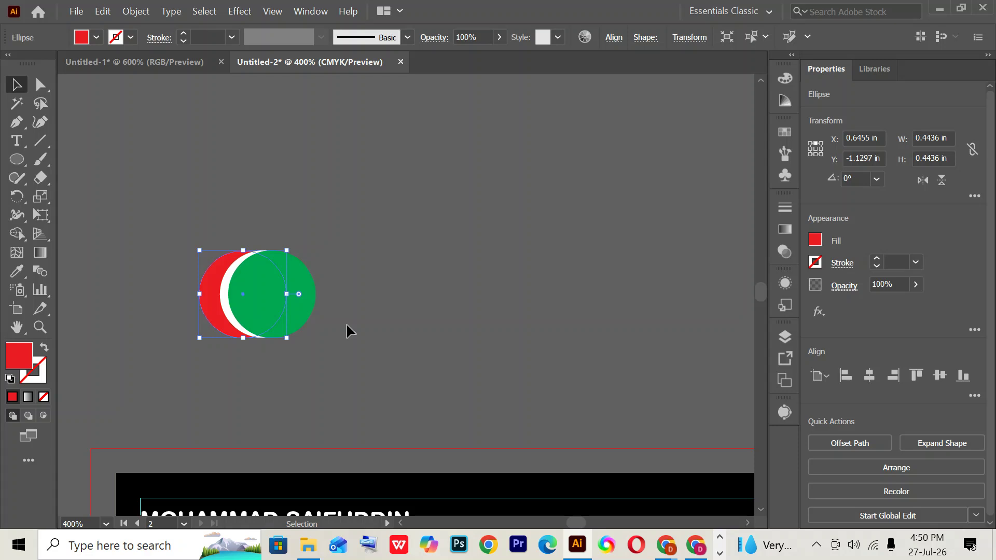
key("ctrl")
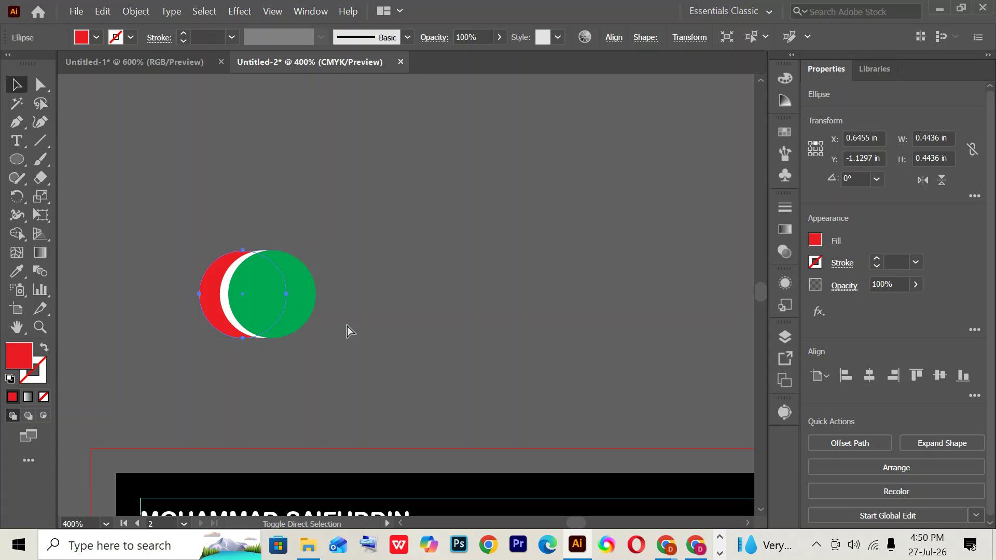
key("ctrl+shift+bracketright")
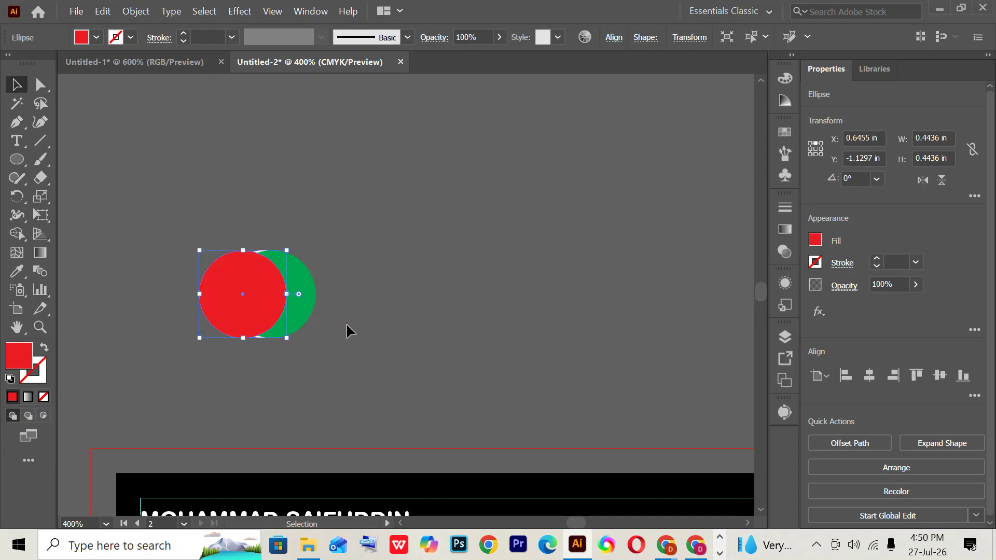
- Delete the red and green practice circles
left_click_drag(210, 190, 337, 309)
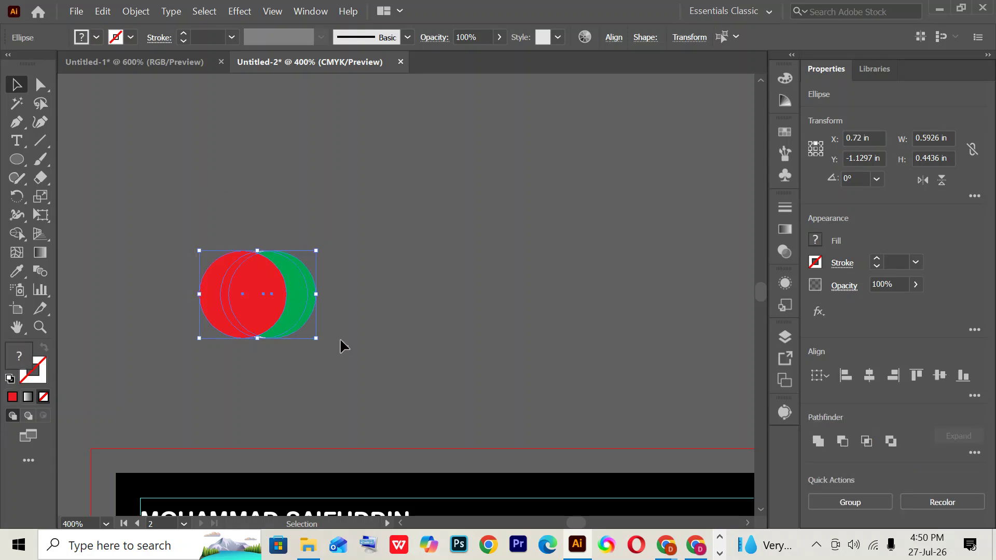
key("Delete")
scroll(404, 353, "down", 3)
scroll(404, 362, "down", 3)
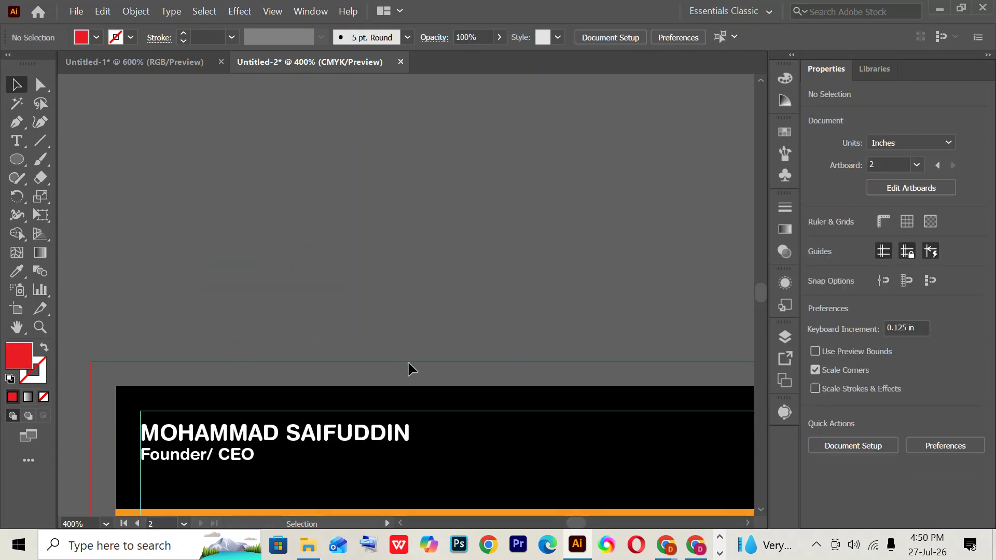
key("ctrl+minus")
key("ctrl+minus")
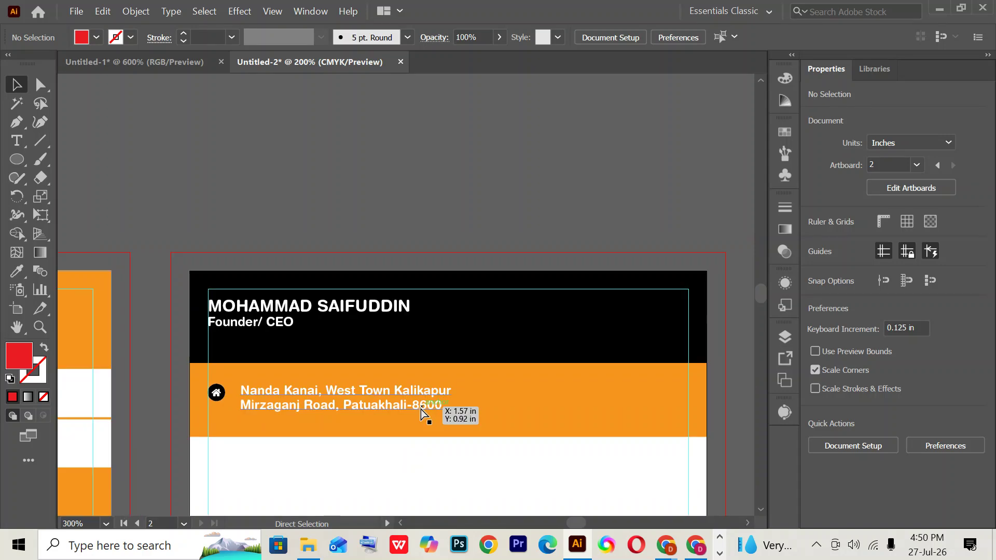
left_click_drag(485, 362, 448, 237)
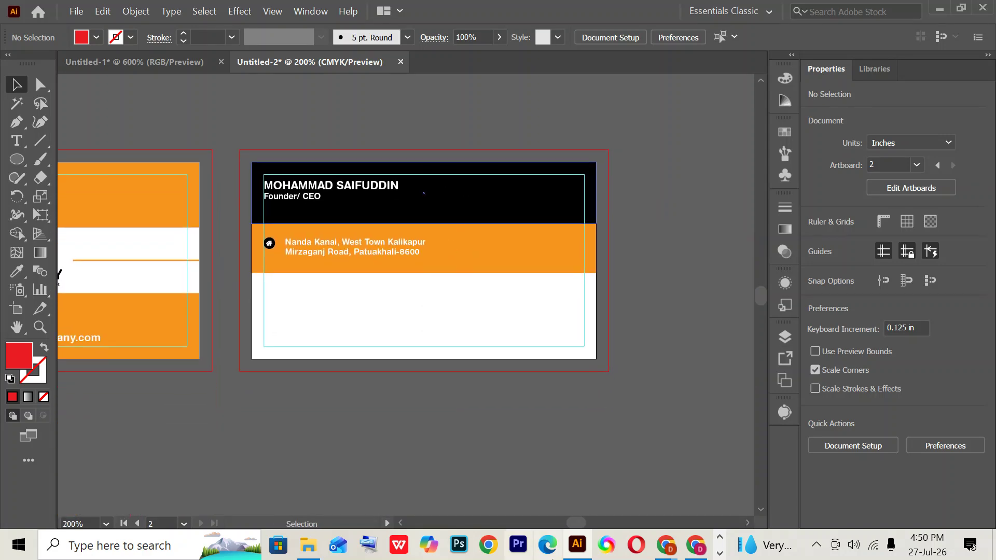
left_click(666, 544)
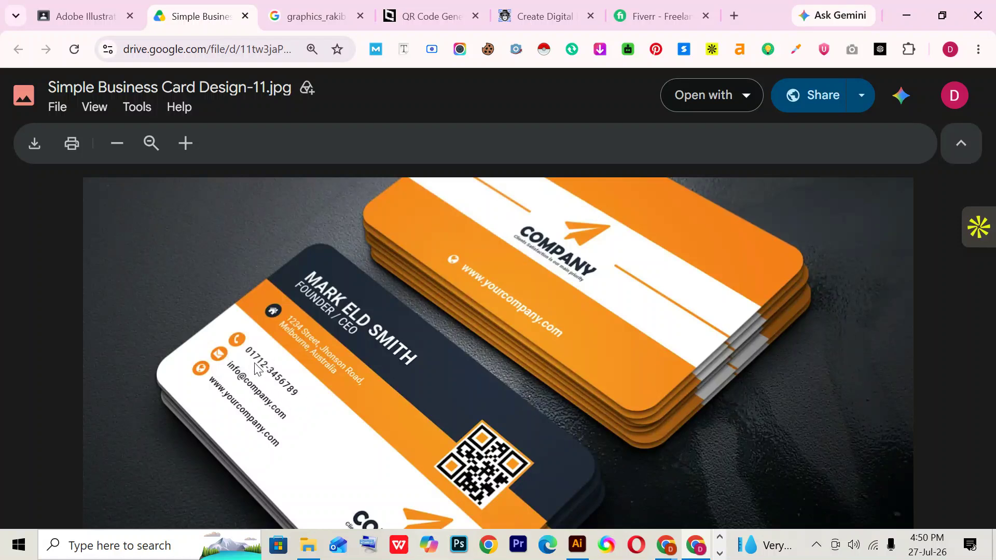
scroll(283, 403, "down", 2)
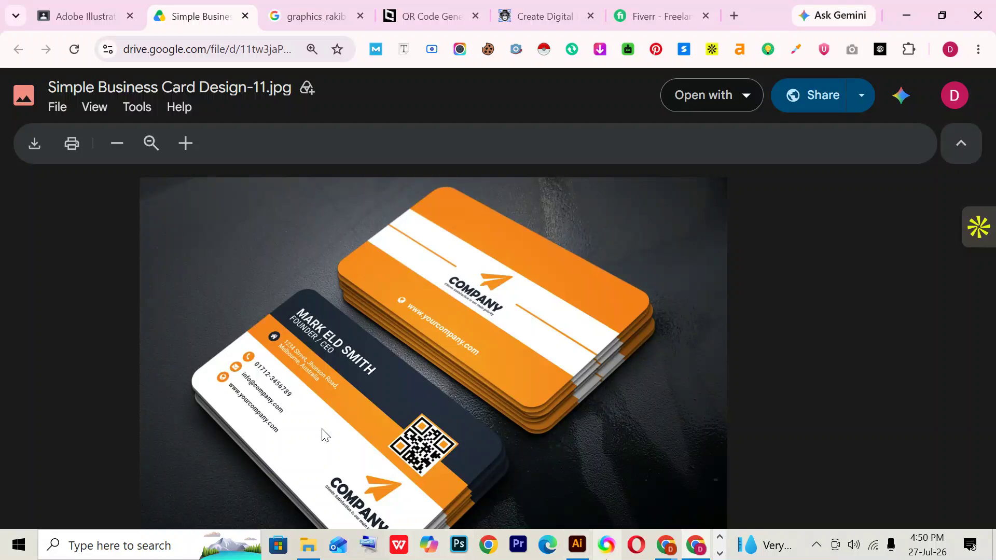
key("alt+Tab")
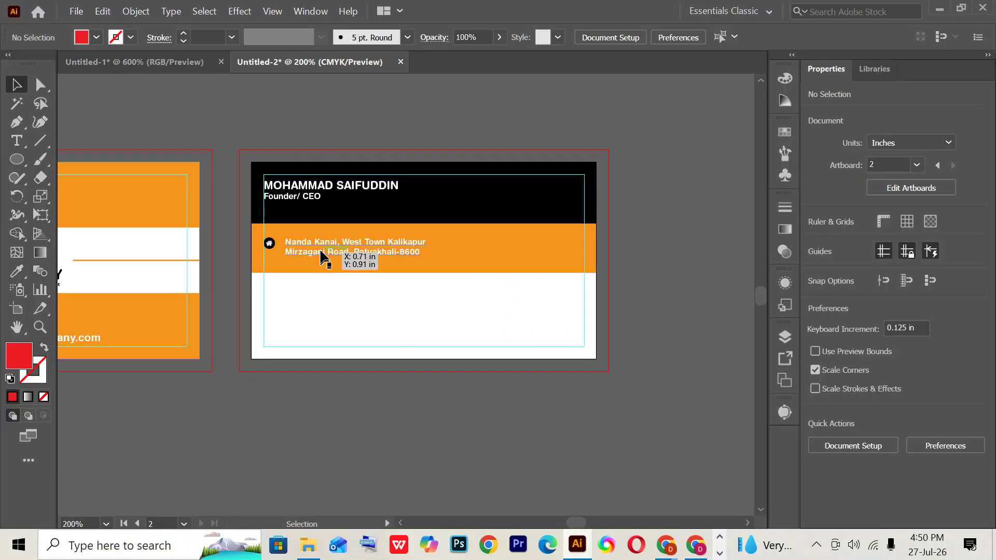
left_click(321, 245)
- Copy the address row below the card and replace its text with the phone number, spaced into digit groups
left_click(356, 317)
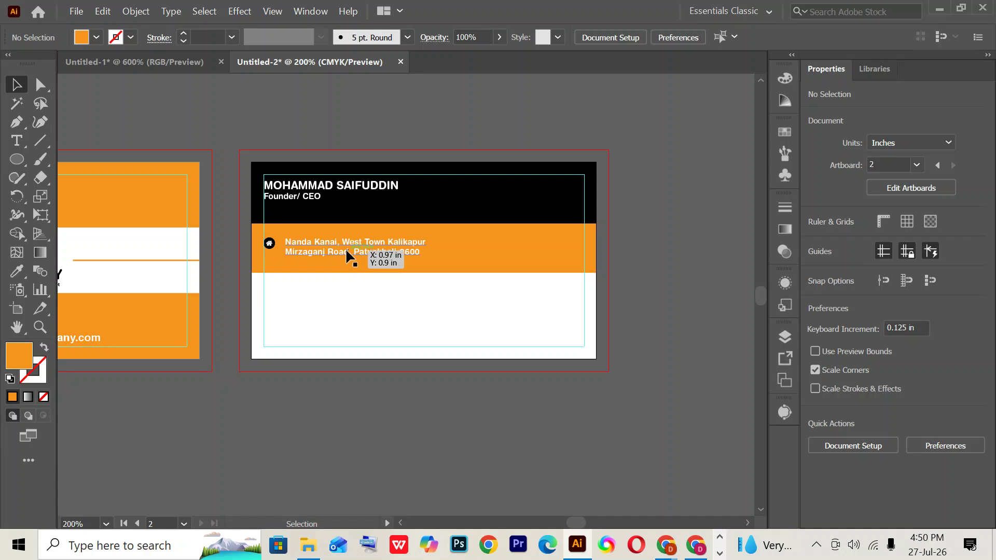
left_click(345, 248)
left_click_drag(345, 248, 372, 438)
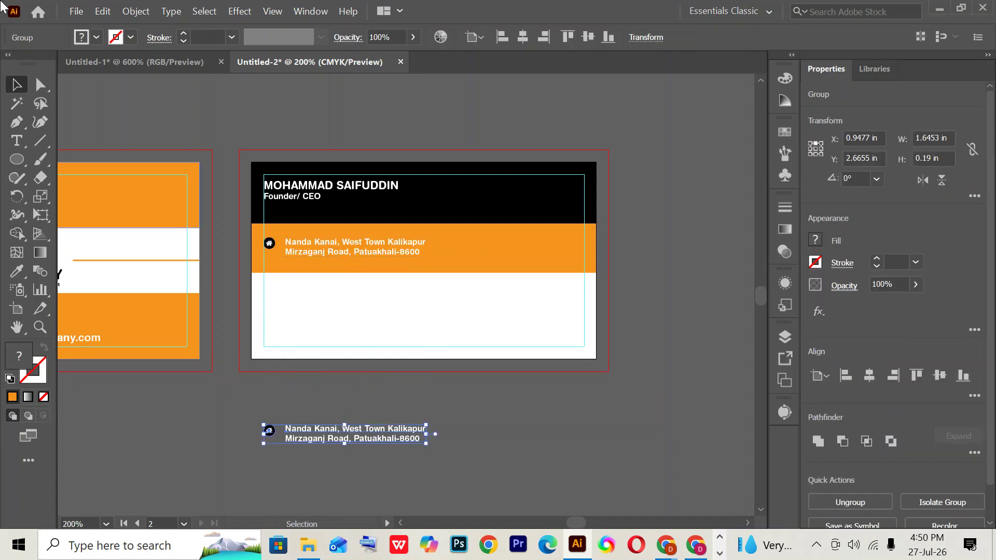
left_click(17, 145)
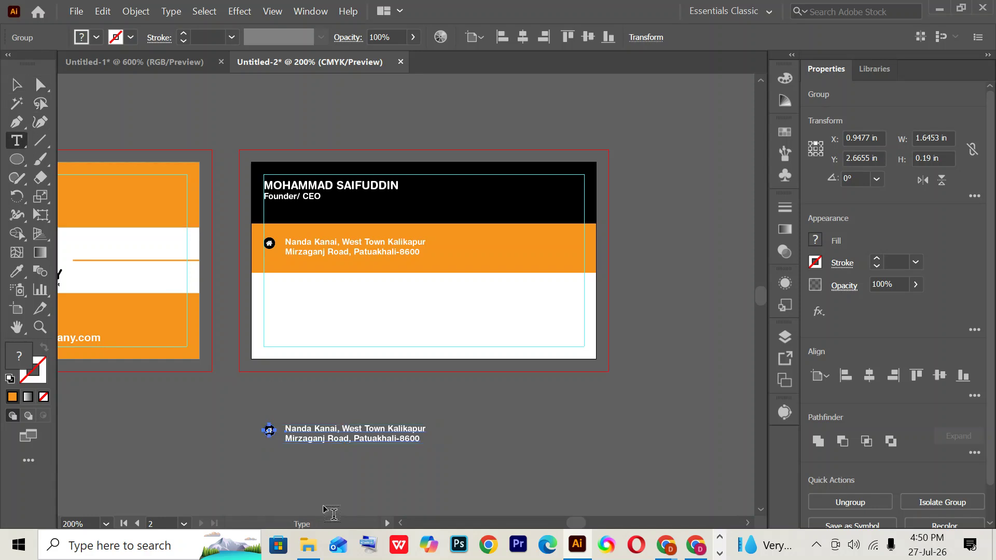
left_click(292, 429)
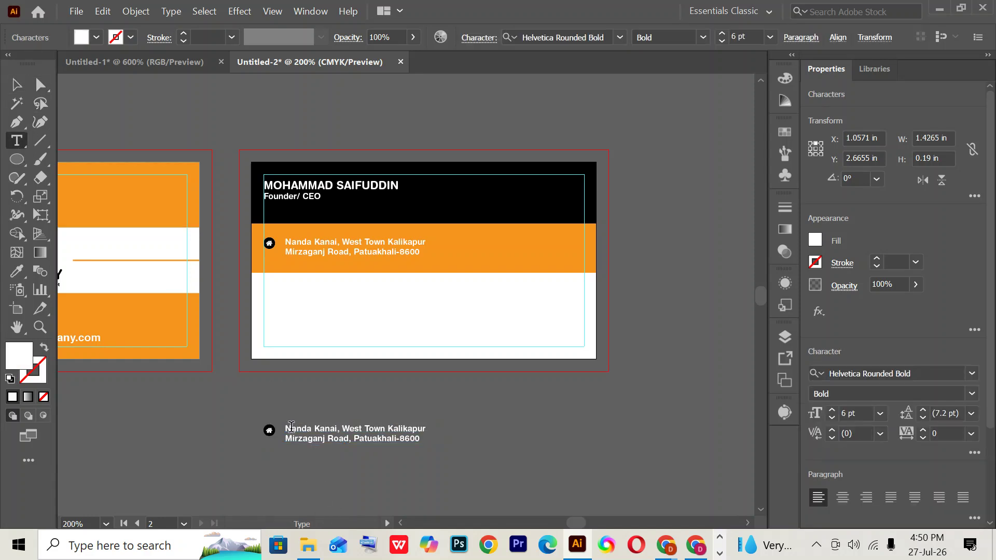
key("ctrl+a")
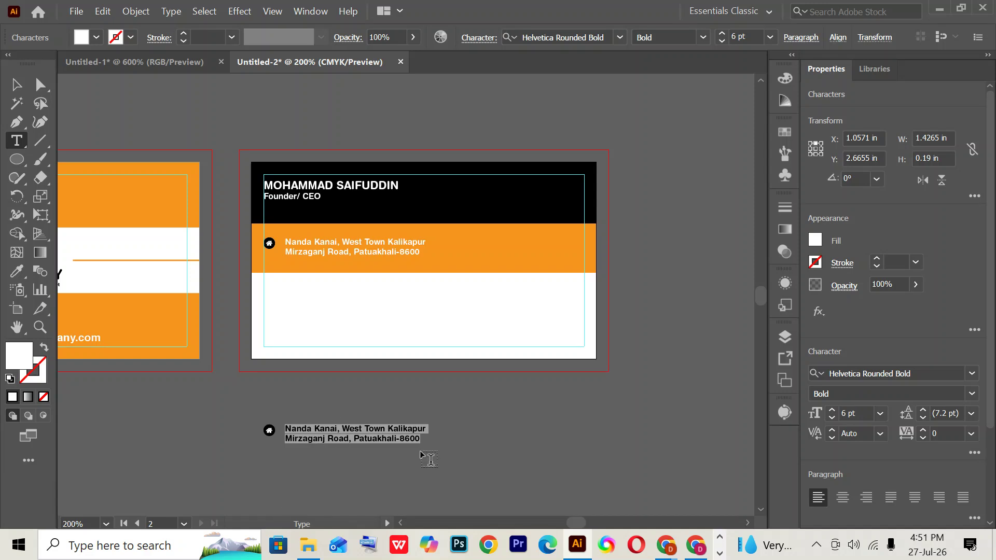
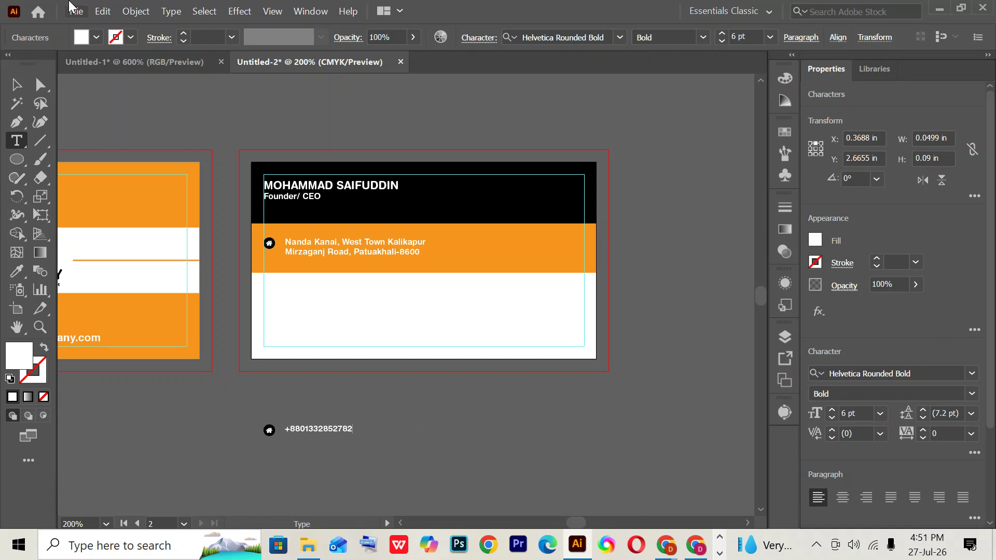
left_click(325, 430)
left_click(342, 430)
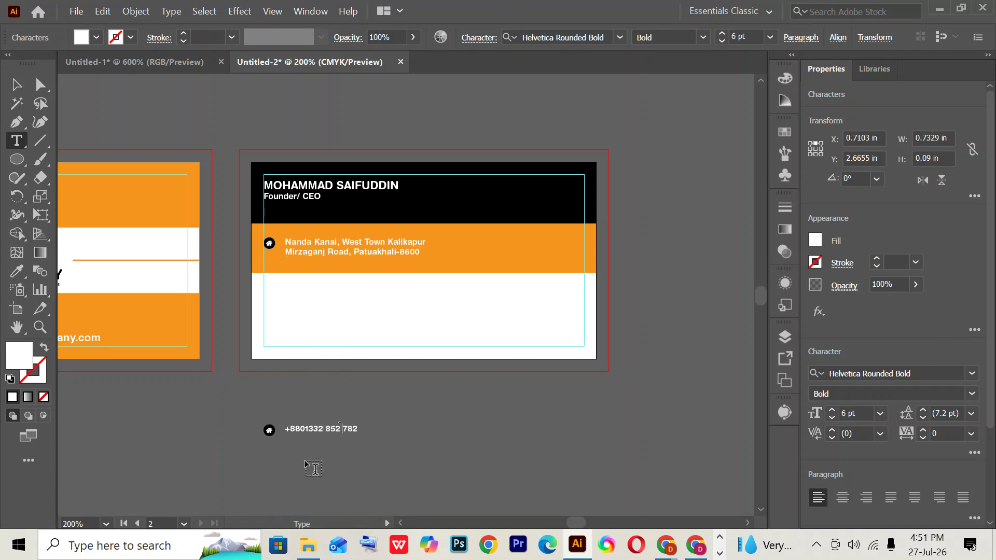
key("Escape")
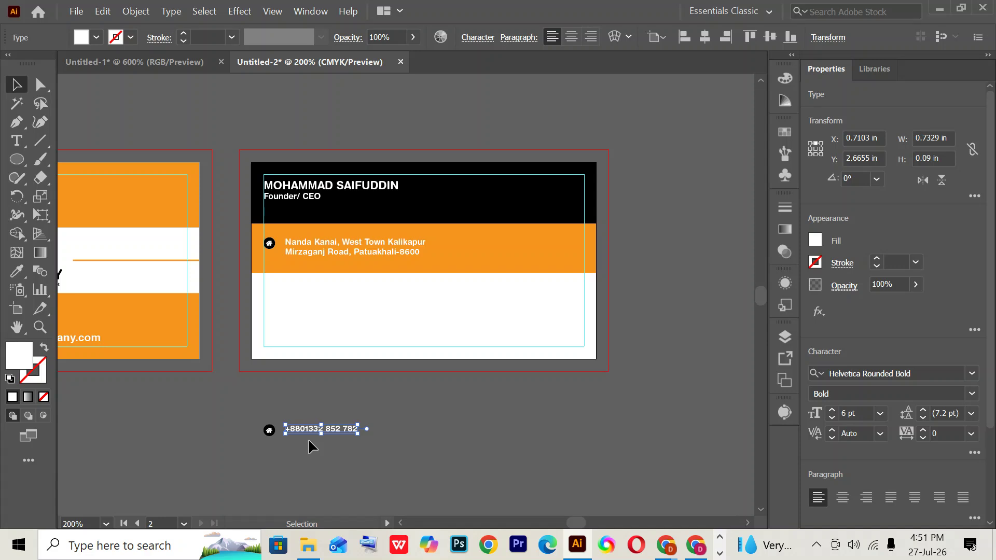
- Ungroup the icon badge from the phone number text
left_click(318, 441)
left_click(267, 432)
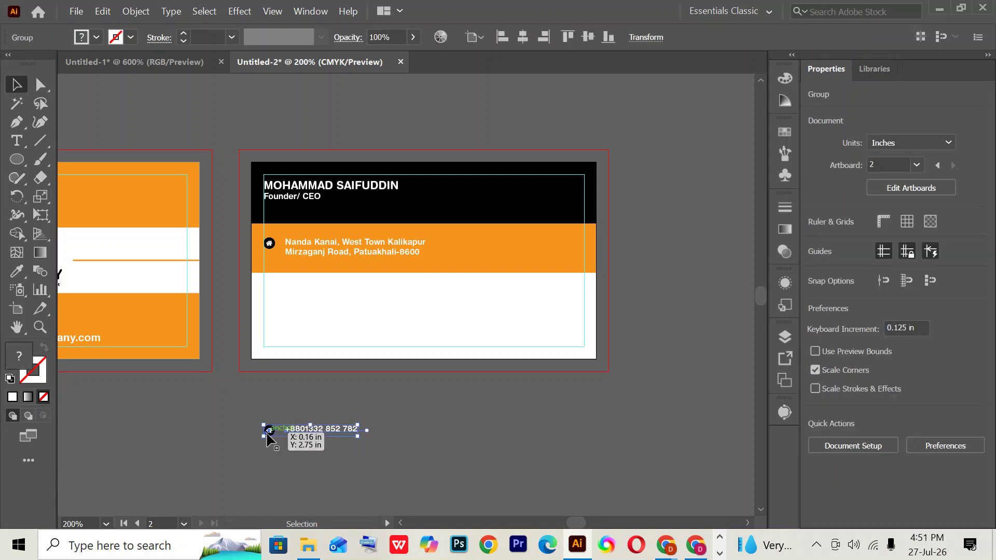
right_click(325, 428)
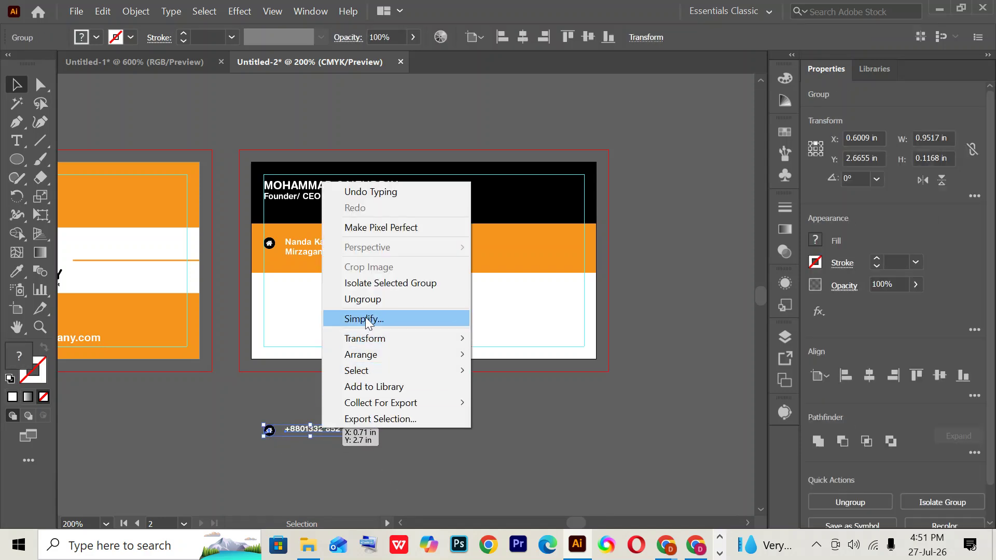
left_click(363, 299)
key("ctrl+equal")
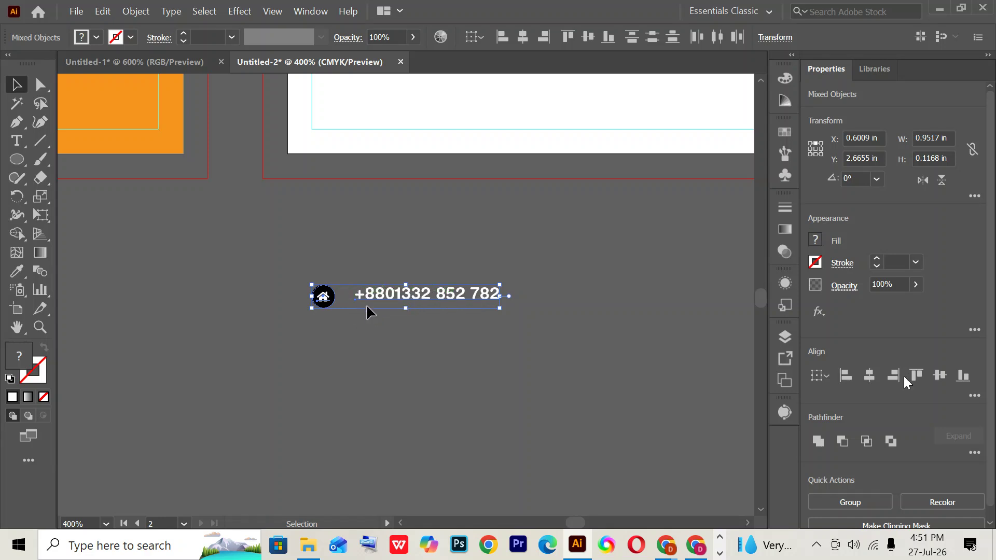
scroll(375, 159, "up", 2)
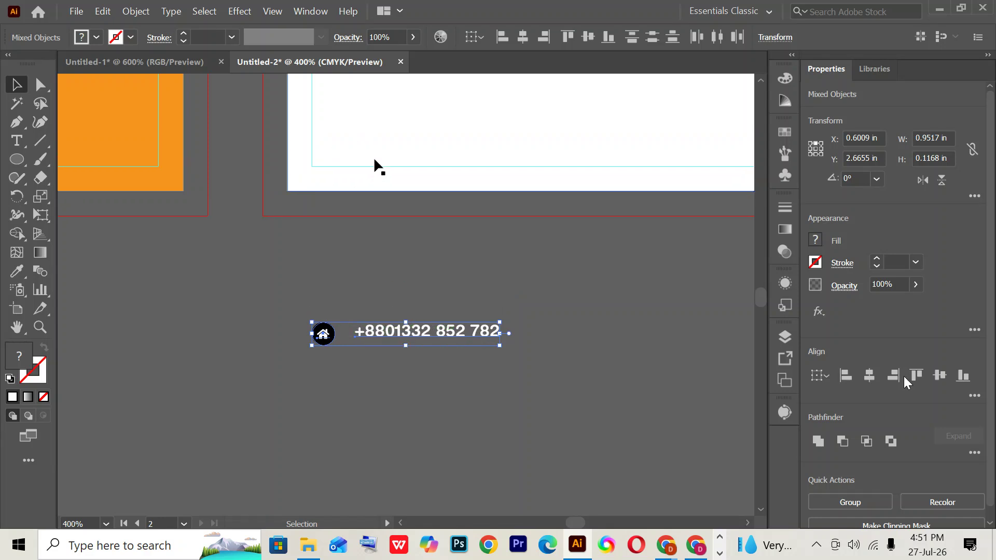
scroll(375, 156, "up", 8)
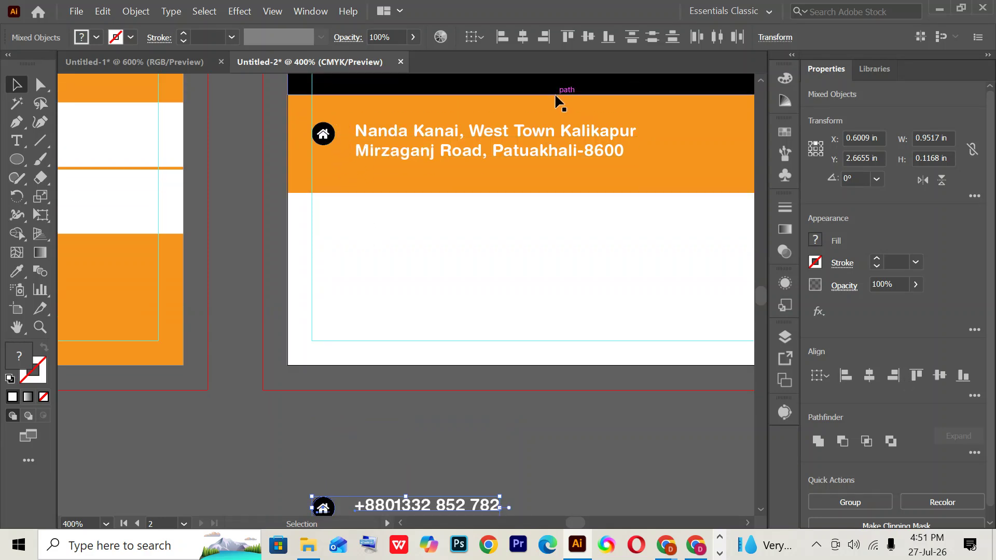
scroll(433, 474, "down", 4)
- Vertically centre the icon badge with the phone number, then view the reference card image
left_click_drag(287, 410, 500, 471)
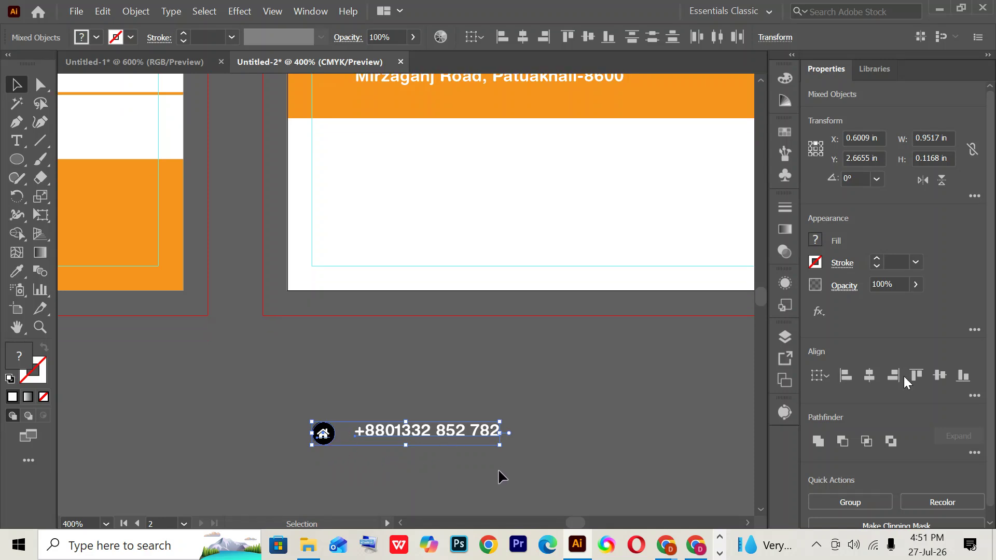
left_click(497, 469)
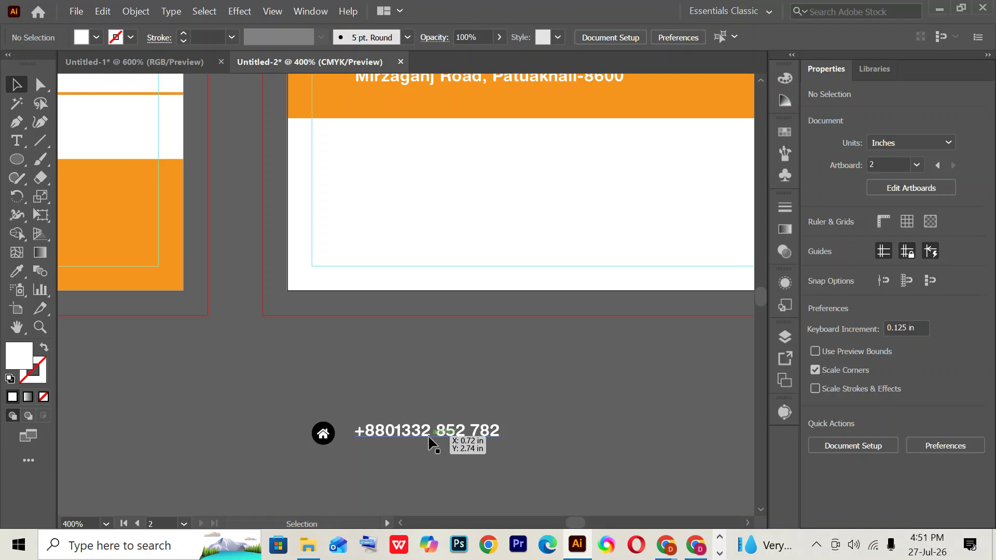
left_click(429, 441)
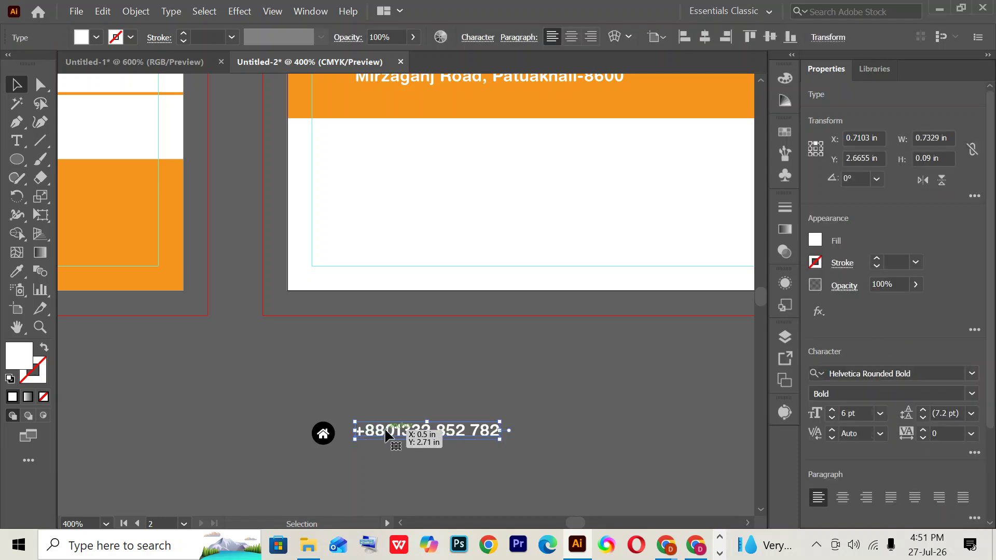
left_click(324, 434, "shift")
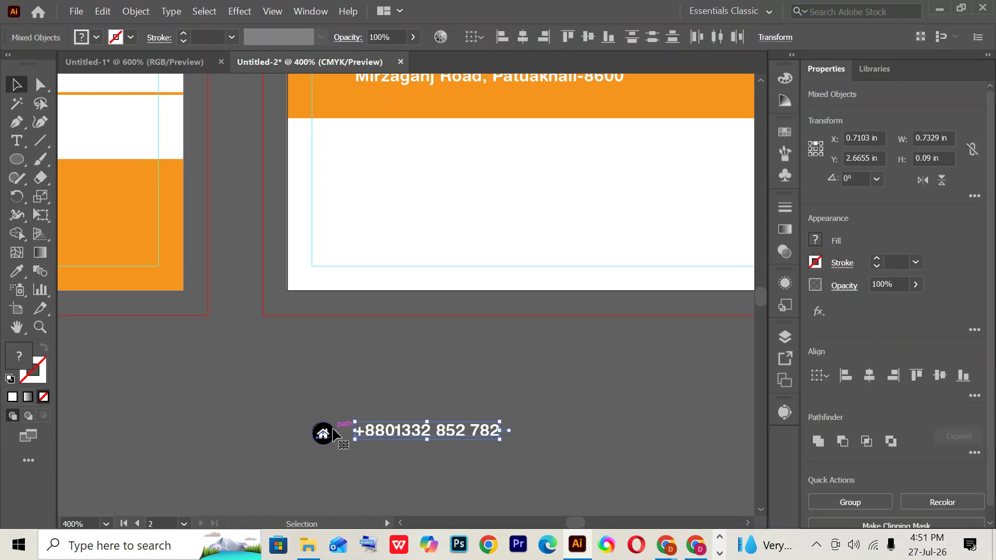
left_click(940, 375)
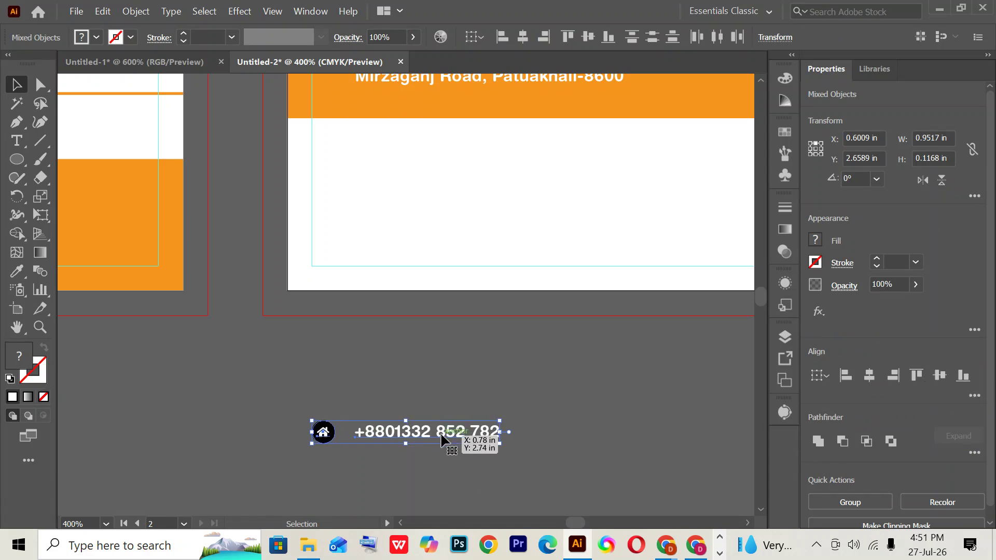
left_click(444, 472)
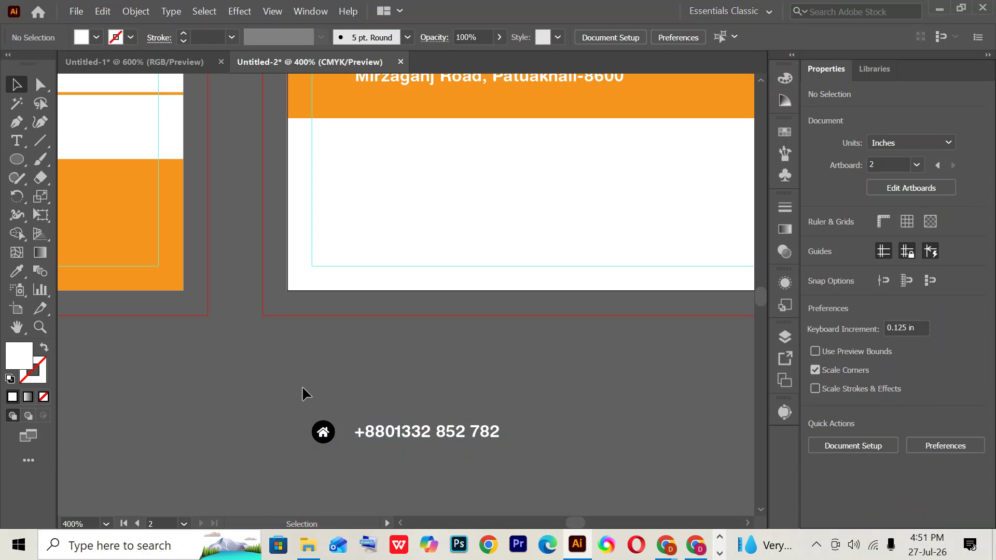
left_click(694, 544)
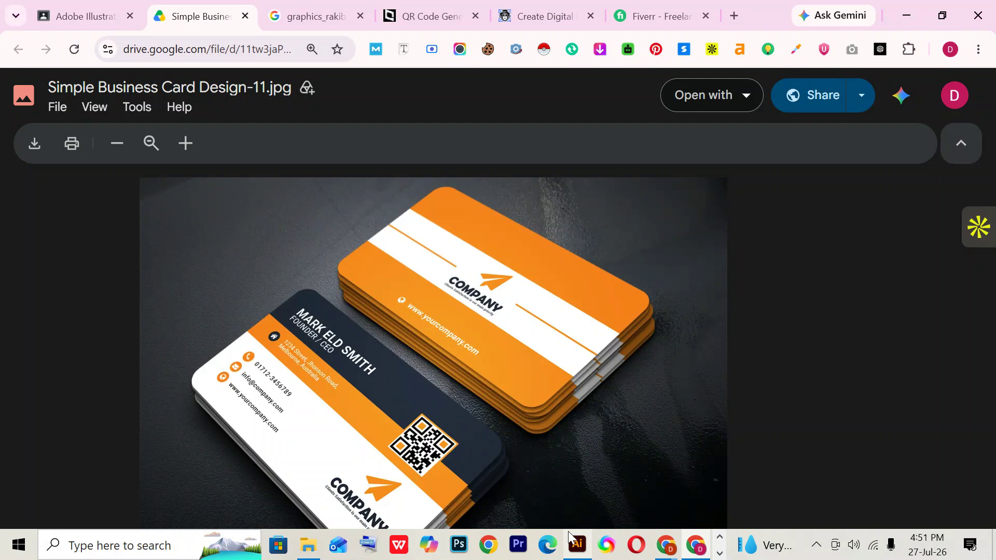
- Ungroup the home icon and fill its background circle with the card's orange
left_click(577, 544)
left_click(331, 435)
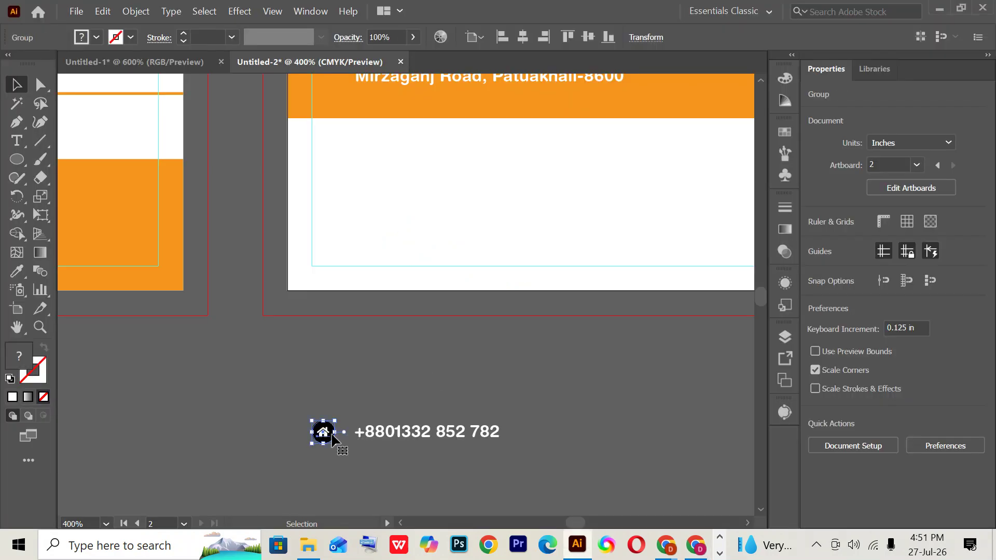
right_click(332, 434)
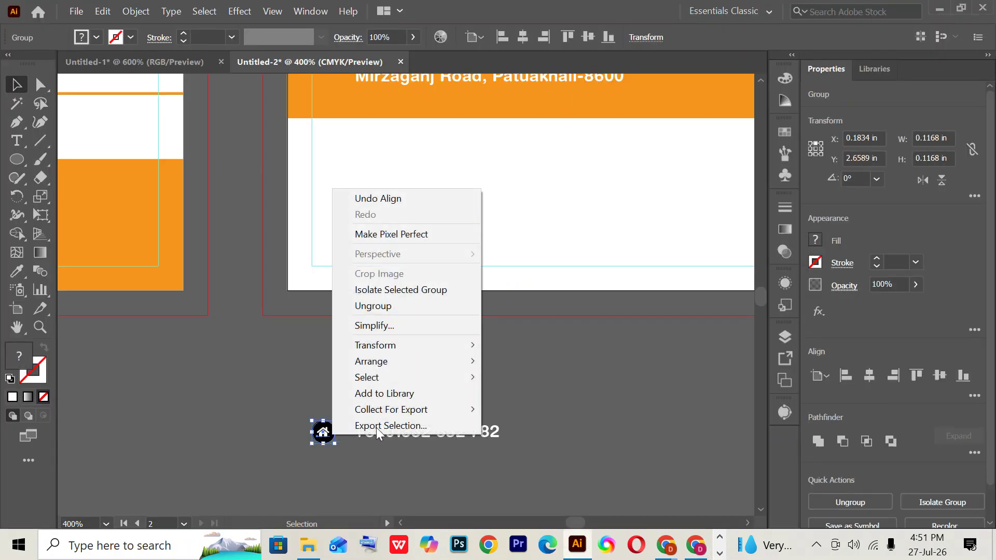
left_click(382, 306)
left_click(349, 400)
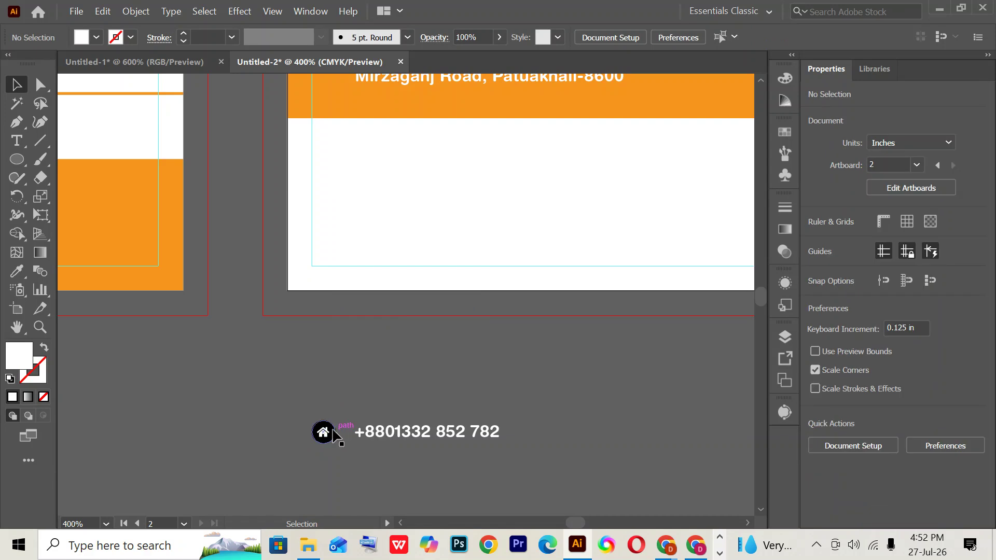
left_click(333, 432)
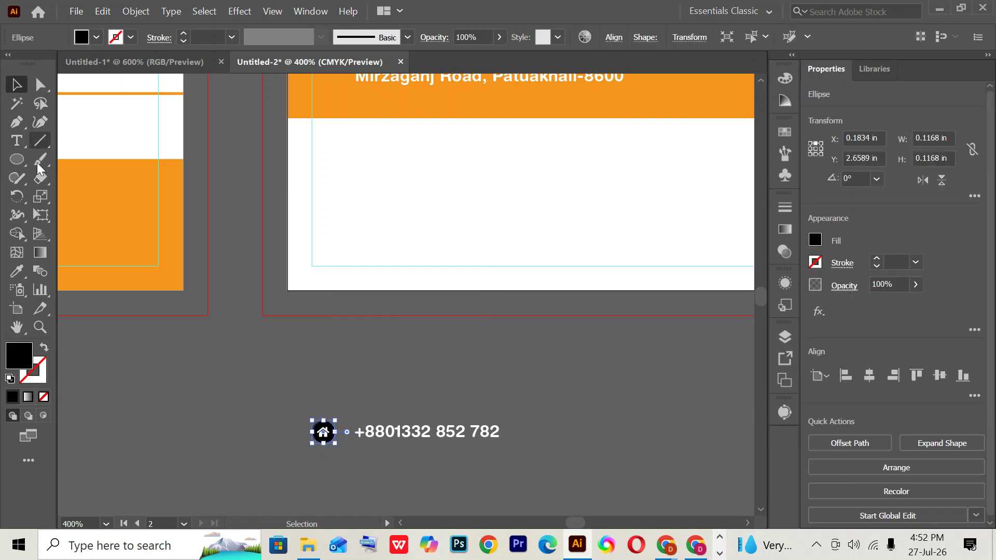
left_click(17, 271)
left_click(129, 195)
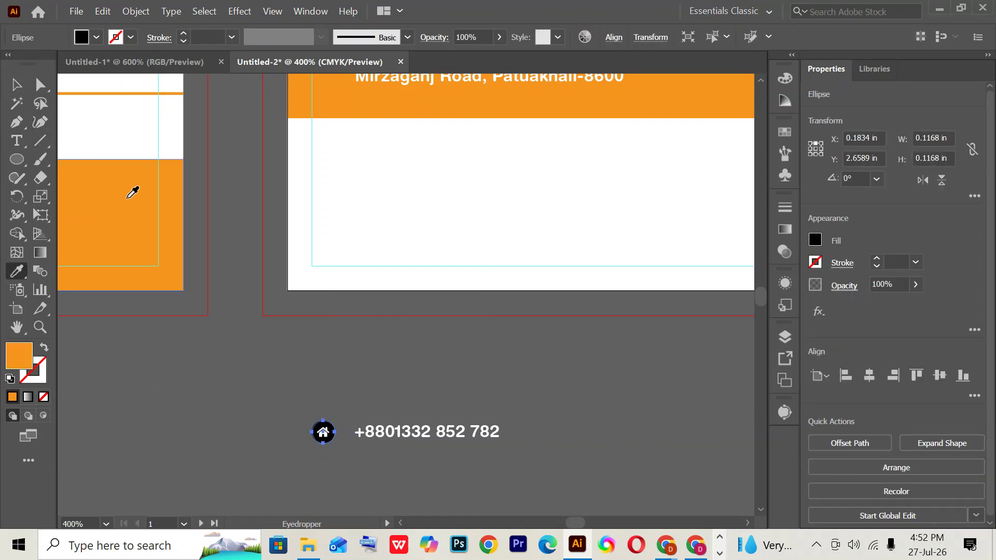
left_click(16, 85)
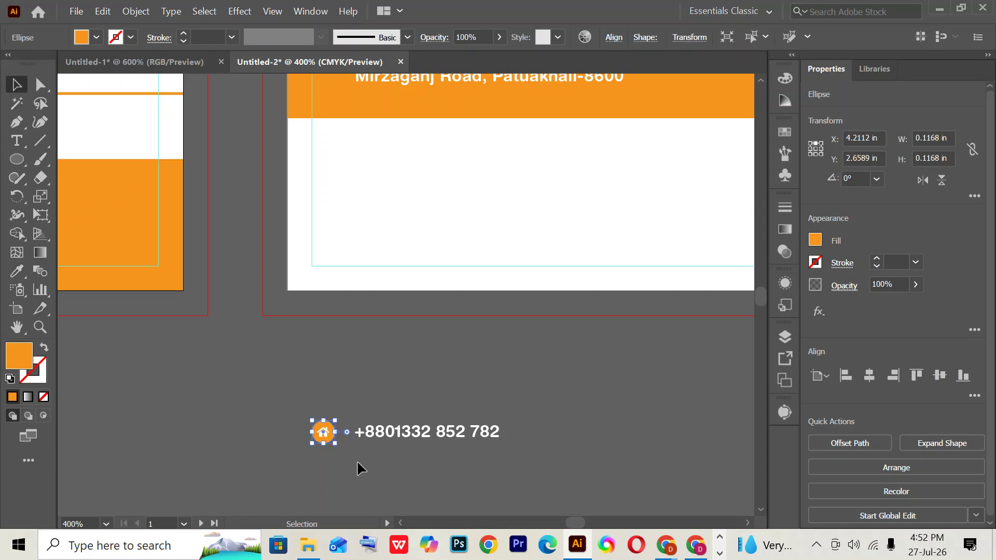
left_click(241, 345)
- Make the phone number text black, then select it together with the home icon
left_click(480, 433)
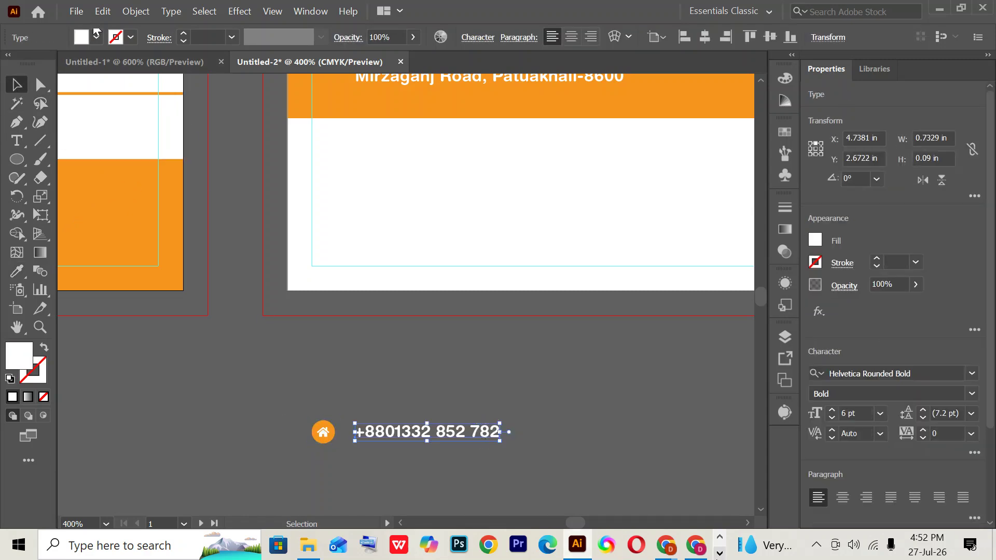
left_click(698, 542)
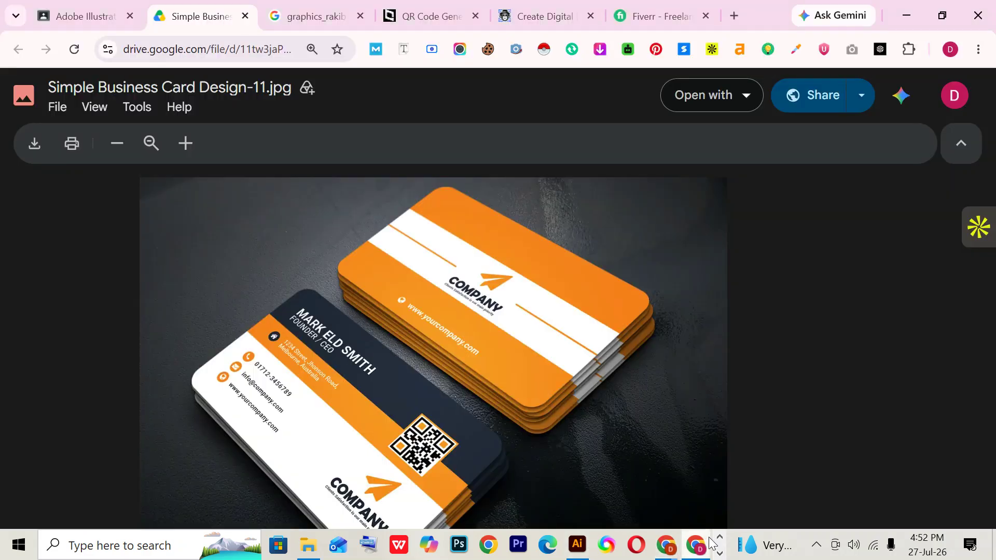
left_click(577, 544)
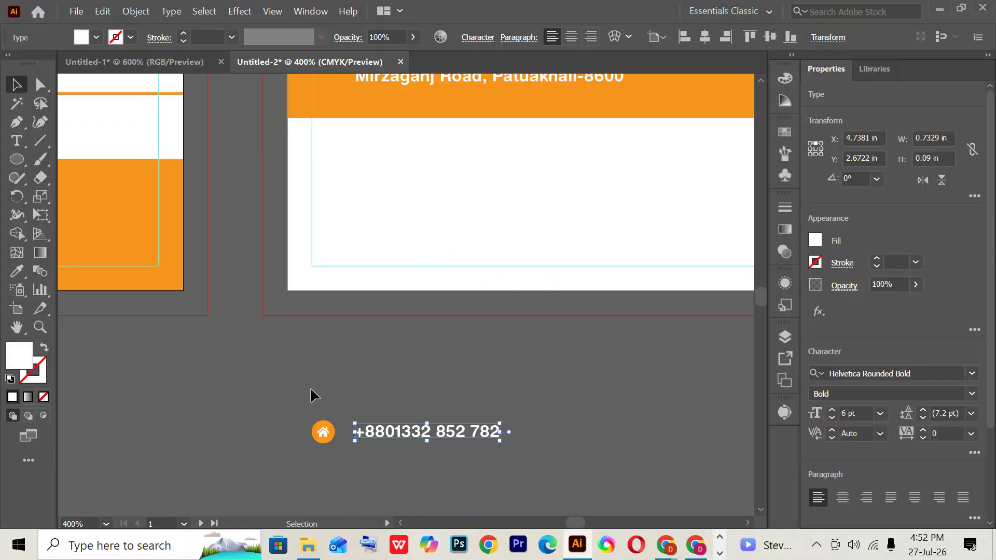
left_click(91, 36)
left_click(43, 63)
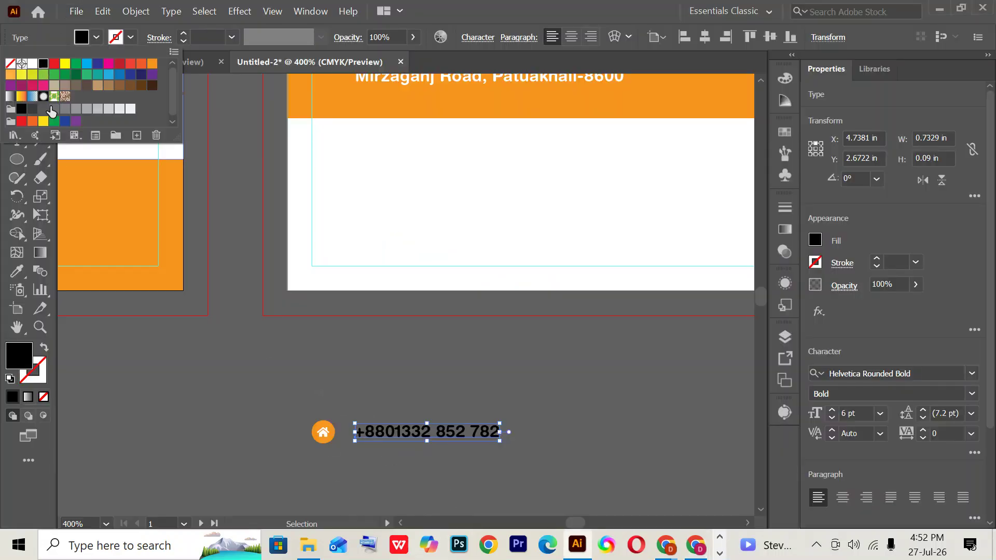
left_click_drag(260, 386, 420, 438)
left_click_drag(558, 469, 558, 469)
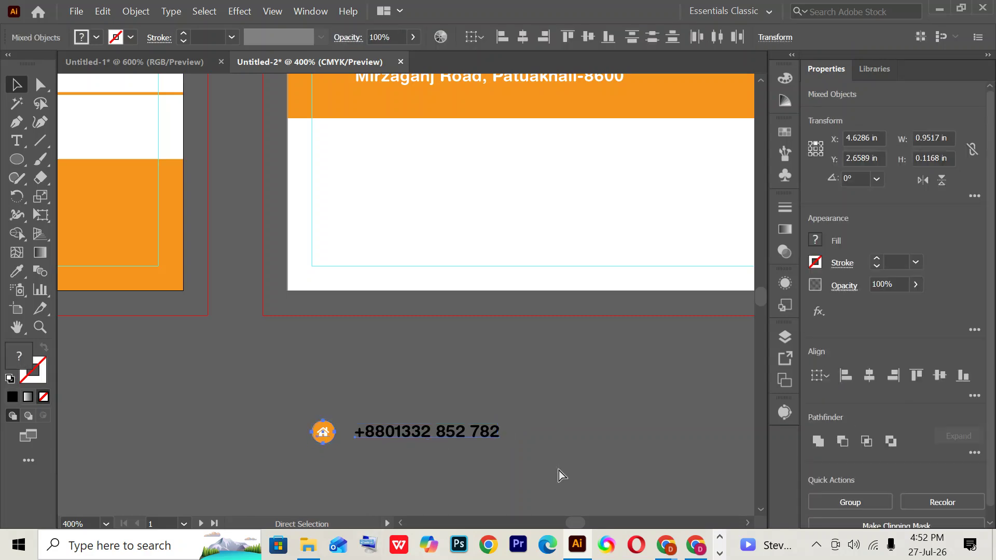
- Group the orange home icon with the phone number and stack two evenly spaced copies beneath
key("ctrl+g")
scroll(558, 467, "down", 1)
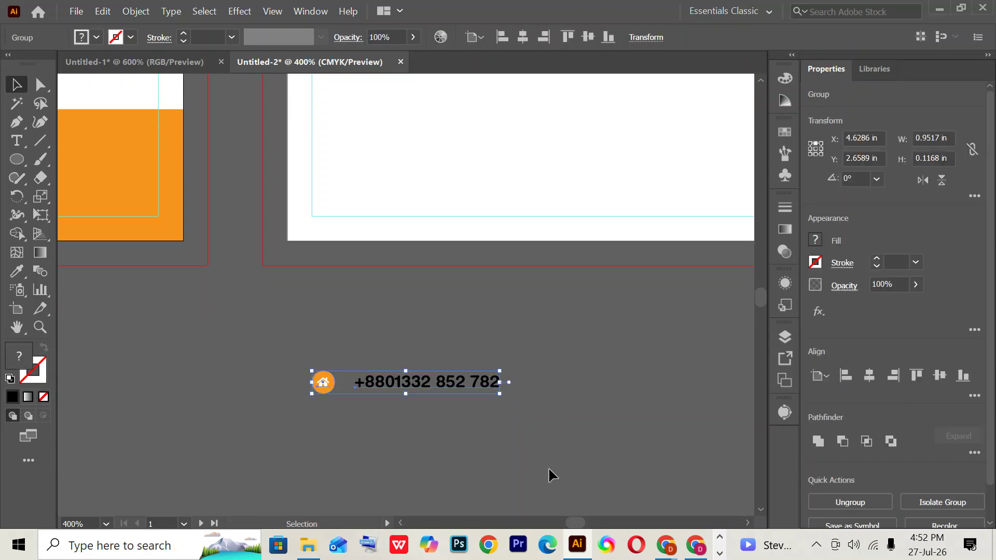
left_click_drag(389, 383, 390, 422)
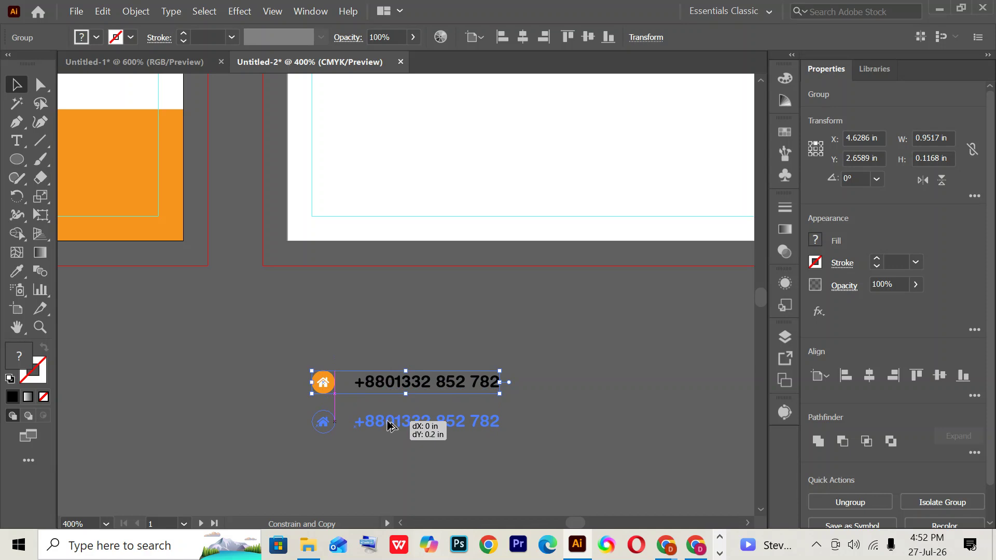
left_click_drag(390, 423, 391, 423)
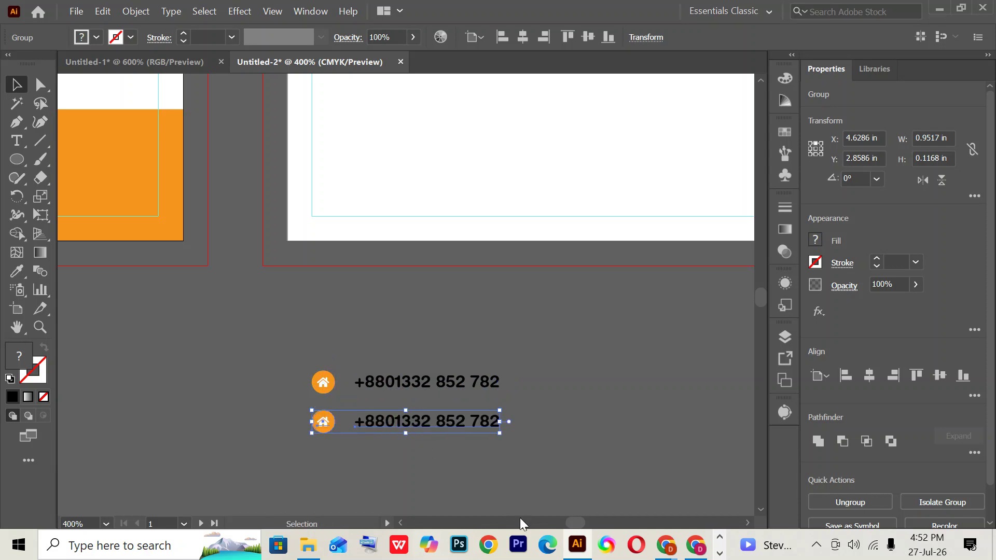
key("ctrl+d")
scroll(515, 418, "down", 3)
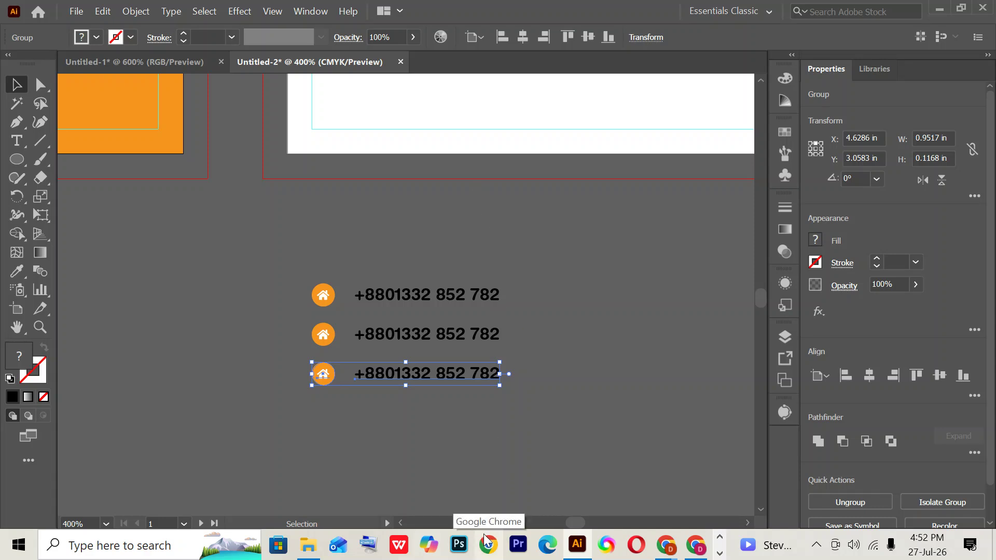
left_click(13, 143)
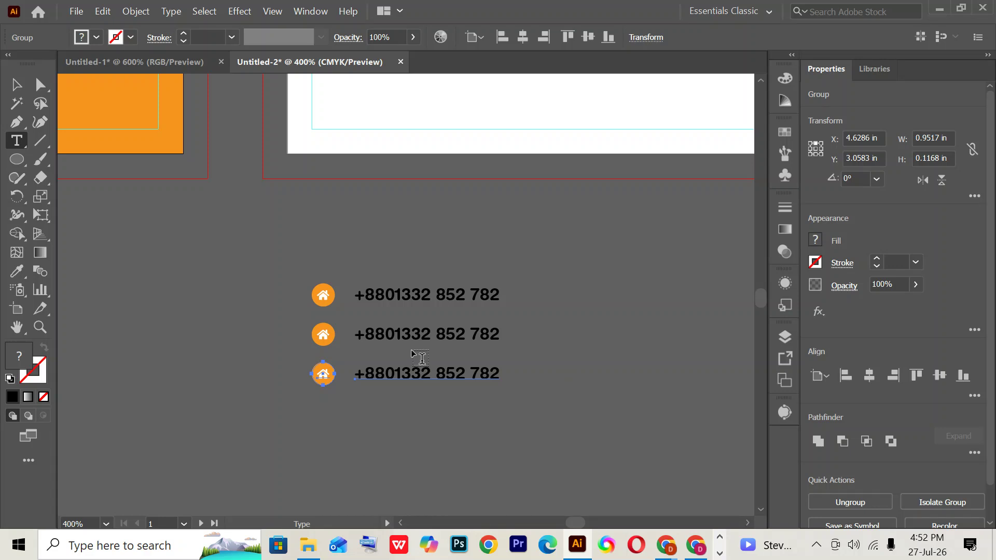
- Replace the second contact line with the company's placeholder e-mail address, fixing the missing 'c'
triple_click(409, 334)
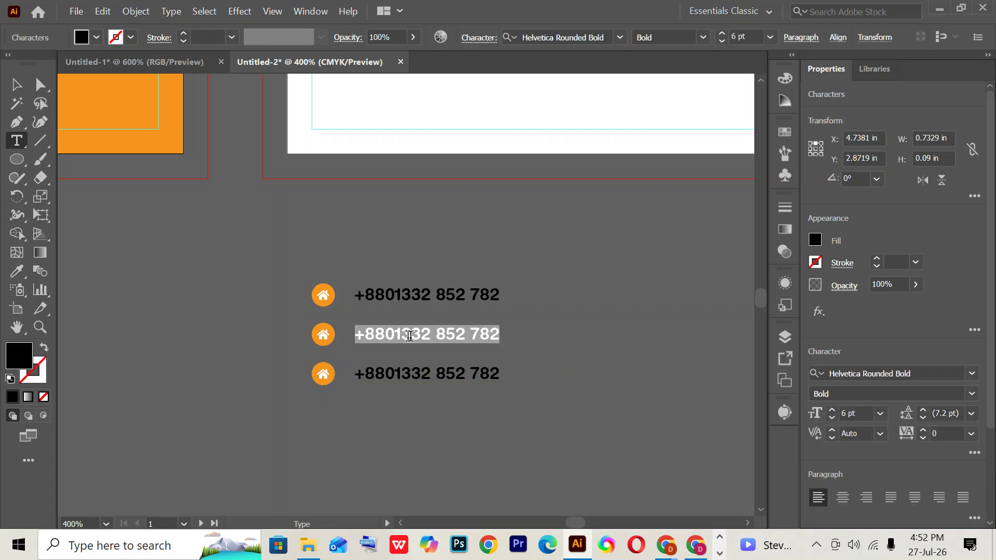
type("you")
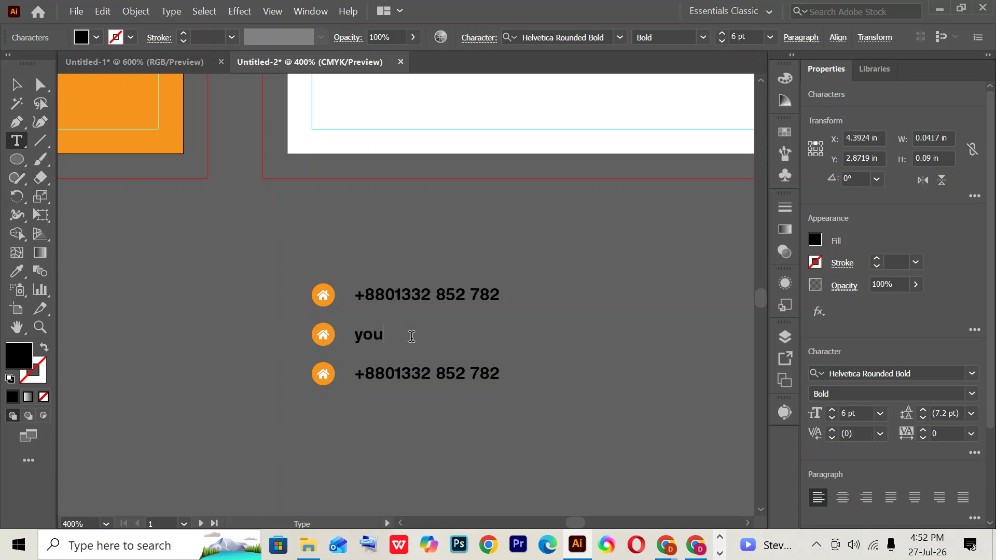
type("rcompany@gmail.")
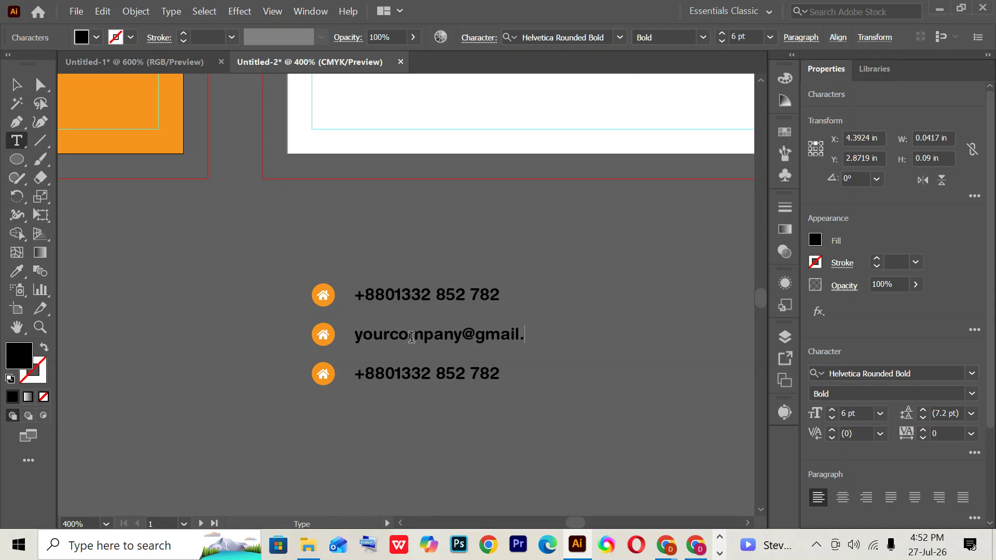
type("om")
left_click(534, 334)
type("c")
triple_click(367, 371)
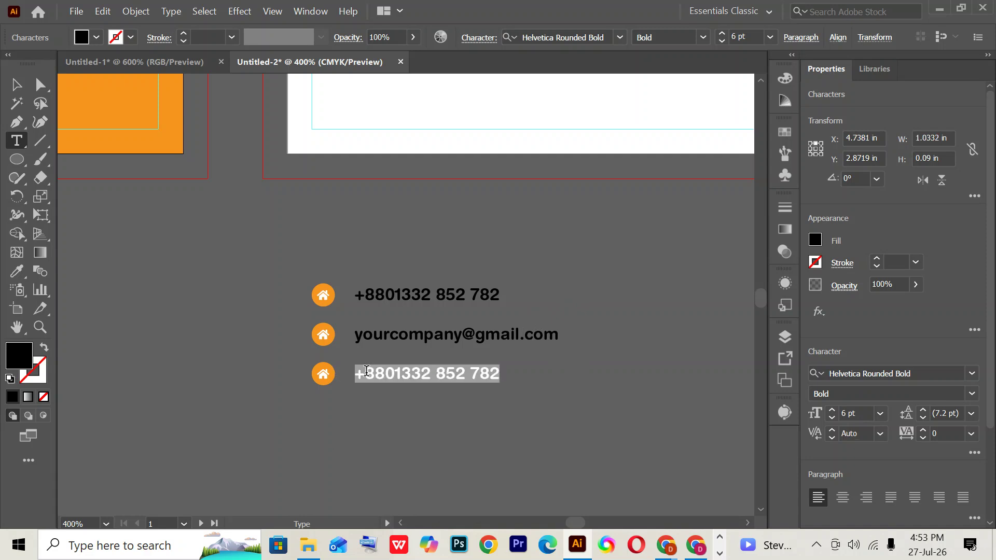
type("www")
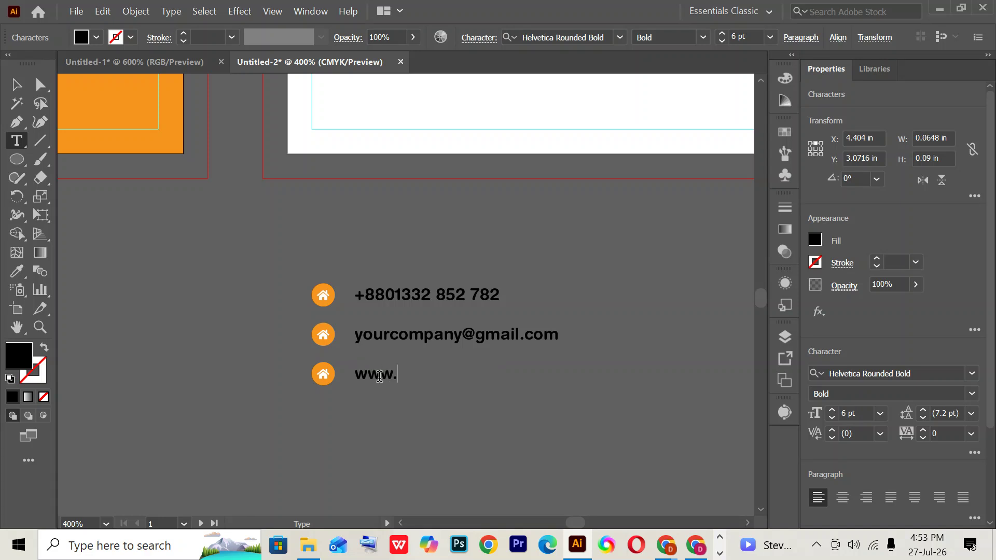
type(".yourwebsite")
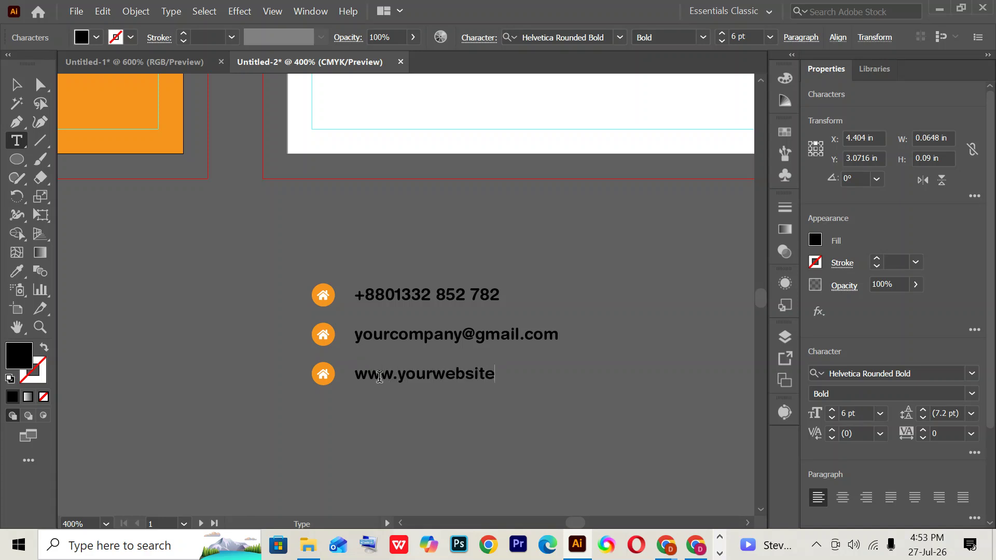
type(".com")
left_click_drag(433, 374, 494, 369)
type("company")
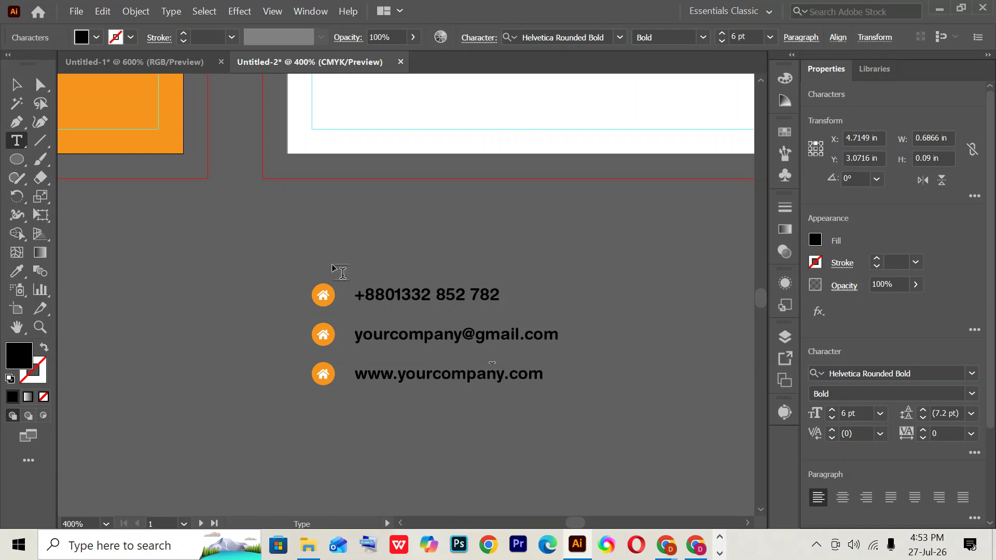
double_click(323, 292)
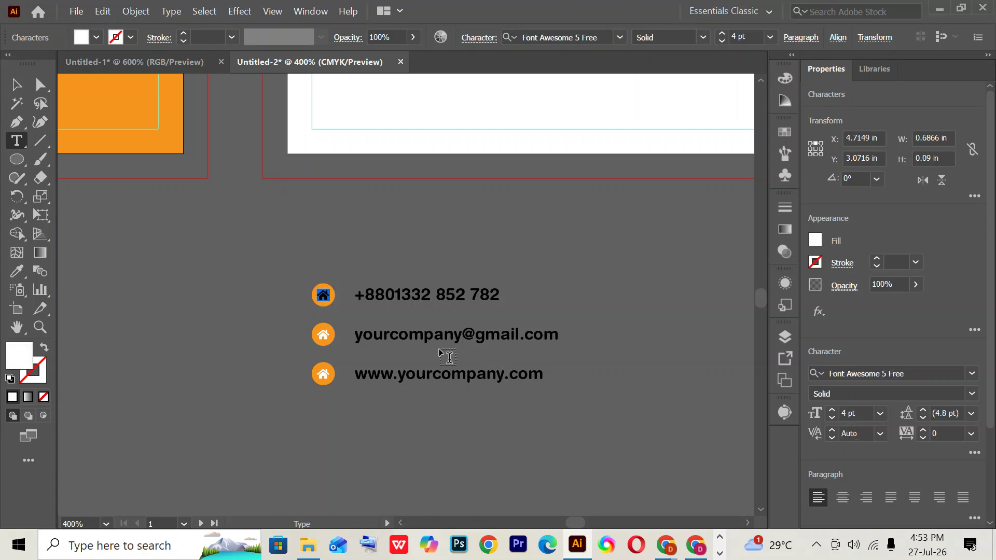
- Select the fa-phone icon on the Font Awesome cheatsheet, then return to Illustrator
mouse_move(665, 545)
left_click(537, 502)
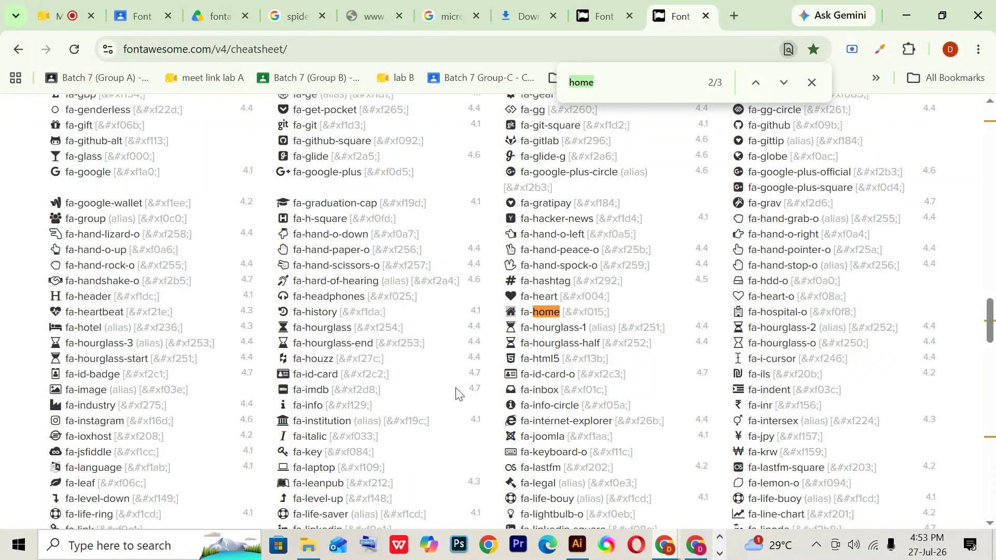
scroll(436, 446, "down", 7)
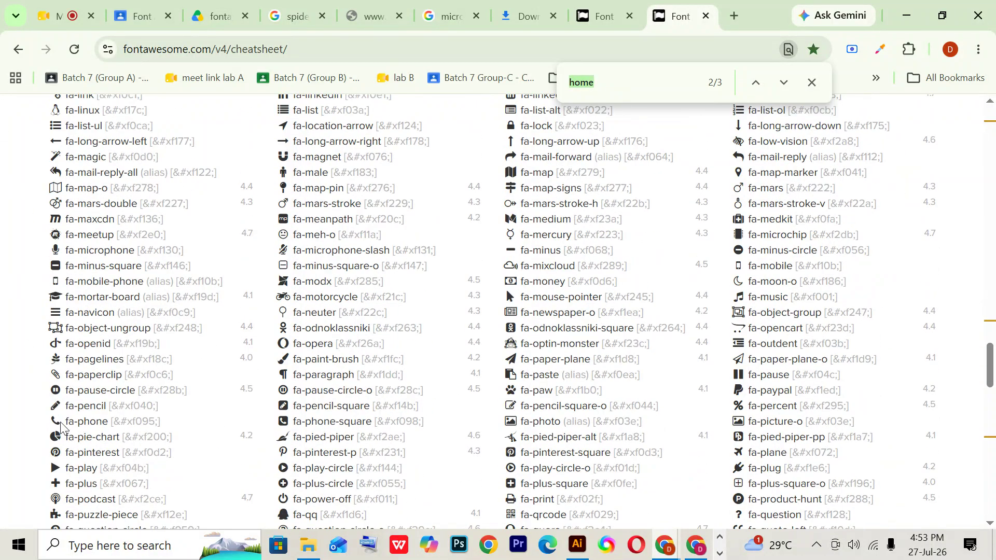
left_click_drag(61, 428, 23, 418)
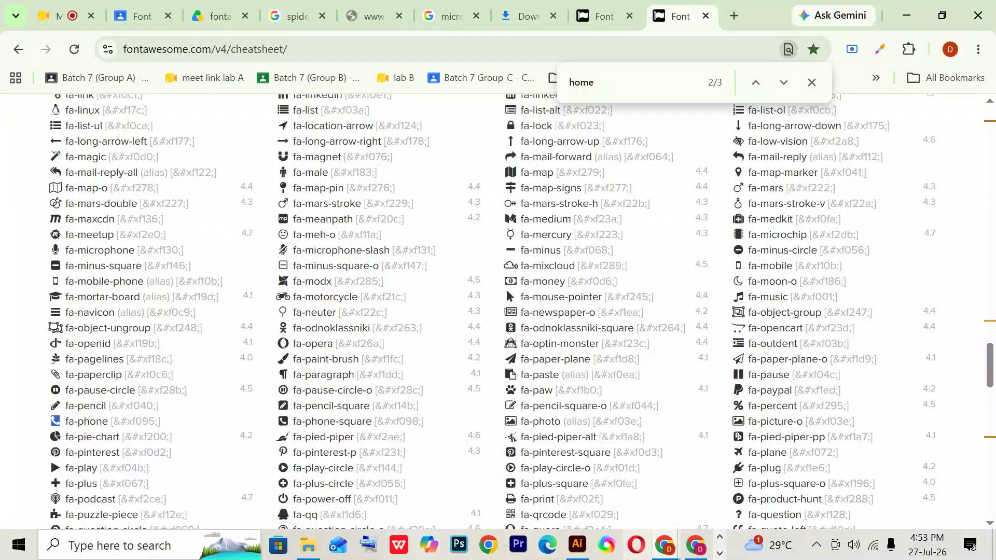
left_click(577, 544)
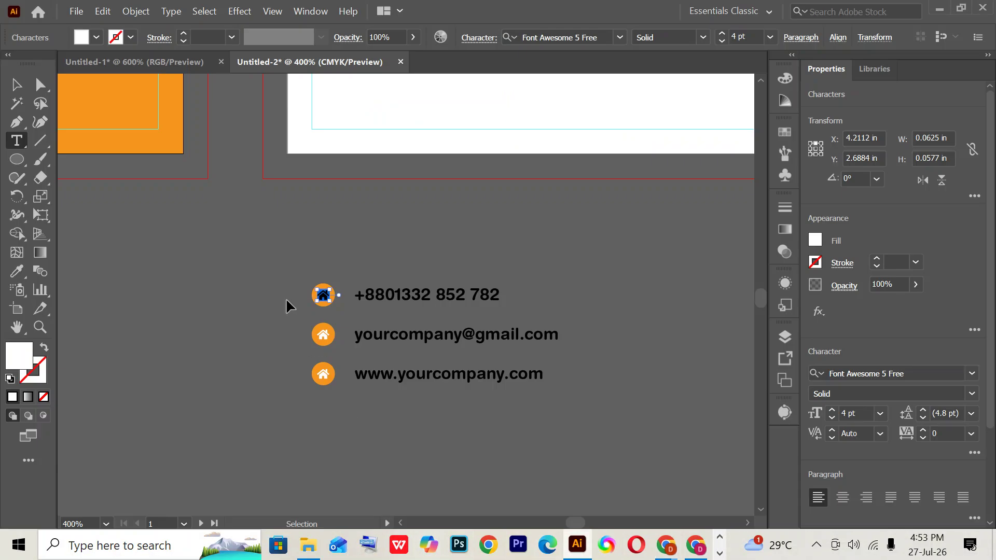
- Paste the phone glyph into the top row's circle and set it to Font Awesome 6 Free Solid
key("ctrl+v")
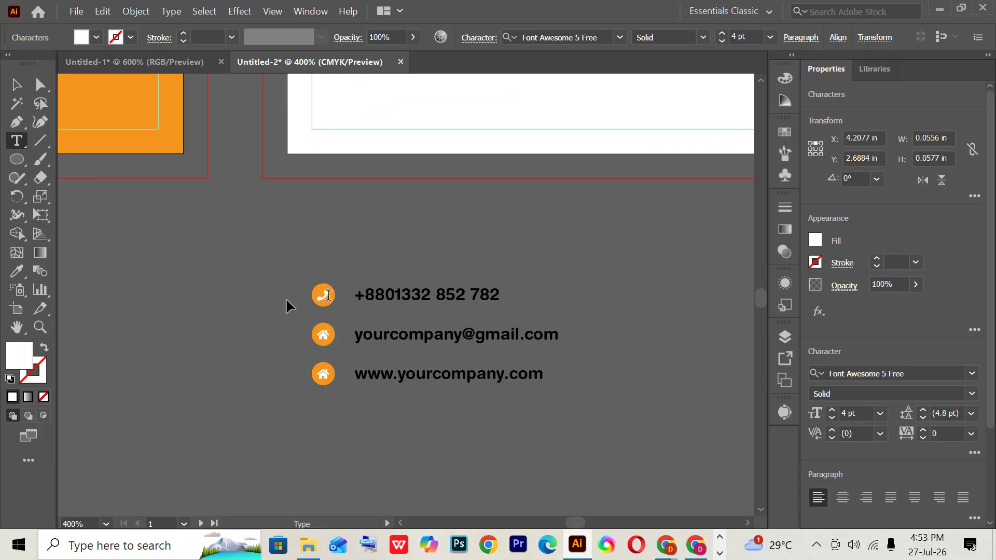
key("shift+Left")
left_click(620, 37)
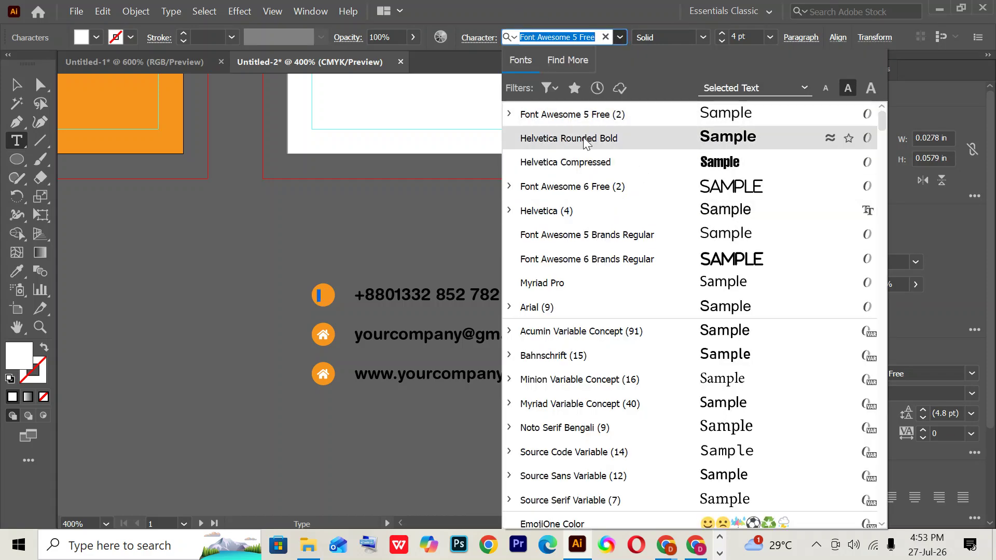
key("Escape")
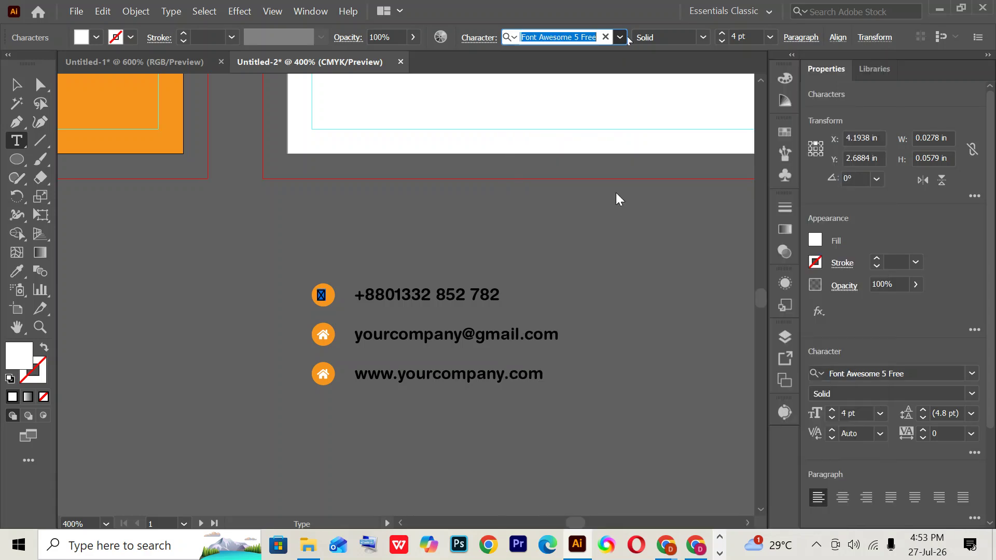
left_click(946, 374)
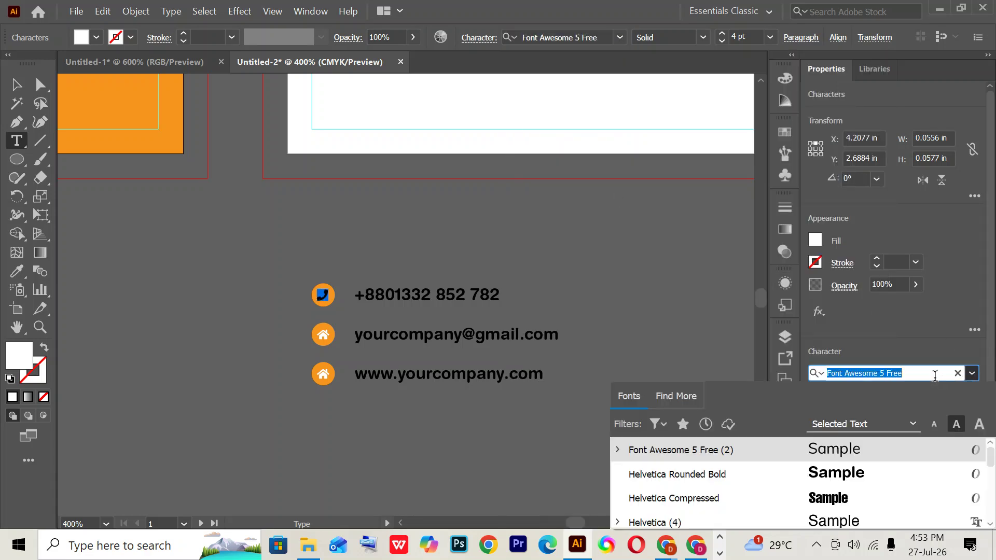
type("fo")
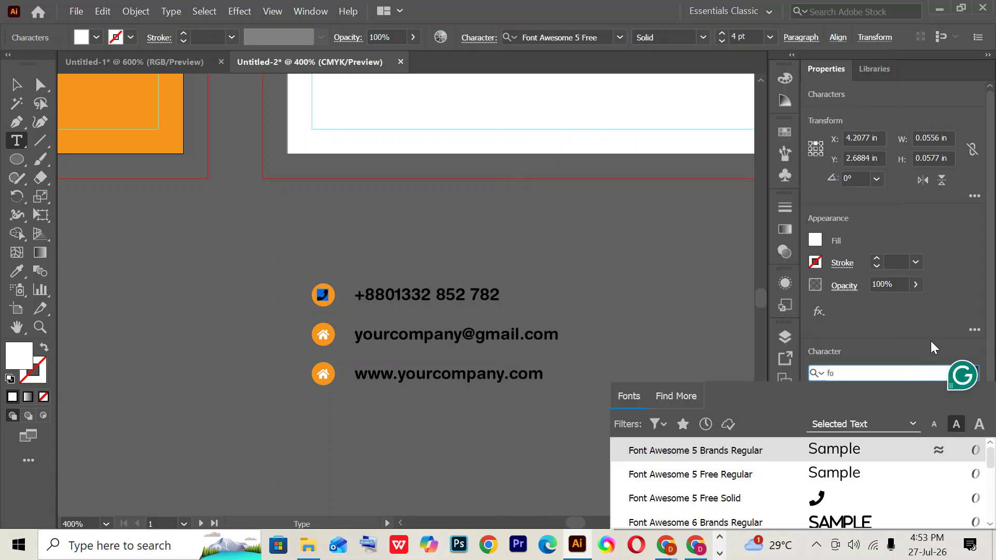
left_click(835, 501)
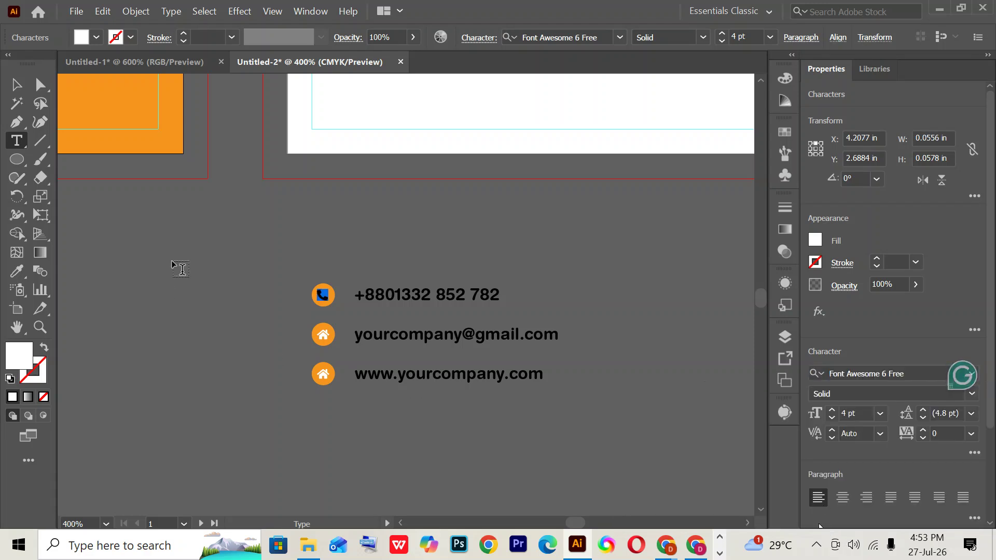
double_click(324, 332)
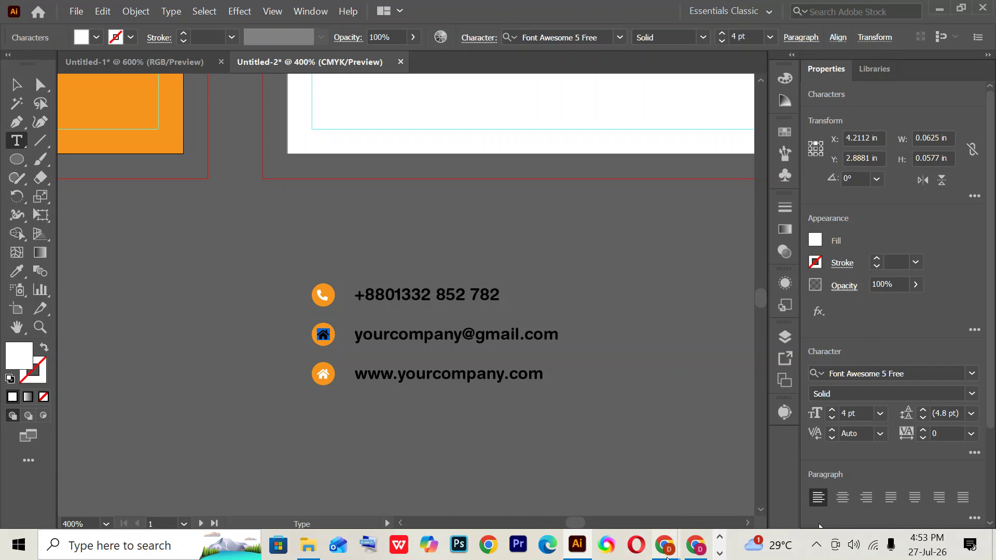
left_click(666, 544)
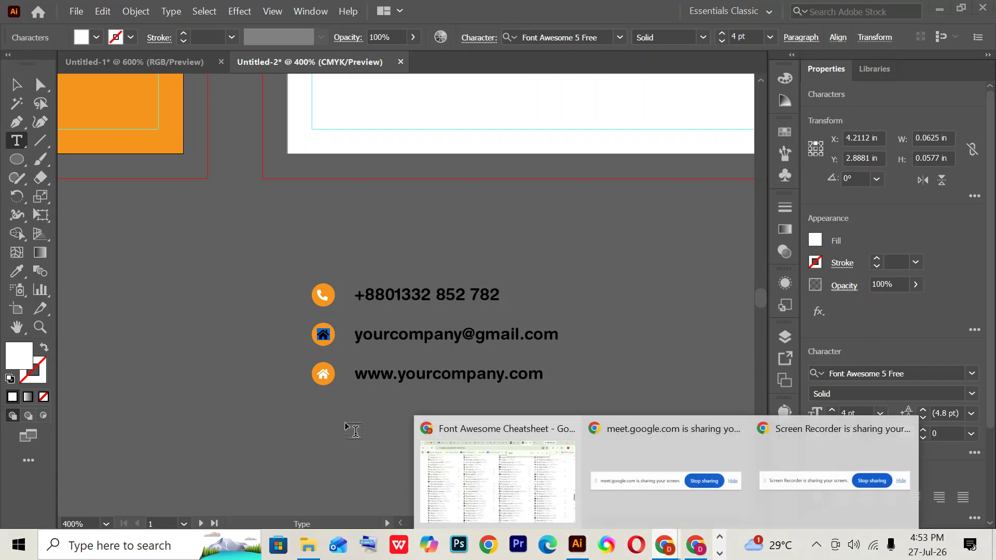
left_click(440, 446)
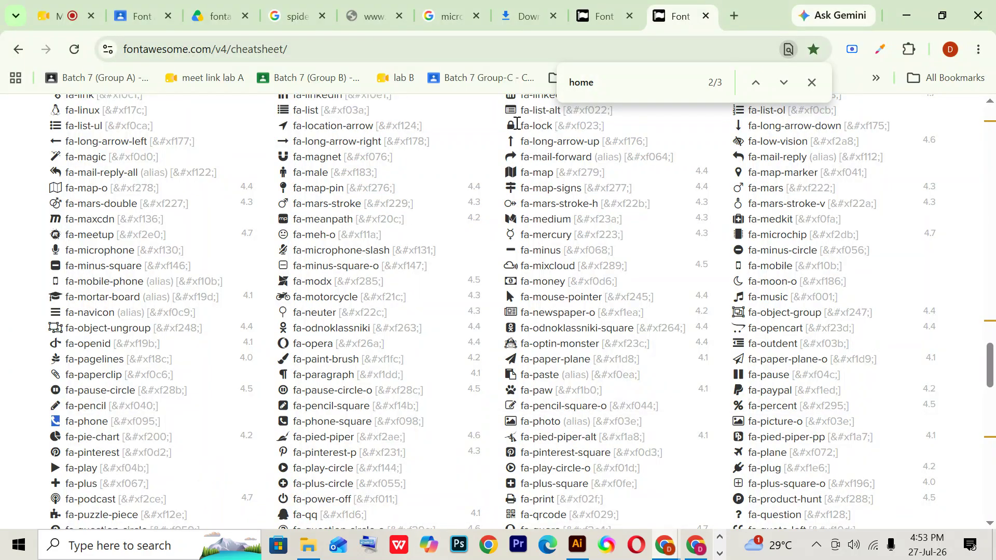
- Search the cheatsheet for 'envelope', then return to the Illustrator card
key("ctrl+f")
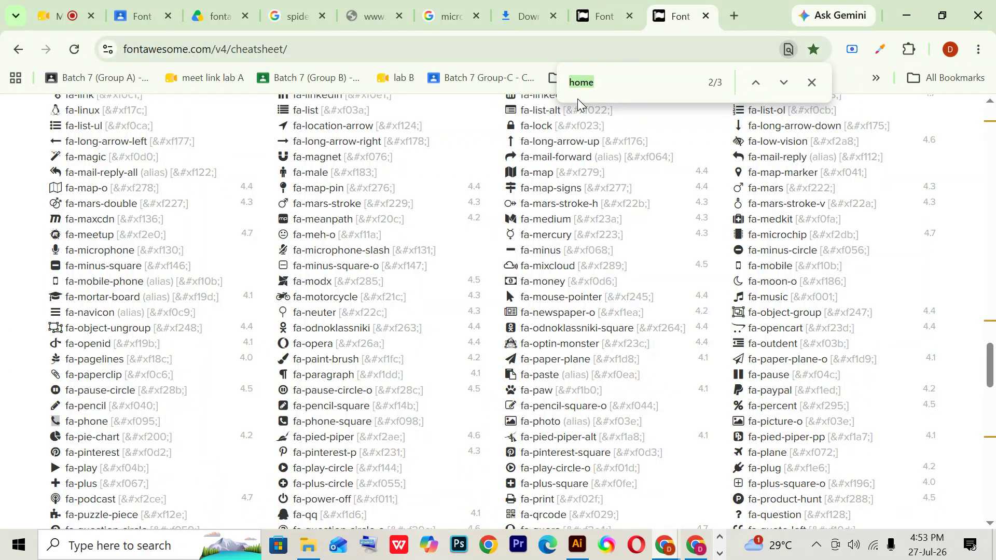
type("envelop[e")
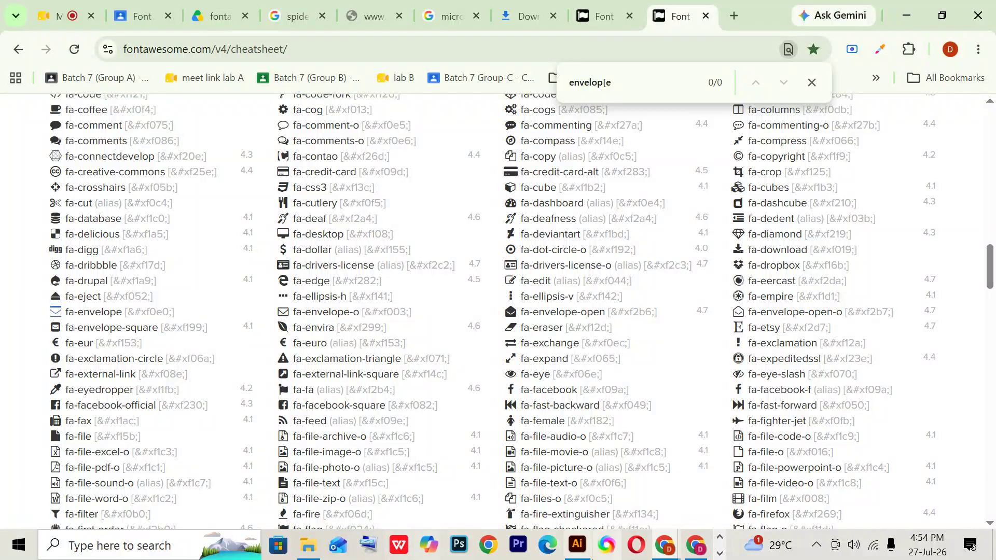
left_click(577, 544)
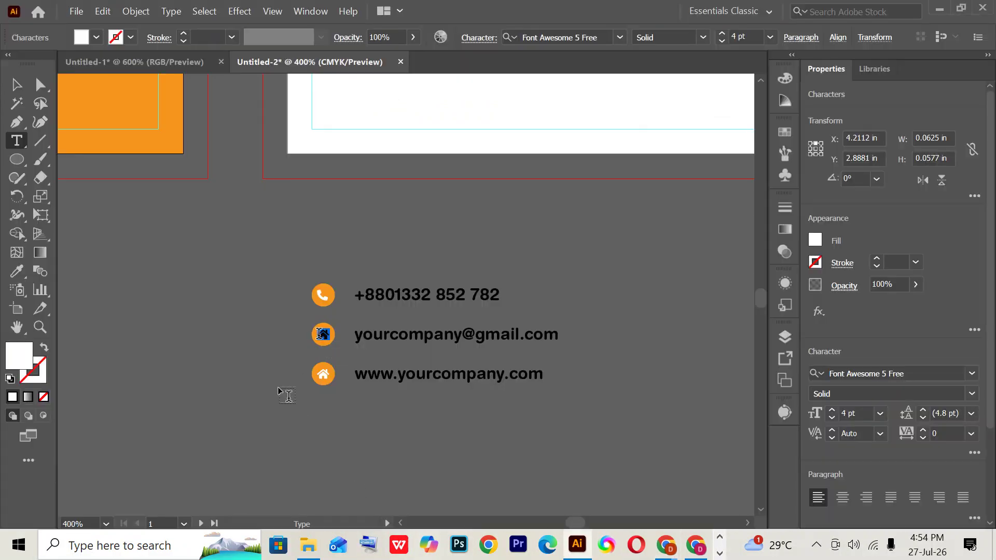
- Paste the envelope glyph into the middle row's circle, then return to the cheatsheet
key("ctrl+v")
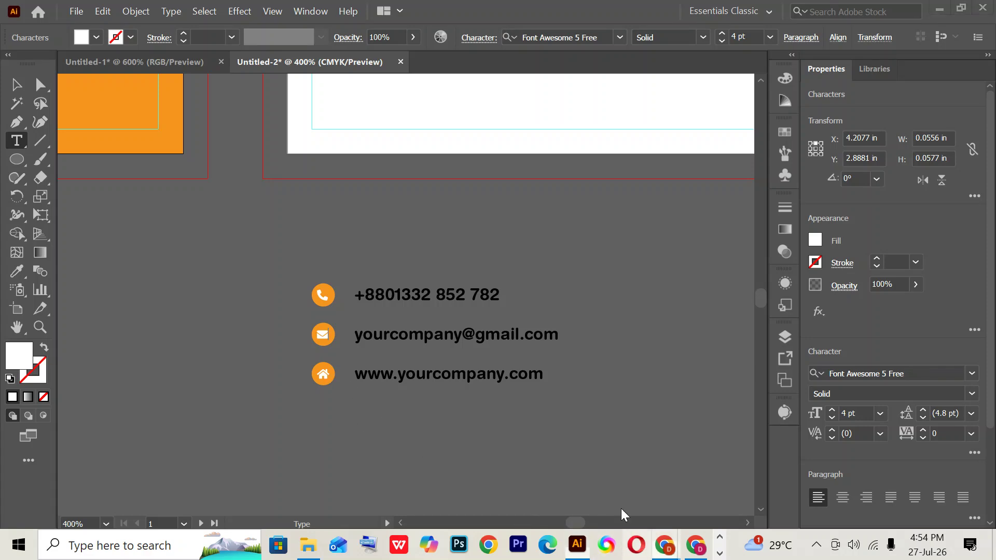
mouse_move(665, 544)
left_click(520, 446)
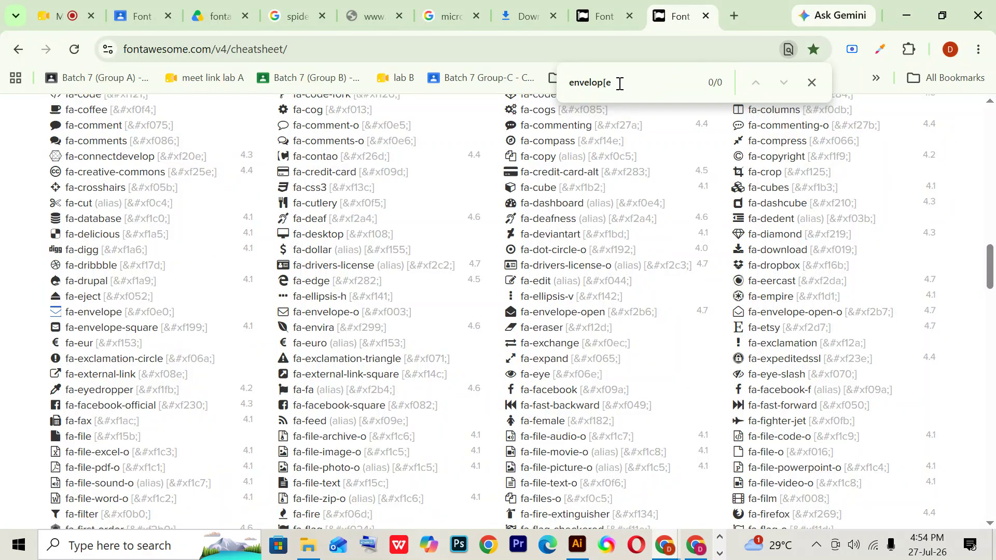
- Search the cheatsheet for 'globe' and select the fa-globe (&#xf0ac;) entry
key("ctrl+a")
type("globe")
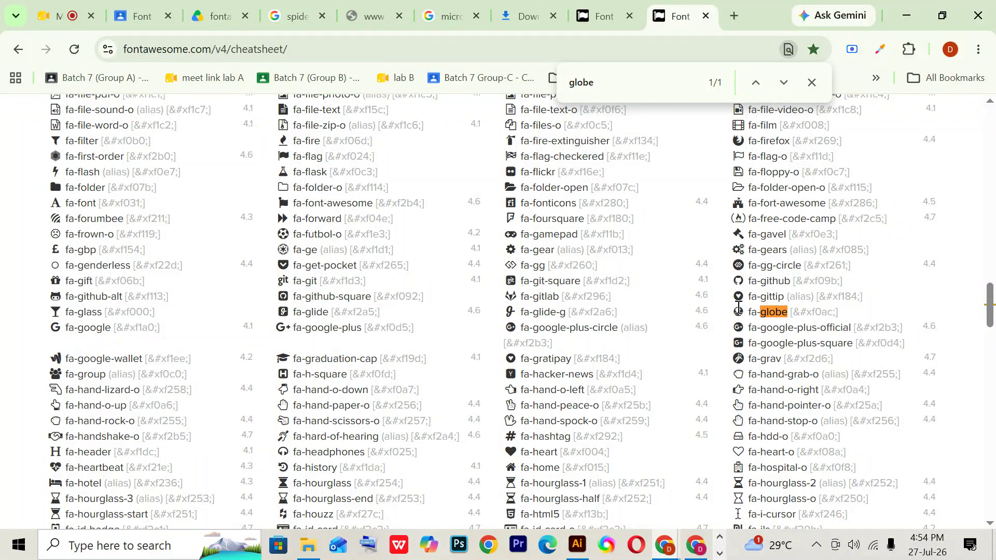
triple_click(739, 313)
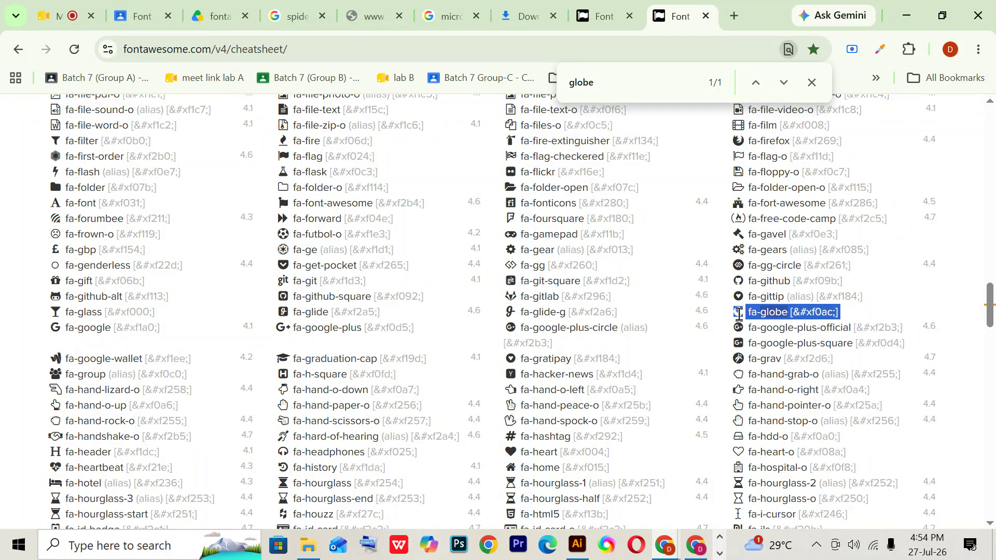
left_click(739, 314)
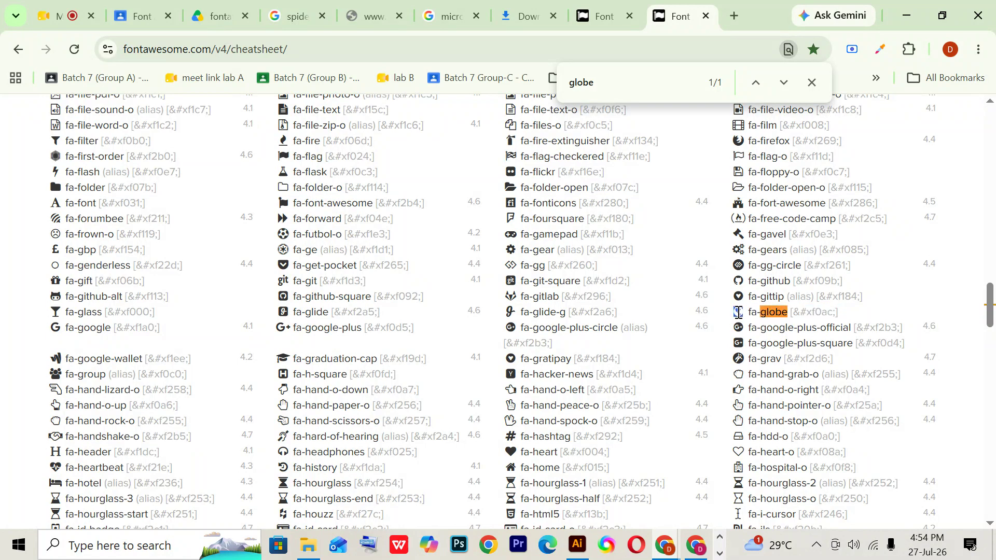
- Replace the house glyph in the website row's circle with the globe glyph
left_click(577, 545)
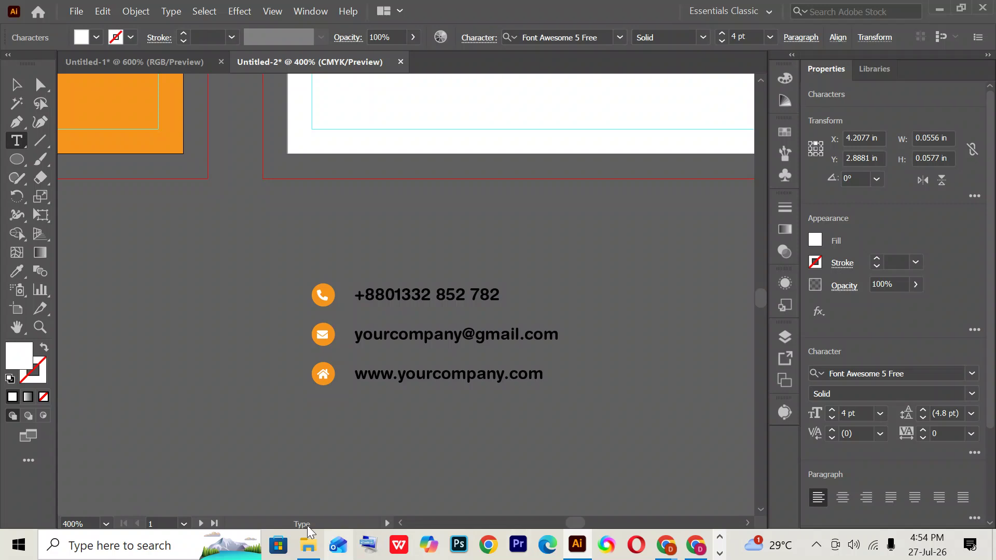
double_click(323, 373)
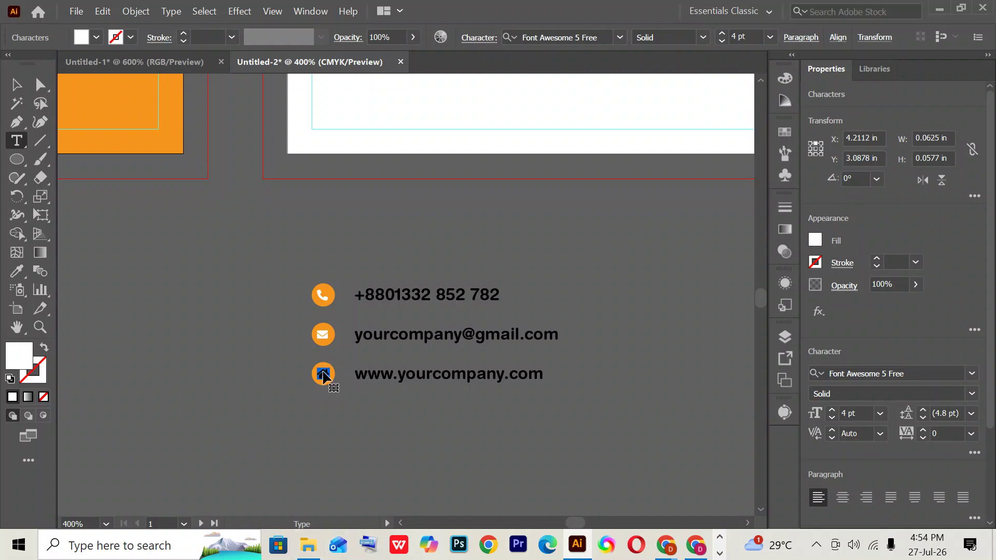
key("ctrl+v")
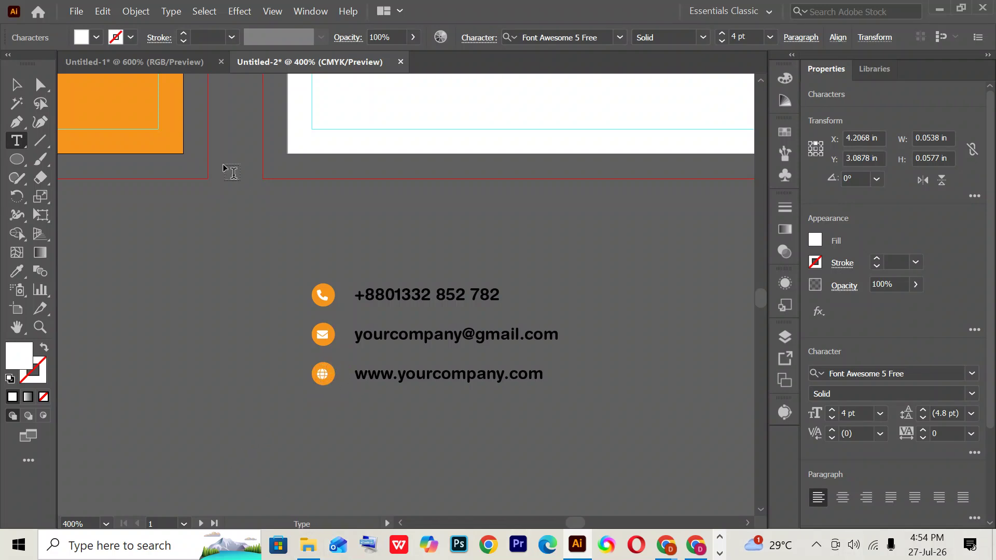
left_click(16, 84)
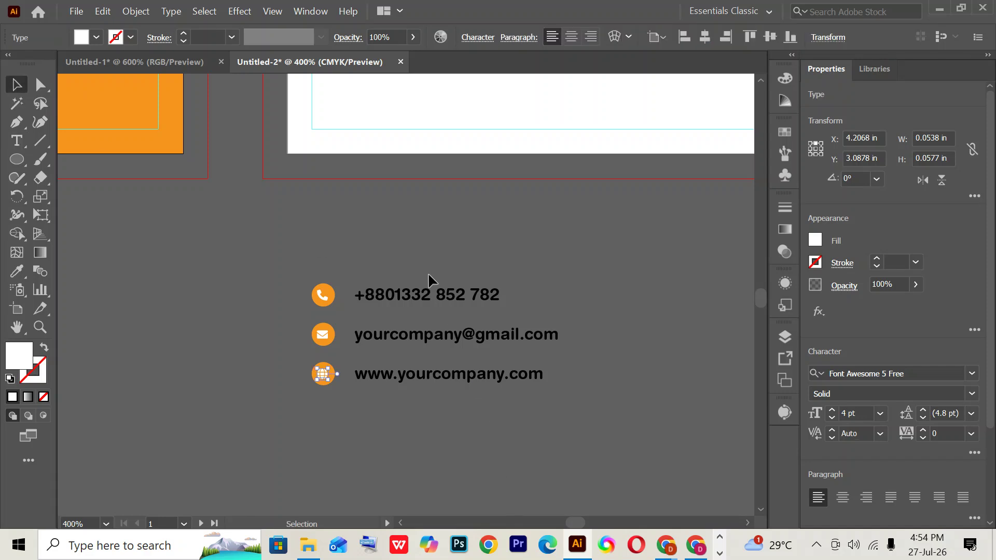
left_click(251, 232)
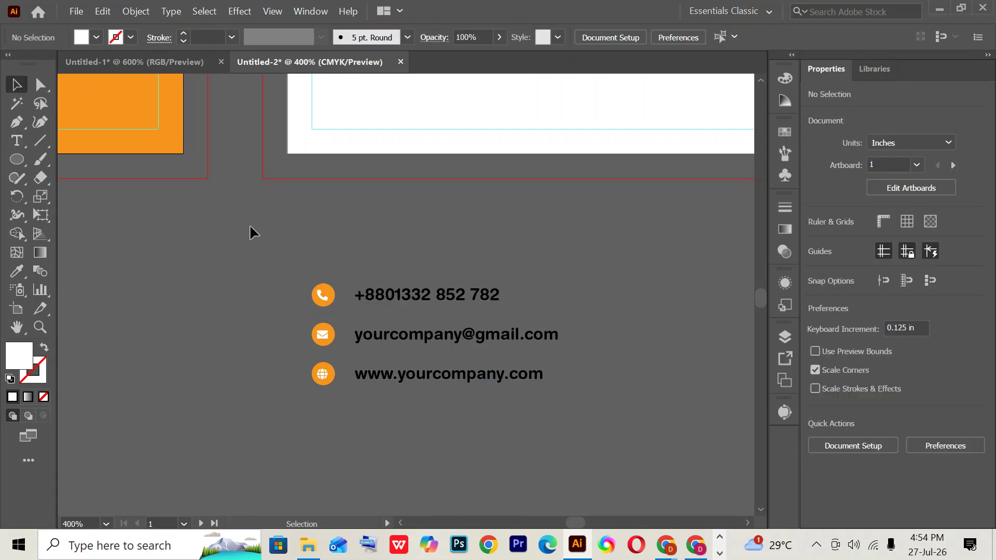
- Group the three contact rows and align them to the card's bottom edge
left_click_drag(250, 210, 749, 425)
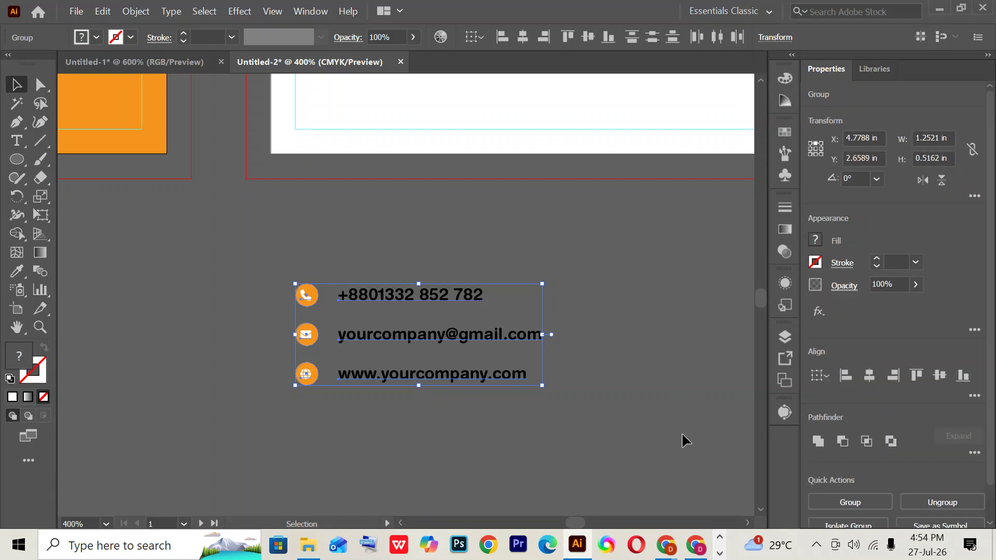
key("ctrl+g")
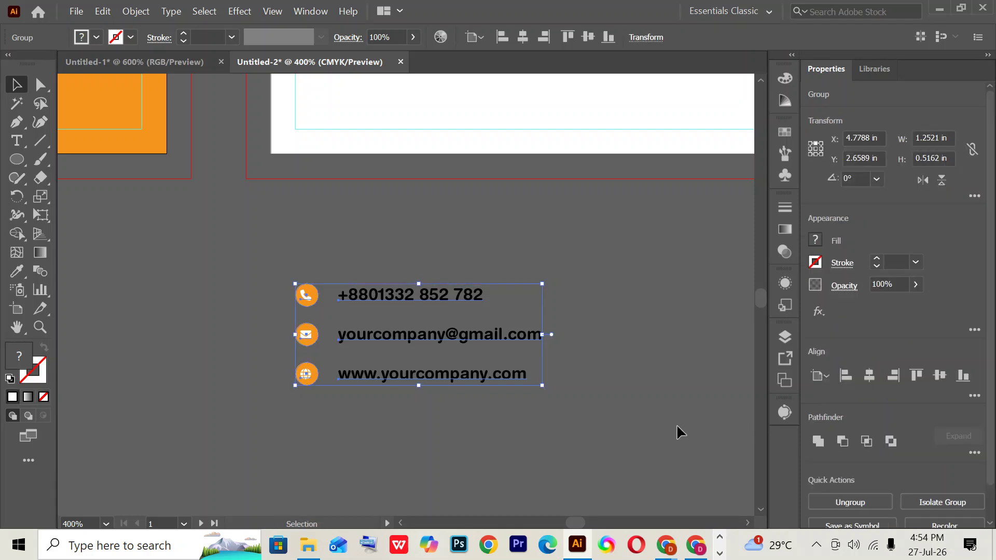
scroll(675, 425, "up", 2)
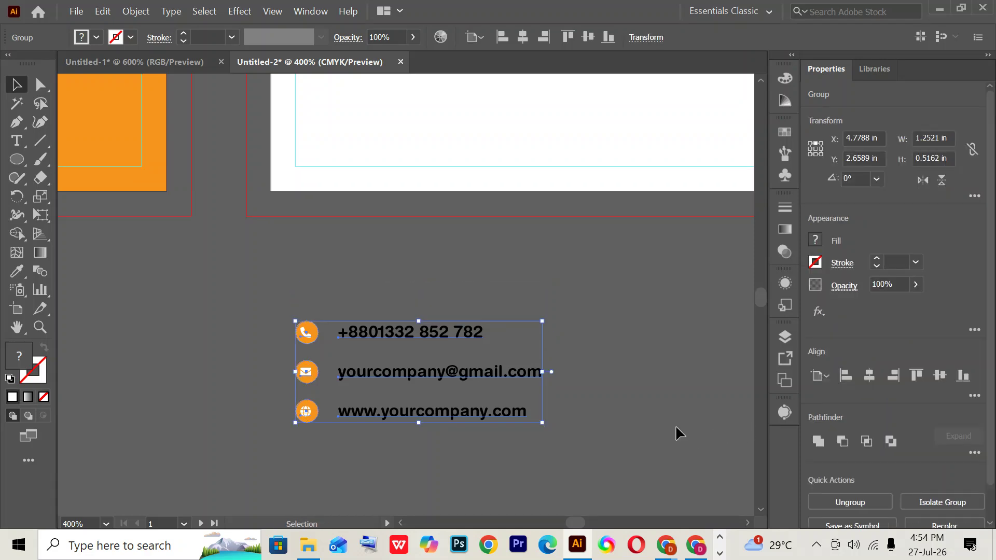
left_click(962, 376)
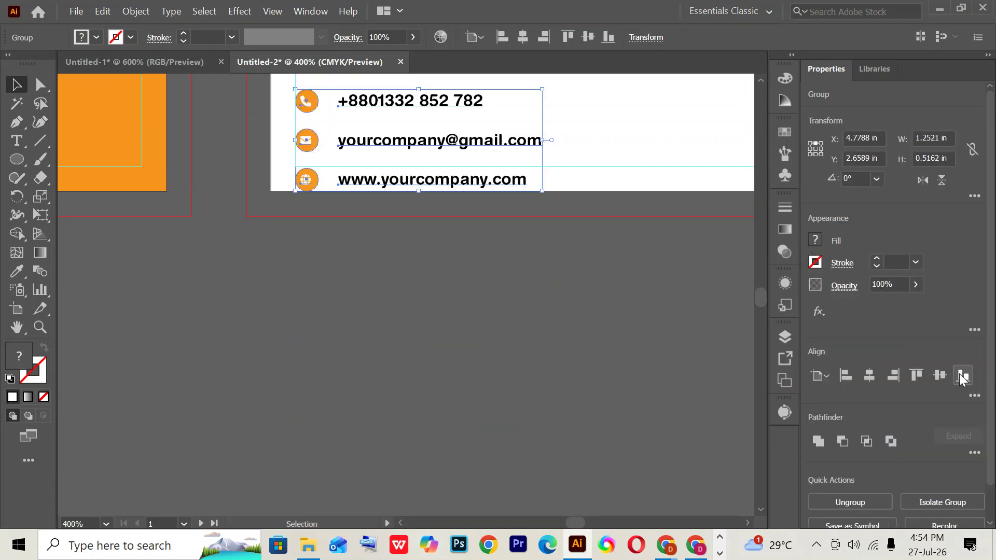
left_click(839, 374)
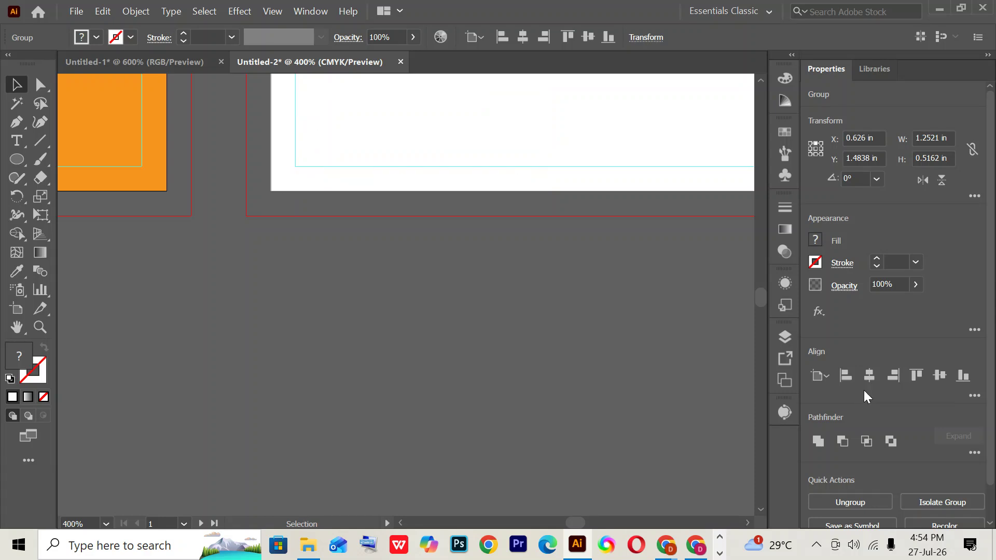
key("ctrl+minus")
key("ctrl+minus")
key("ctrl+minus")
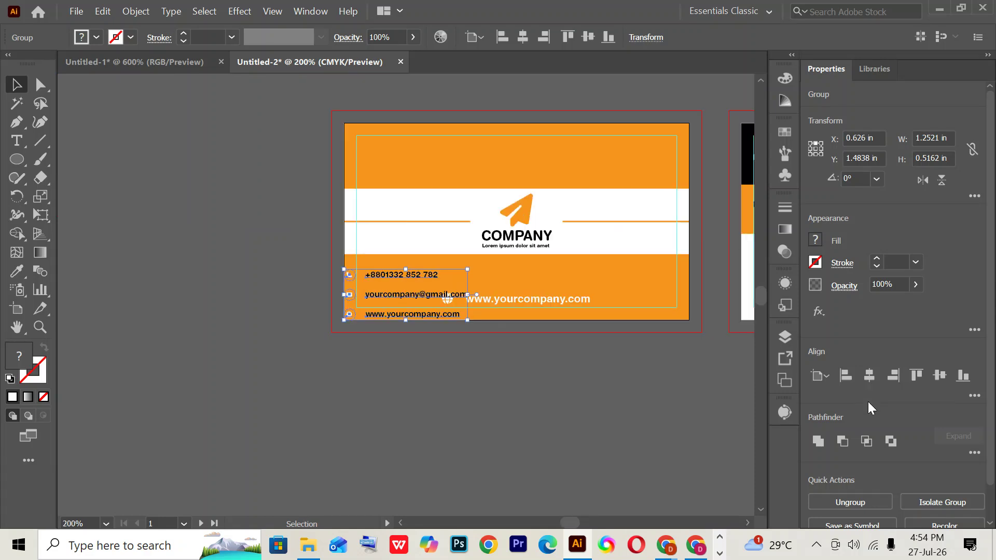
key("ctrl+z")
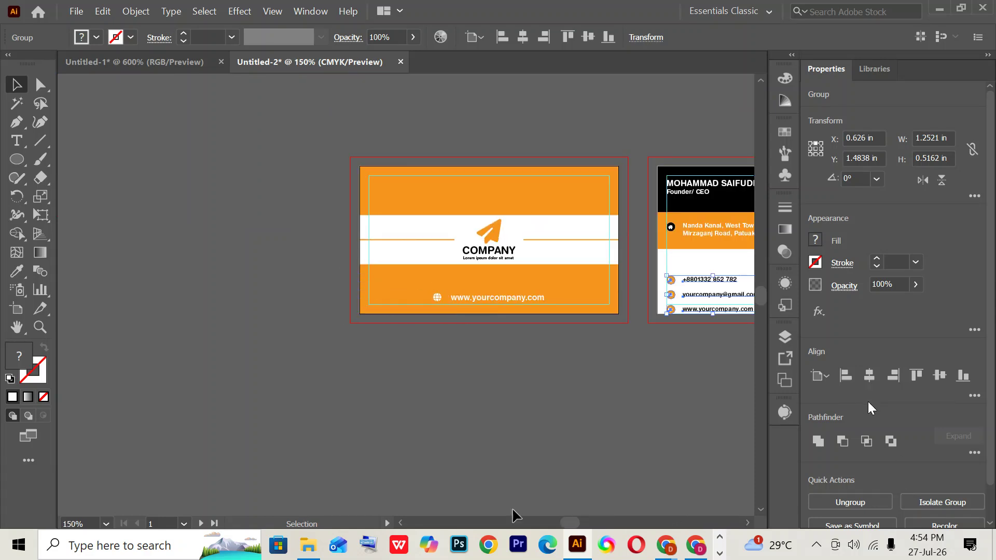
- Raise the contact-row group 0.125 in so it sits inside the white lower band
left_click(518, 378)
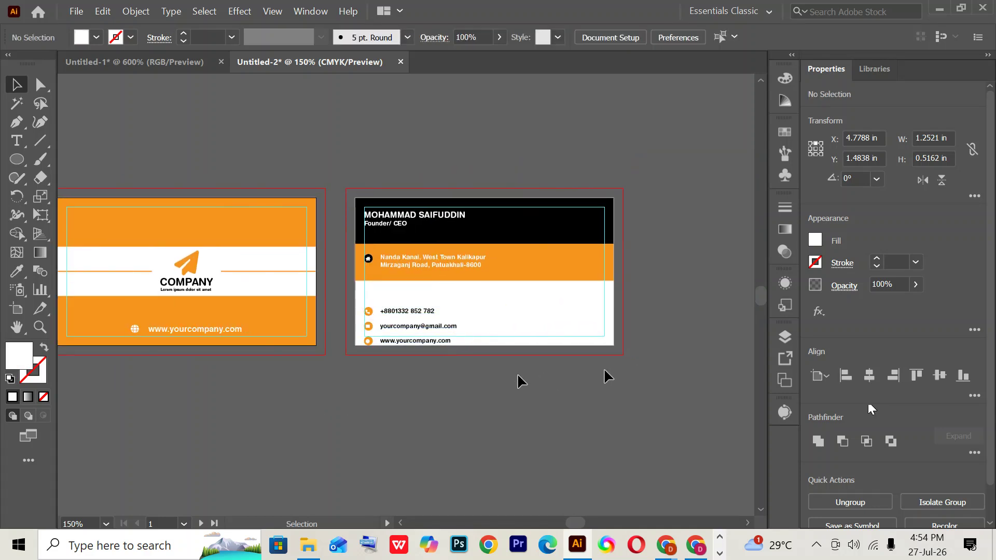
left_click(422, 333)
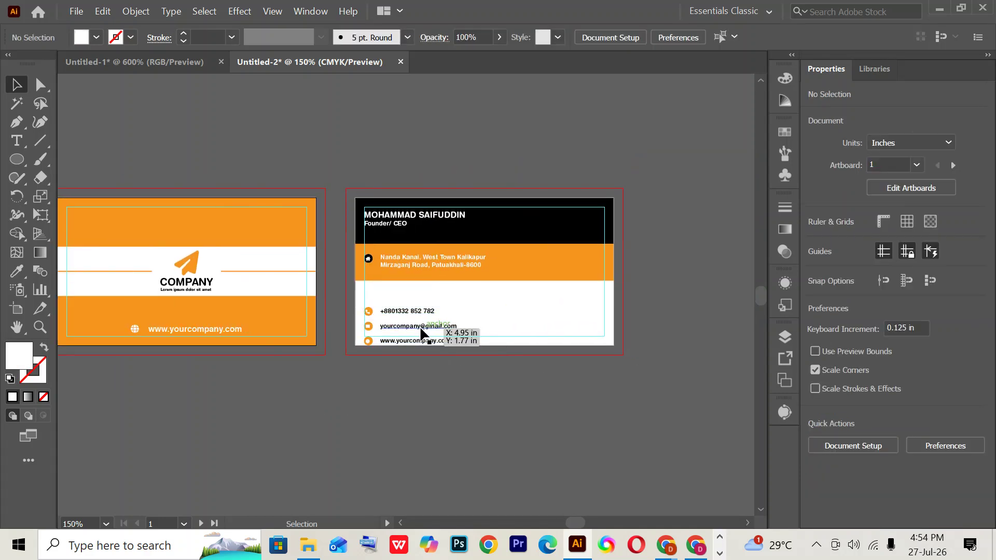
left_click(489, 332)
key("ctrl+2")
left_click(451, 326)
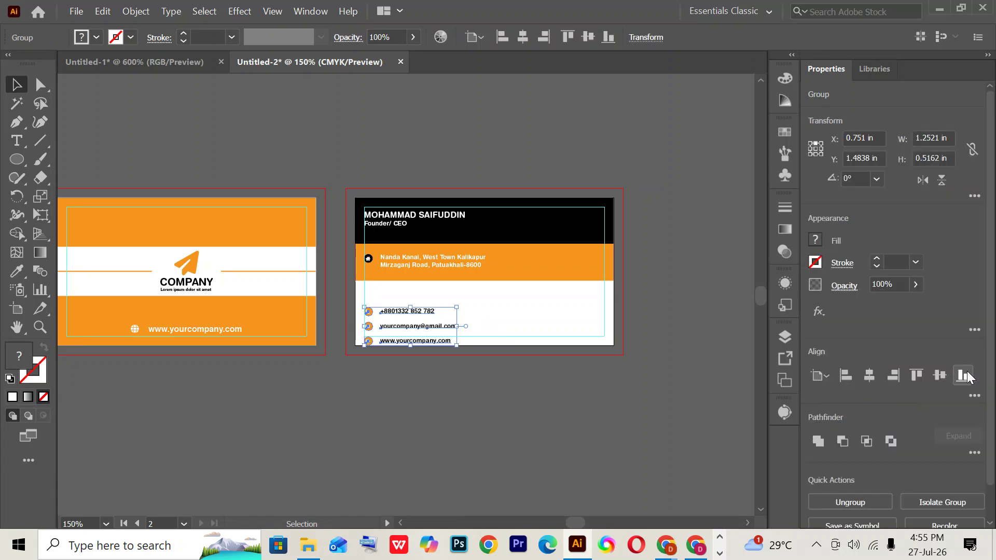
left_click(844, 378)
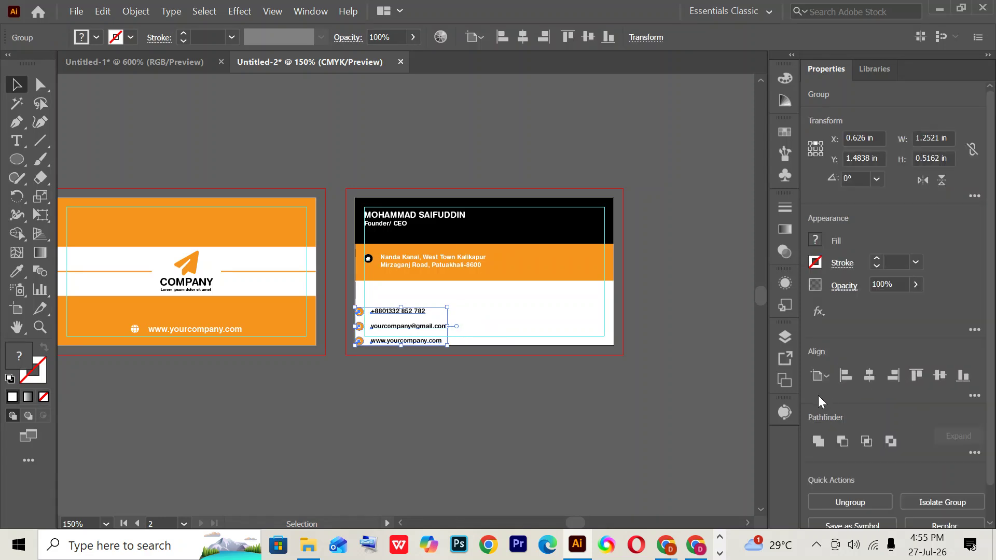
key("ctrl+z")
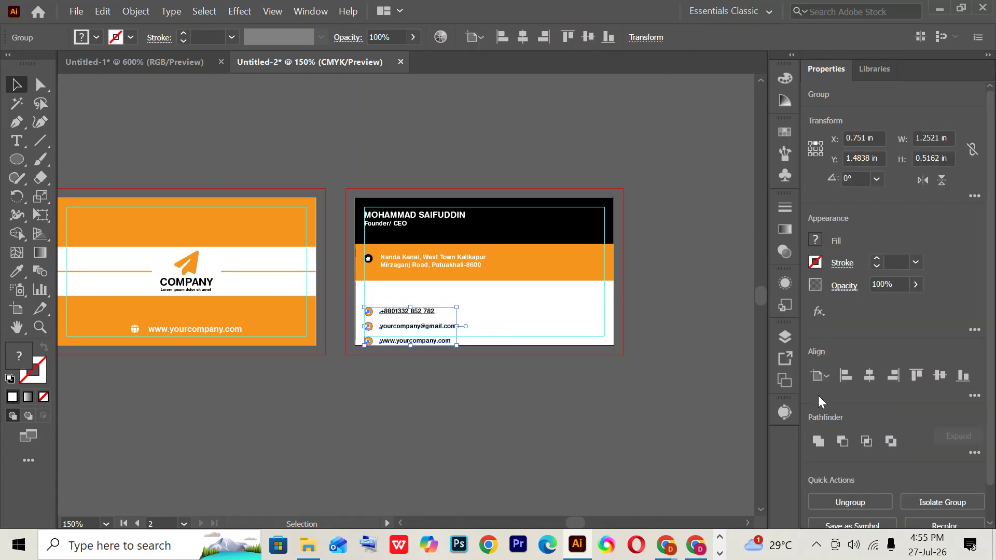
key("ctrl+z")
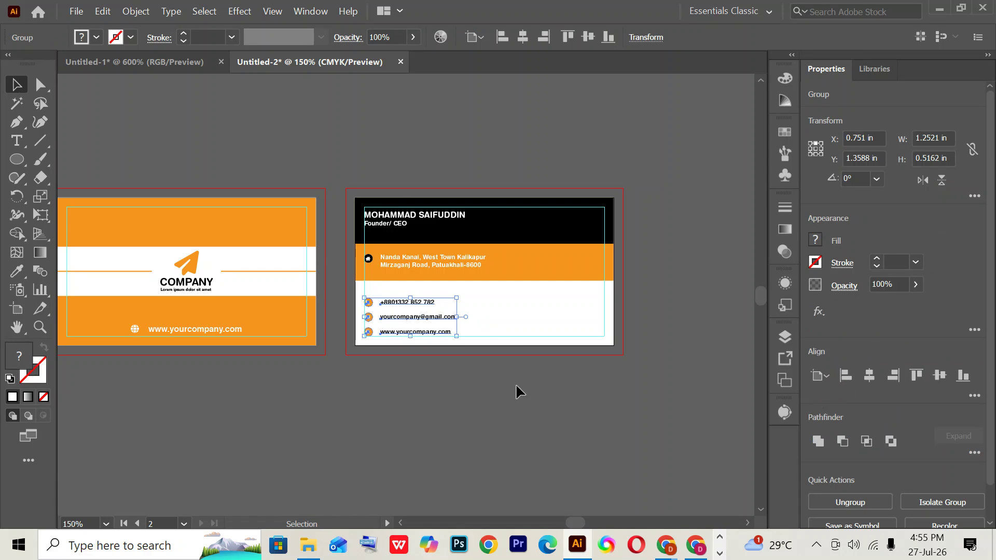
left_click(515, 384)
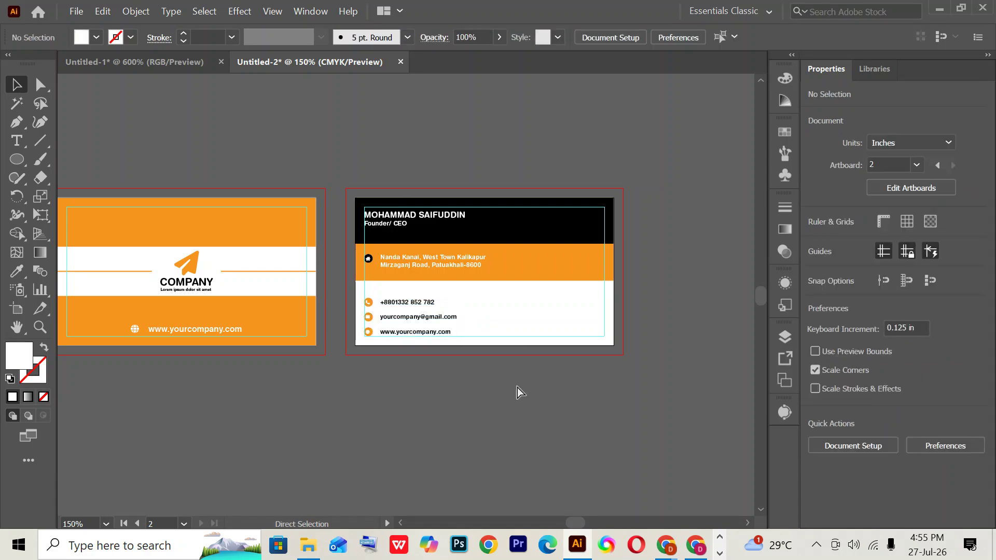
key("ctrl+0")
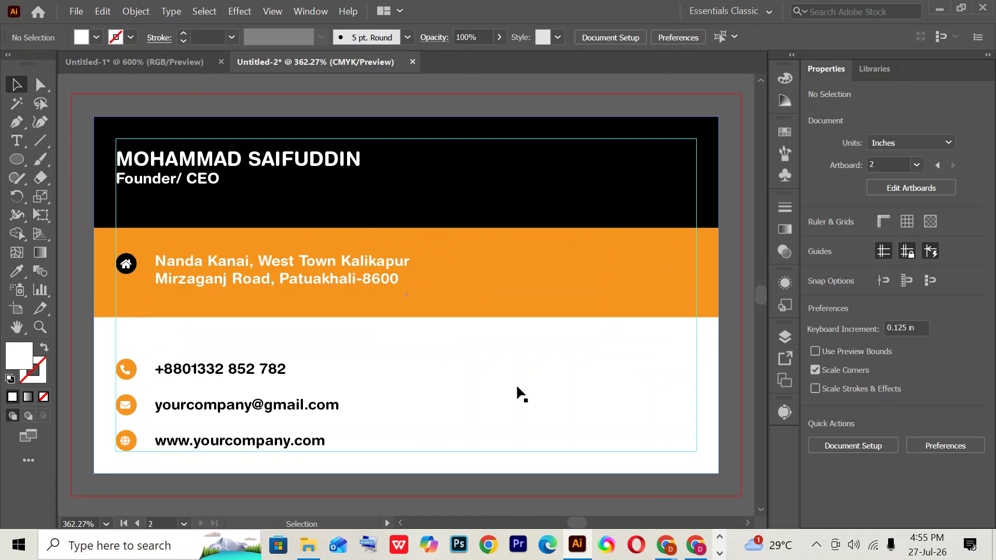
- Zoom out and park the three grouped contact rows on the canvas below the cards
key("ctrl+1")
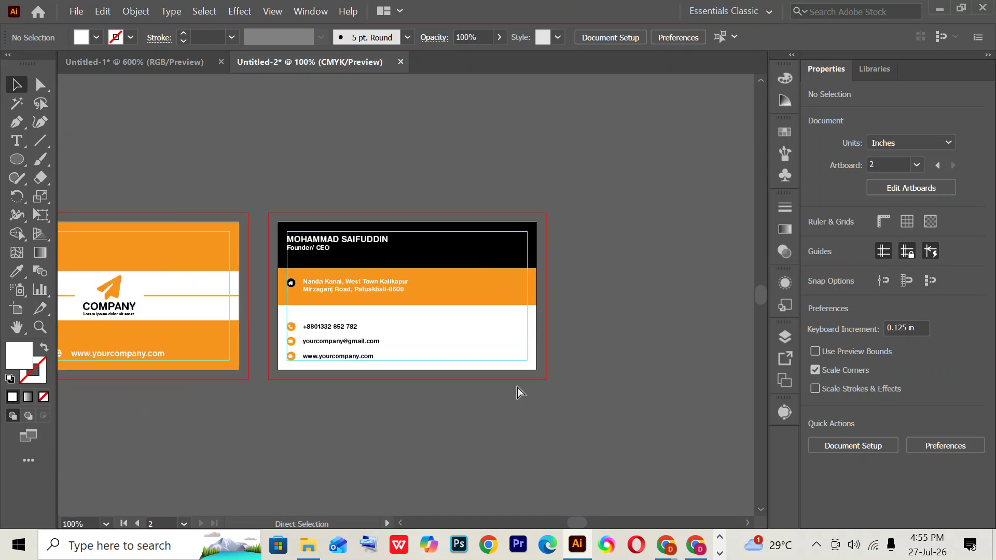
key("ctrl+minus")
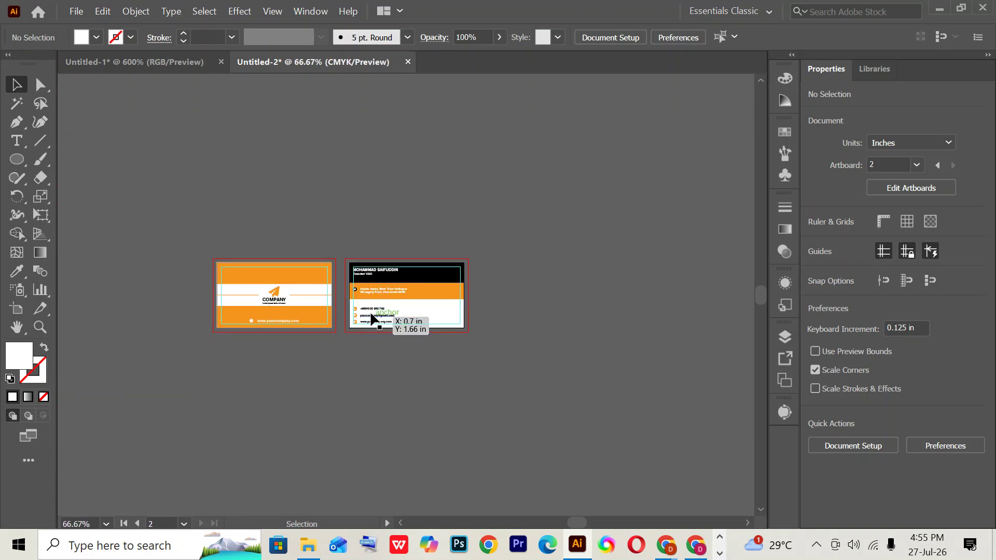
left_click_drag(371, 318, 242, 315)
key("ctrl+z")
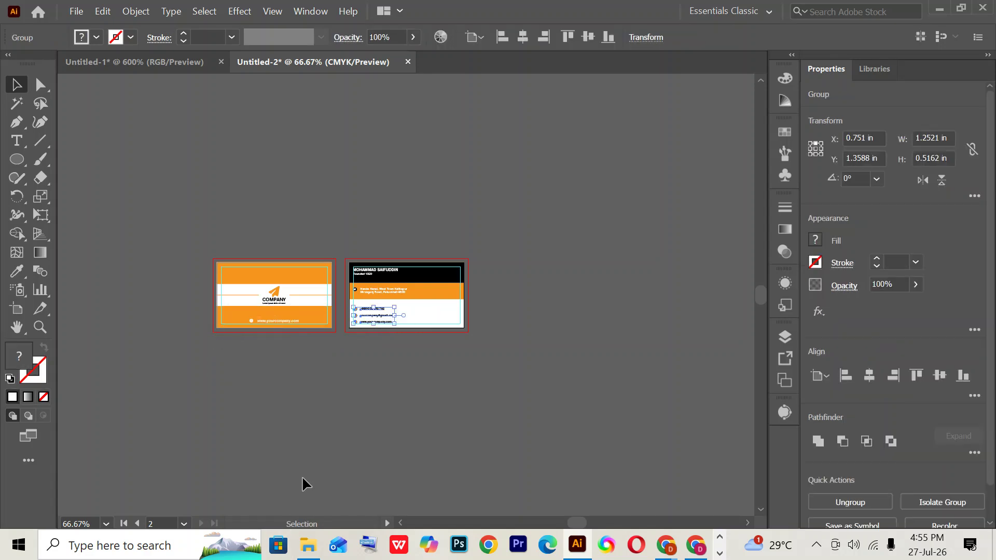
left_click(289, 338)
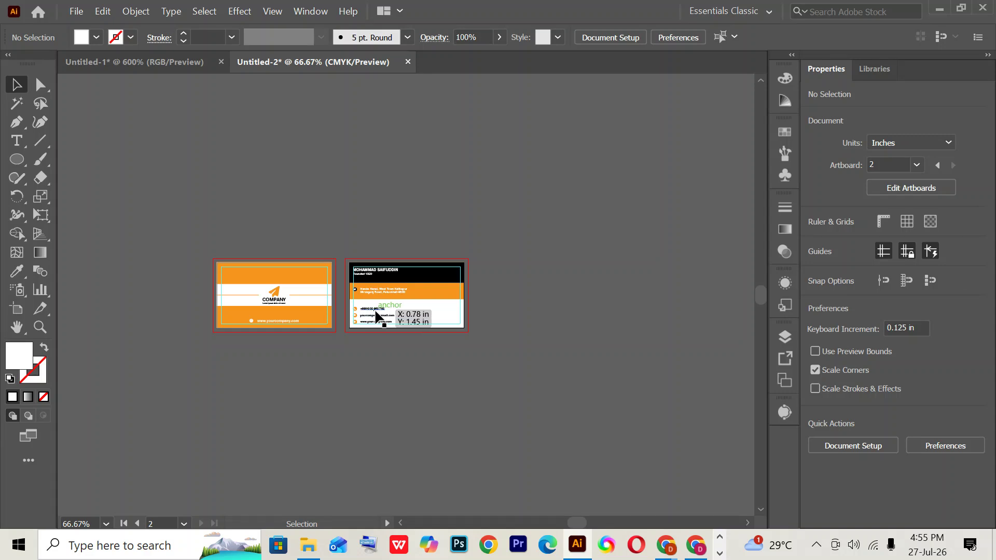
left_click_drag(379, 319, 307, 420)
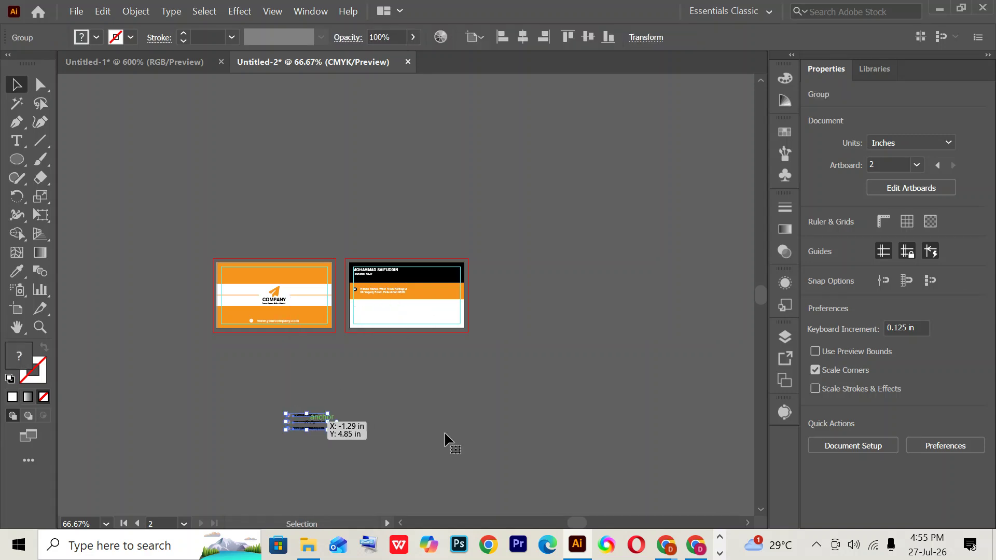
left_click(328, 344)
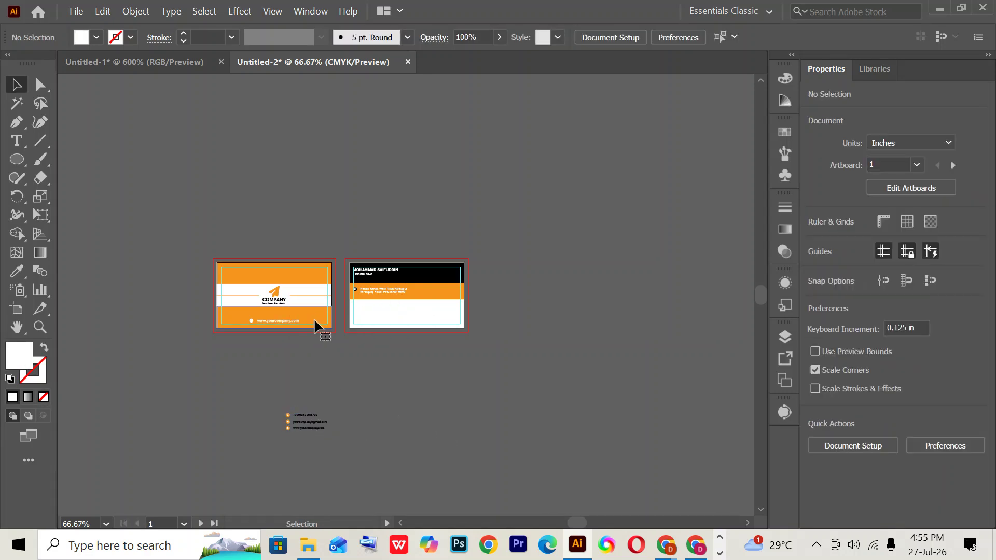
left_click(318, 326)
left_click(322, 345)
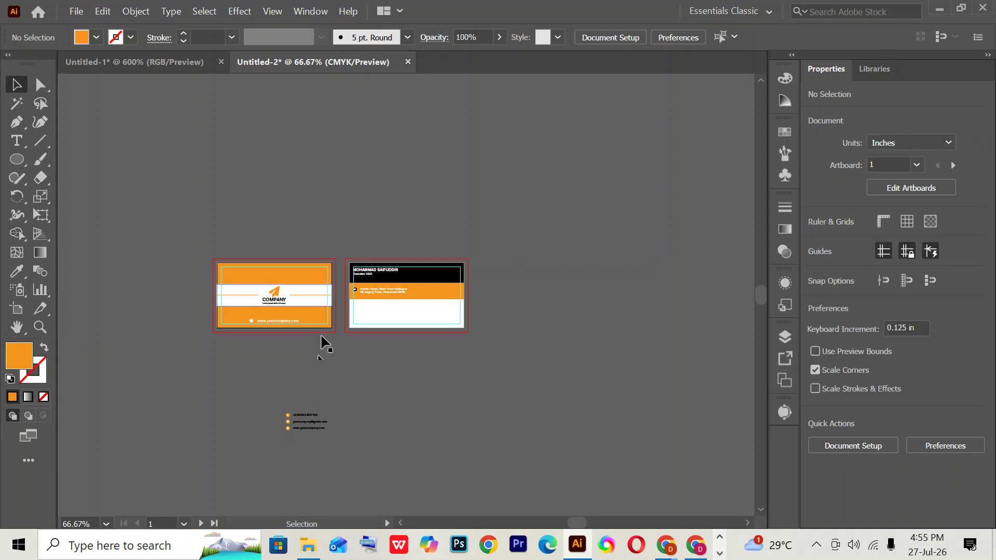
- Align the contact-row group to the back card's left edge with Horizontal Align Left
left_click(309, 429)
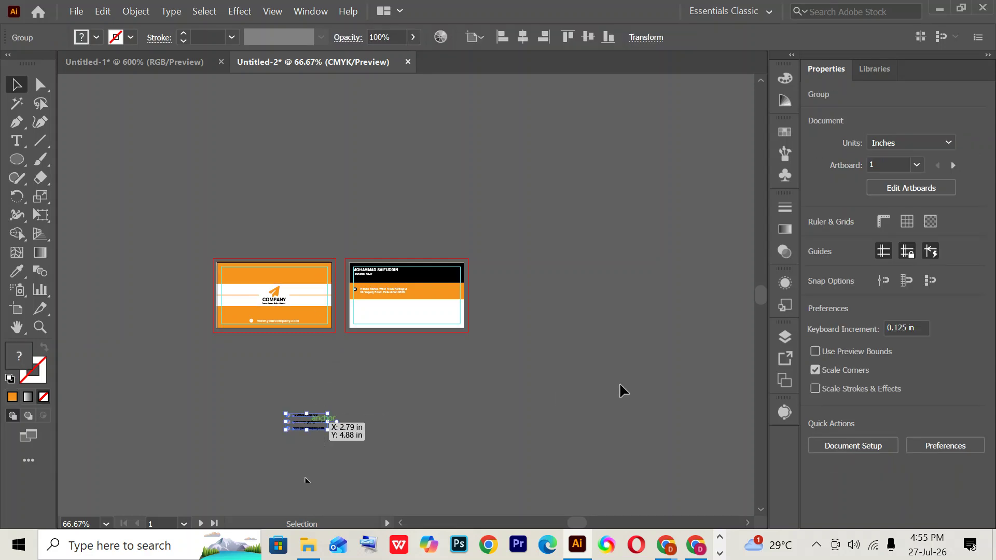
left_click(841, 370)
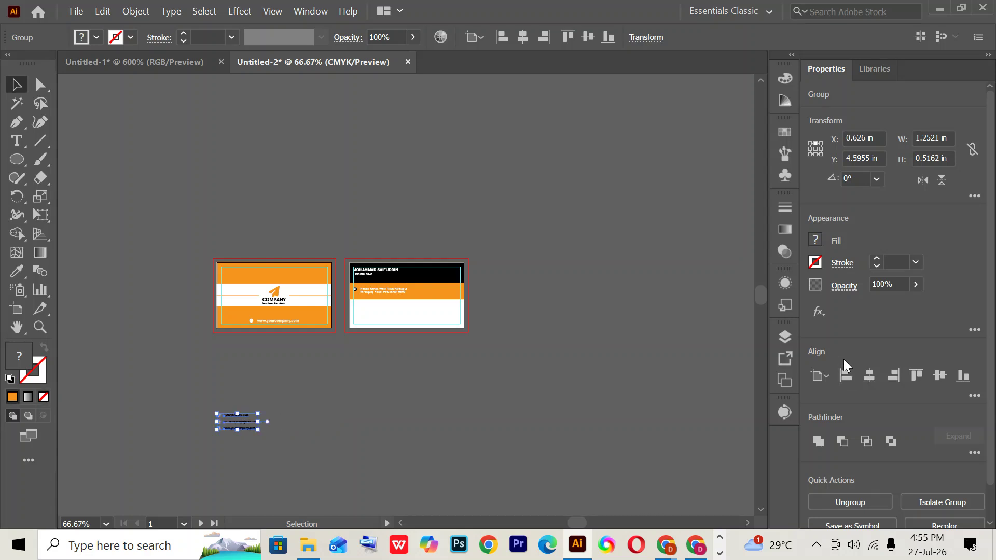
left_click(381, 370)
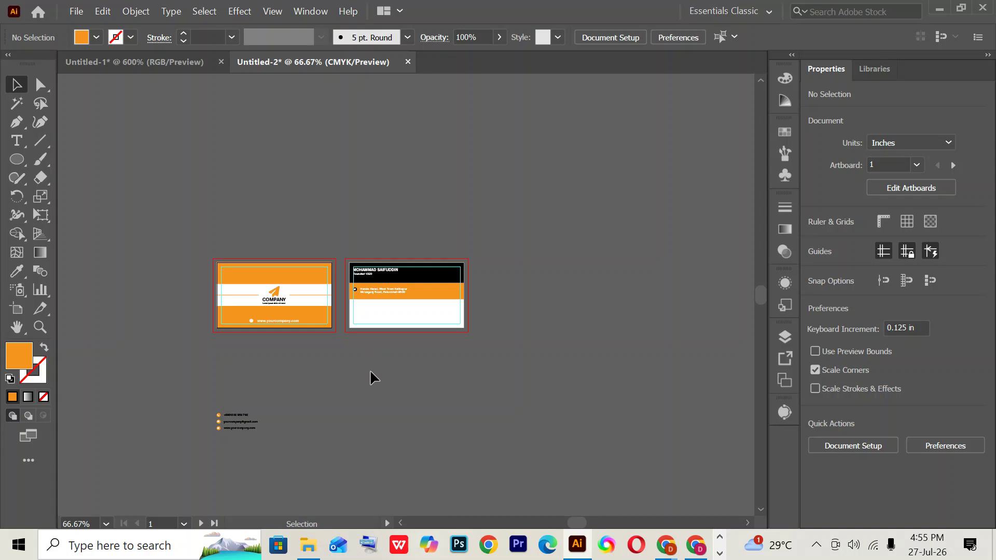
left_click(372, 323)
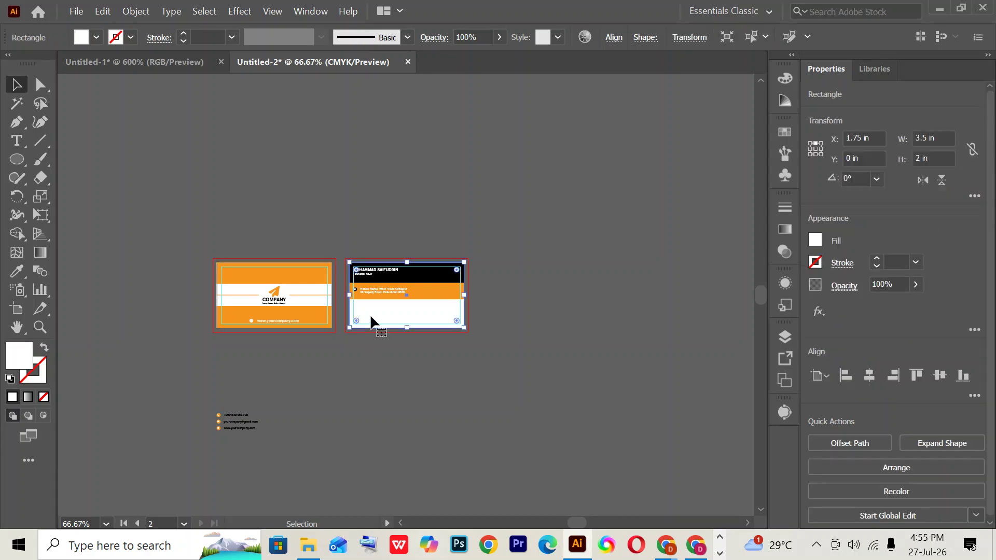
left_click(236, 432)
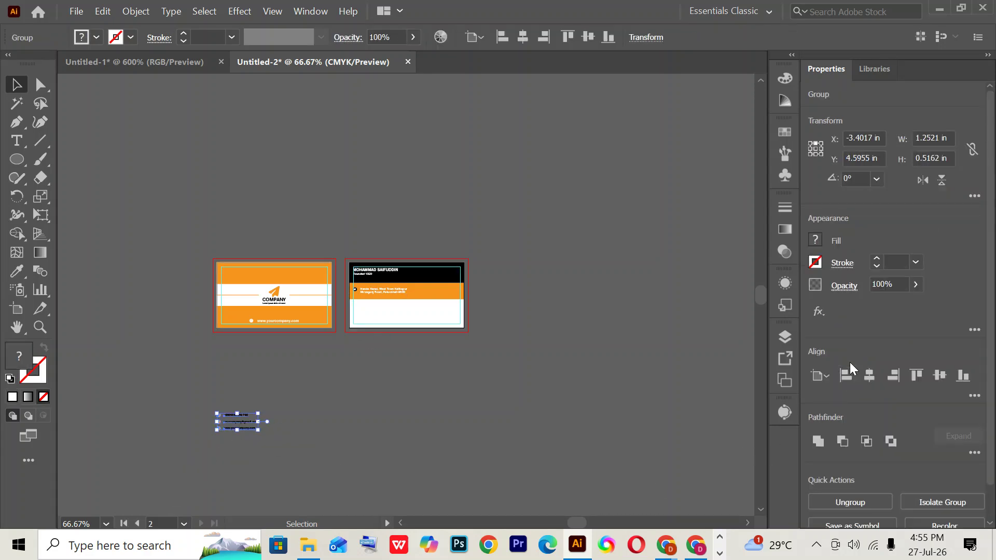
left_click(845, 377)
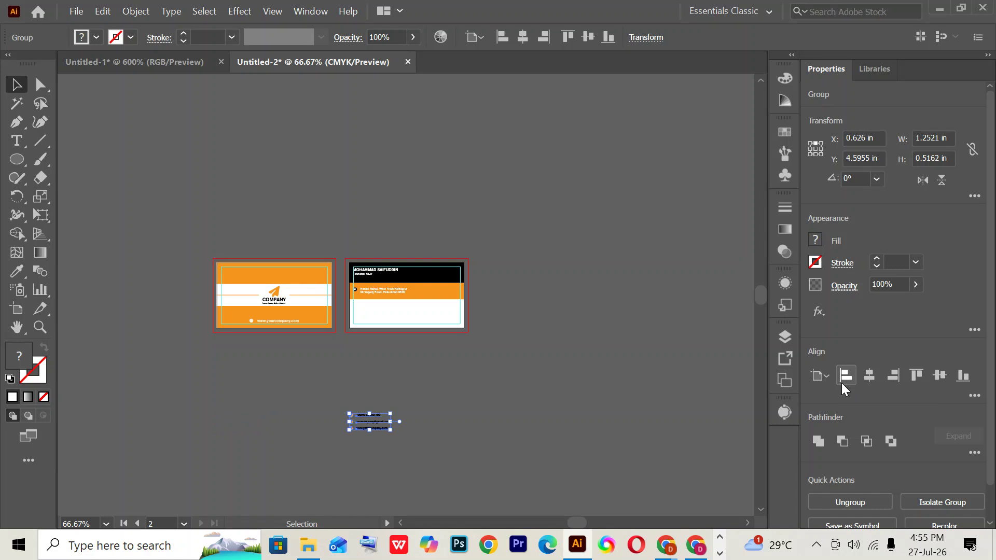
left_click(256, 395)
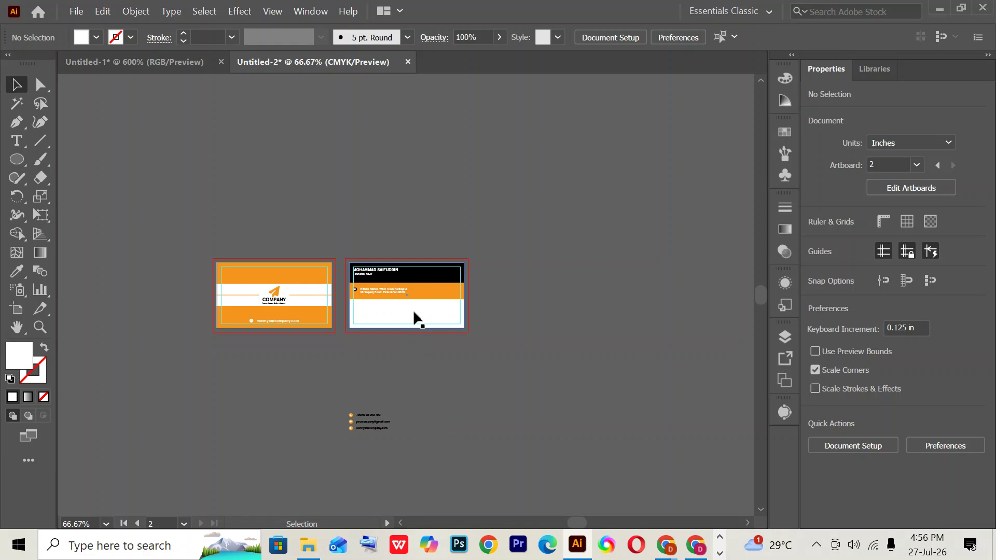
left_click(242, 284)
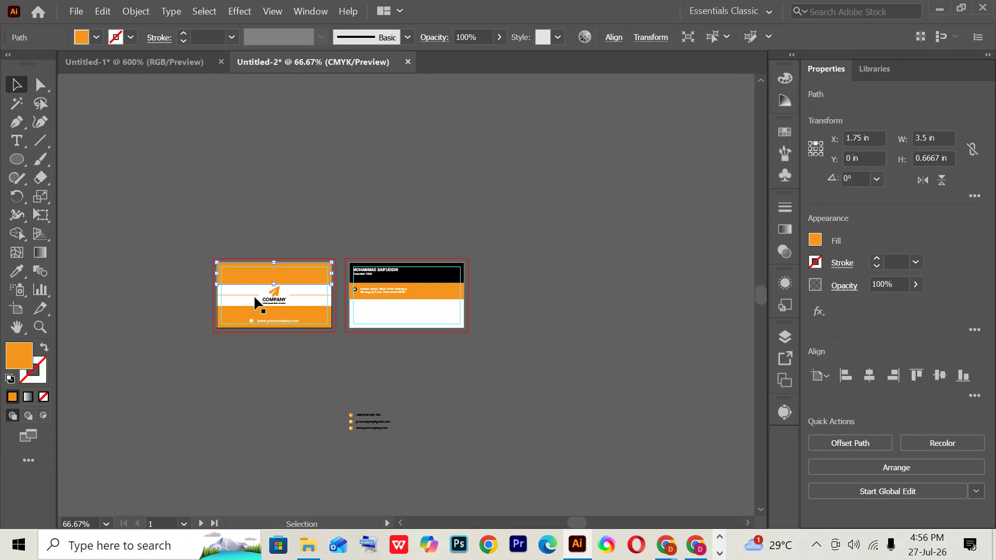
left_click(436, 409)
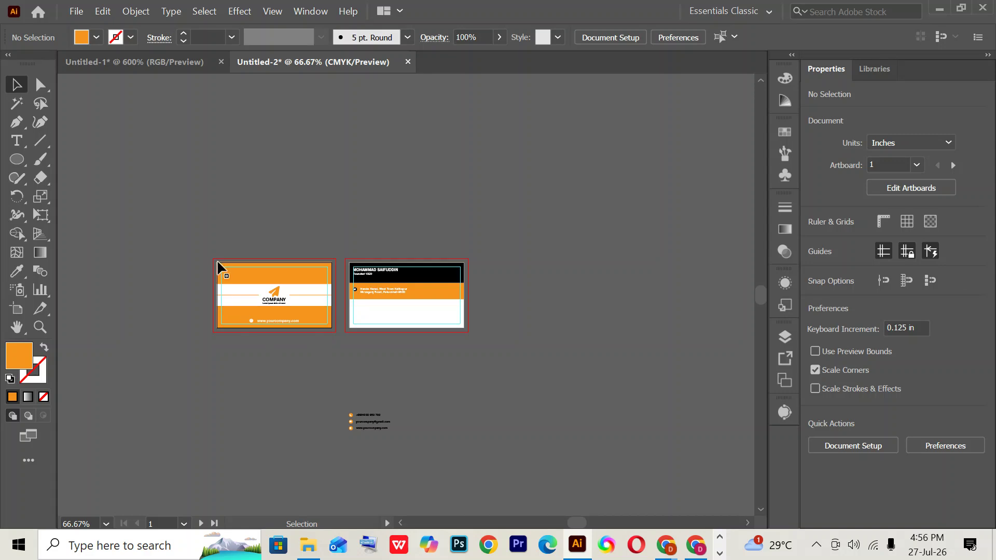
- Zoom in on the cards and try left, right and bottom artboard alignment on the contact group
key("ctrl+equal")
key("ctrl+equal")
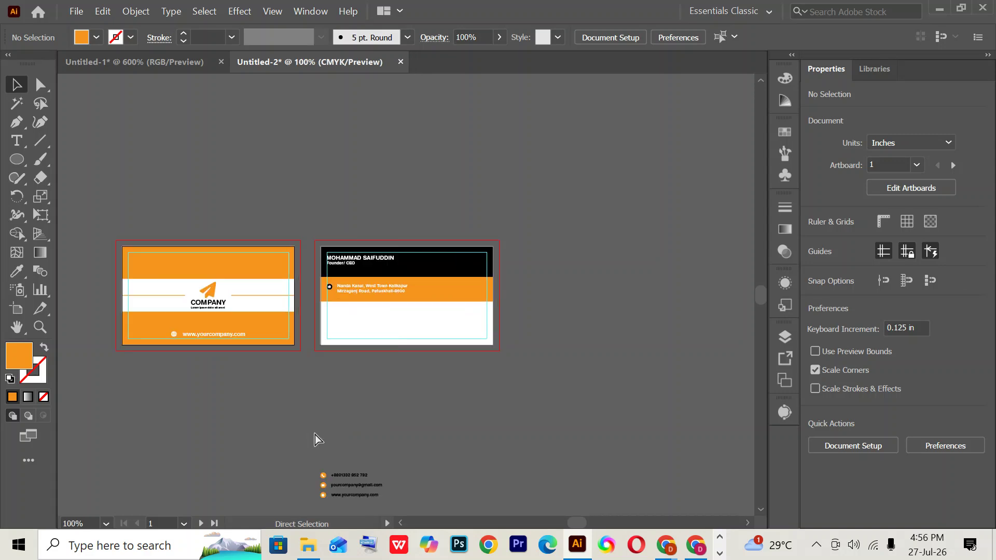
scroll(171, 399, "left", 3)
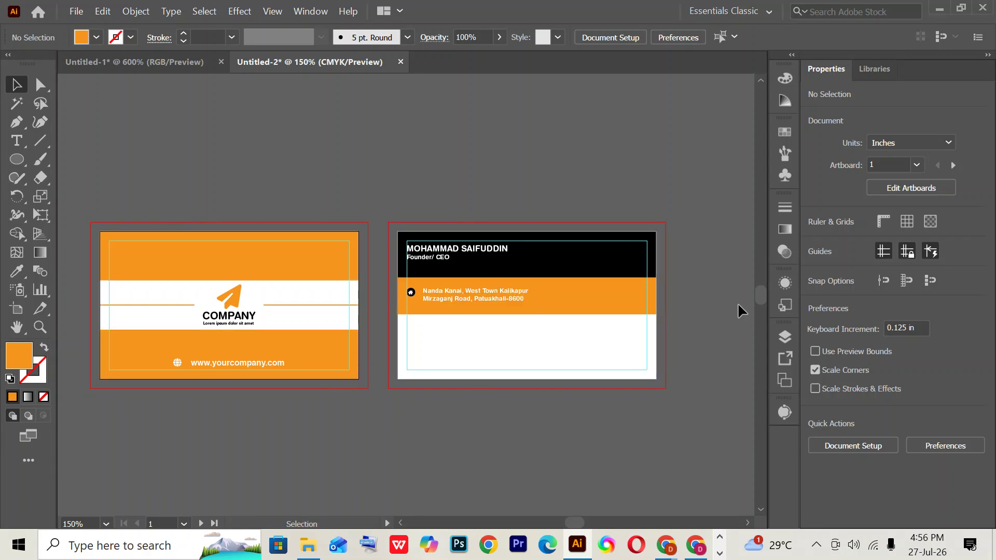
key("ctrl+equal")
key("ctrl+equal")
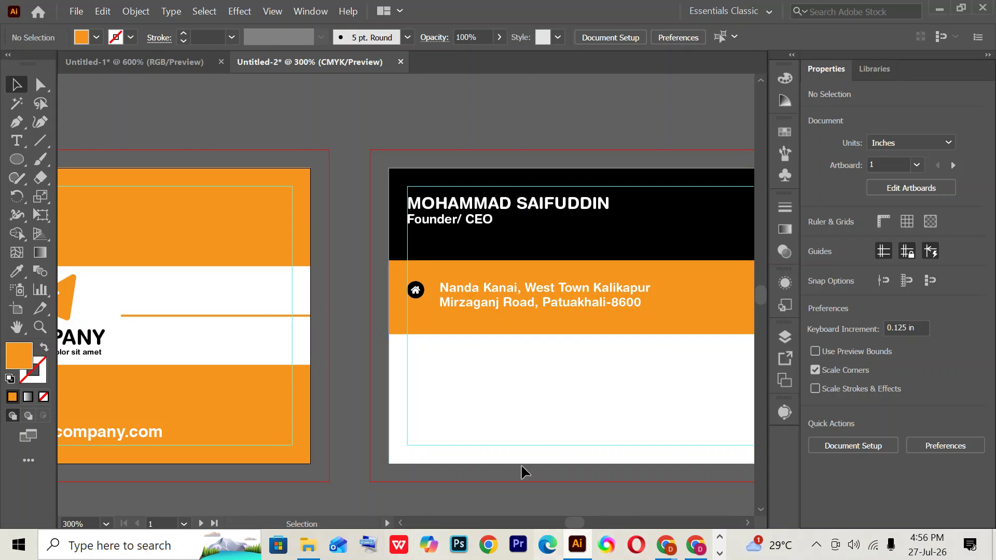
left_click_drag(478, 502, 706, 159)
left_click(679, 516)
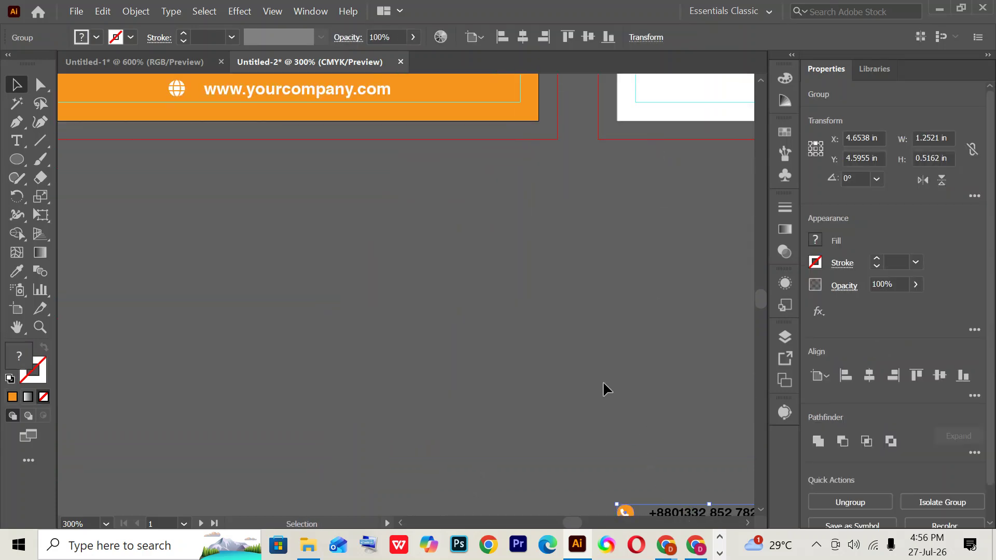
left_click(844, 375)
left_click(893, 375)
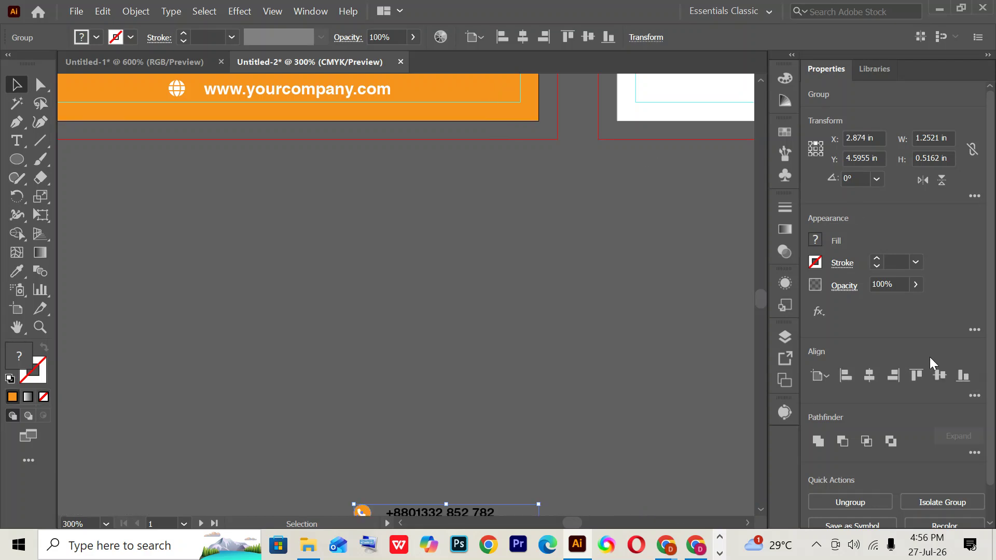
left_click(962, 375)
- Move the contact rows back to just below the back card
scroll(532, 438, "up", 3)
left_click(479, 191)
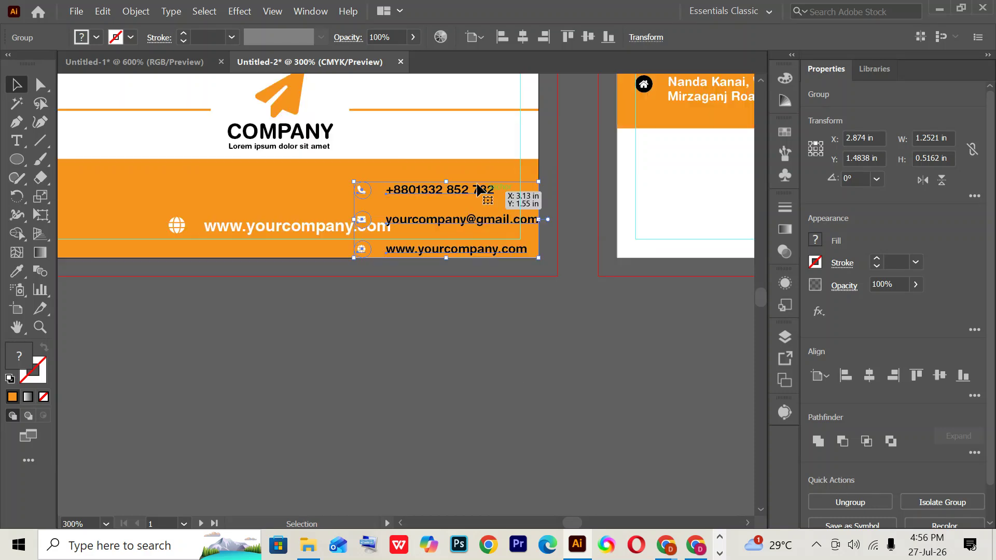
key("a")
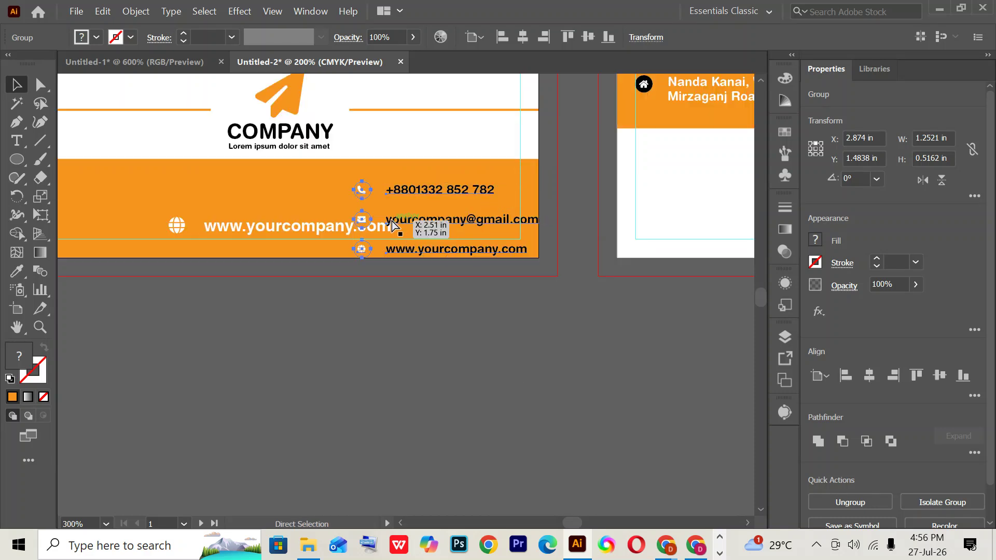
key("ctrl+minus")
key("ctrl+minus")
key("ctrl+minus")
key("v")
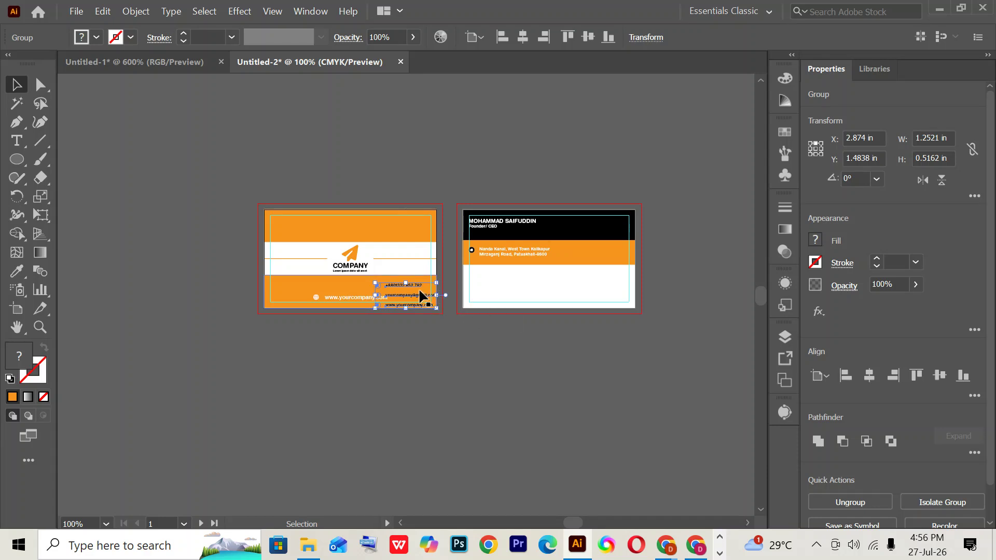
left_click_drag(421, 296, 516, 371)
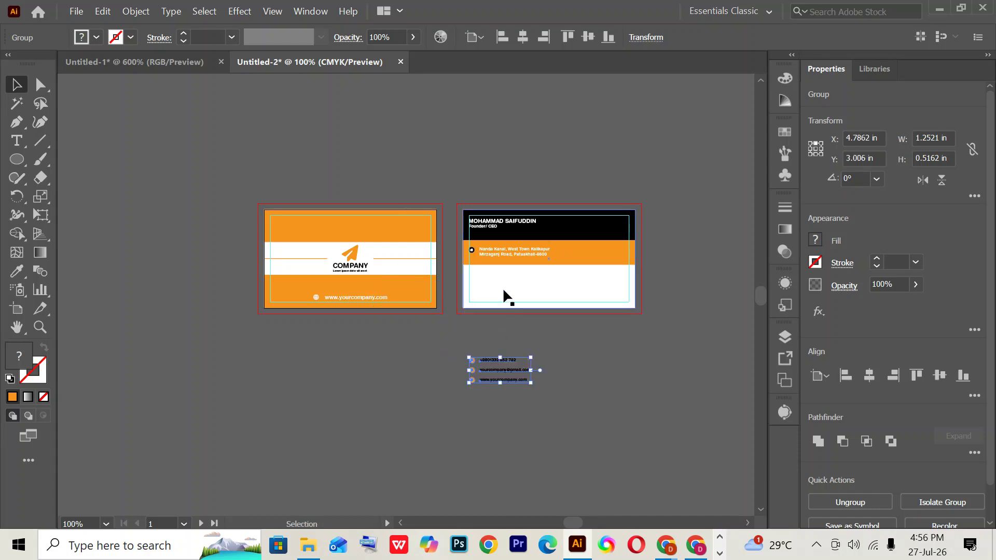
left_click(503, 292)
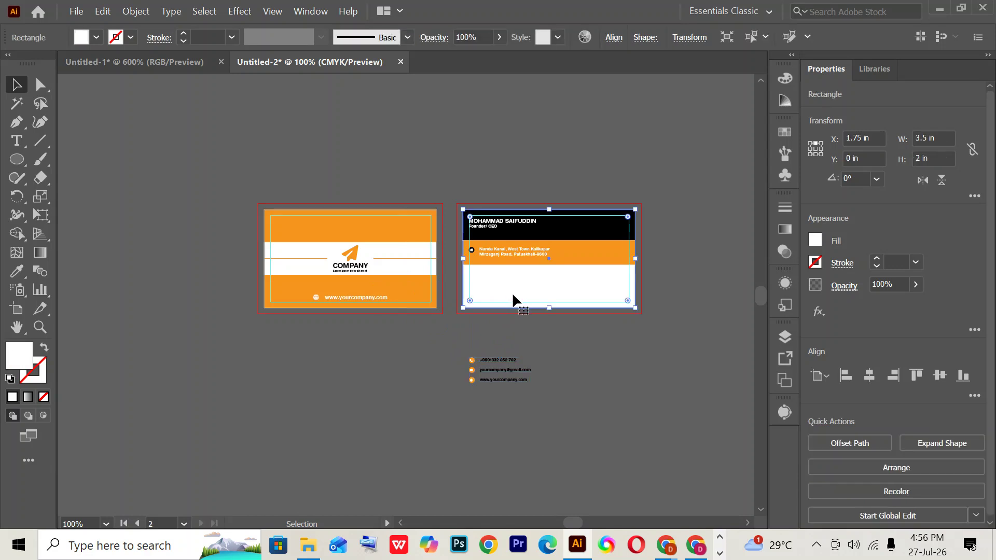
left_click(587, 350)
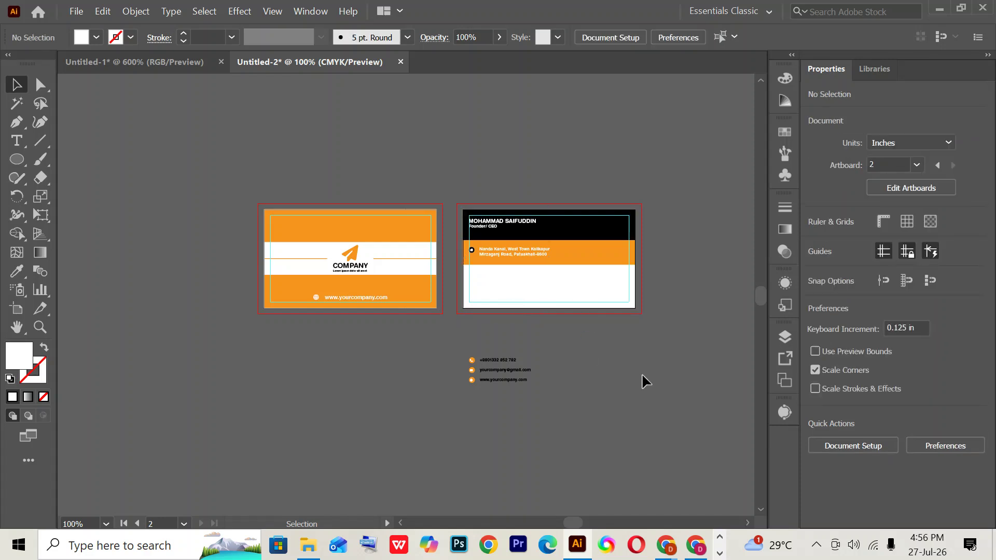
- Align the contact rows left and bottom on the back card, then nudge them right and up
key("ctrl+equal")
key("ctrl+equal")
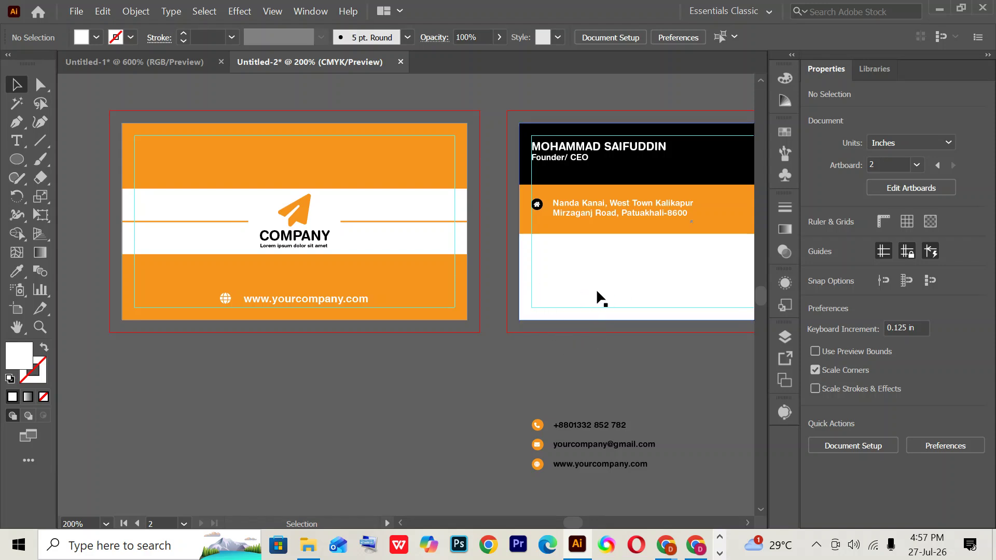
left_click(573, 426)
left_click(845, 375)
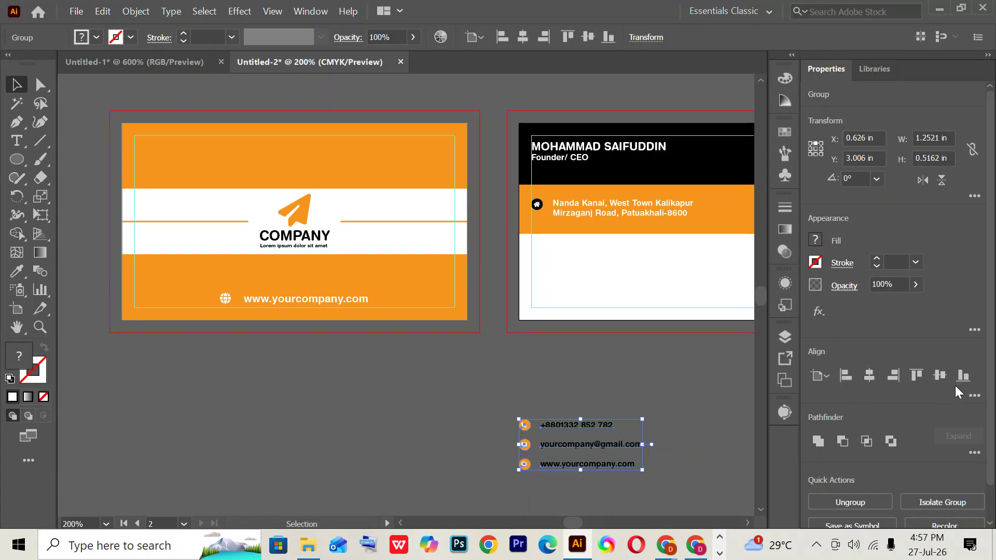
left_click(961, 382)
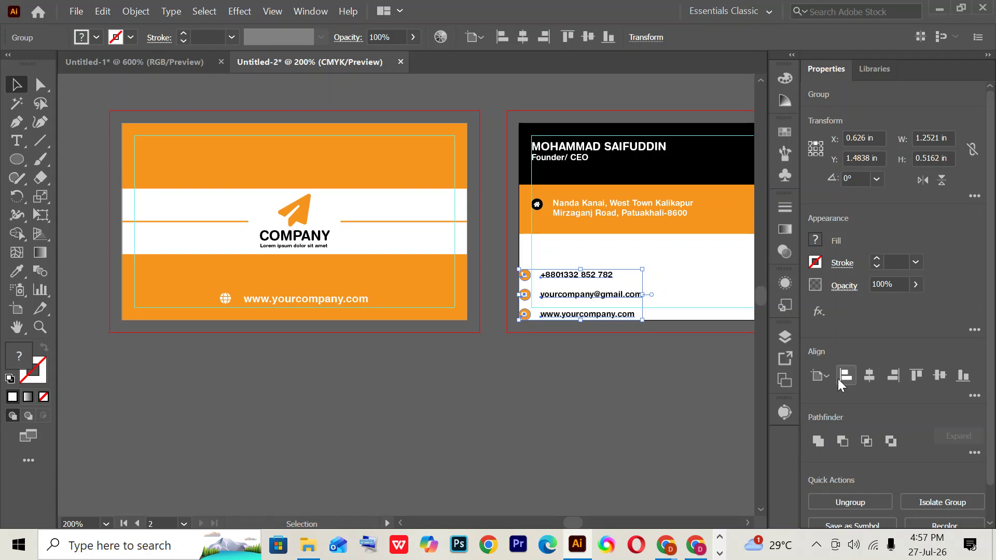
key("Right")
key("Up")
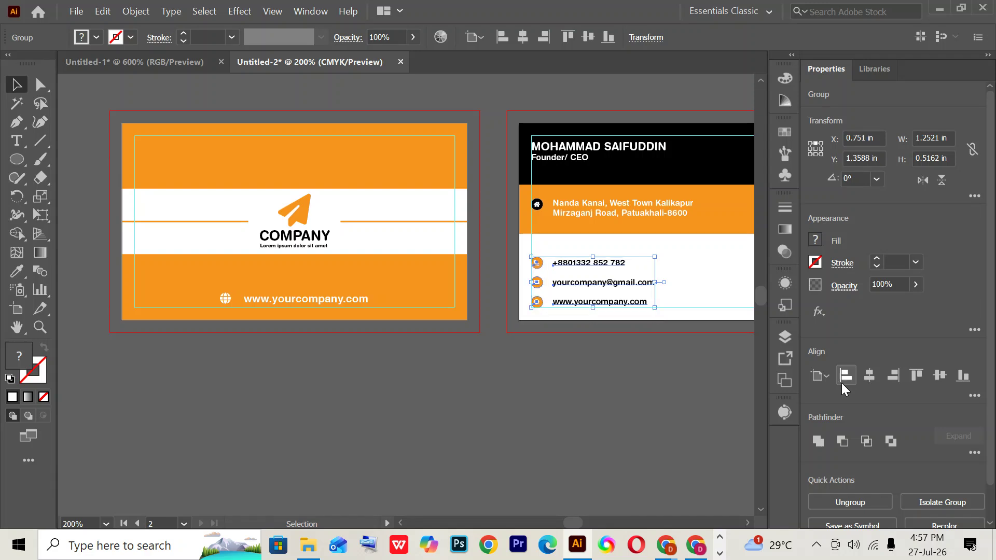
left_click(579, 365)
left_click_drag(589, 375, 414, 414)
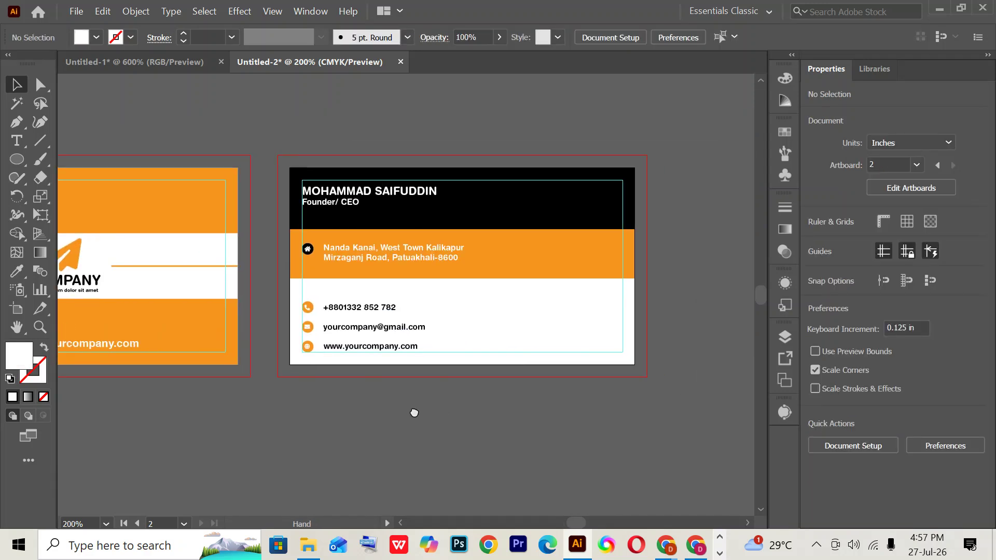
key("ctrl+1")
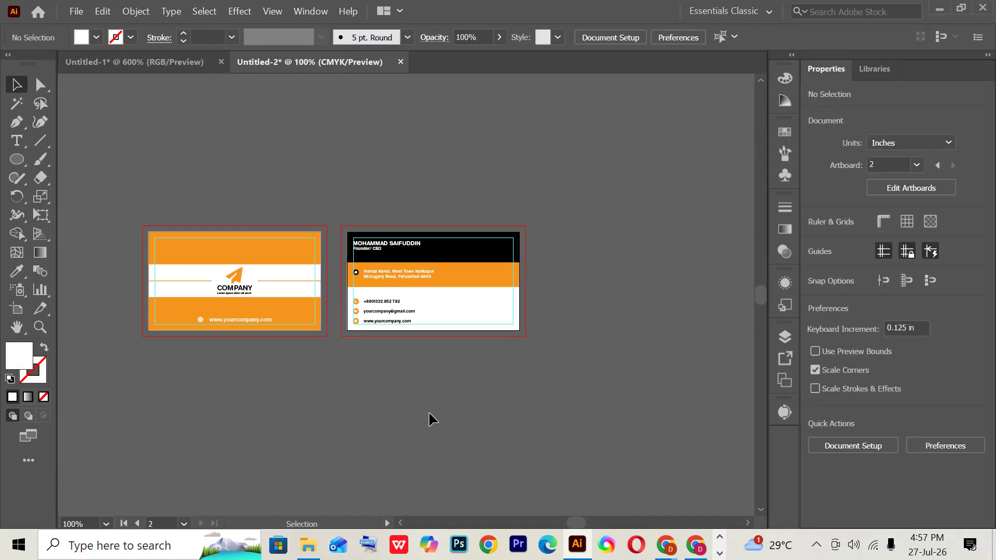
- Copy the COMPANY logo from the front card onto the back card and drop it to the bottom edge
left_click(240, 292)
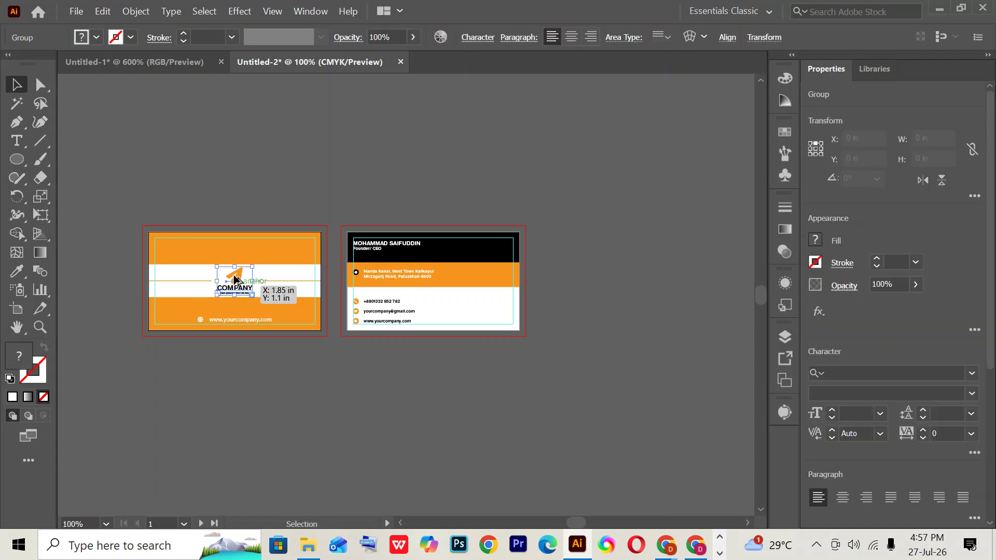
left_click_drag(244, 290, 489, 311)
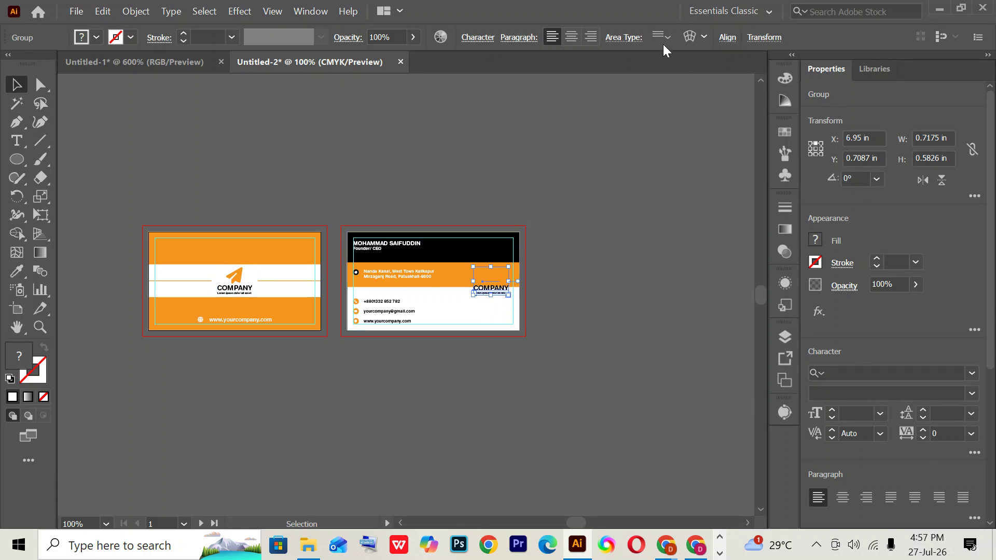
left_click(727, 37)
left_click(721, 81)
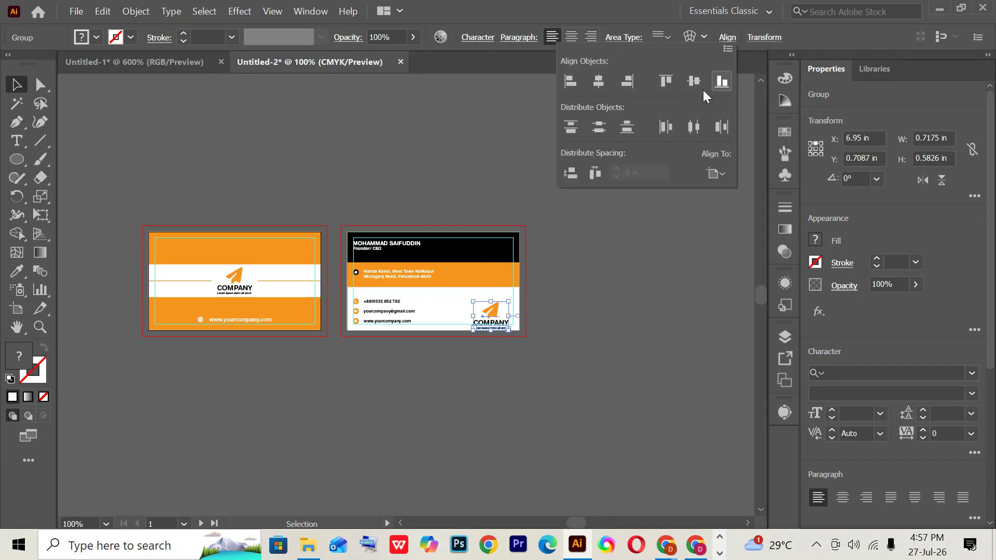
left_click(627, 82)
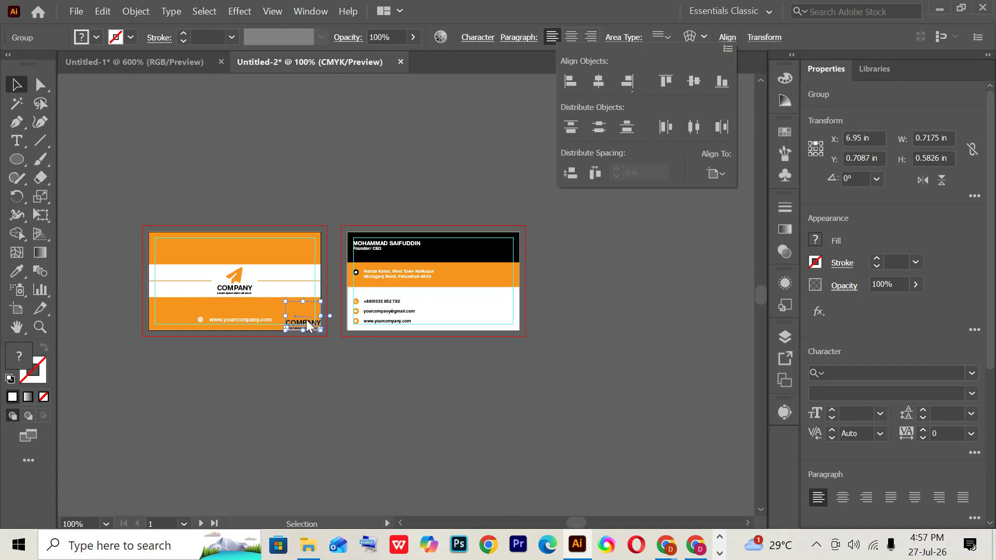
key("ctrl+z")
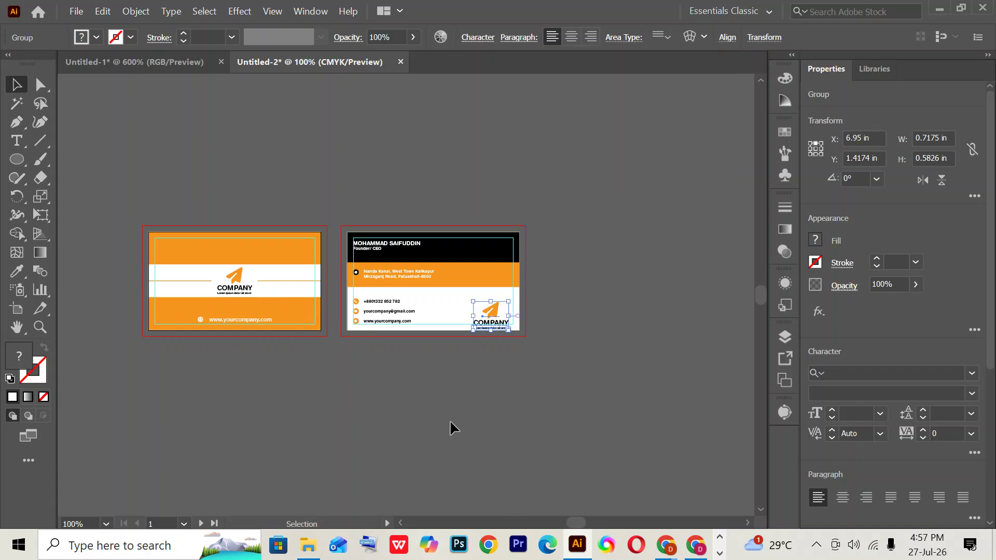
left_click(451, 423)
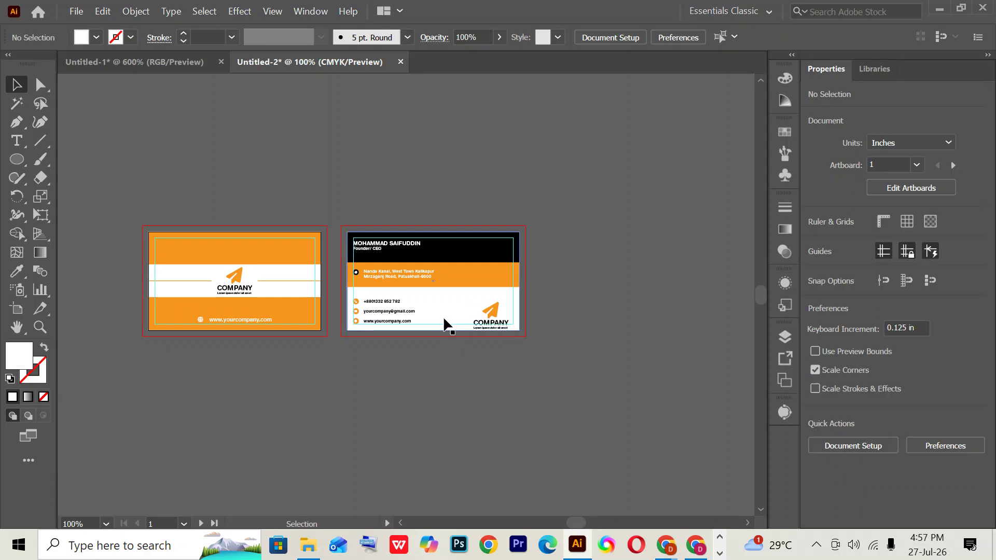
left_click(445, 324)
left_click(462, 350)
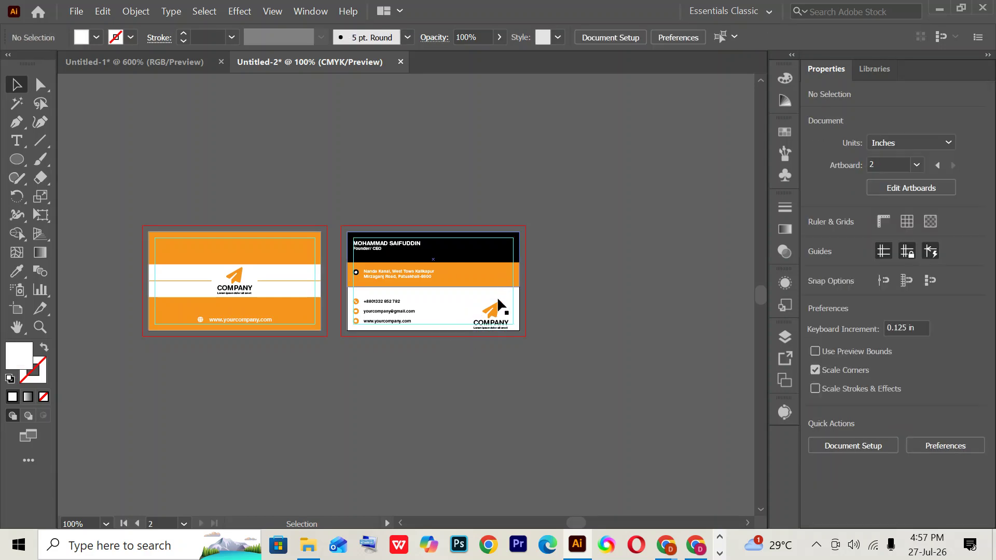
- Align the logo to the back card's right edge, then nudge it left and up inside
left_click(496, 314)
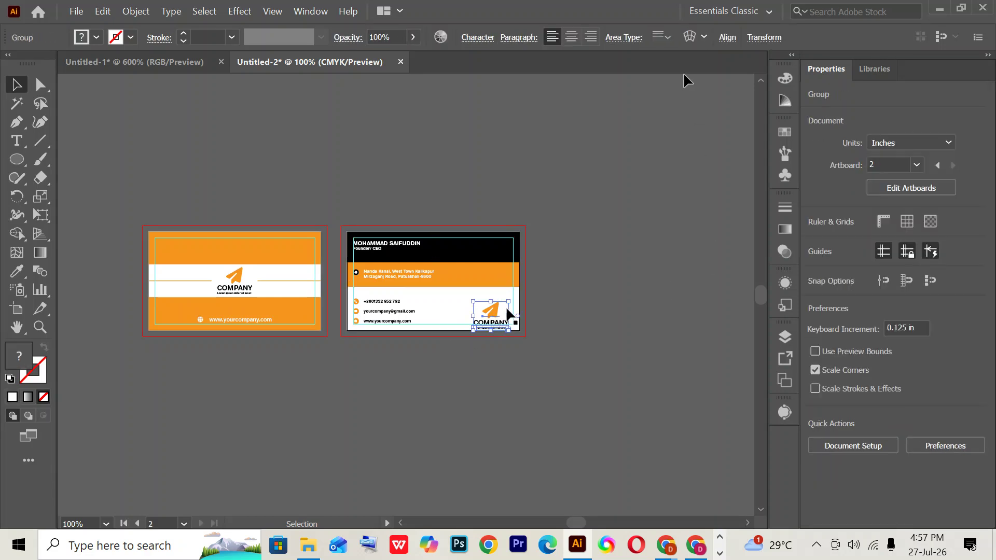
left_click(727, 38)
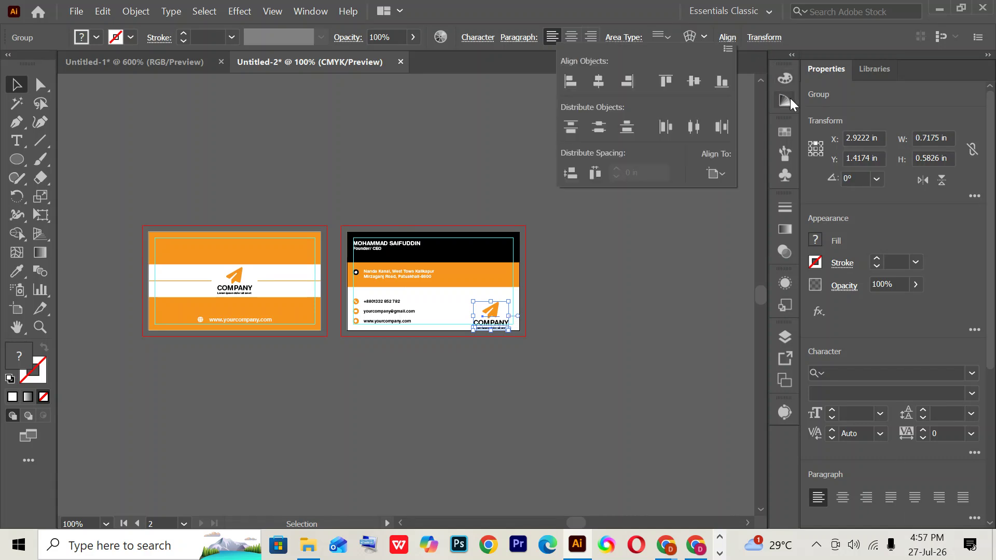
left_click(626, 81)
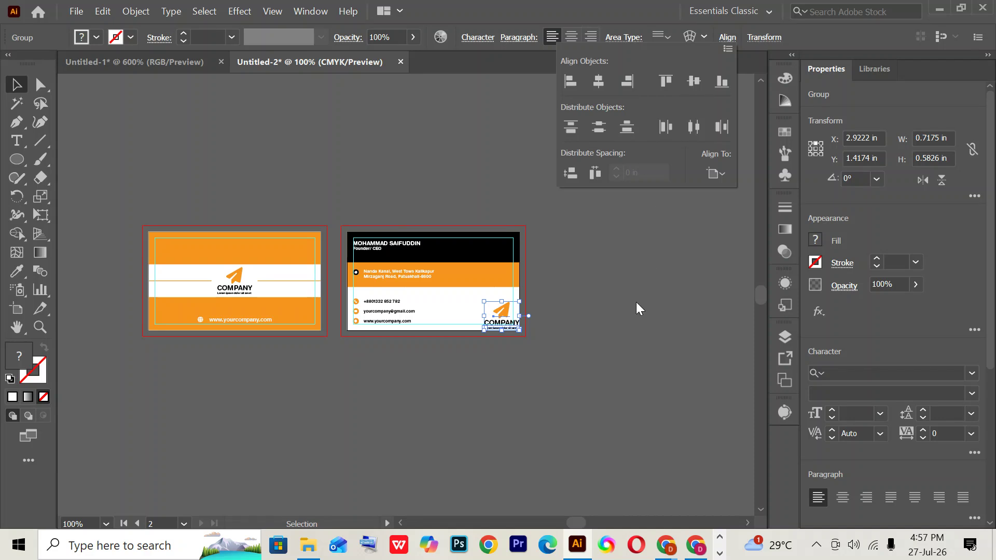
key("ctrl+z")
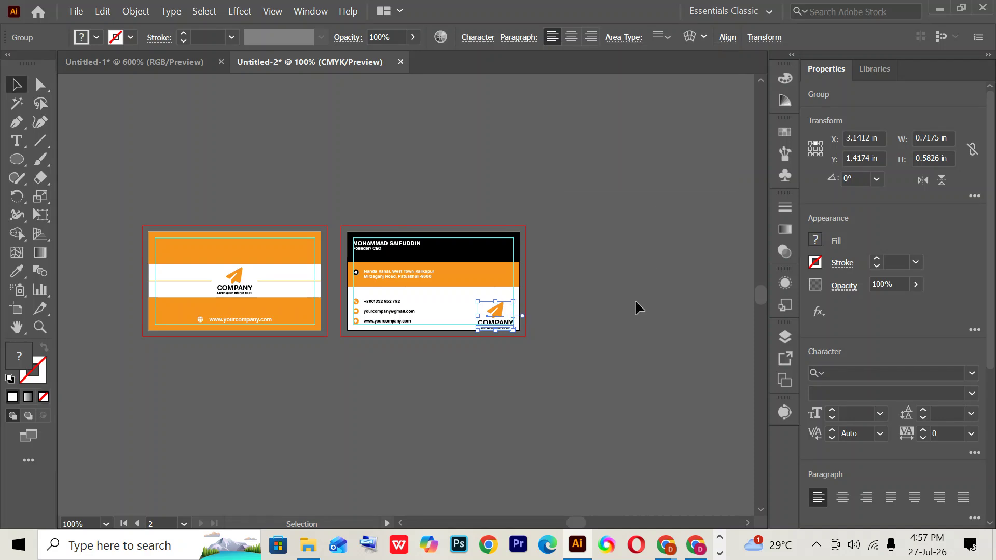
key("ctrl+z")
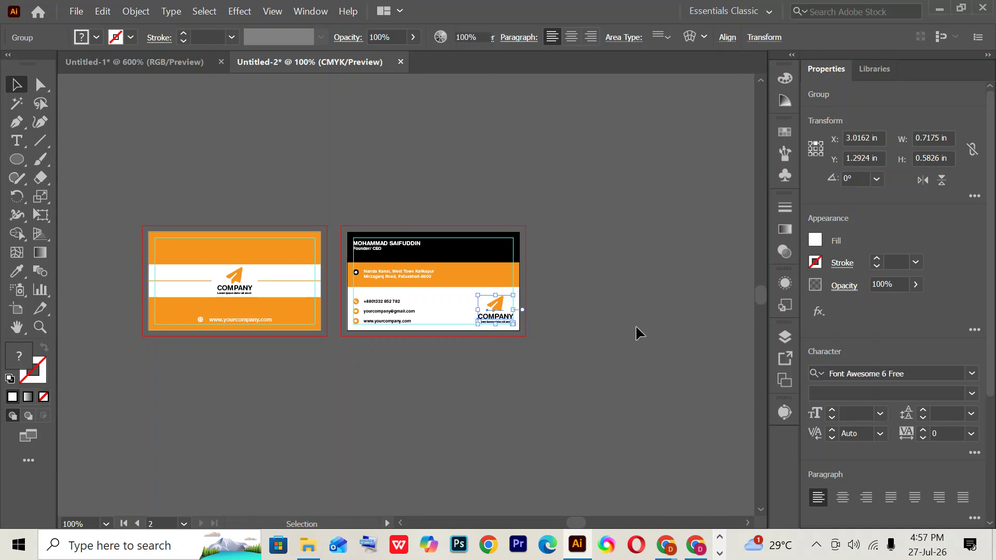
left_click(636, 326)
key("ctrl+0")
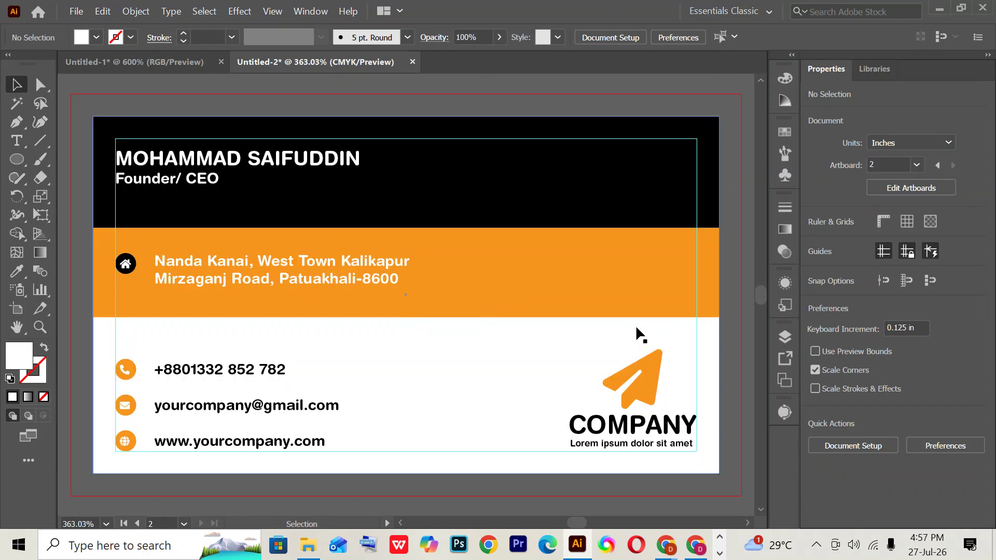
key("ctrl+minus")
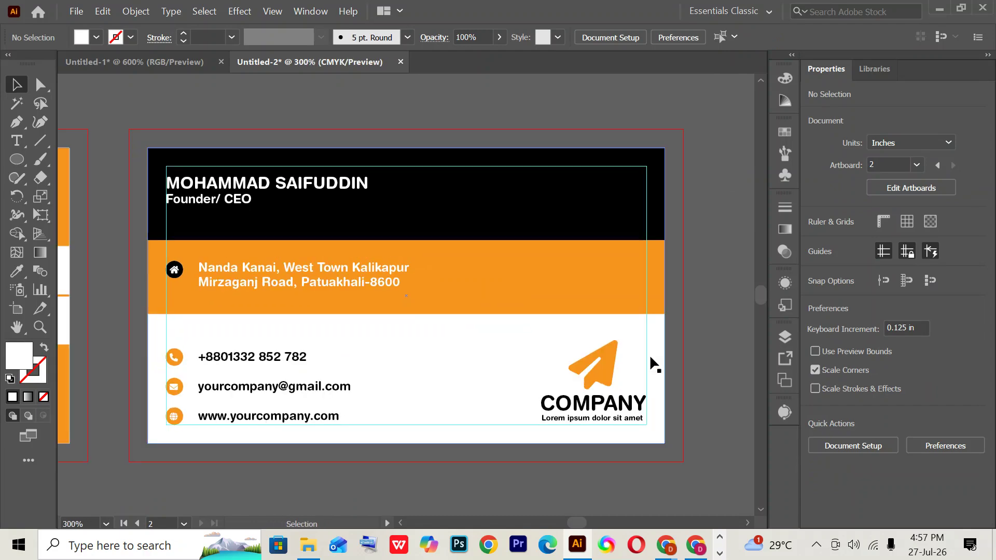
key("ctrl+minus")
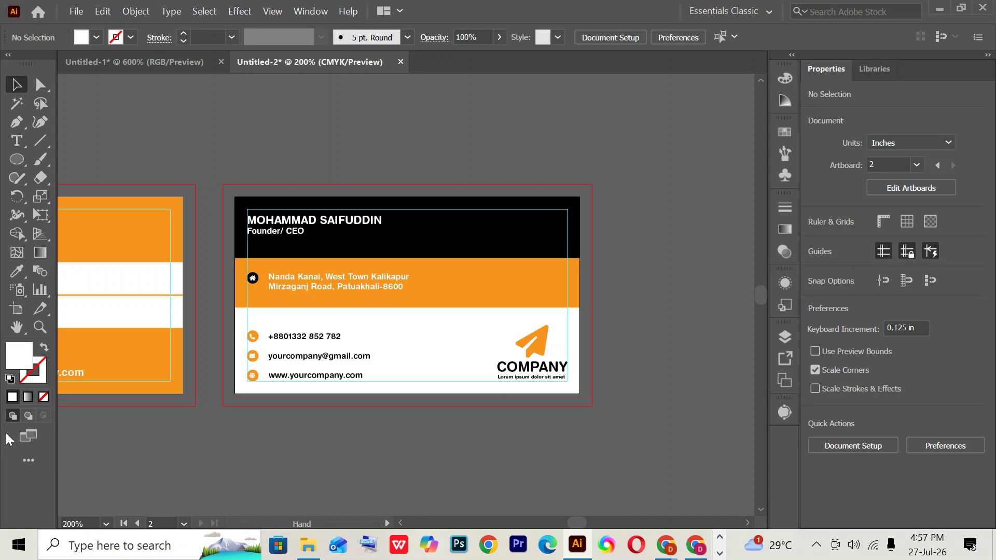
left_click_drag(11, 437, 398, 465)
left_click_drag(520, 453, 411, 402)
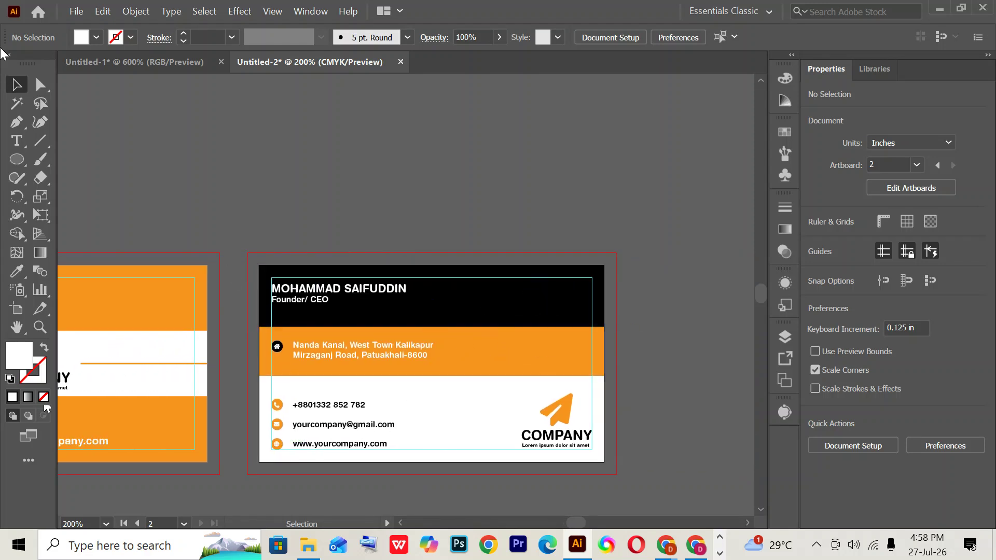
- Find the orange-cornered QR code in Untitled-1 and drag it onto the Untitled-2 card document
left_click(116, 61)
key("ctrl+z")
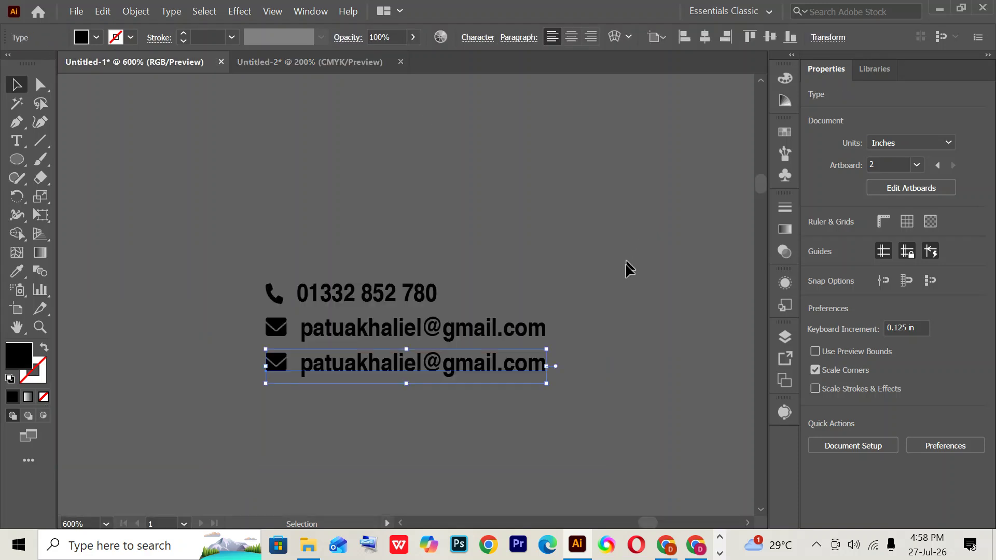
key("ctrl+minus")
key("ctrl+minus")
key("ctrl+minus")
key("ctrl+minus")
key("ctrl+minus")
key("ctrl+minus")
key("ctrl+minus")
key("ctrl+minus")
key("ctrl+minus")
key("ctrl+minus")
key("ctrl+minus")
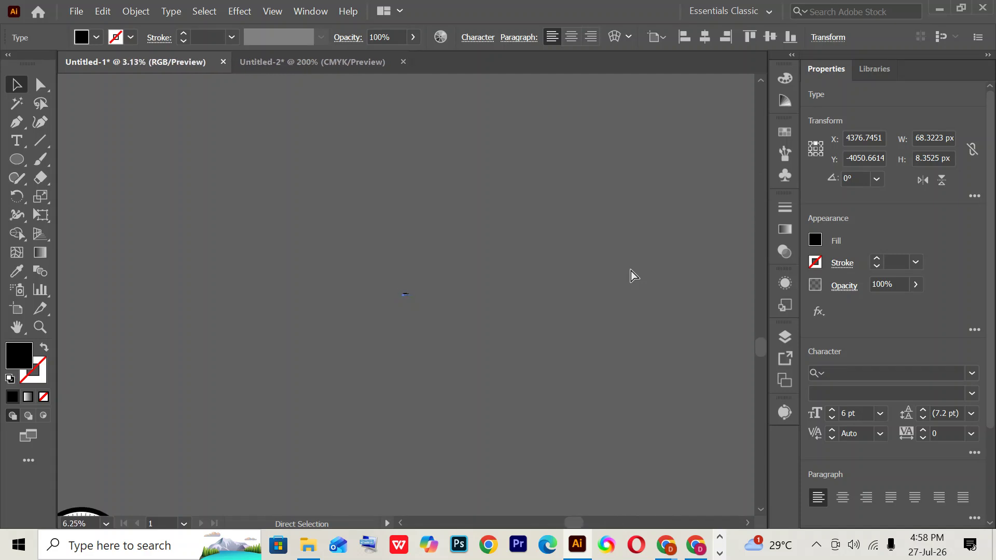
key("ctrl+minus")
key("ctrl+plus")
key("ctrl+plus")
key("ctrl+plus")
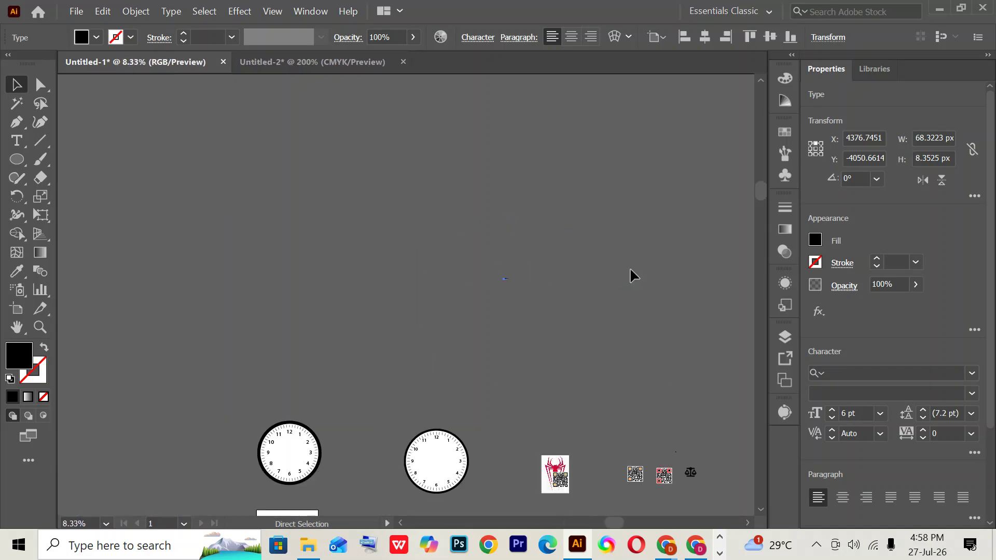
left_click_drag(591, 398, 457, 266)
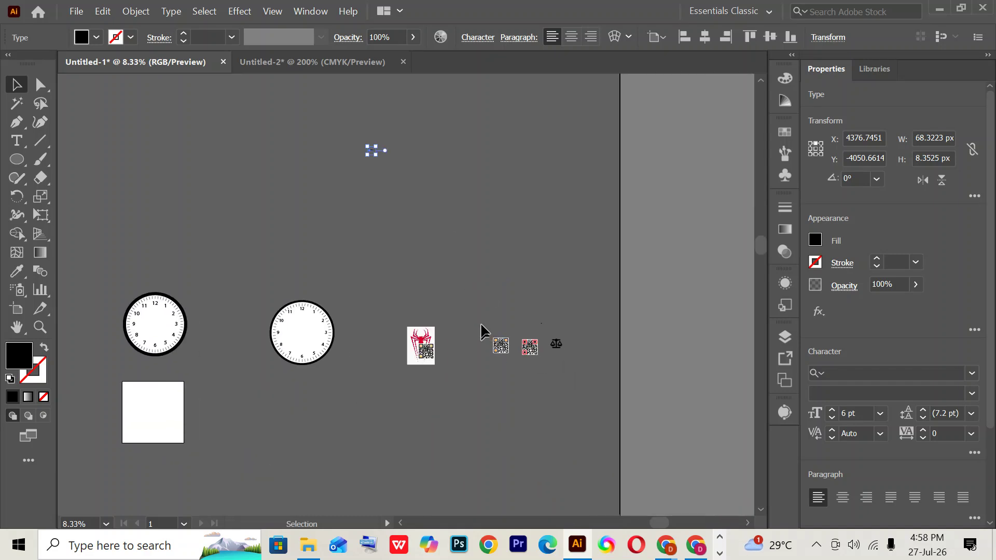
left_click_drag(483, 326, 512, 368)
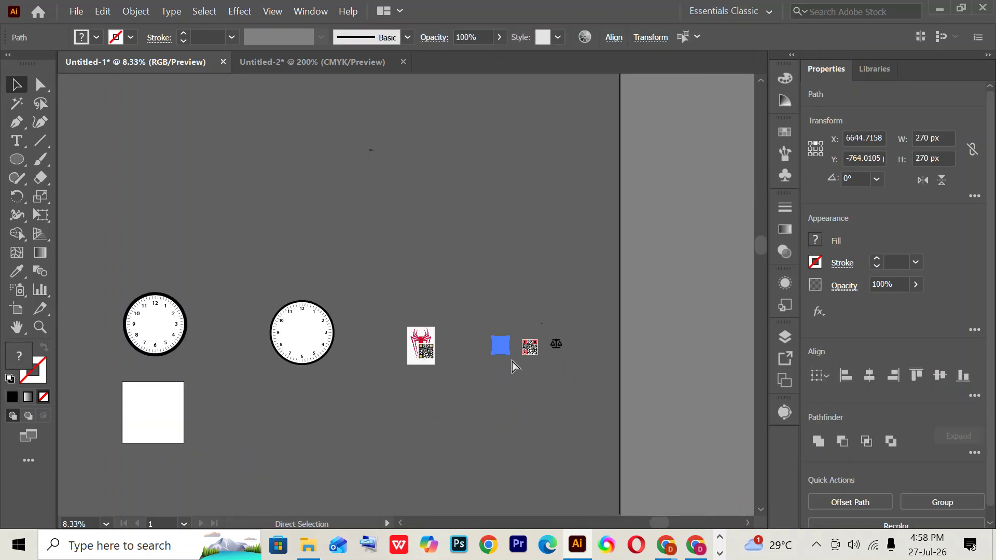
key("v")
left_click(501, 345)
left_click_drag(501, 345, 261, 61)
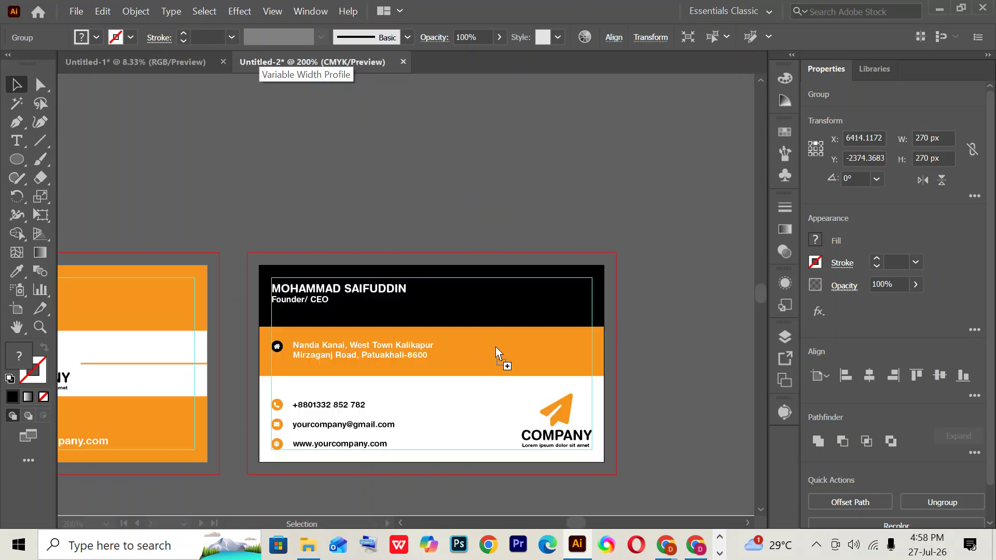
left_click_drag(496, 346, 504, 369)
scroll(646, 332, "down", 2)
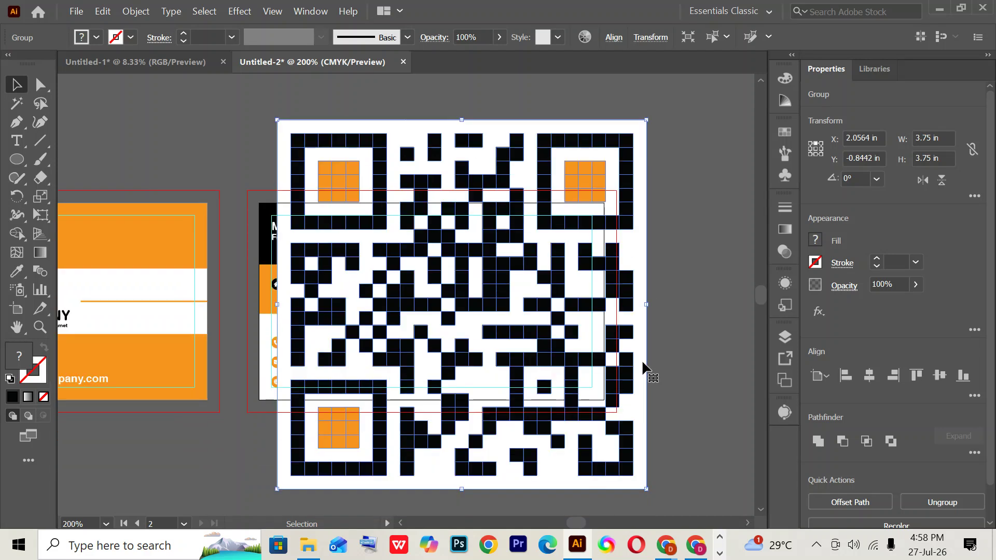
- Set the QR code's width and height to 0.45 in
double_click(930, 137)
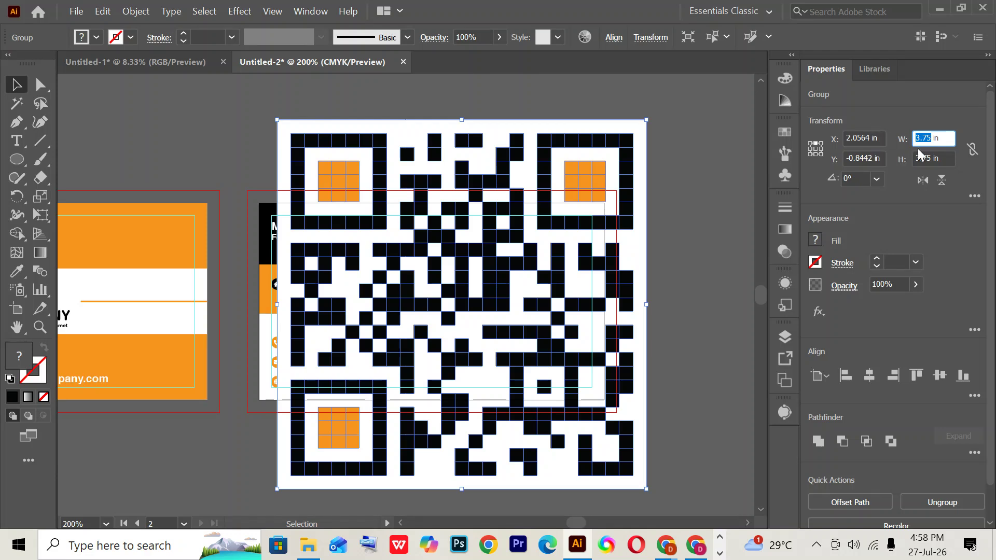
type("0.")
key("Return")
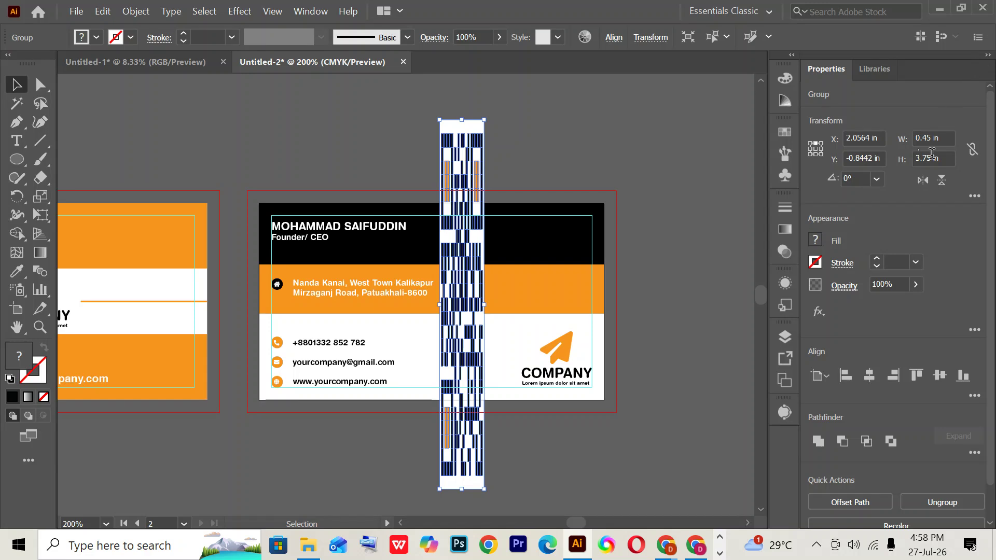
left_click(928, 159)
type("0.45")
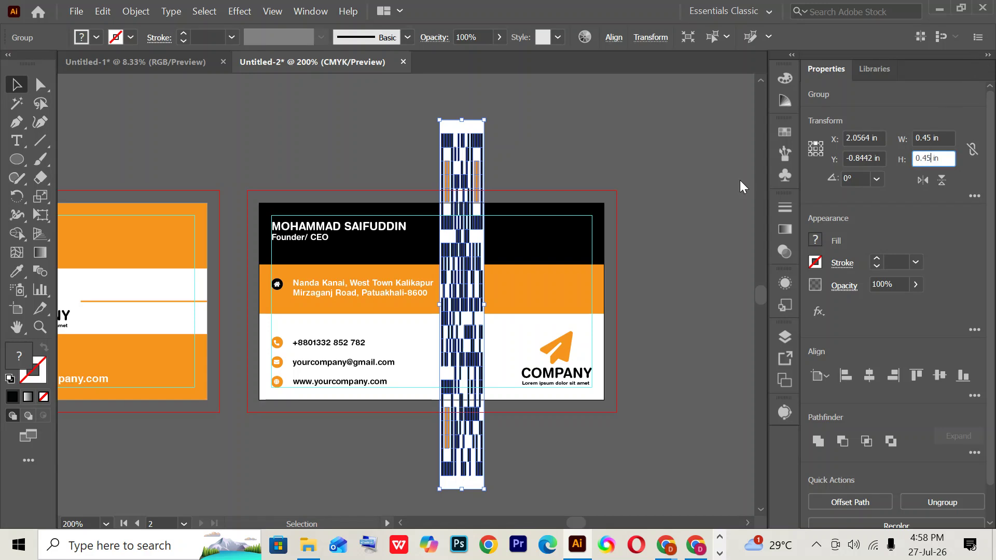
key("Return")
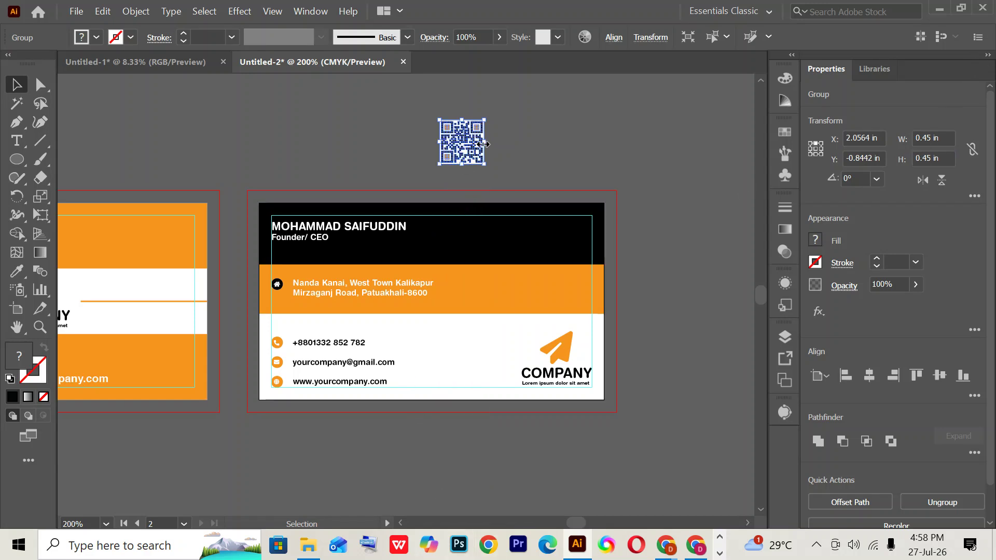
- Move the QR code onto the back card's black header at right and compare with the Chrome reference
left_click_drag(473, 157, 565, 265)
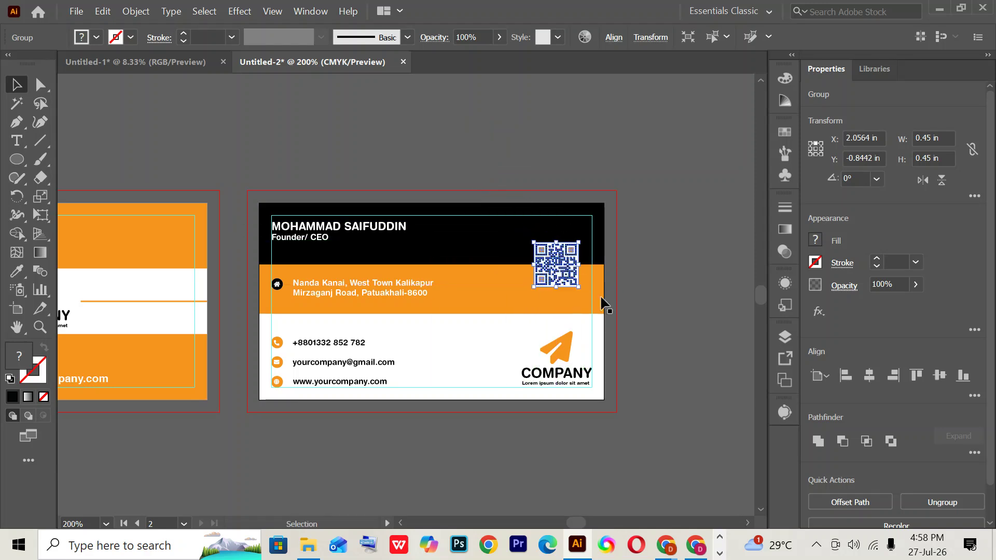
left_click(679, 306)
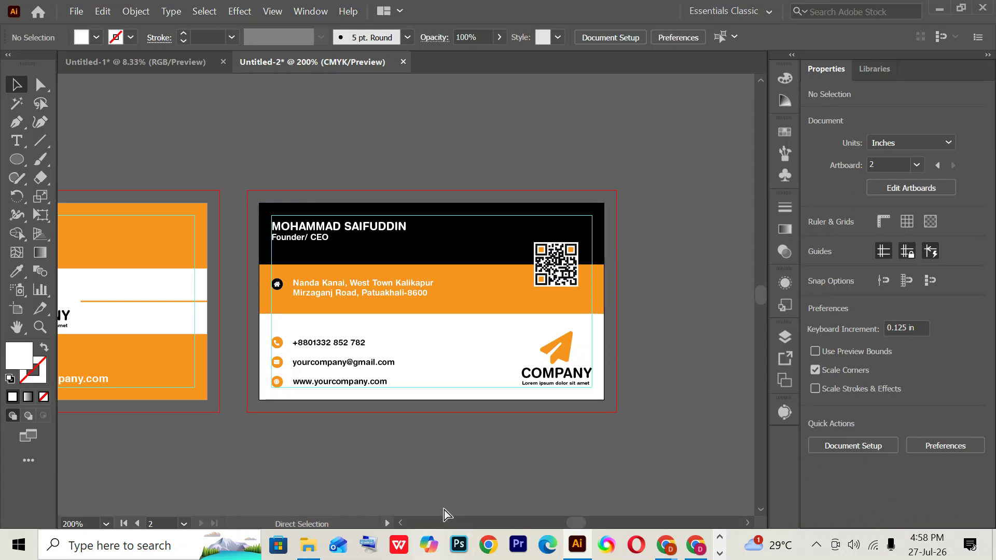
key("ctrl+minus")
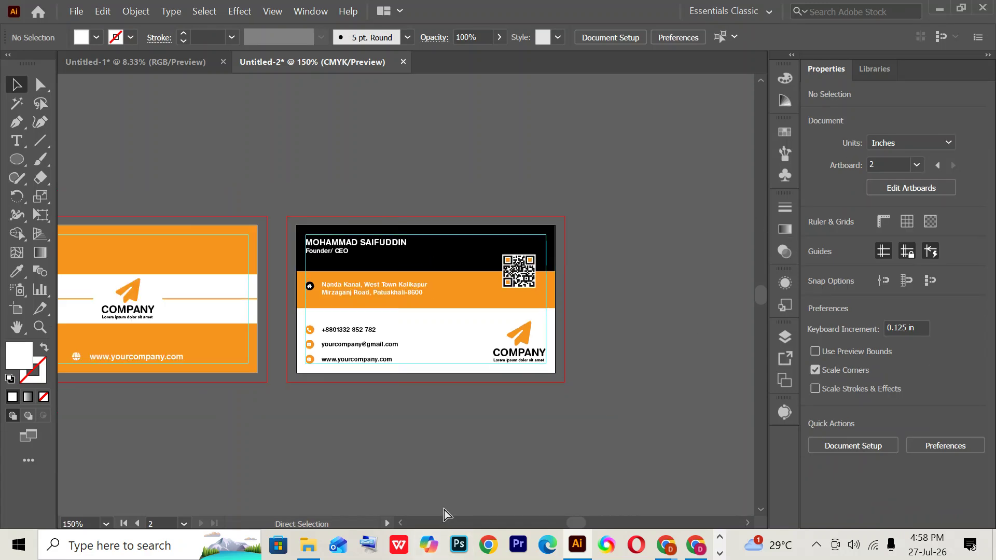
key("ctrl+0")
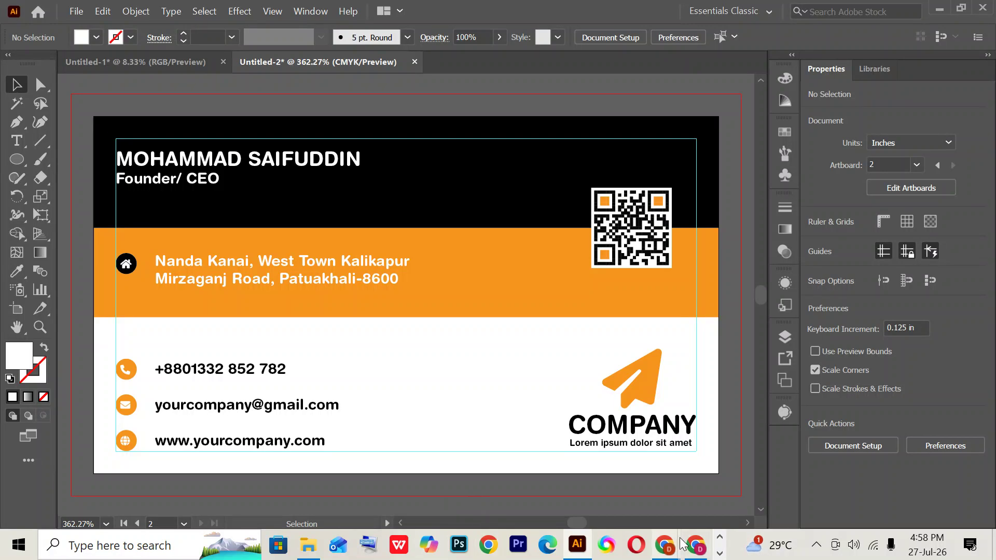
left_click(695, 546)
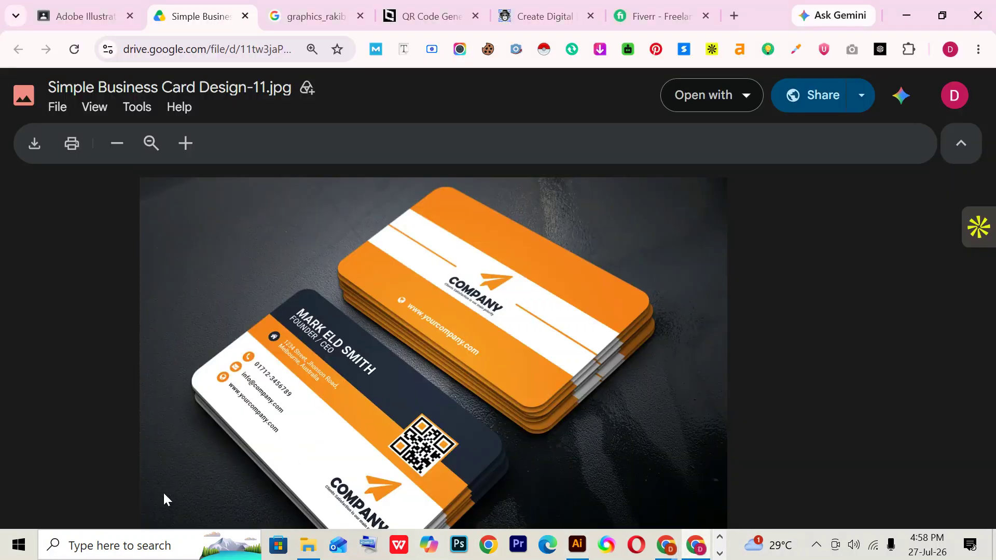
left_click(554, 542)
left_click(577, 545)
left_click(608, 232)
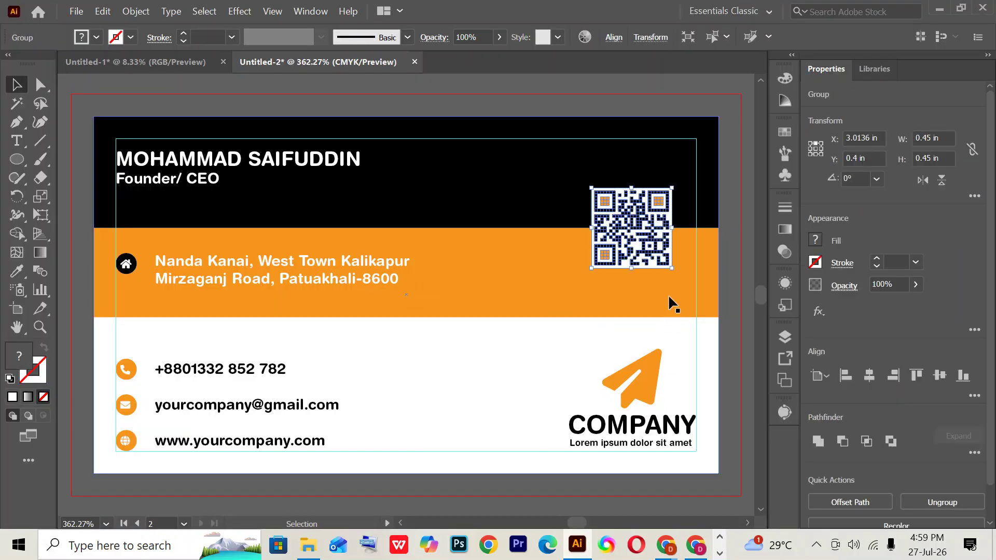
- Resize the QR code to 0.625 in square
left_click_drag(672, 268, 685, 288)
left_click(949, 137)
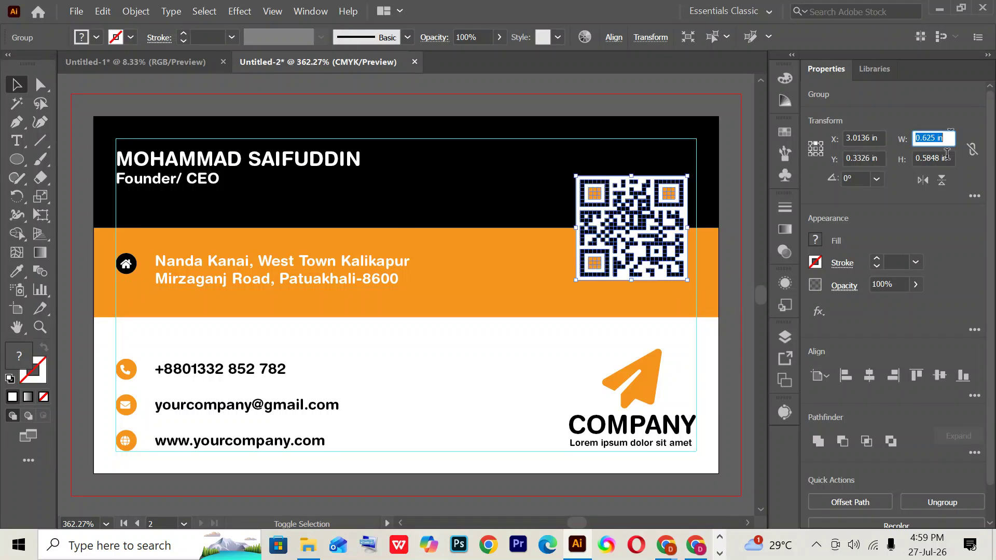
left_click(931, 159)
type("0.625")
key("Return")
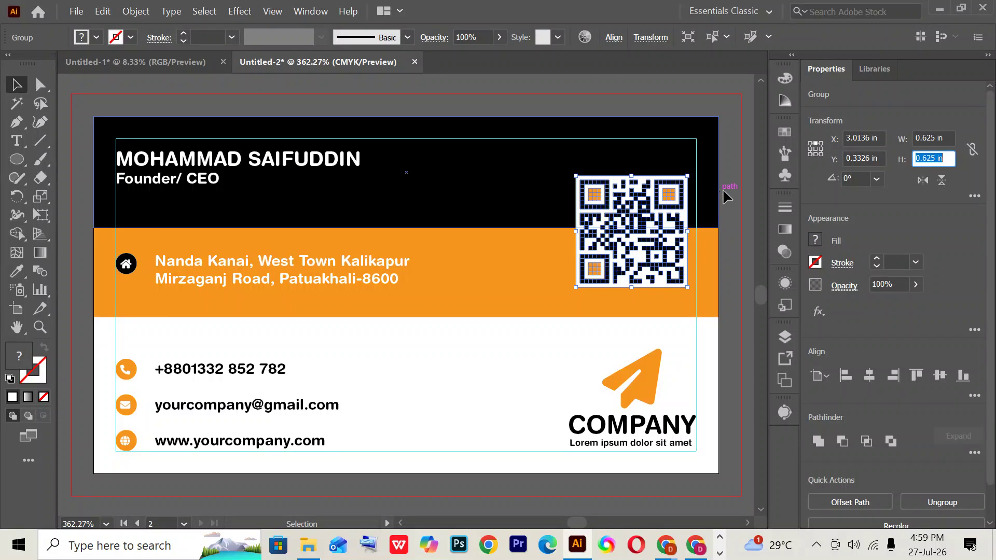
left_click(724, 190)
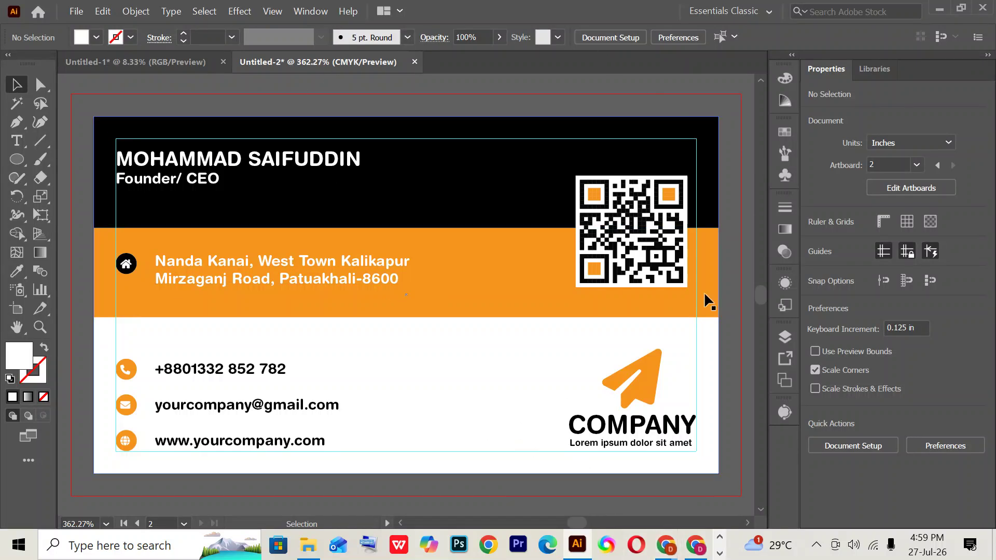
- Align the QR code to the card's right edge, then shift it slightly left
left_click(677, 264)
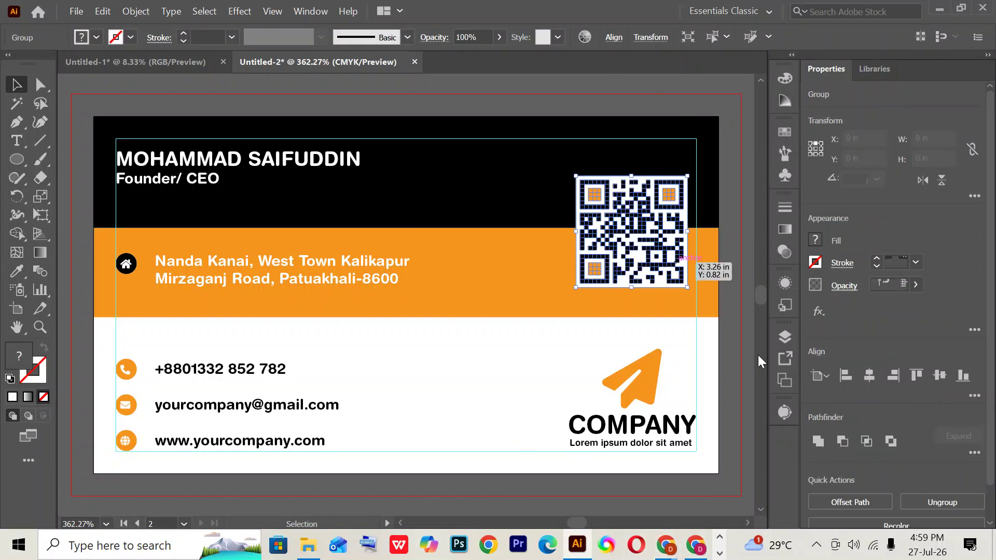
left_click(893, 375)
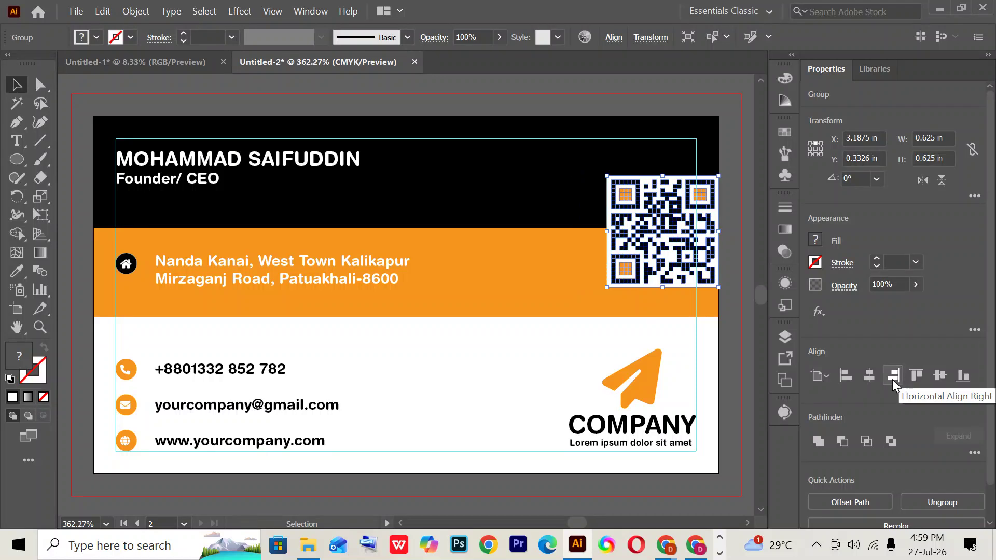
key("Left")
key("Left")
key("Right")
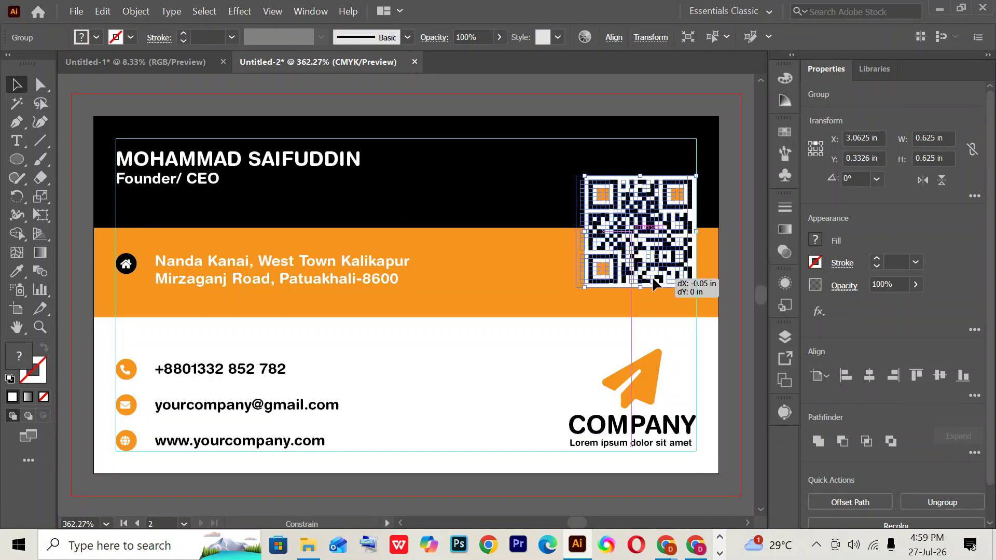
left_click_drag(662, 280, 655, 284)
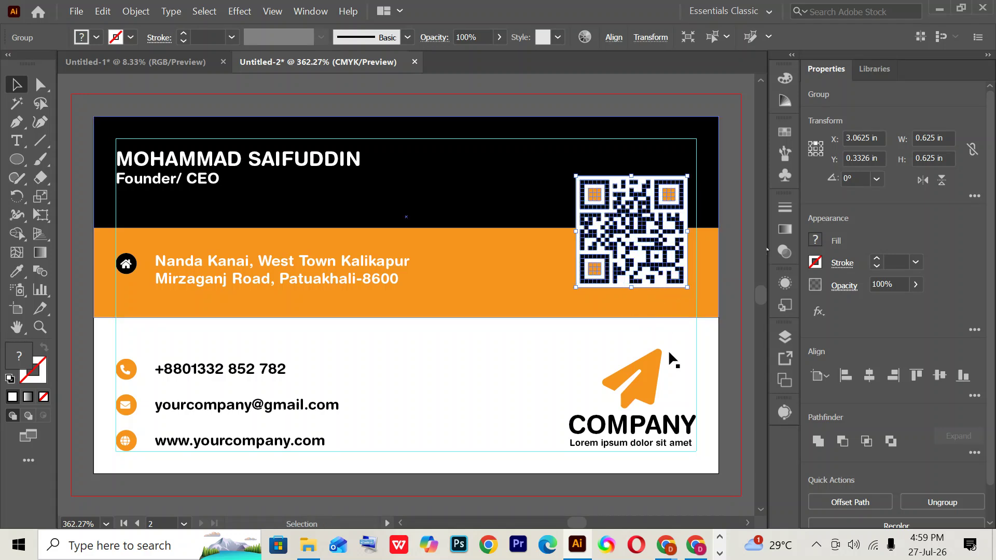
left_click(687, 491)
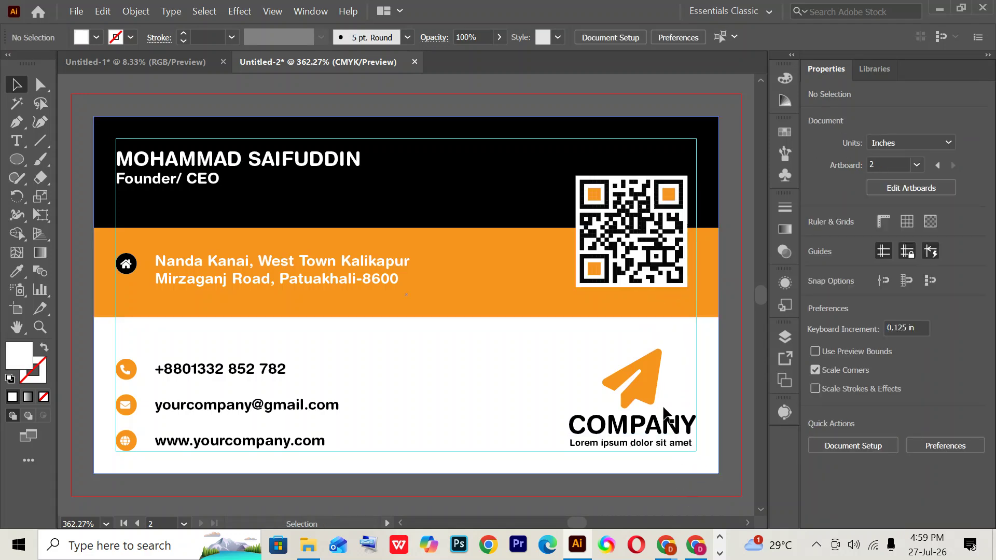
left_click(695, 545)
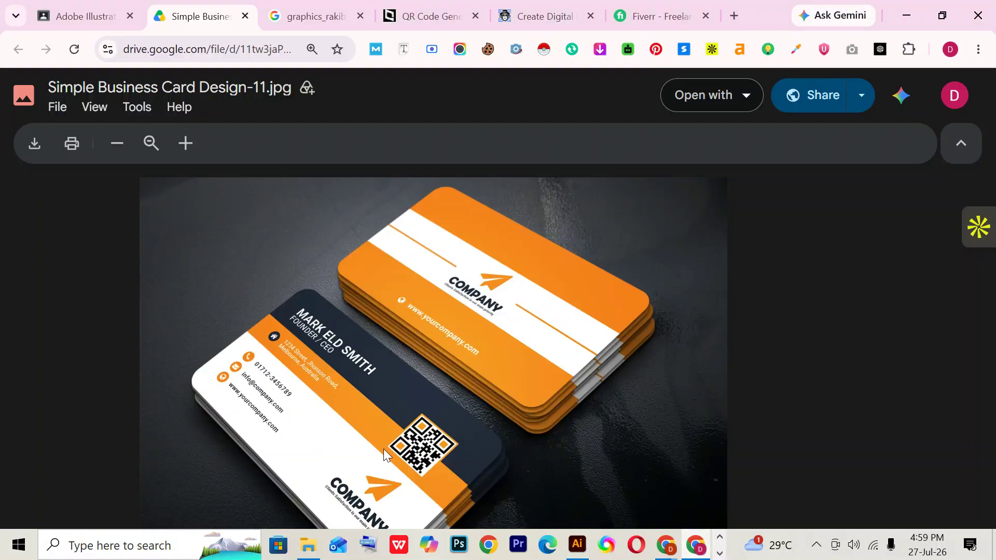
scroll(506, 423, "up", 2)
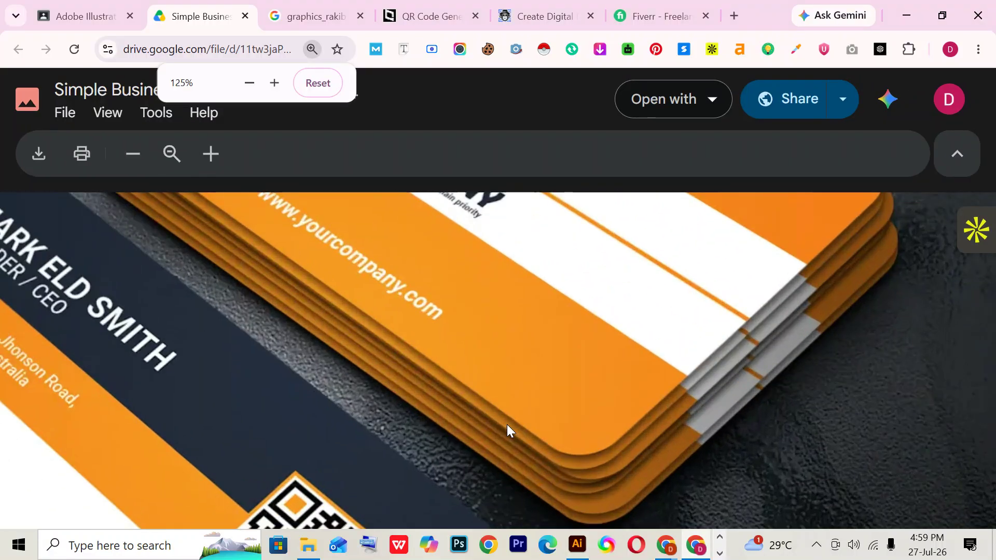
left_click_drag(506, 424, 397, 327)
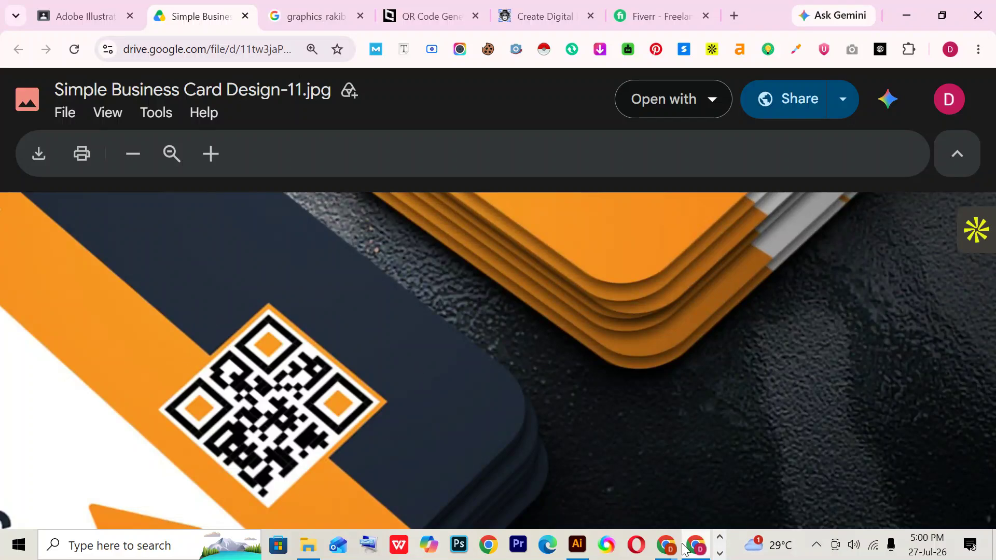
left_click(577, 544)
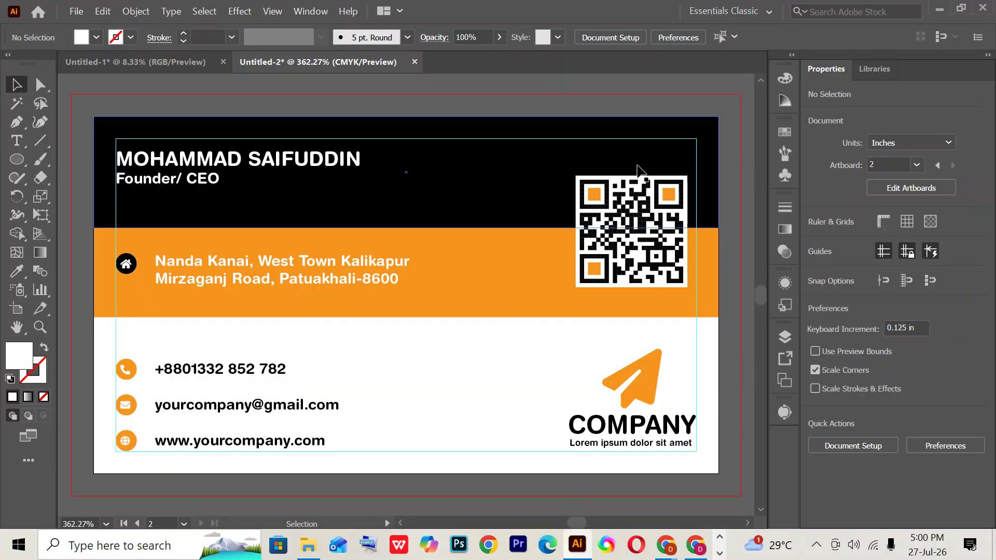
- Try an orange stroke on the whole QR code group, then undo it
left_click(627, 181)
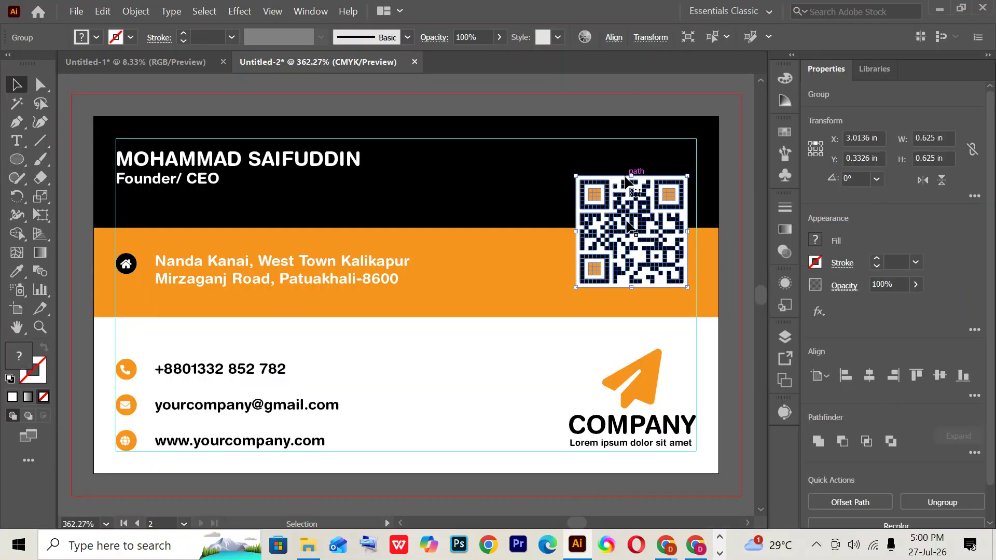
left_click(123, 38)
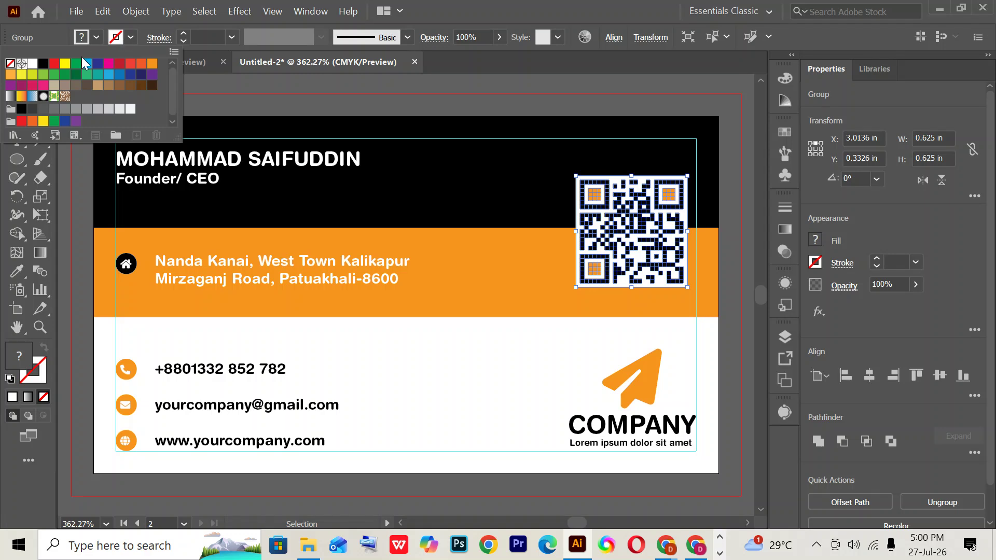
left_click(151, 65)
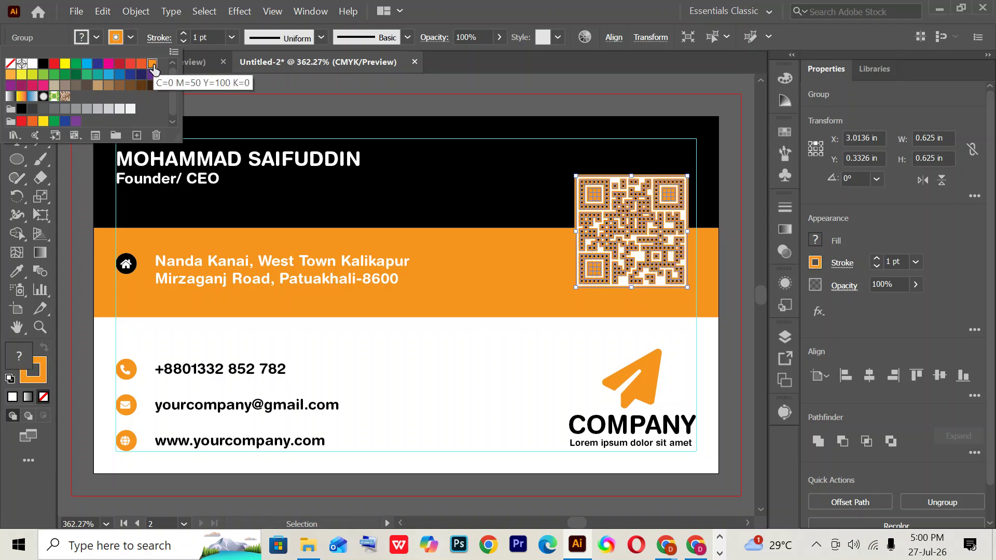
left_click(735, 307)
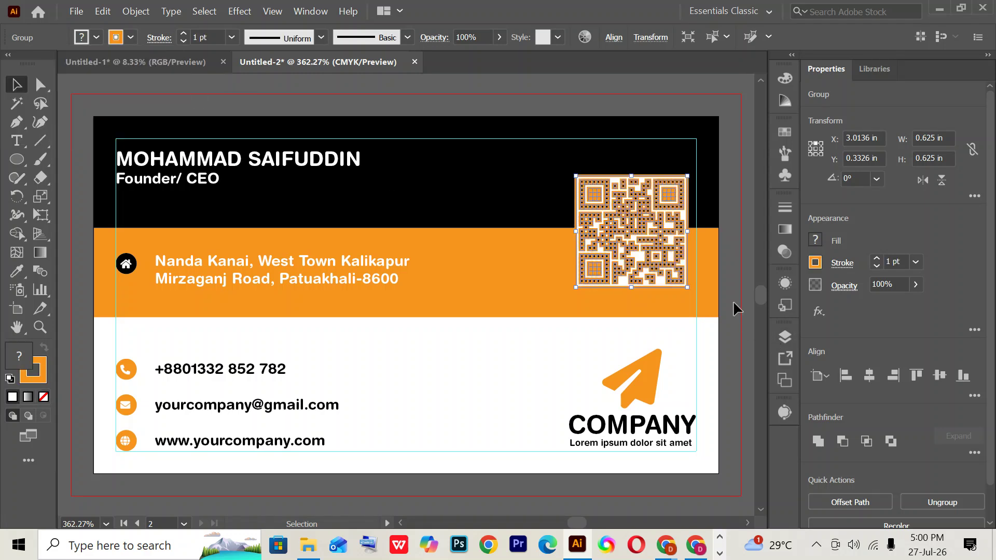
key("ctrl+shift+a")
key("ctrl+z")
key("ctrl+z")
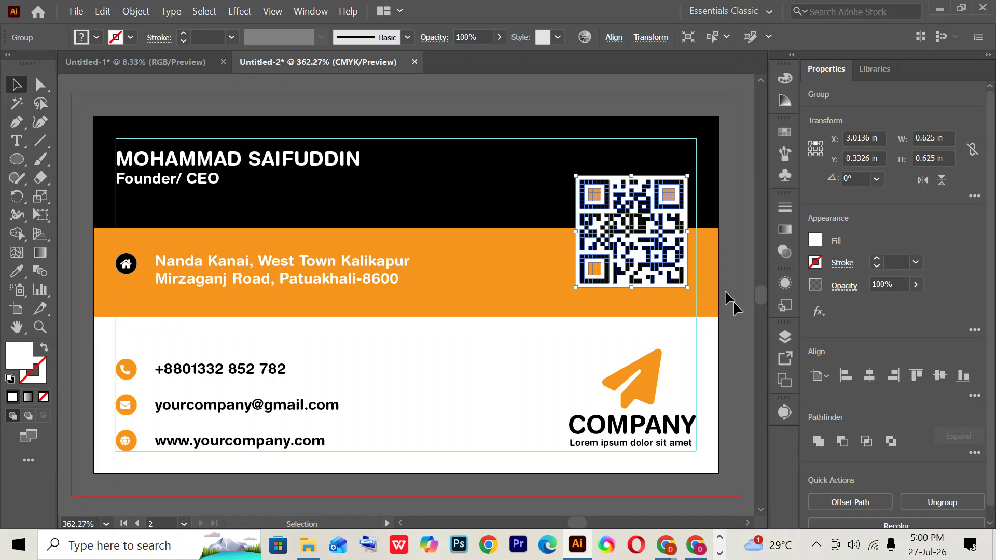
left_click(733, 300)
- Ungroup the QR code and give its white background square an orange stroke
left_click(653, 227)
right_click(652, 226)
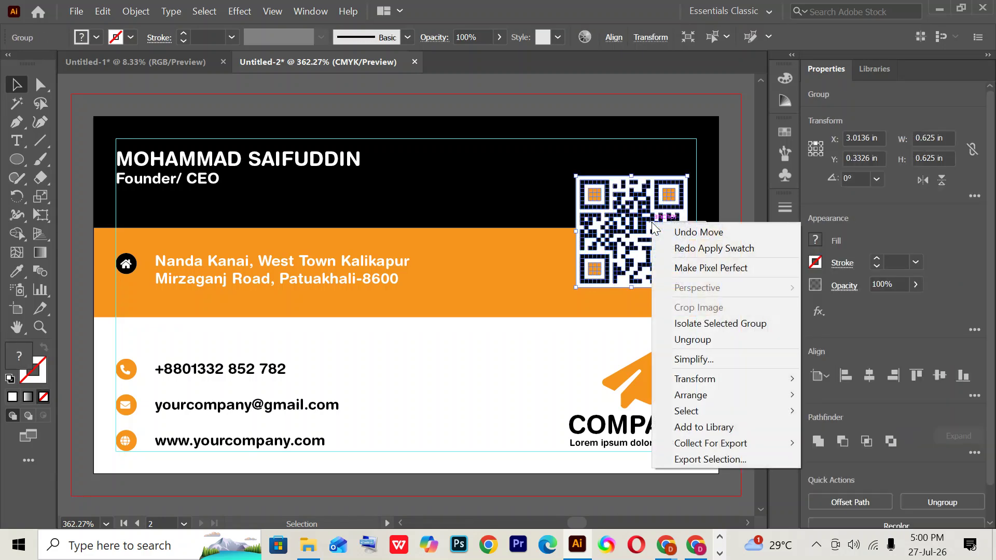
left_click(699, 340)
left_click(731, 266)
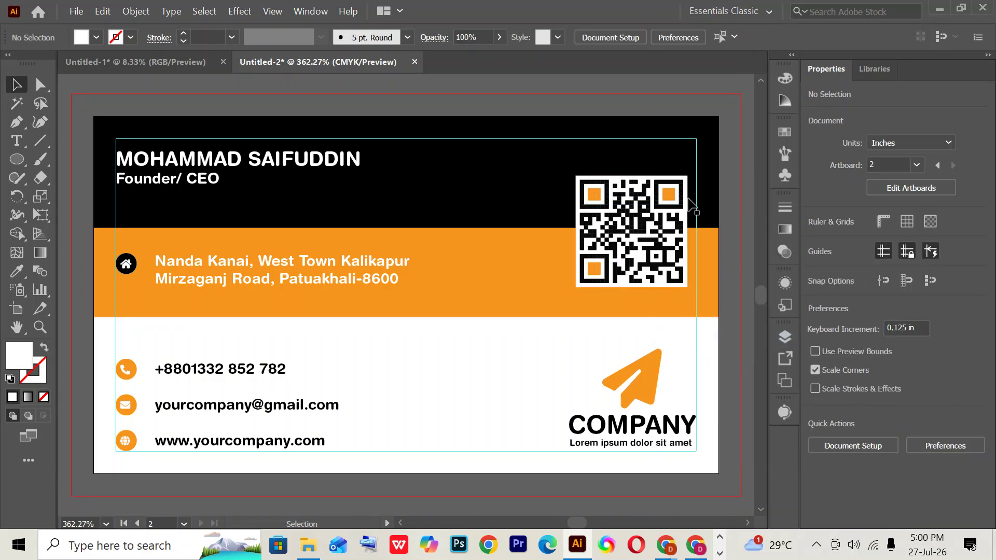
left_click(688, 187)
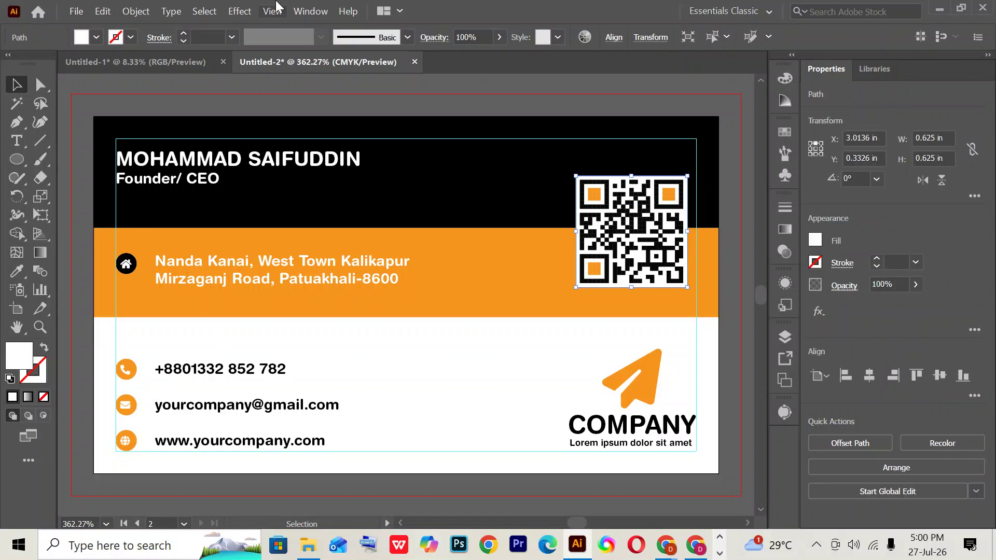
left_click(137, 35)
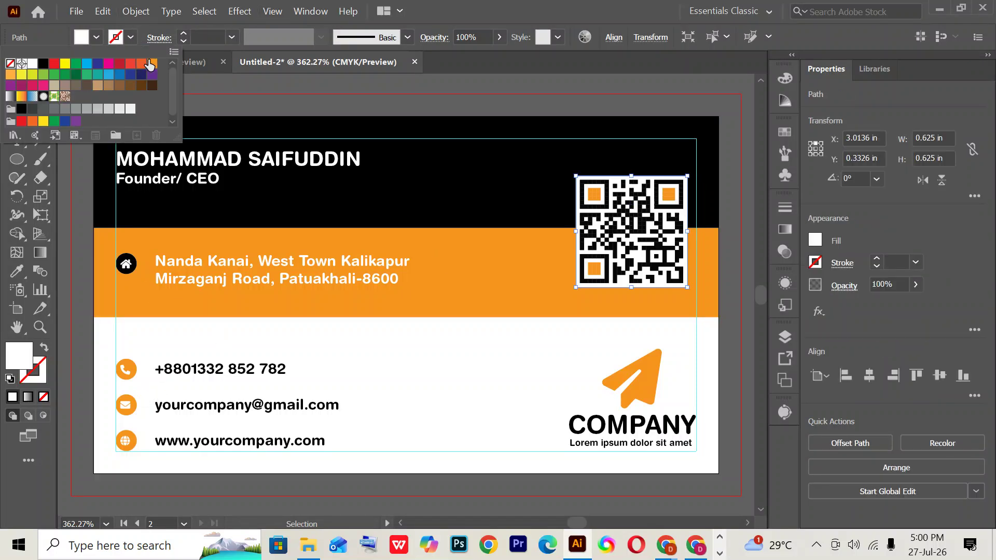
left_click(149, 64)
- Align the orange stroke to the outside of the square and set its weight to 2 pt
left_click(156, 41)
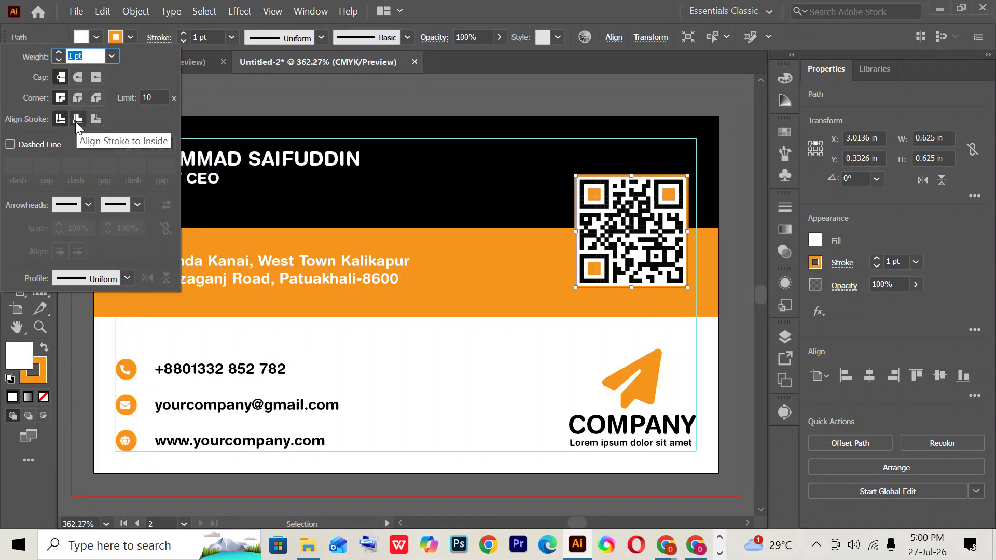
left_click(160, 38)
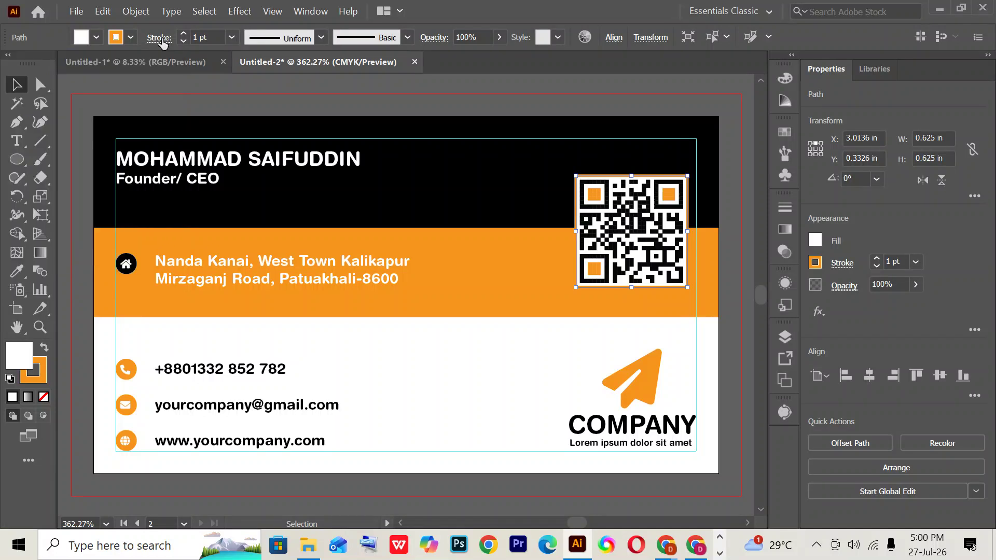
left_click(161, 39)
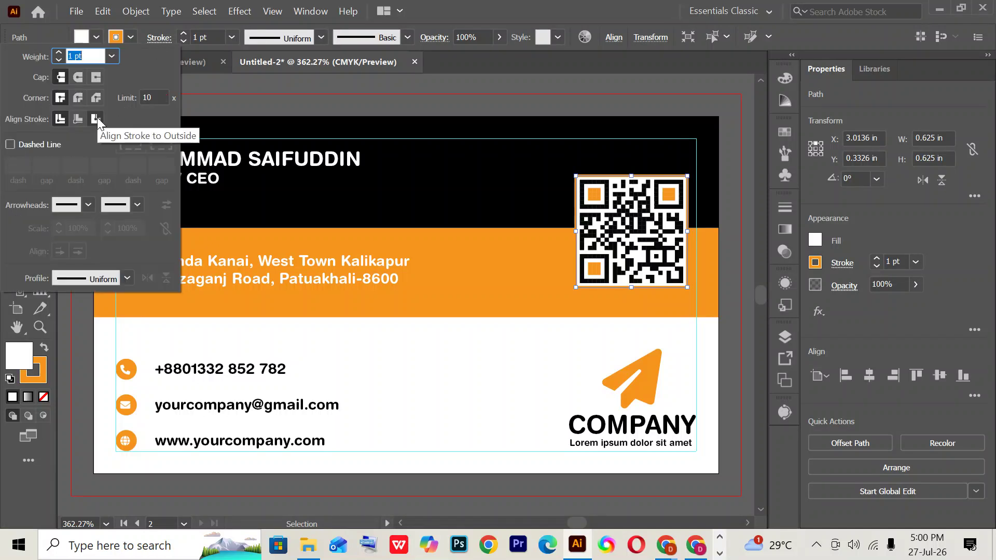
left_click(97, 120)
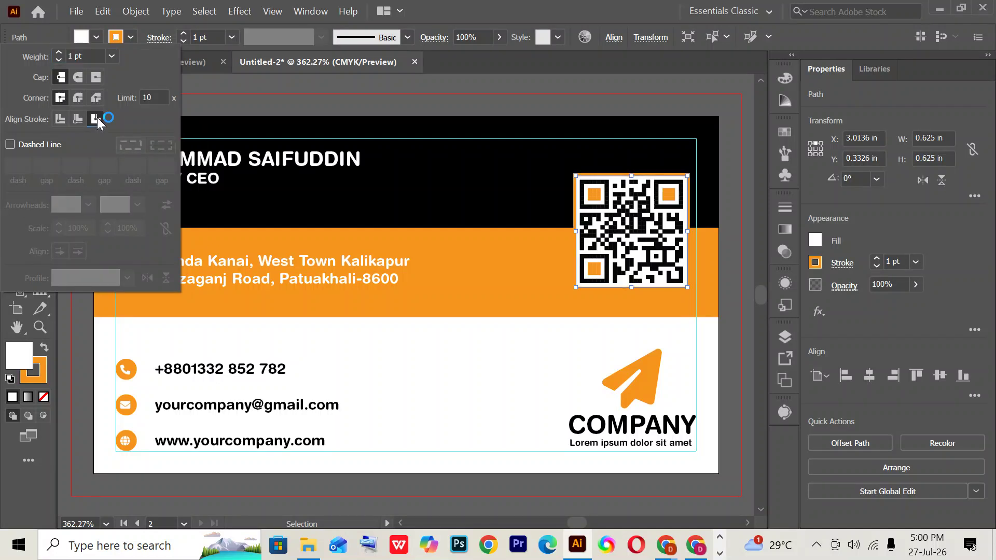
left_click(212, 33)
key("Up")
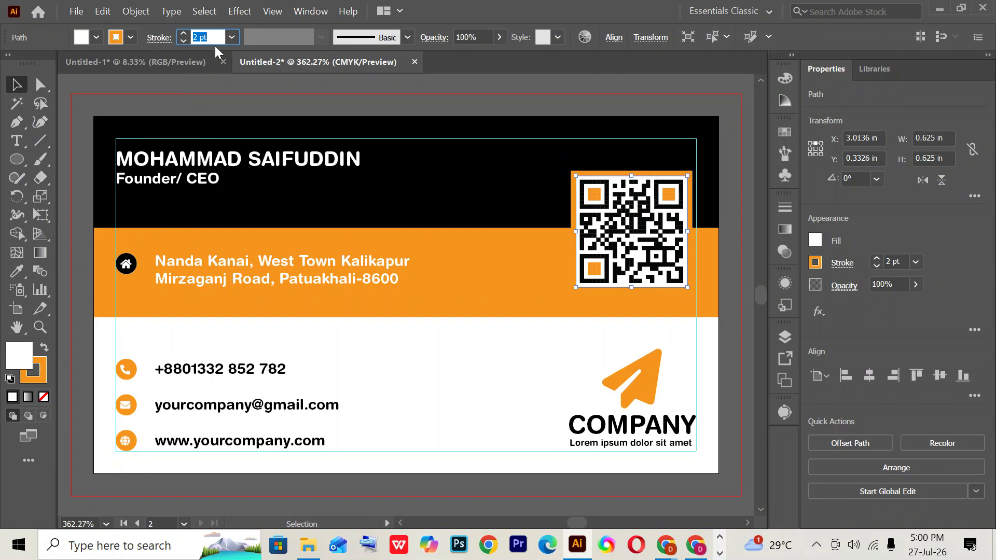
left_click(230, 76)
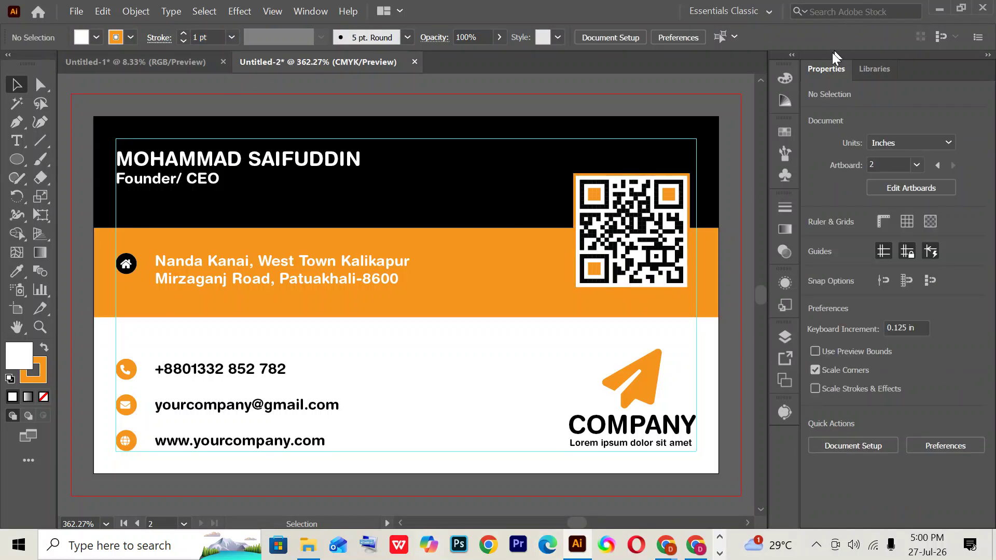
- View both card sides at 100%, start File > Save As, then switch to the Chrome reference
key("ctrl+1")
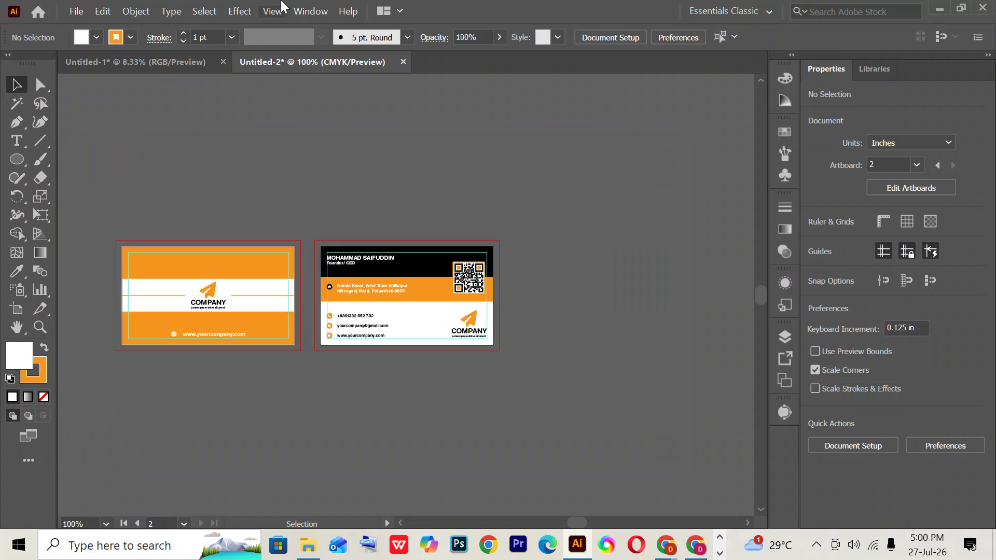
left_click(76, 15)
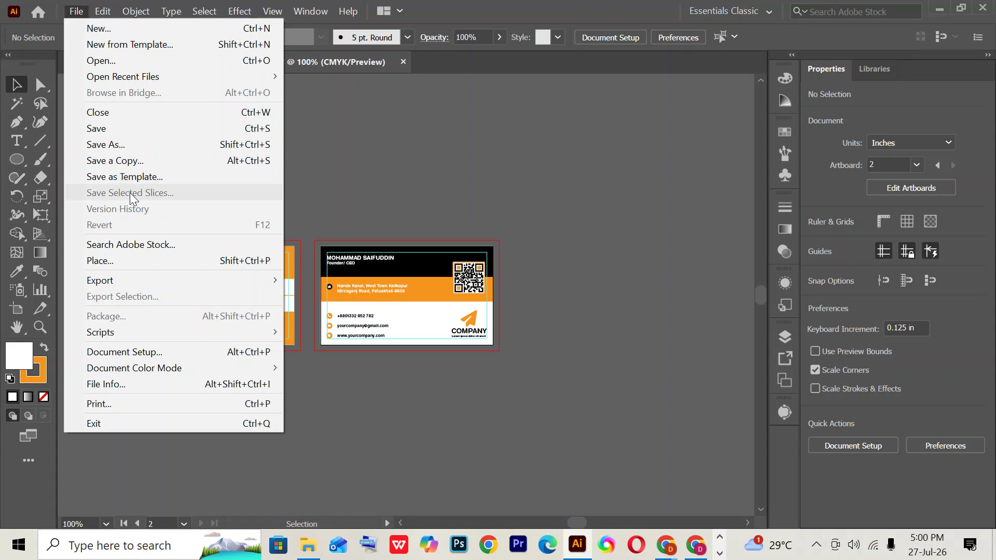
left_click(117, 146)
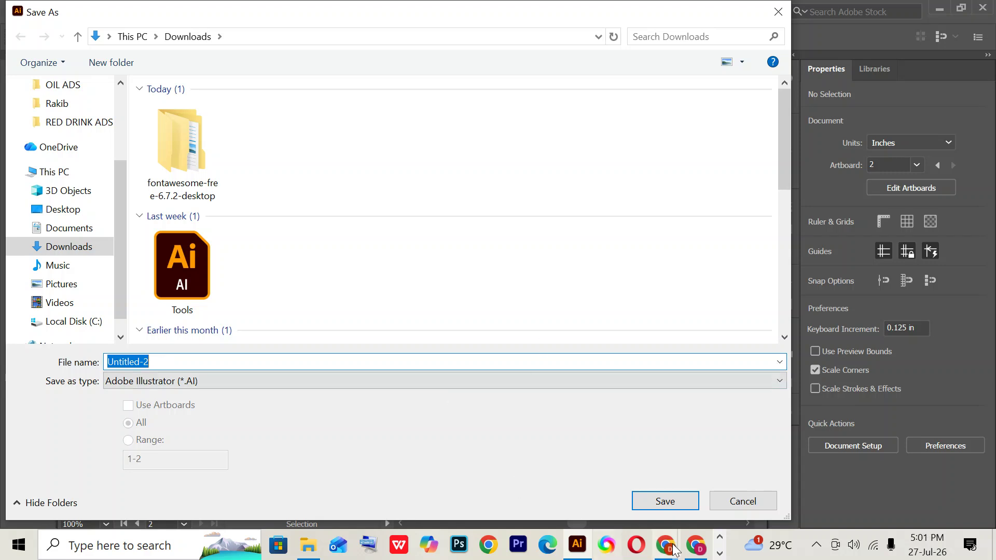
left_click(695, 547)
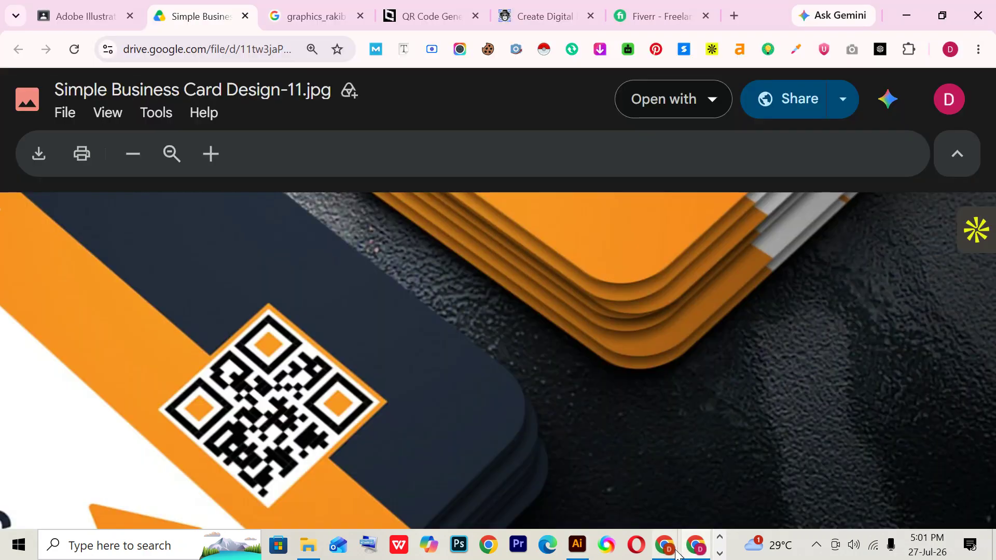
- Bring the Scre.io screen recorder window forward from the taskbar overflow
mouse_move(695, 547)
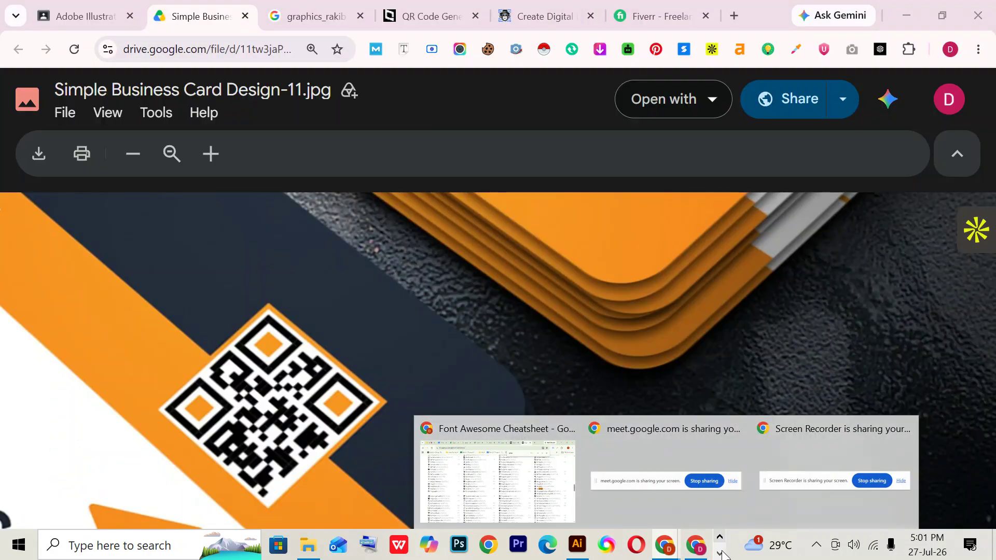
left_click(720, 553)
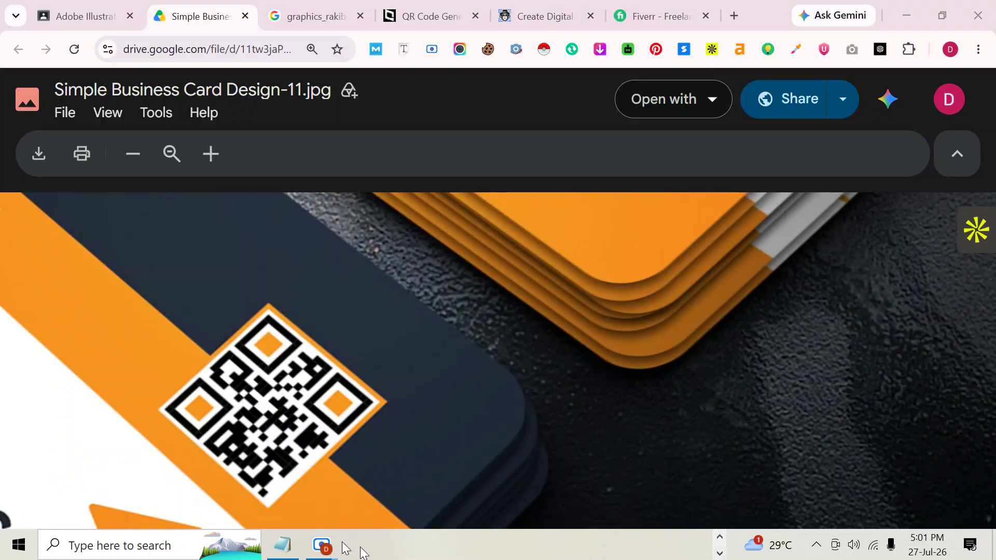
mouse_move(323, 546)
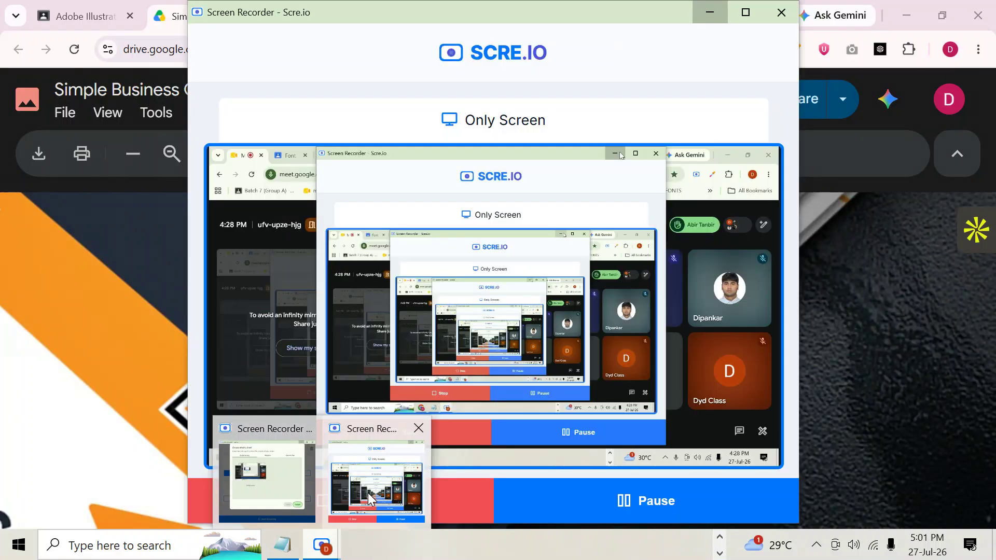
left_click(367, 497)
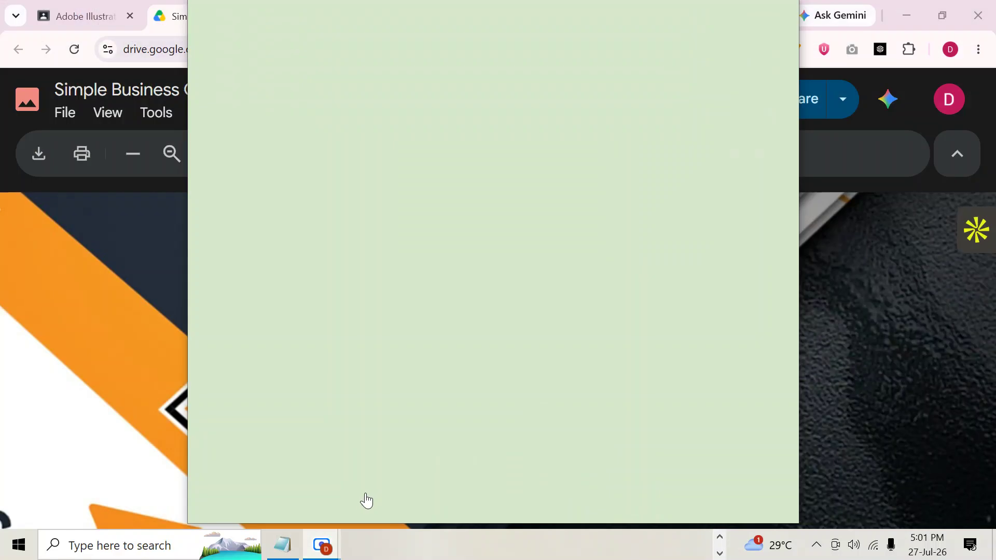